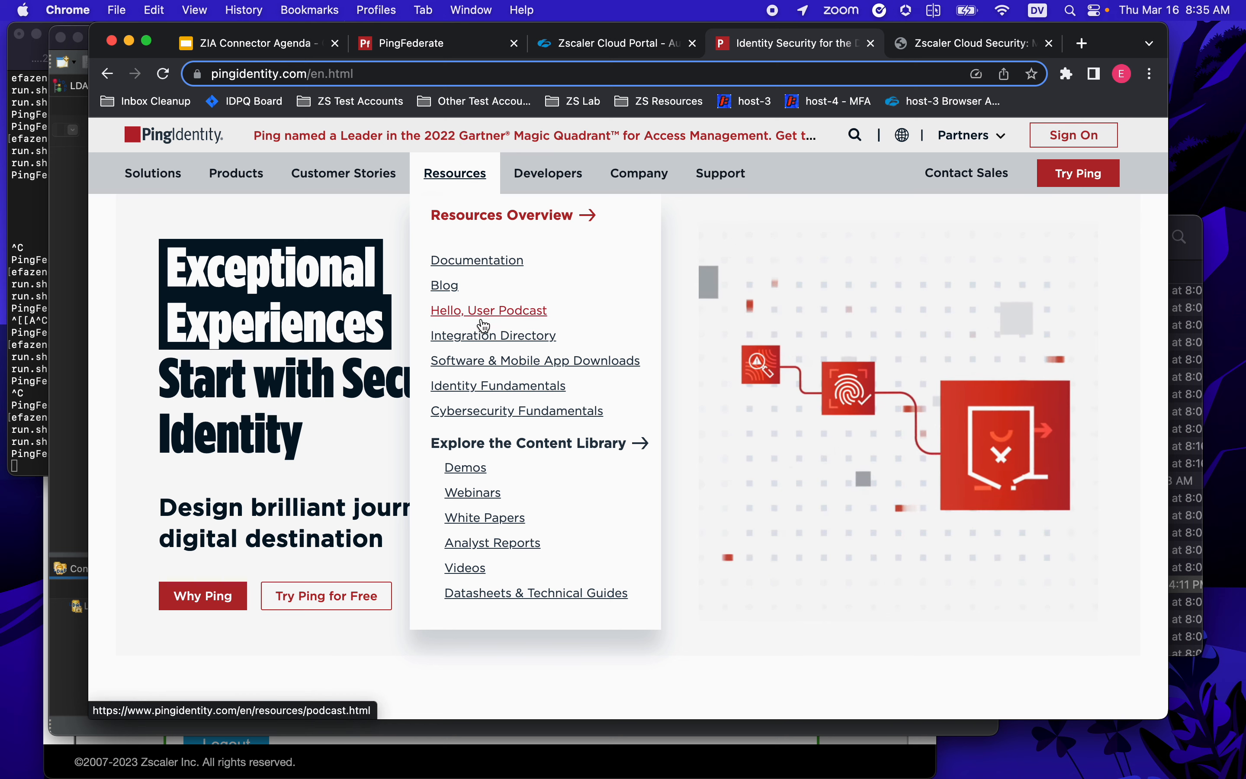
- Go from Software & Mobile App Downloads to the PingFederate download page
{"action": "left_click", "coordinate": [474, 360]}
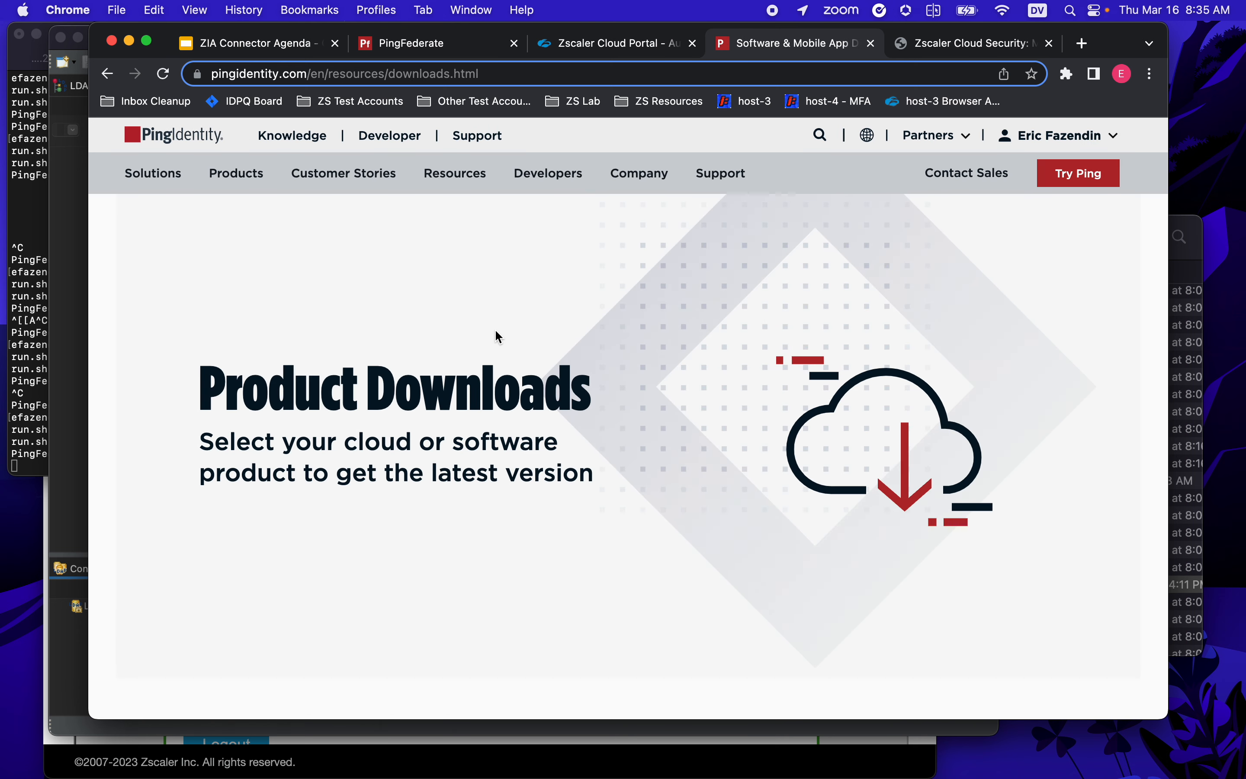
{"action": "scroll", "coordinate": [496, 335], "scroll_direction": "down", "scroll_amount": 10}
{"action": "scroll", "coordinate": [496, 334], "scroll_direction": "down", "scroll_amount": 4}
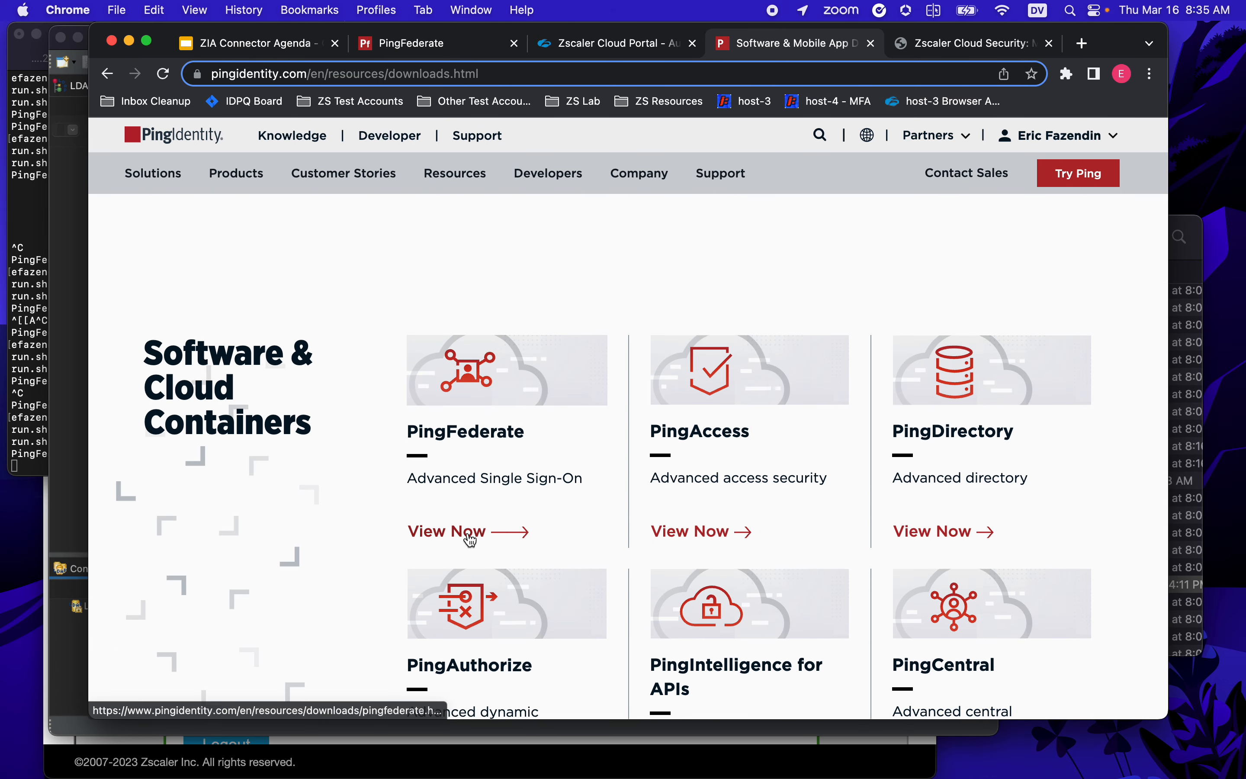
{"action": "left_click", "coordinate": [466, 535]}
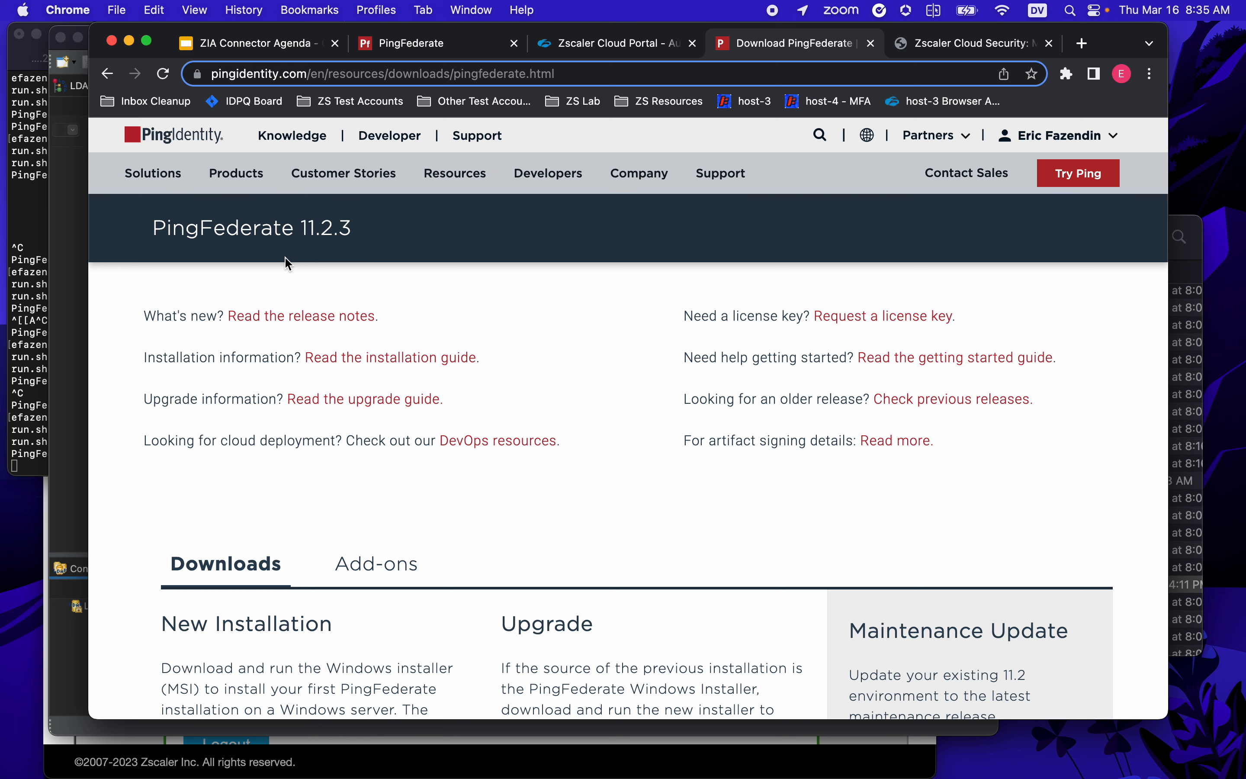
{"action": "scroll", "coordinate": [382, 511], "scroll_direction": "down", "scroll_amount": 3}
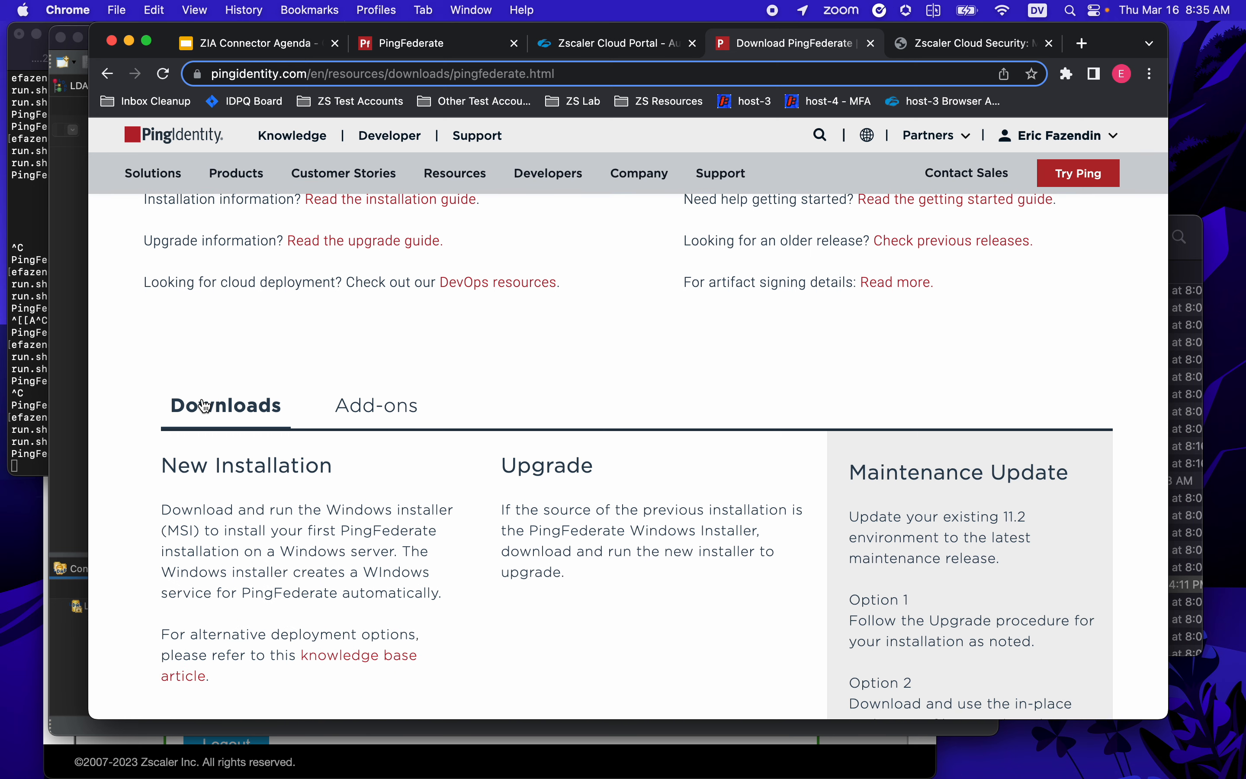
- Browse the PingFederate add-ons down to the Zscaler Internet Access Connector 1.1 entry
{"action": "left_click", "coordinate": [381, 412]}
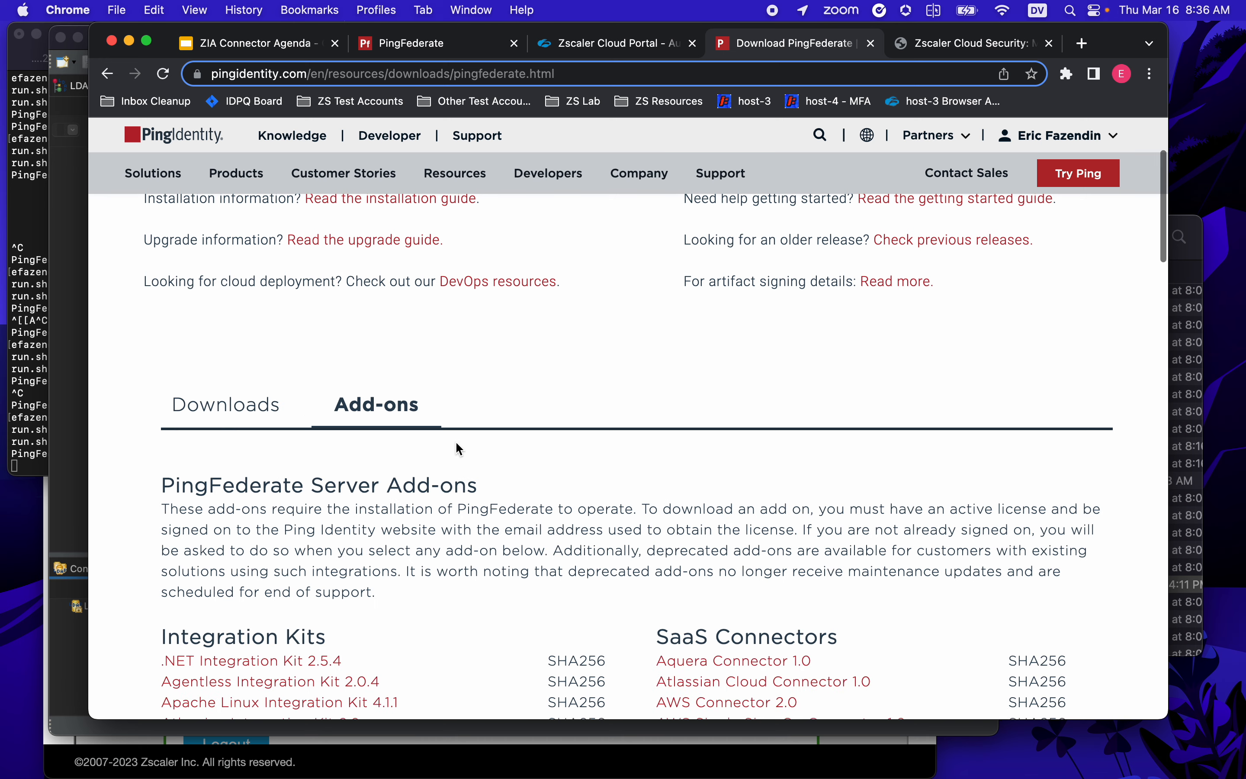
{"action": "scroll", "coordinate": [456, 441], "scroll_direction": "down", "scroll_amount": 4}
{"action": "scroll", "coordinate": [458, 446], "scroll_direction": "down", "scroll_amount": 1}
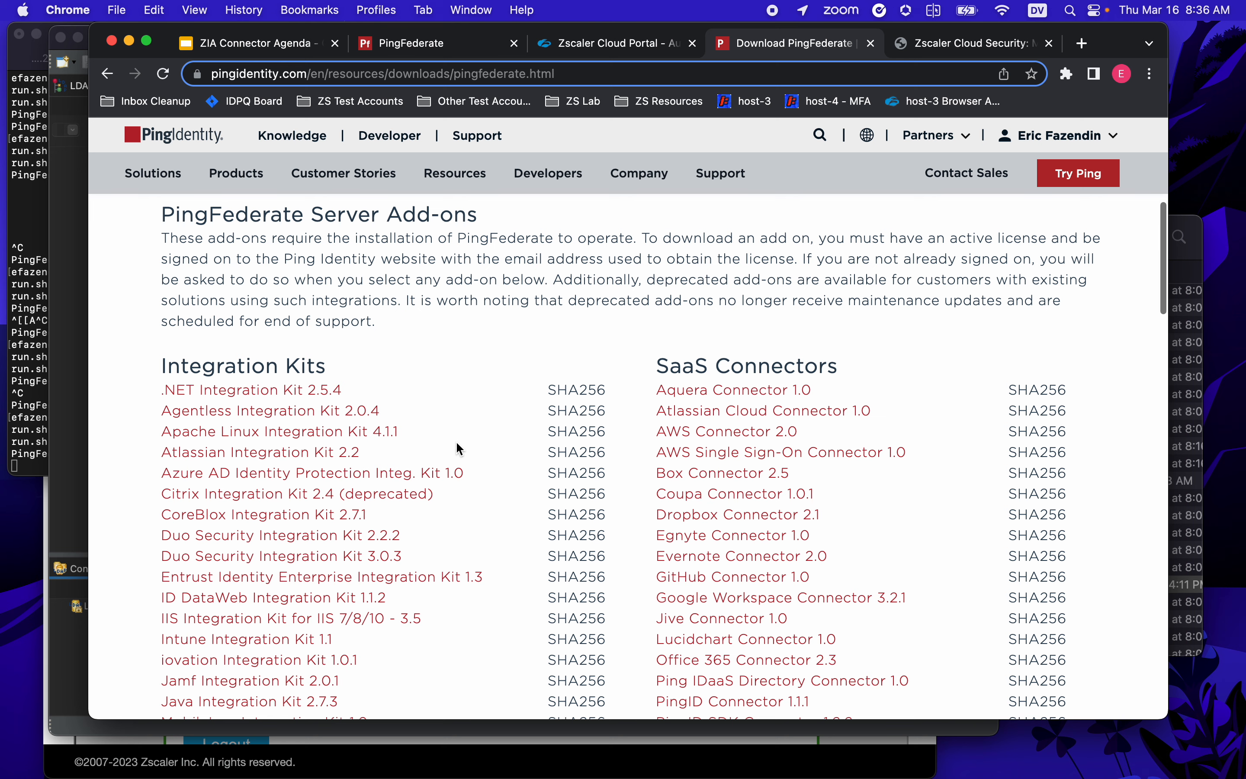
{"action": "scroll", "coordinate": [457, 444], "scroll_direction": "down", "scroll_amount": 5}
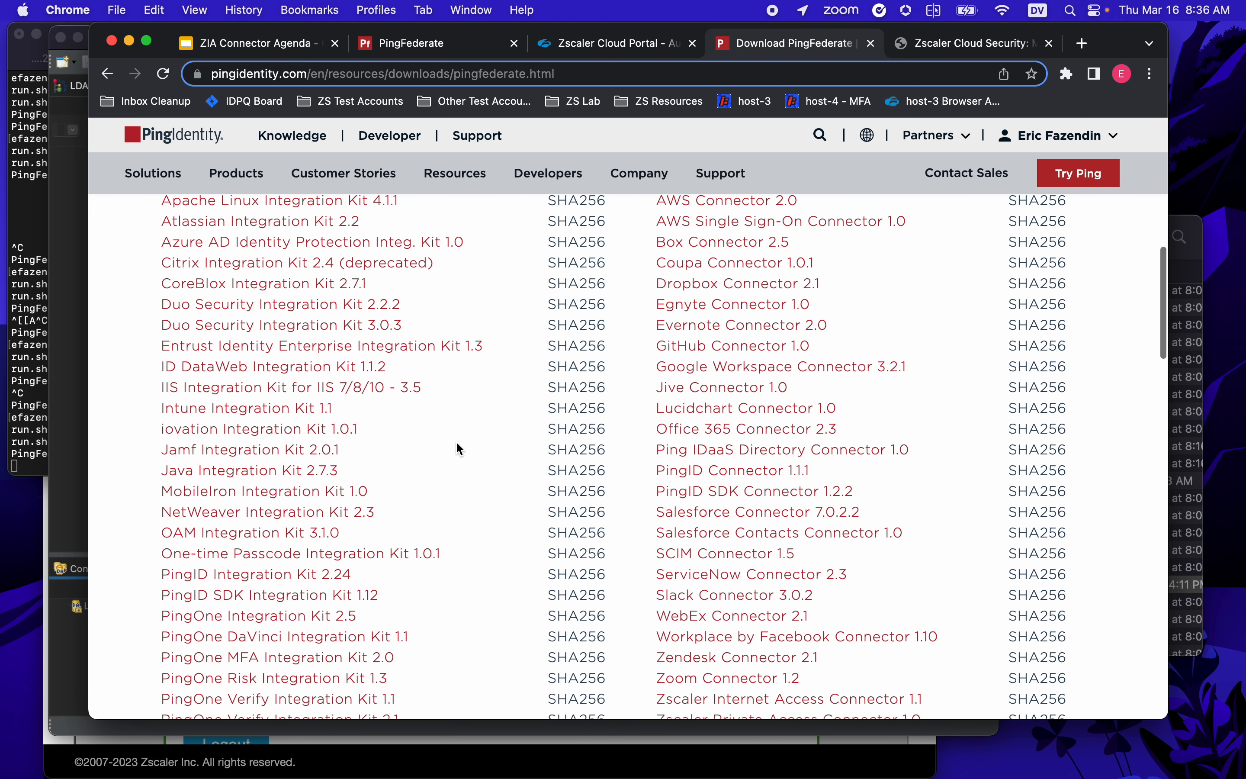
{"action": "scroll", "coordinate": [457, 446], "scroll_direction": "down", "scroll_amount": 3}
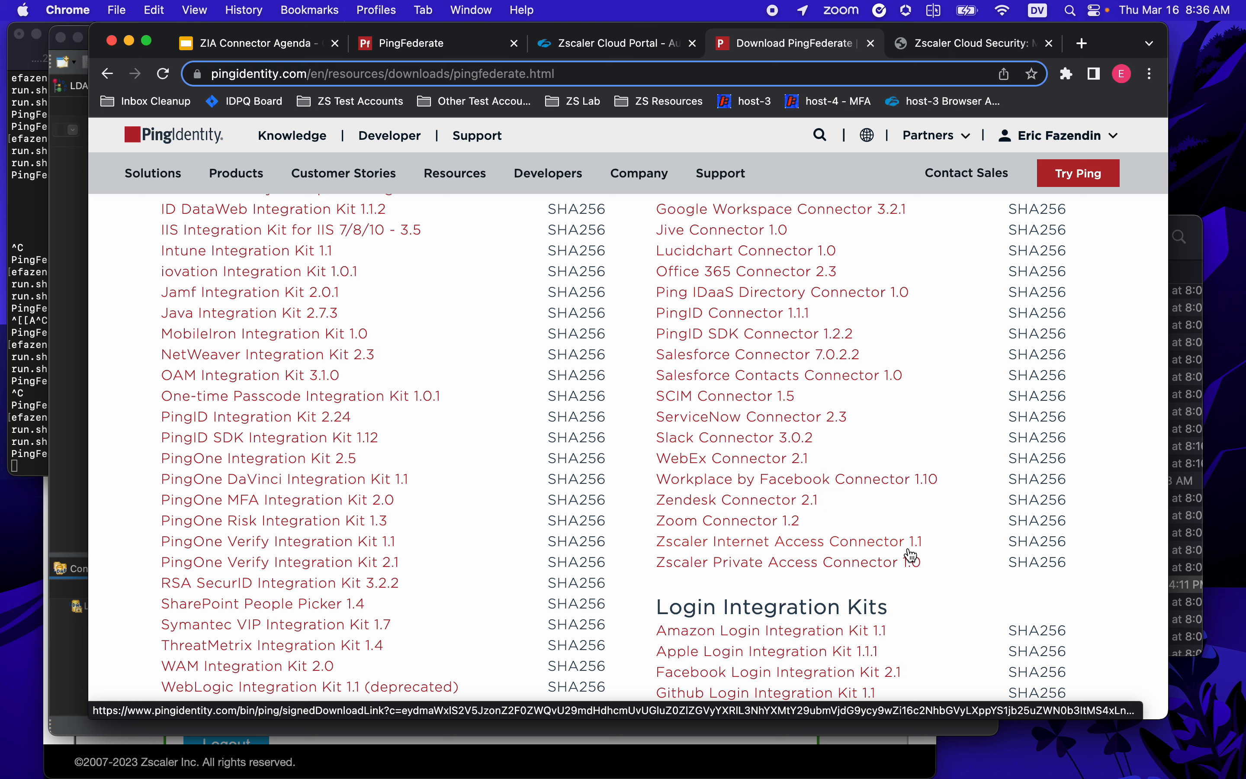
{"action": "mouse_move", "coordinate": [590, 271]}
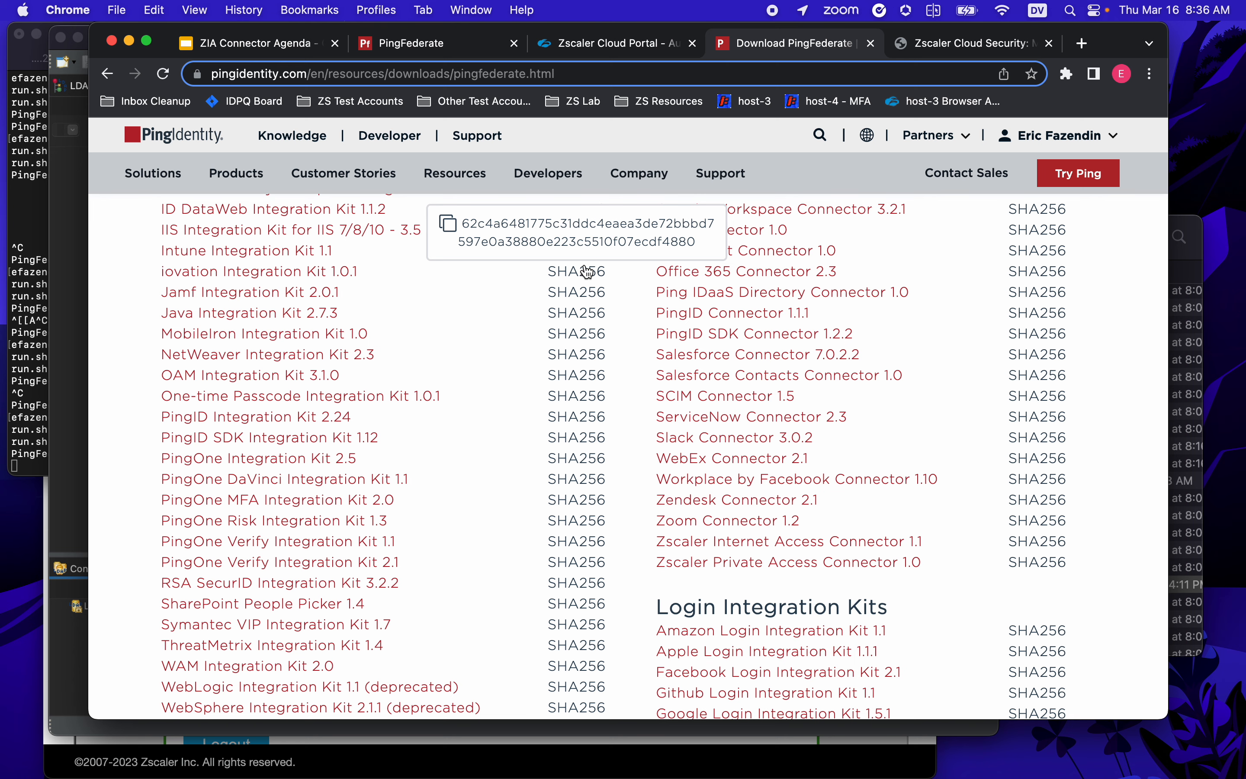
{"action": "key", "text": "super+Tab"}
- Reposition the Finder window and expand the zia_connector install's pingfederate folder
{"action": "left_click_drag", "start_coordinate": [606, 240], "coordinate": [433, 170]}
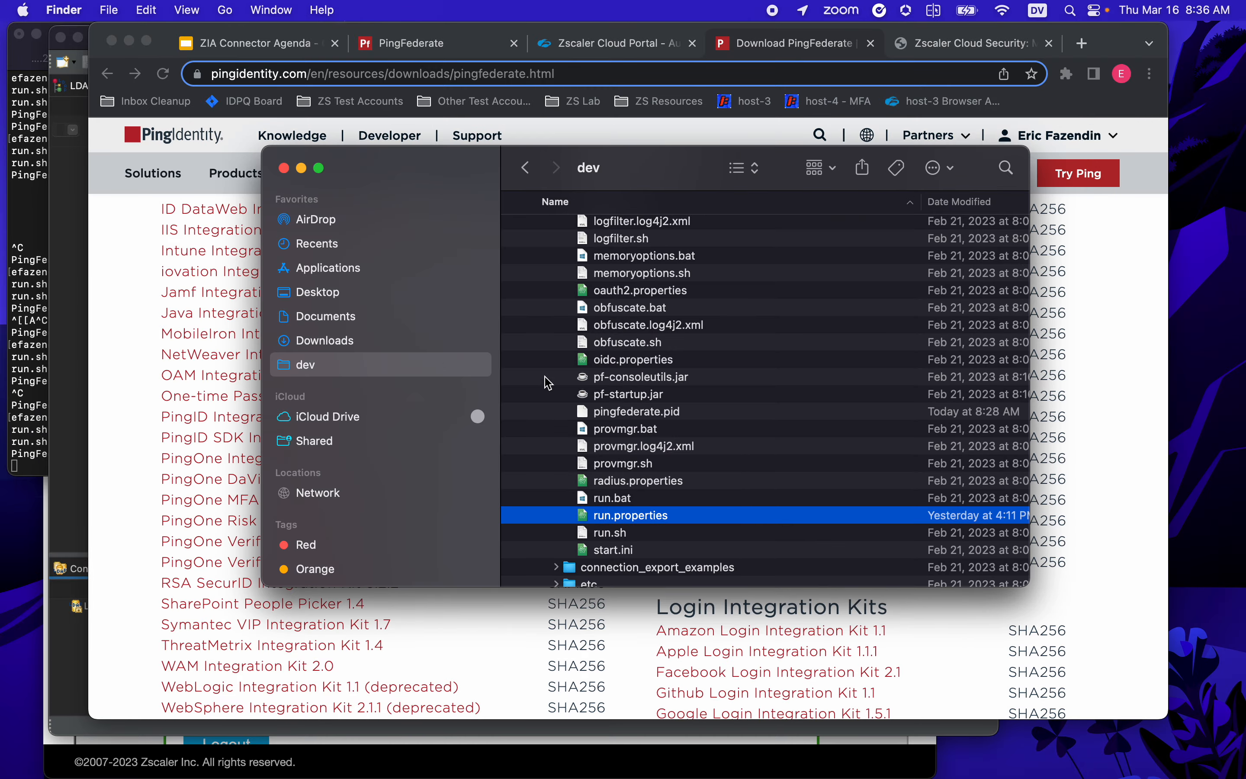
{"action": "scroll", "coordinate": [548, 383], "scroll_direction": "up", "scroll_amount": 15}
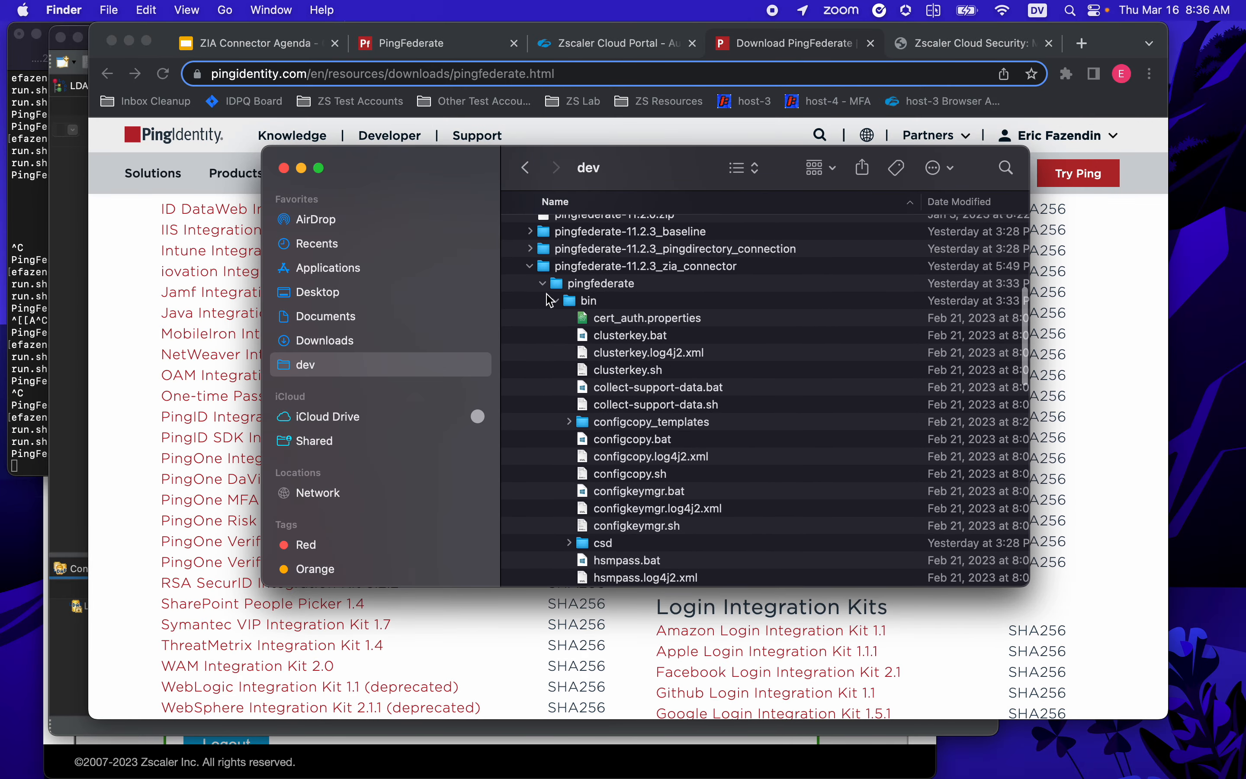
{"action": "left_click", "coordinate": [543, 283]}
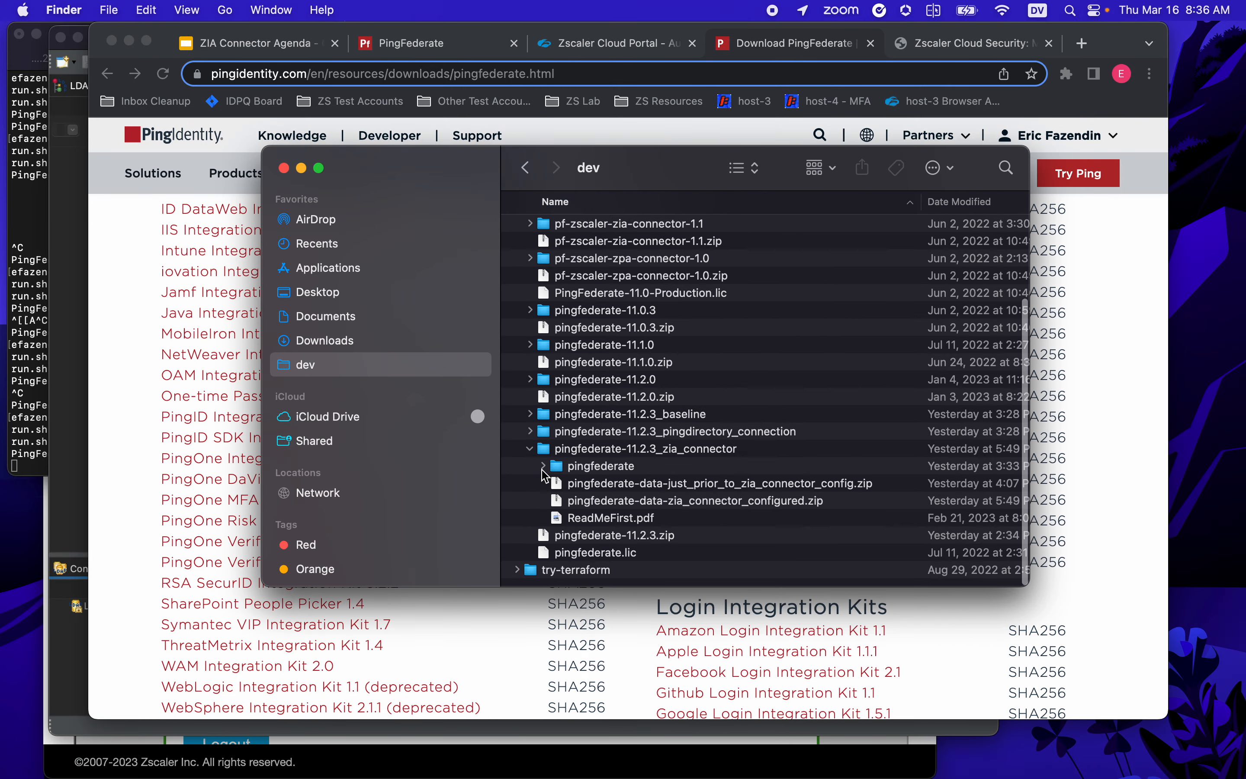
{"action": "left_click", "coordinate": [544, 467]}
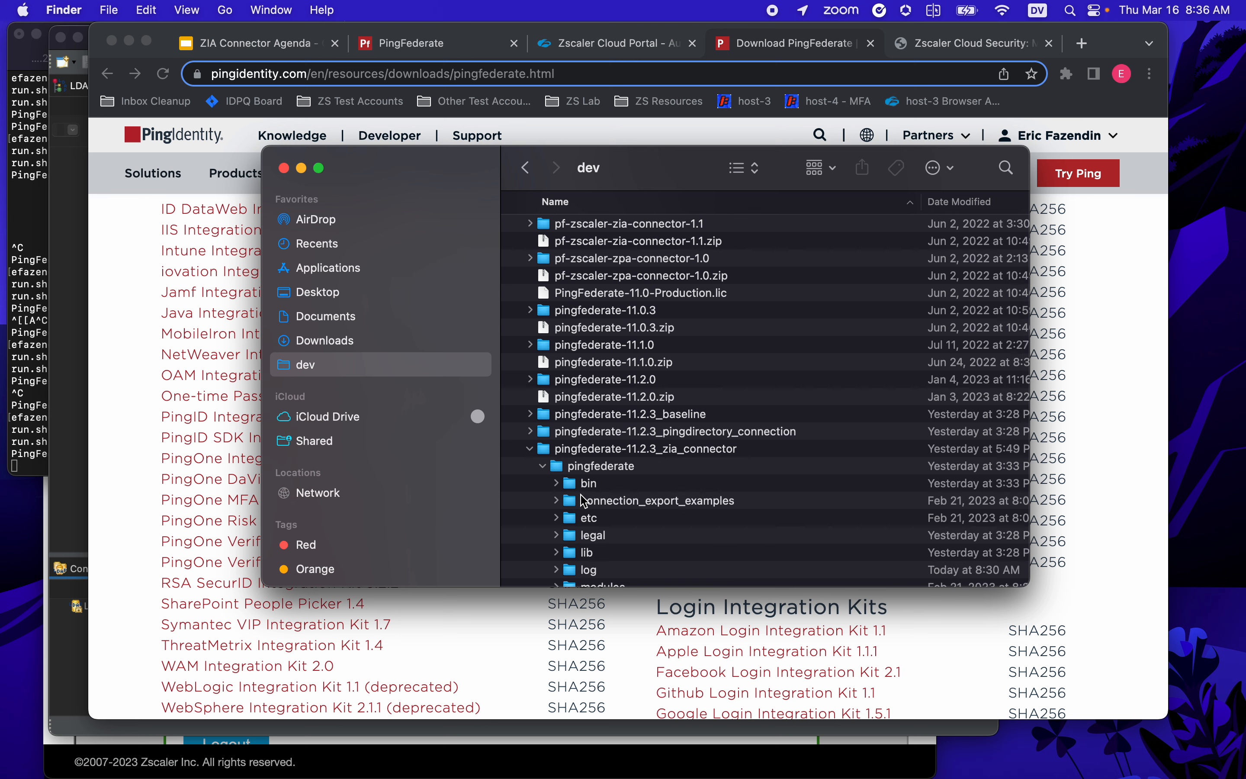
{"action": "scroll", "coordinate": [583, 500], "scroll_direction": "down", "scroll_amount": 10}
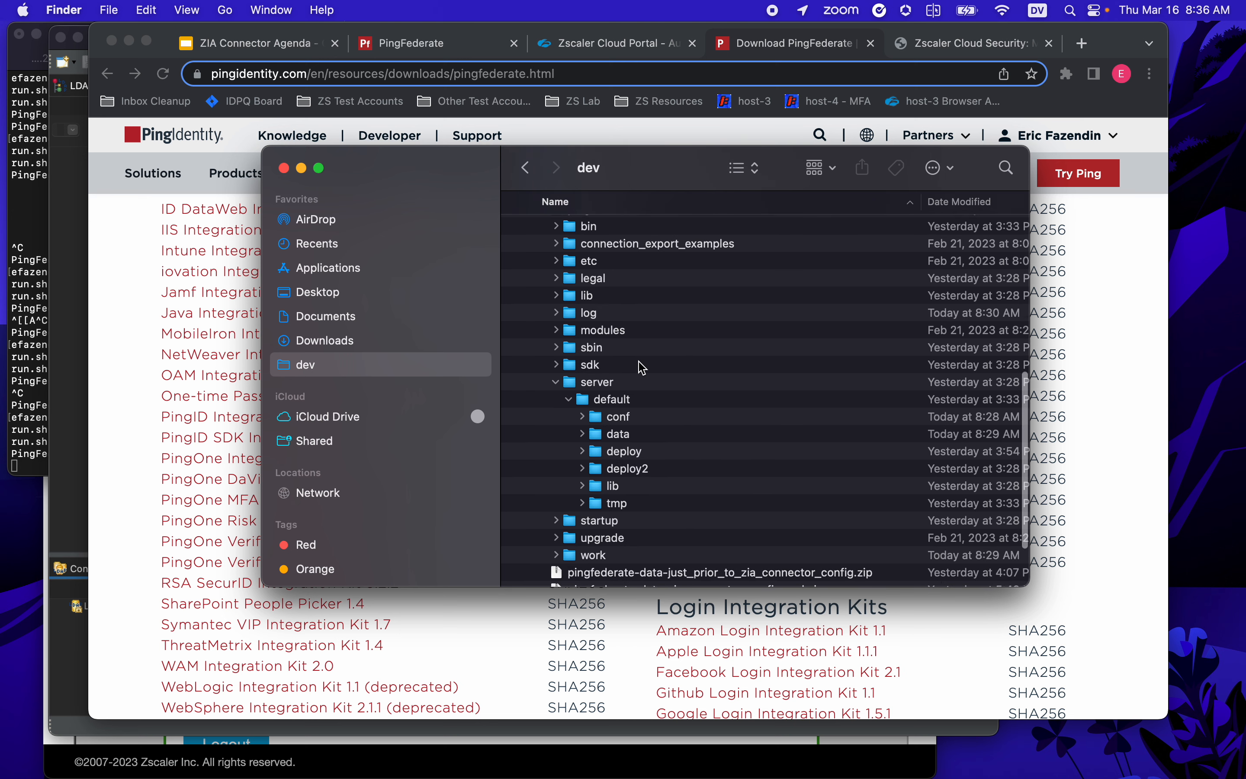
{"action": "scroll", "coordinate": [642, 367], "scroll_direction": "up", "scroll_amount": 4}
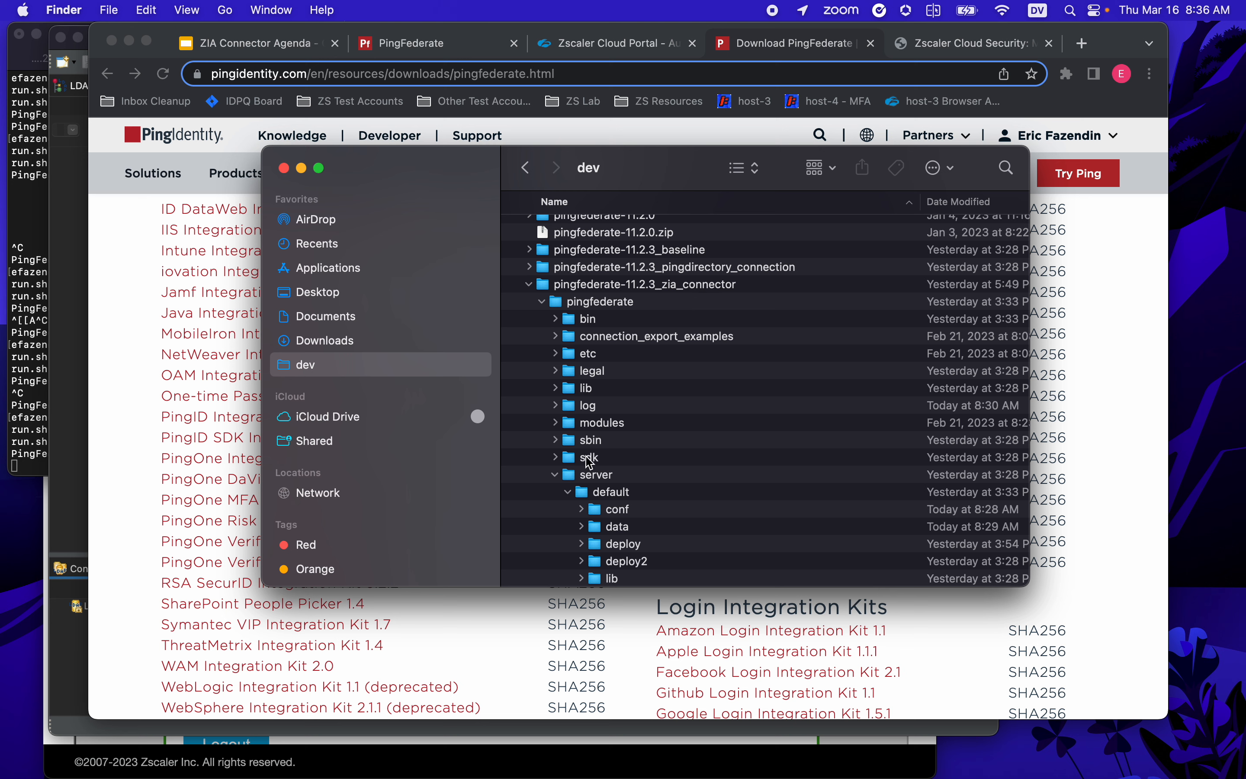
{"action": "scroll", "coordinate": [665, 496], "scroll_direction": "down", "scroll_amount": 2}
{"action": "scroll", "coordinate": [666, 496], "scroll_direction": "down", "scroll_amount": 3}
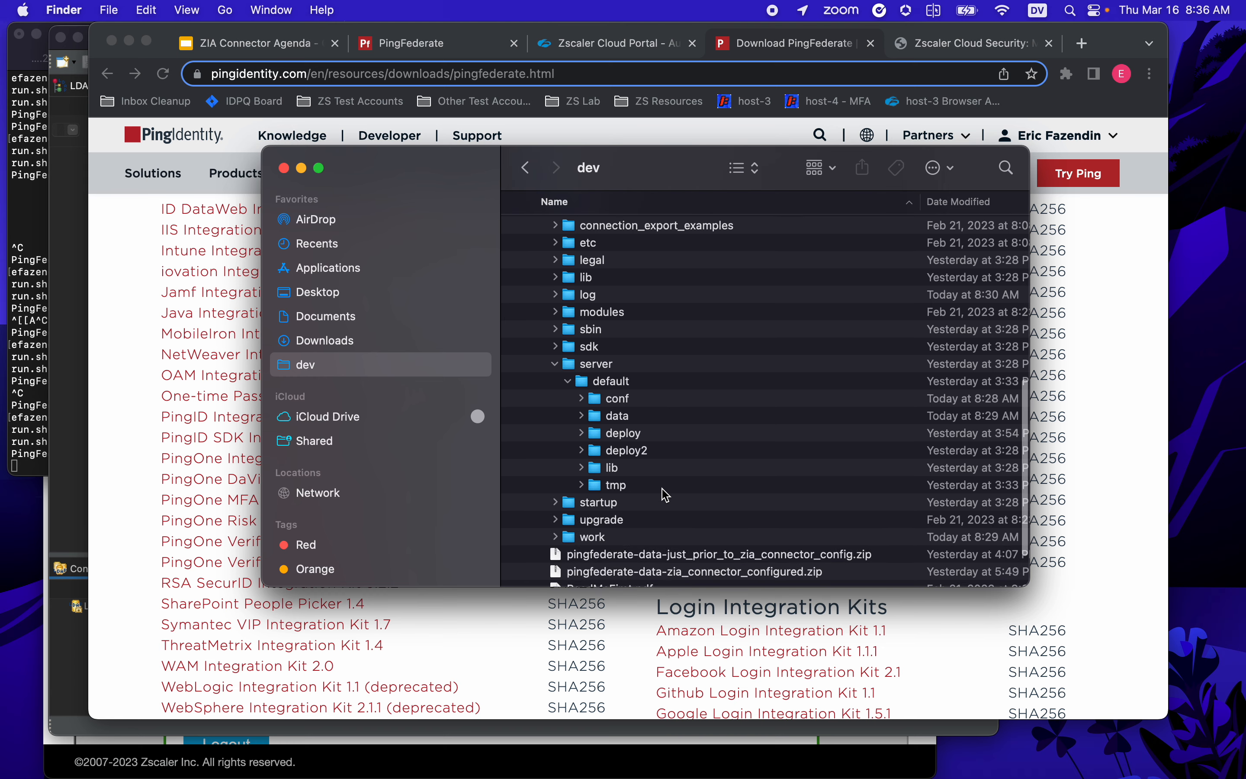
- Expand server/default/deploy and select pf-zscaler-zia-quickconnection-1.1.jar
{"action": "left_click", "coordinate": [585, 433]}
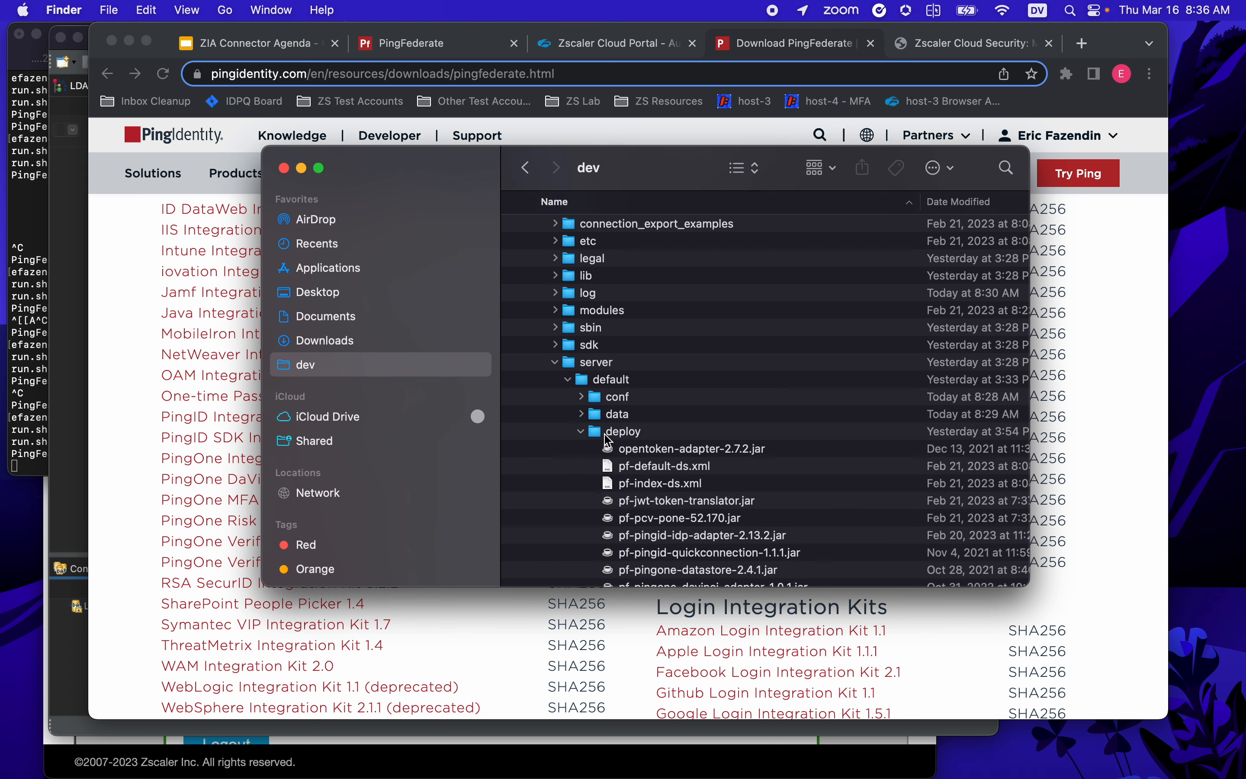
{"action": "left_click", "coordinate": [629, 438]}
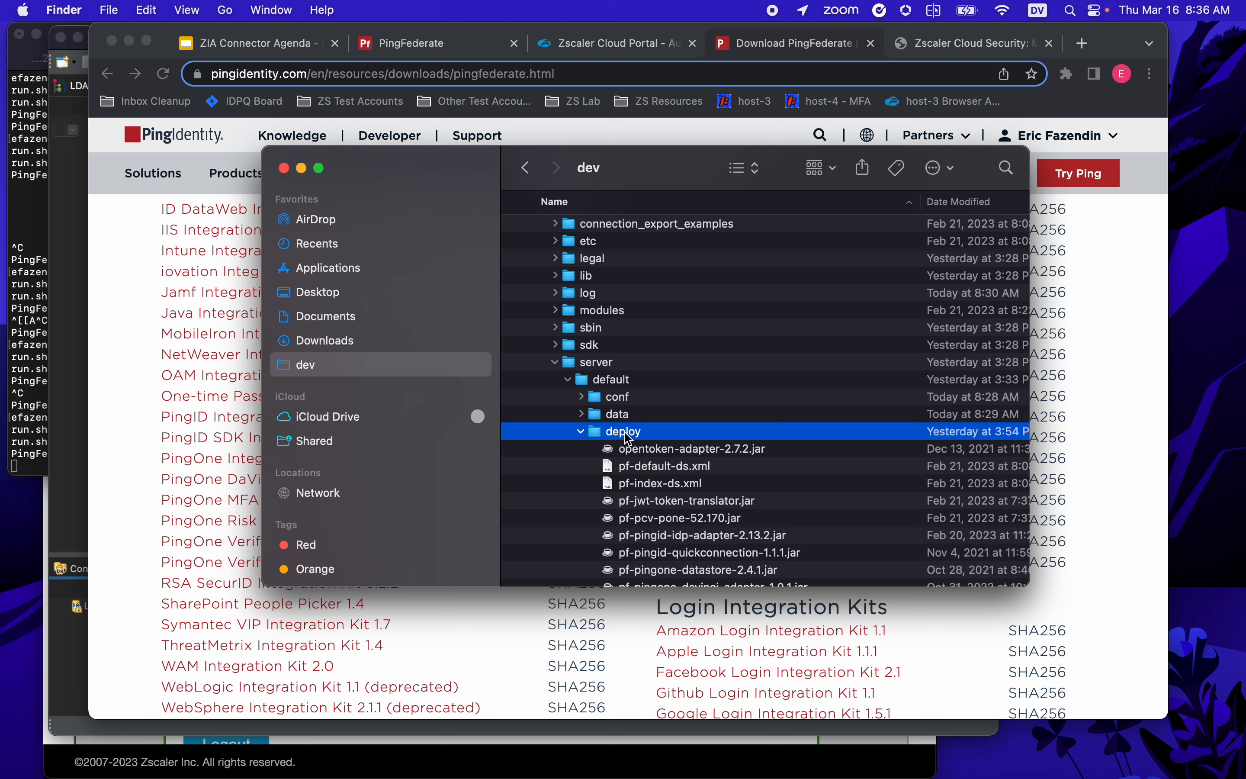
{"action": "scroll", "coordinate": [628, 438], "scroll_direction": "down", "scroll_amount": 5}
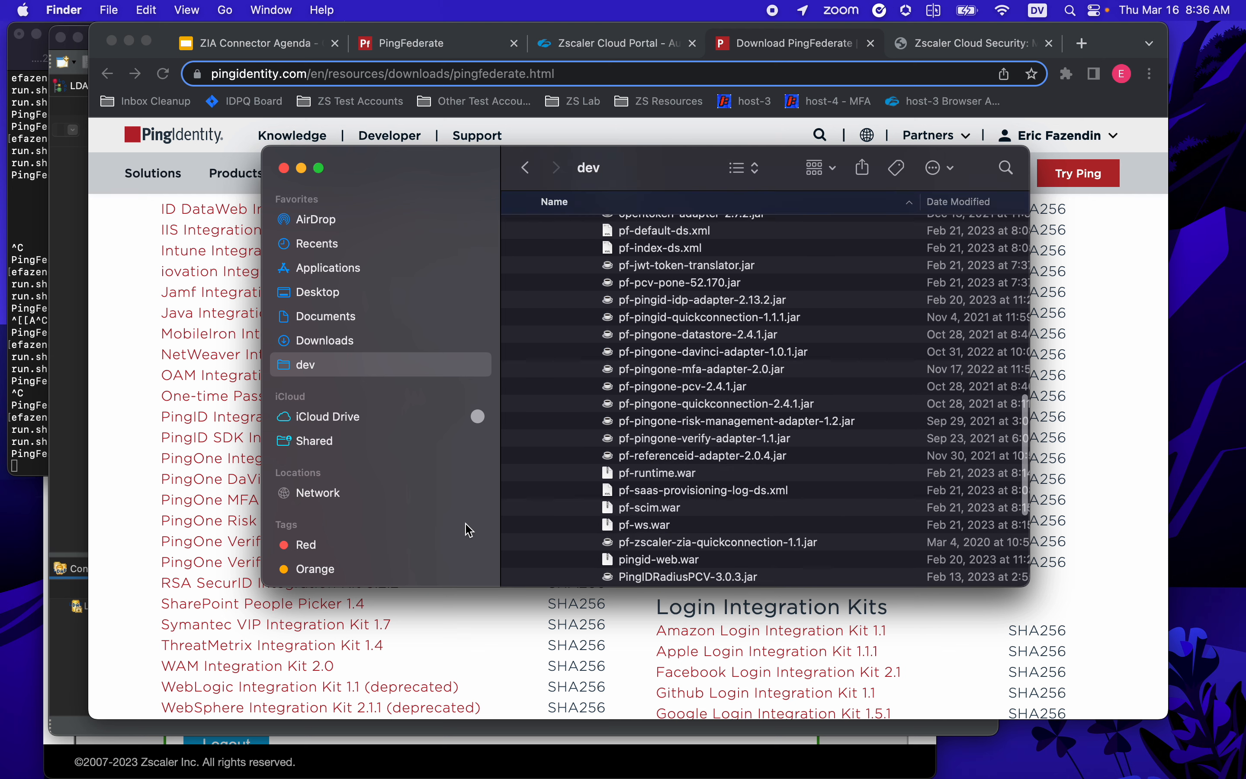
{"action": "scroll", "coordinate": [699, 438], "scroll_direction": "up", "scroll_amount": 3}
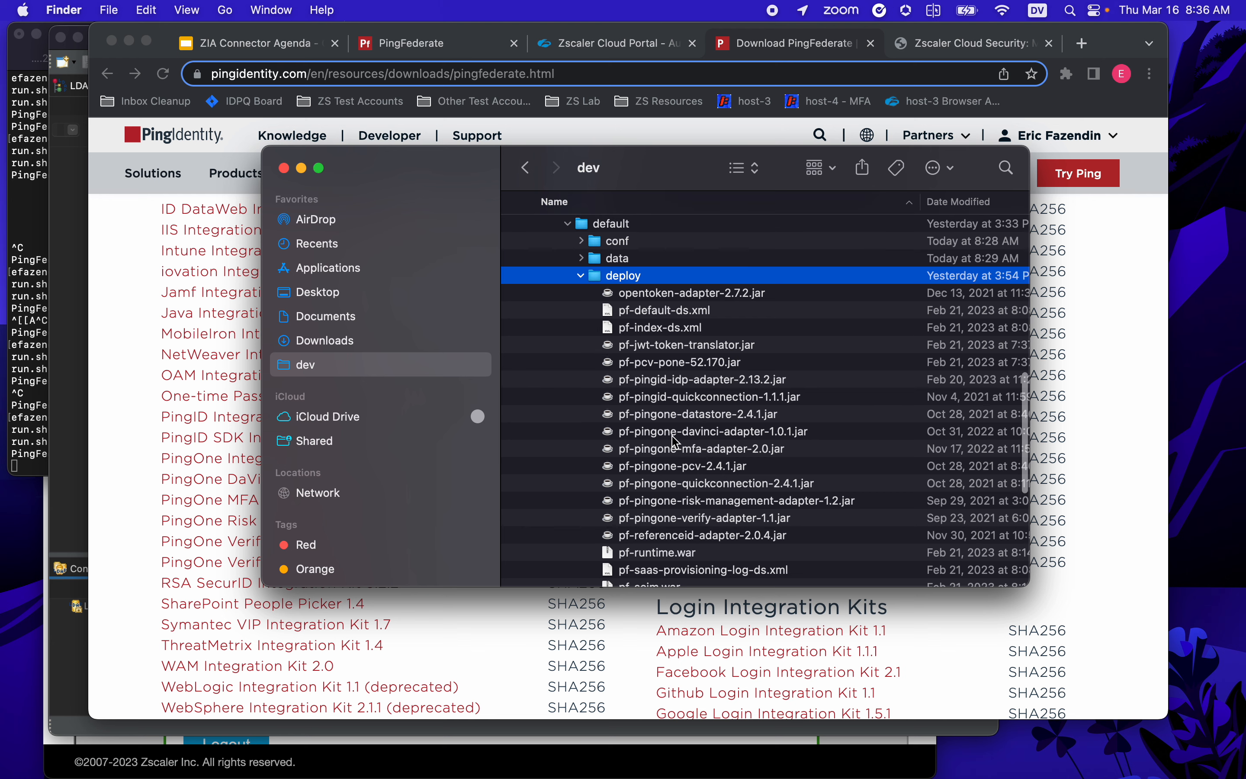
{"action": "scroll", "coordinate": [677, 442], "scroll_direction": "down", "scroll_amount": 5}
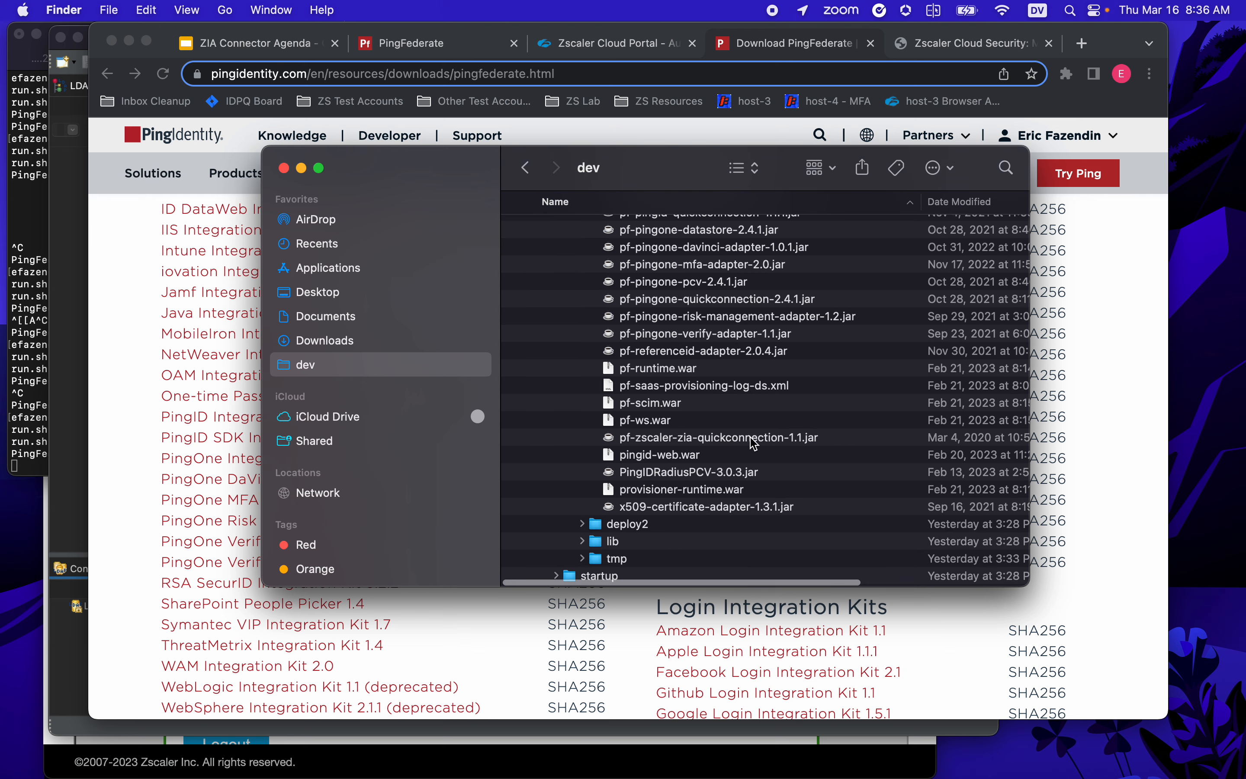
{"action": "left_click", "coordinate": [753, 442]}
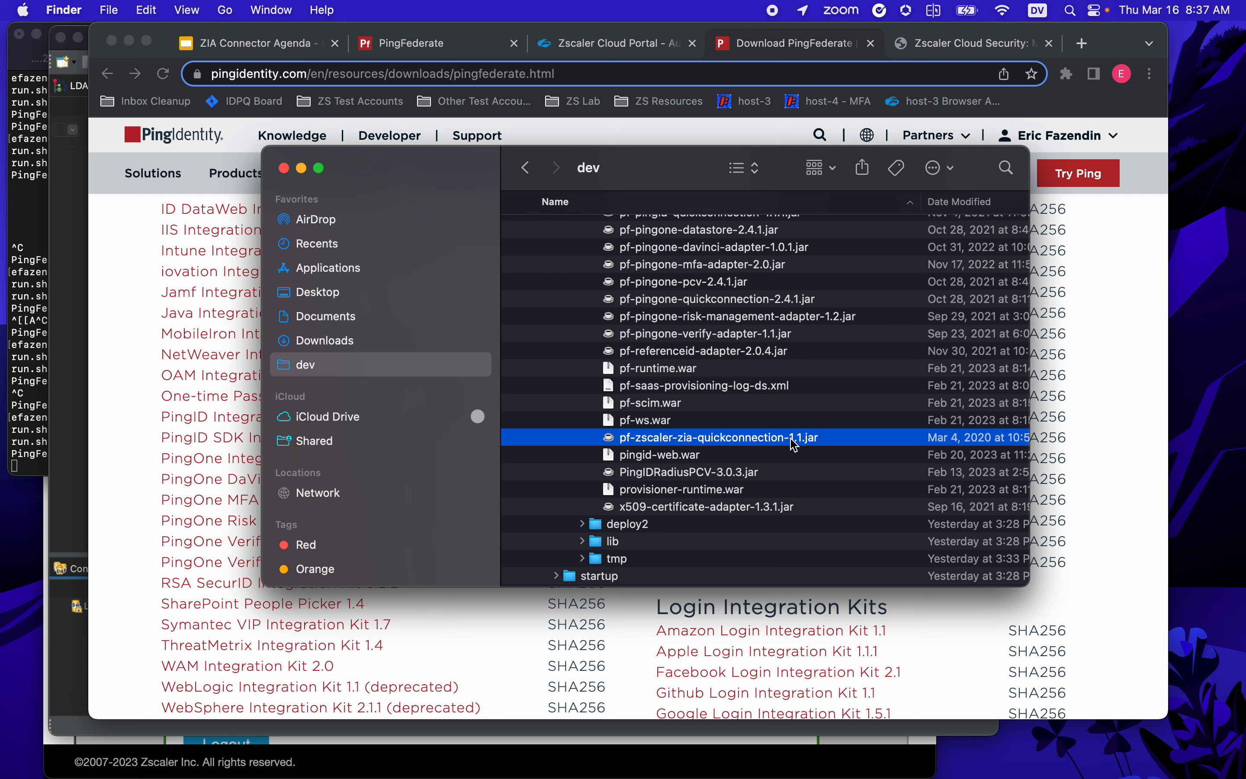
{"action": "scroll", "coordinate": [775, 433], "scroll_direction": "up", "scroll_amount": 3}
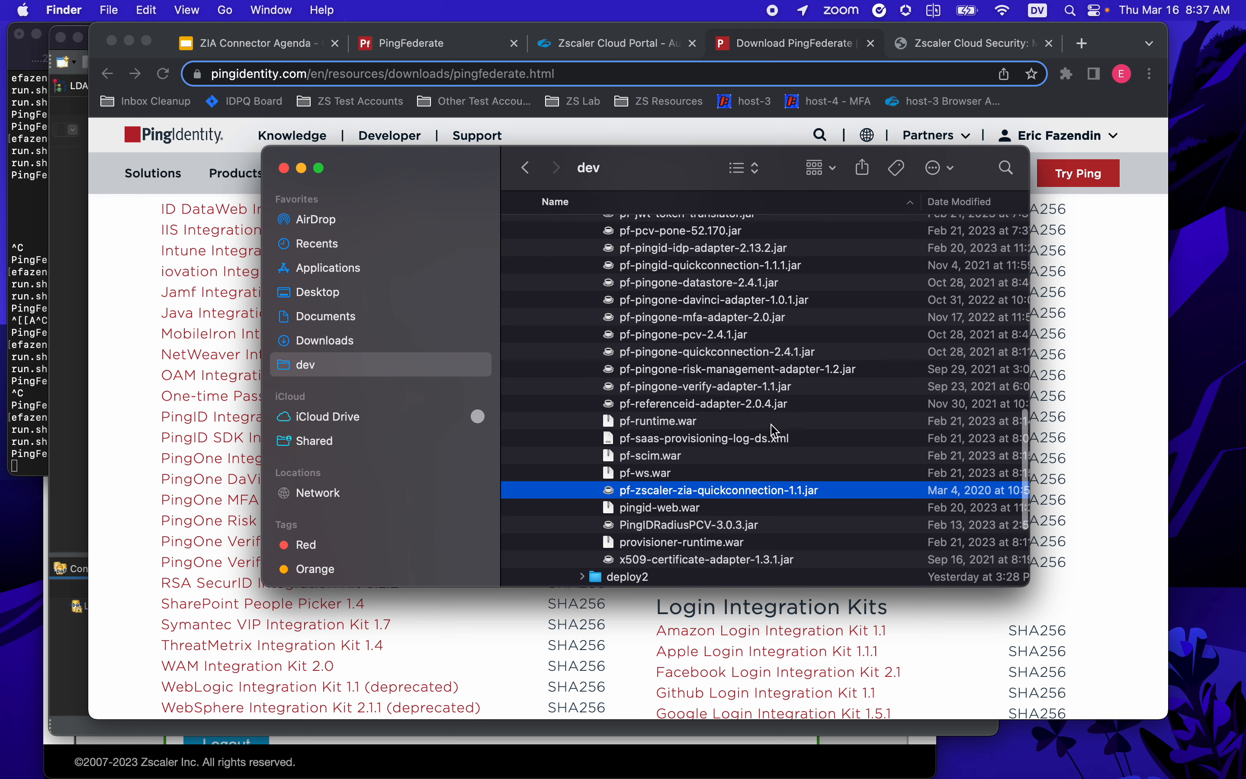
{"action": "scroll", "coordinate": [788, 469], "scroll_direction": "up", "scroll_amount": 4}
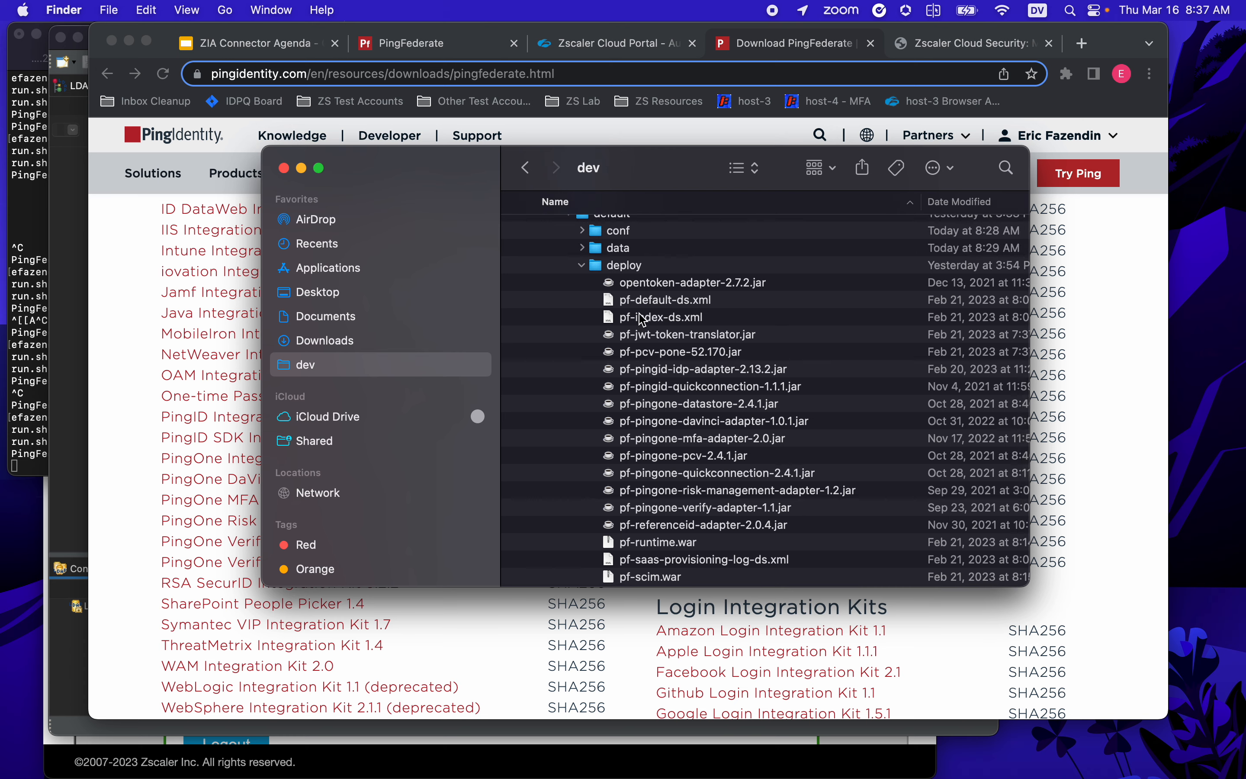
{"action": "scroll", "coordinate": [724, 276], "scroll_direction": "up", "scroll_amount": 6}
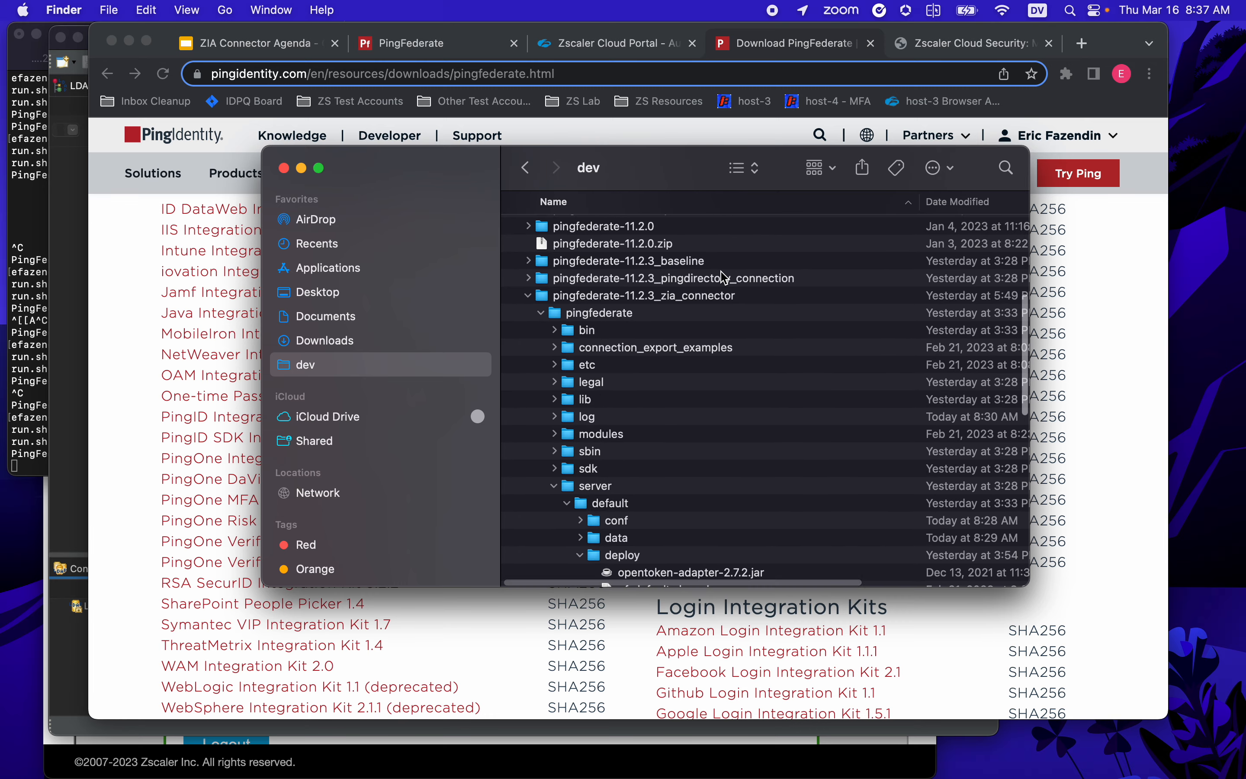
{"action": "scroll", "coordinate": [724, 279], "scroll_direction": "right", "scroll_amount": 1}
- Open the zia_connector install's bin/run.properties in Visual Studio Code
{"action": "scroll", "coordinate": [552, 332], "scroll_direction": "left", "scroll_amount": 1}
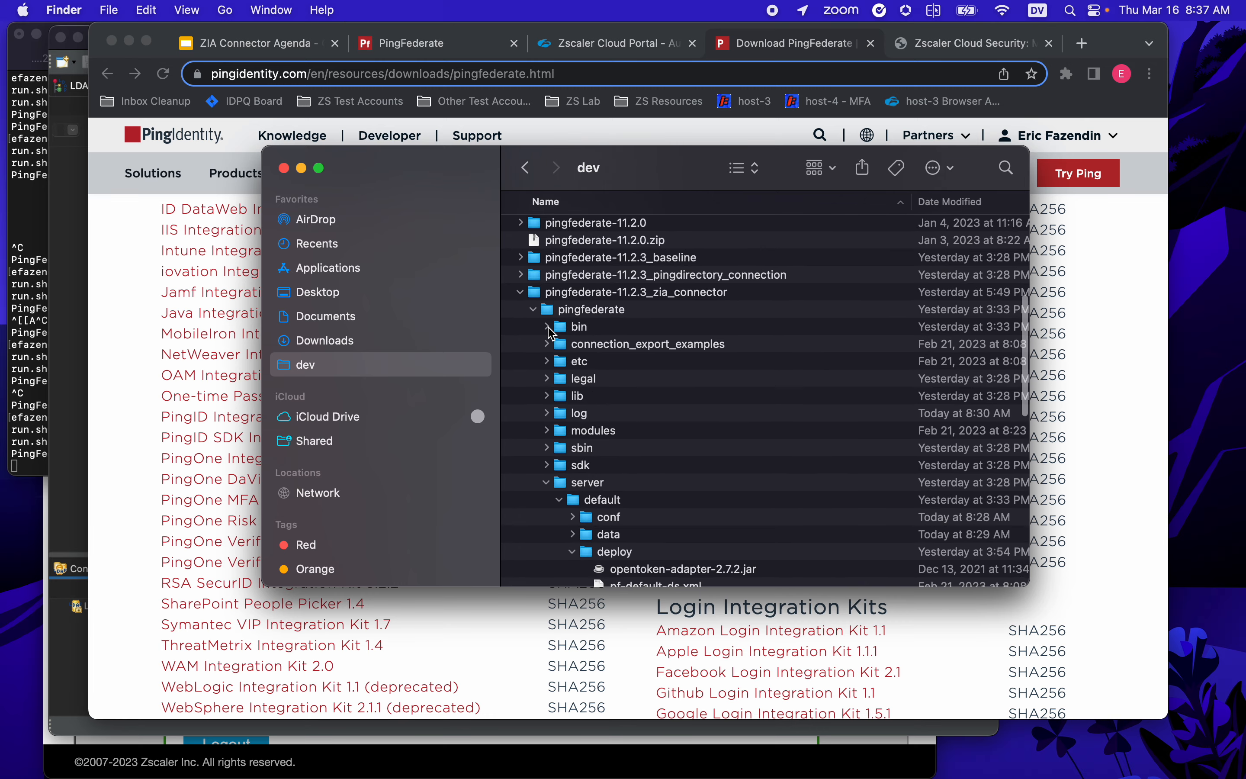
{"action": "left_click", "coordinate": [551, 329]}
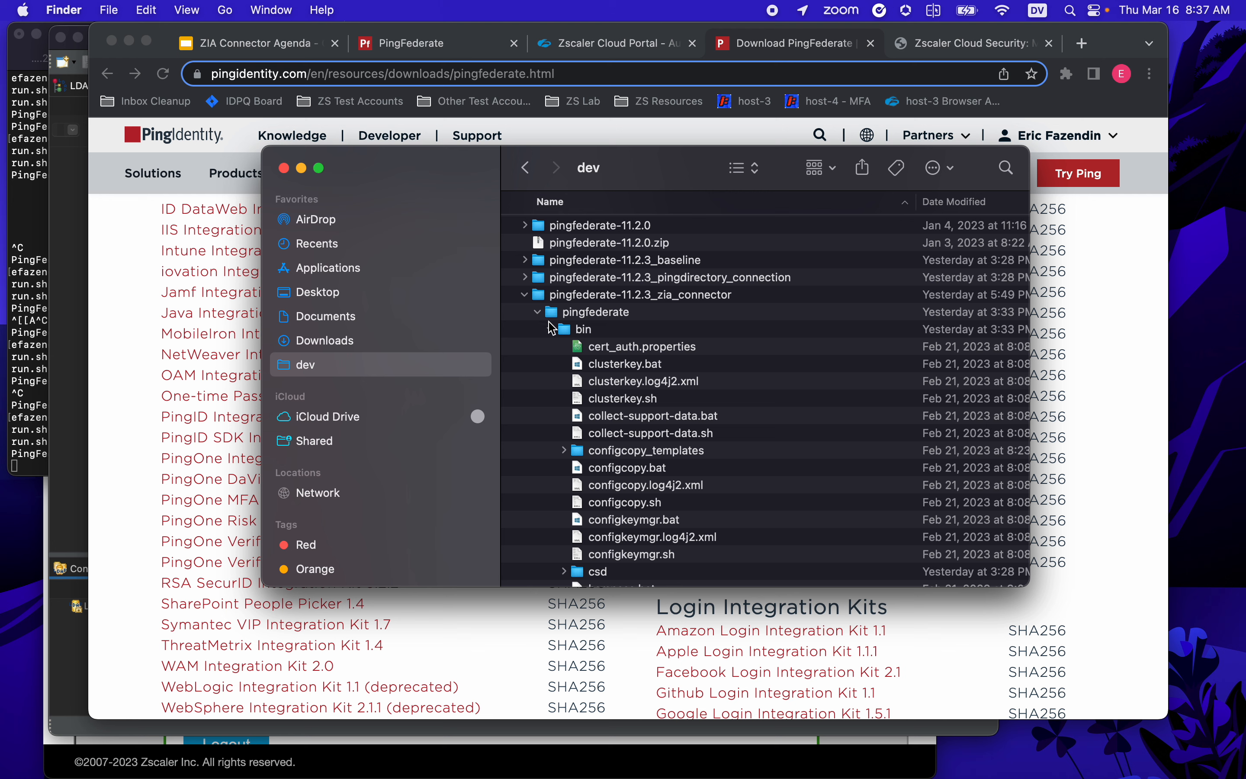
{"action": "scroll", "coordinate": [637, 360], "scroll_direction": "down", "scroll_amount": 10}
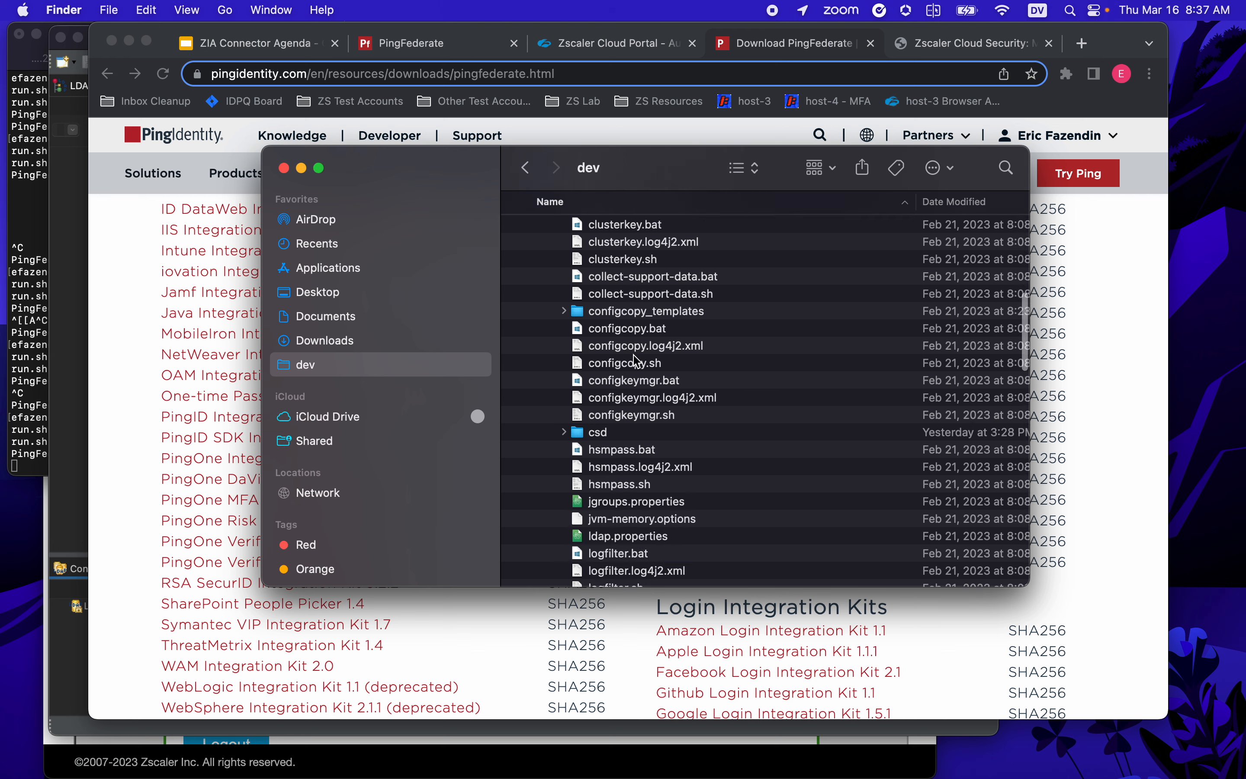
{"action": "scroll", "coordinate": [637, 515], "scroll_direction": "down", "scroll_amount": 8}
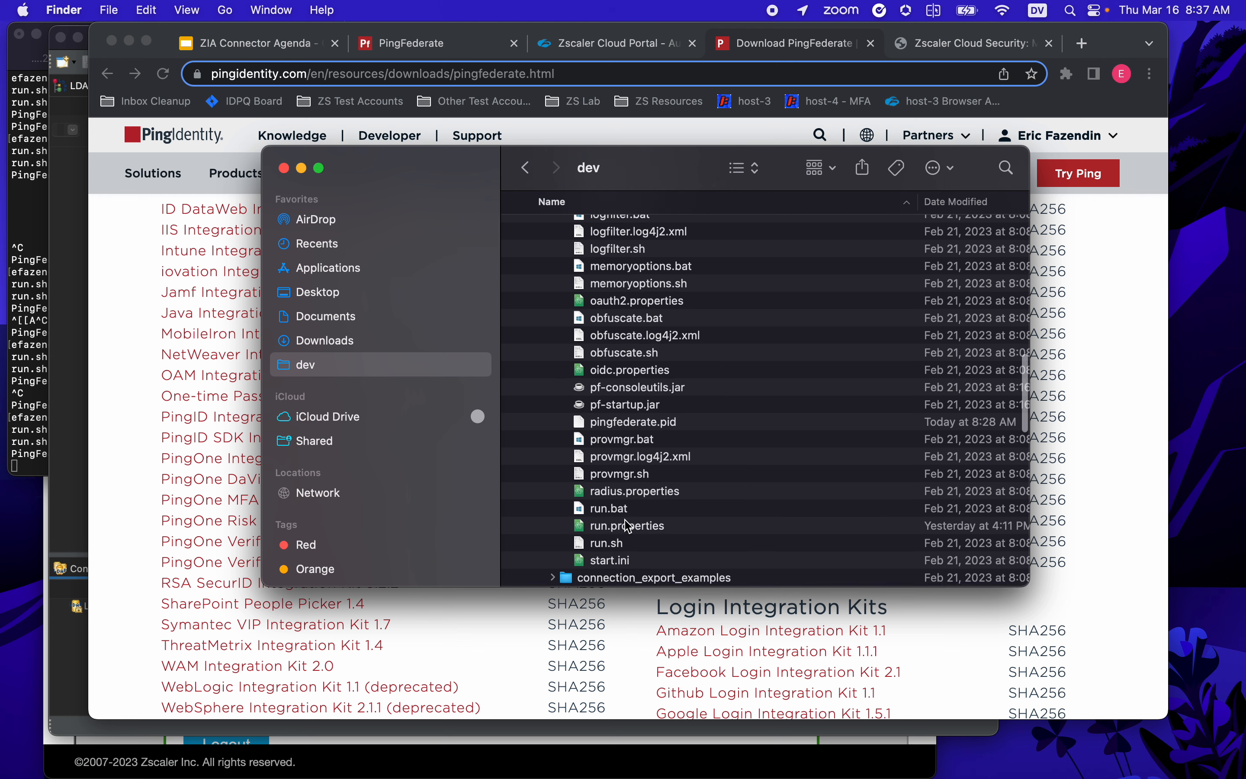
{"action": "left_click", "coordinate": [617, 511]}
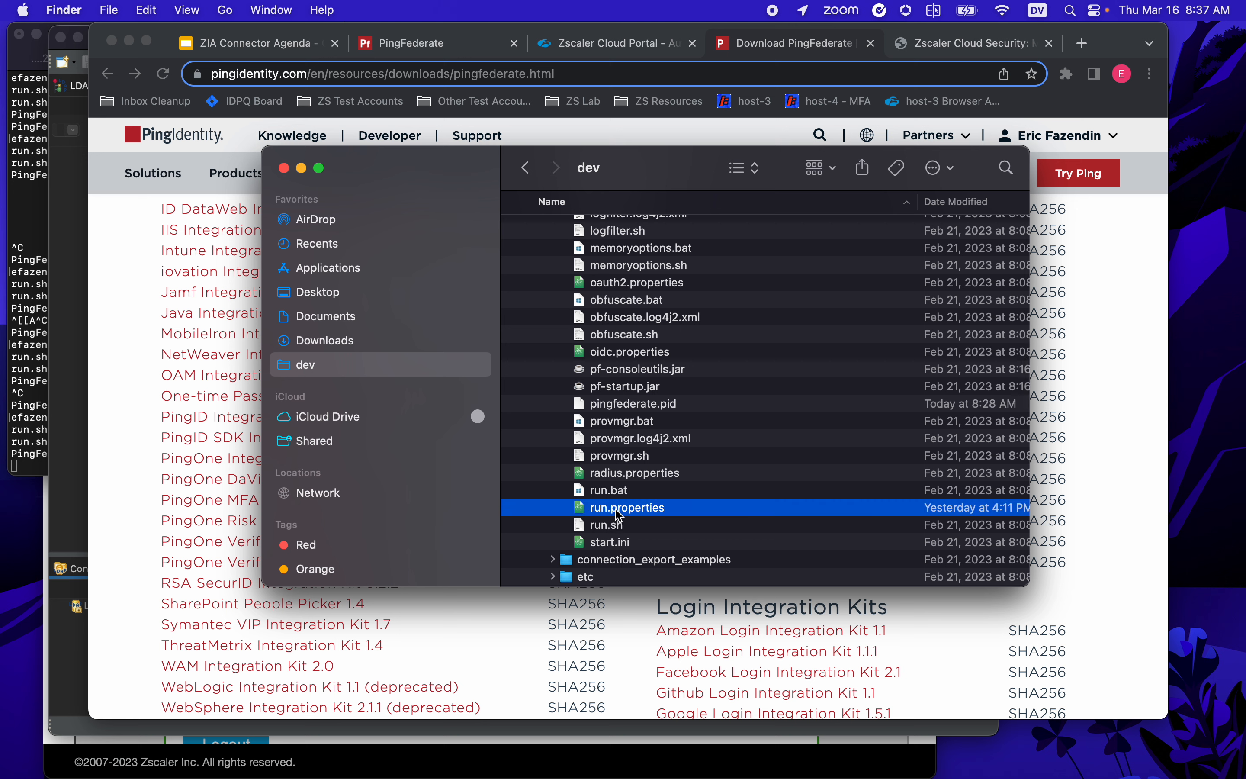
{"action": "right_click", "coordinate": [619, 513]}
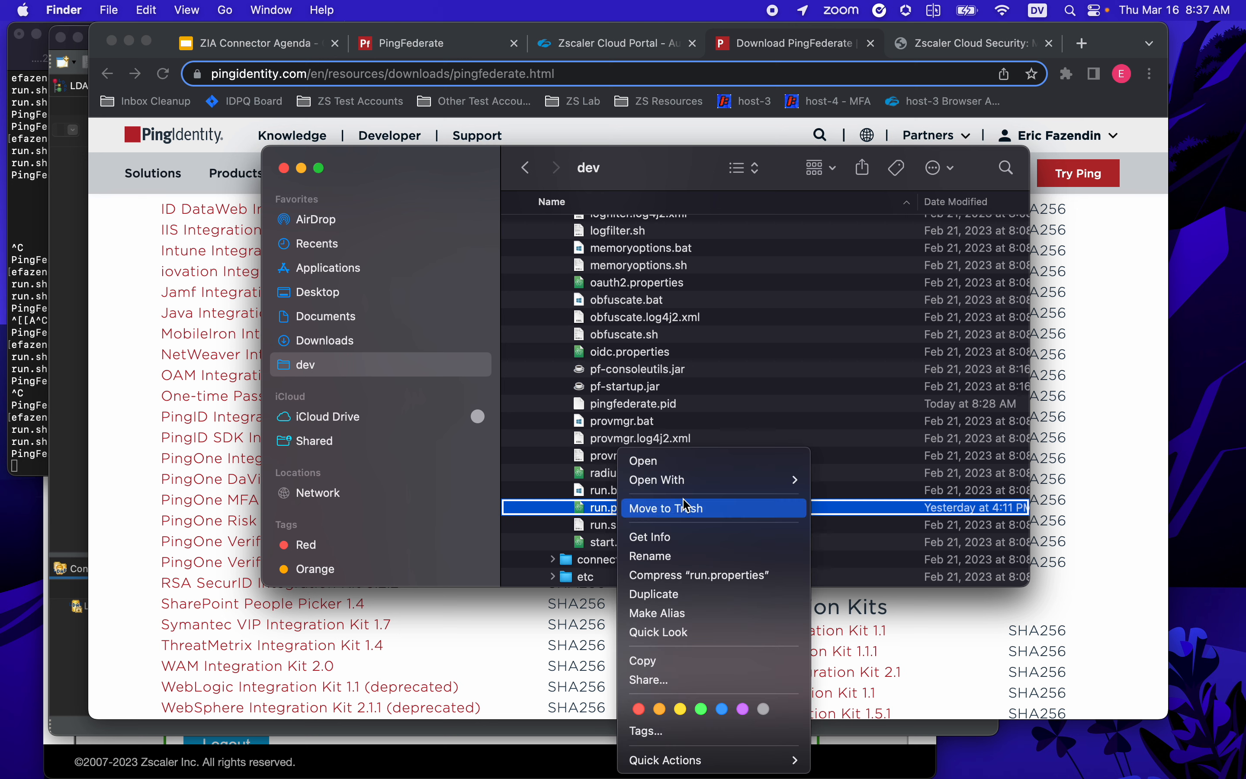
{"action": "mouse_move", "coordinate": [721, 480]}
{"action": "left_click", "coordinate": [842, 510]}
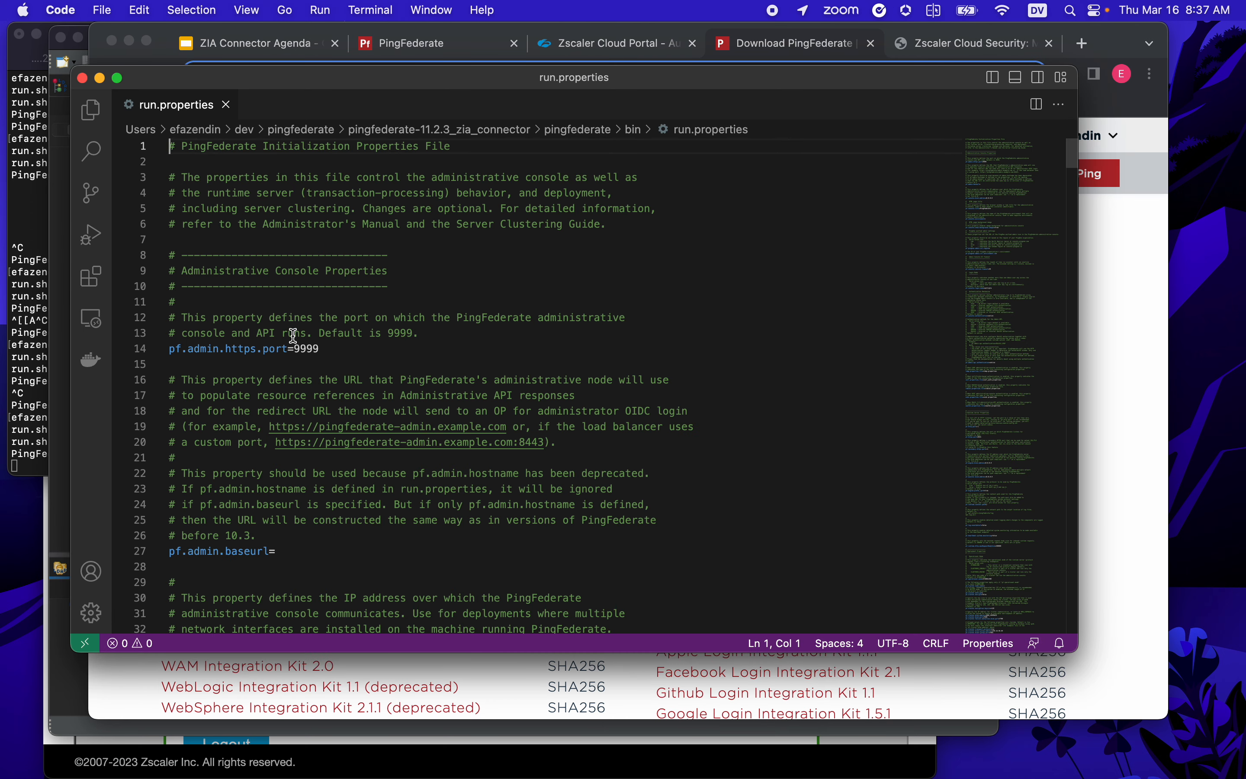
- Check that pf.admin.https.port is 9999 on line 14
{"action": "left_click", "coordinate": [276, 349]}
{"action": "left_click", "coordinate": [301, 349]}
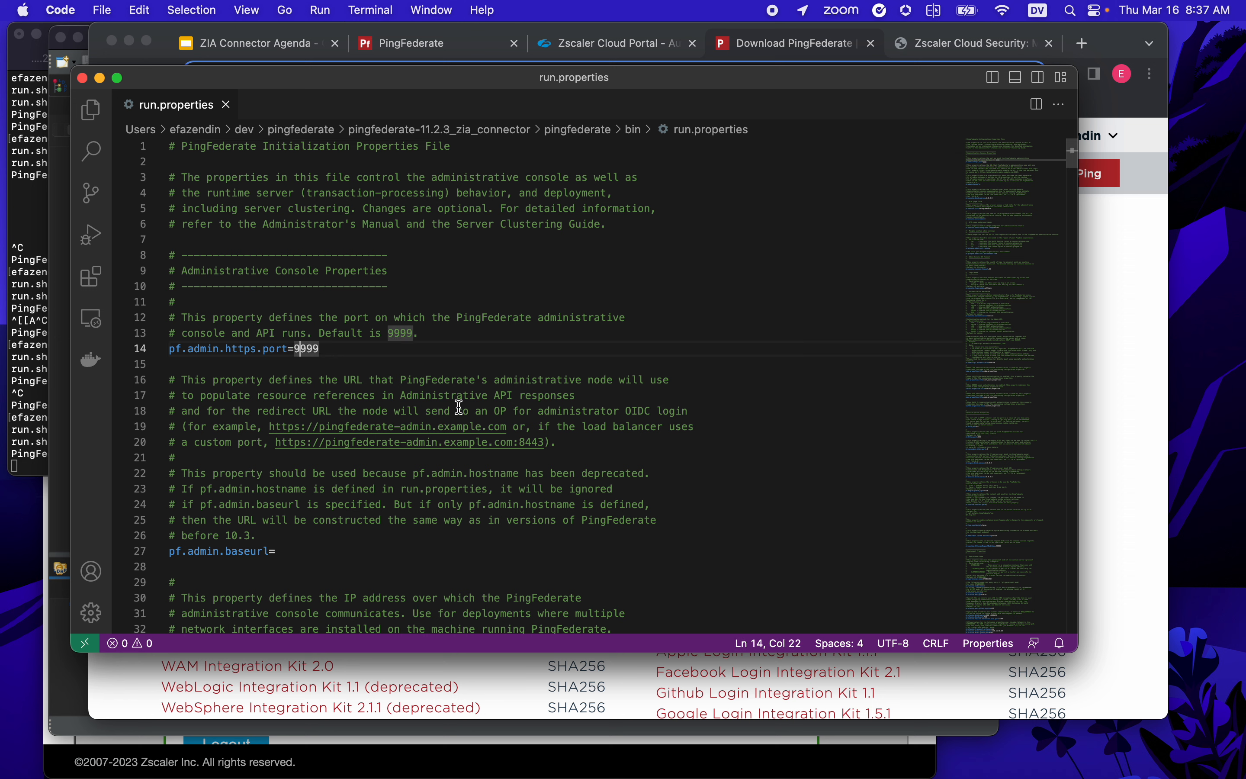
{"action": "scroll", "coordinate": [461, 409], "scroll_direction": "down", "scroll_amount": 10}
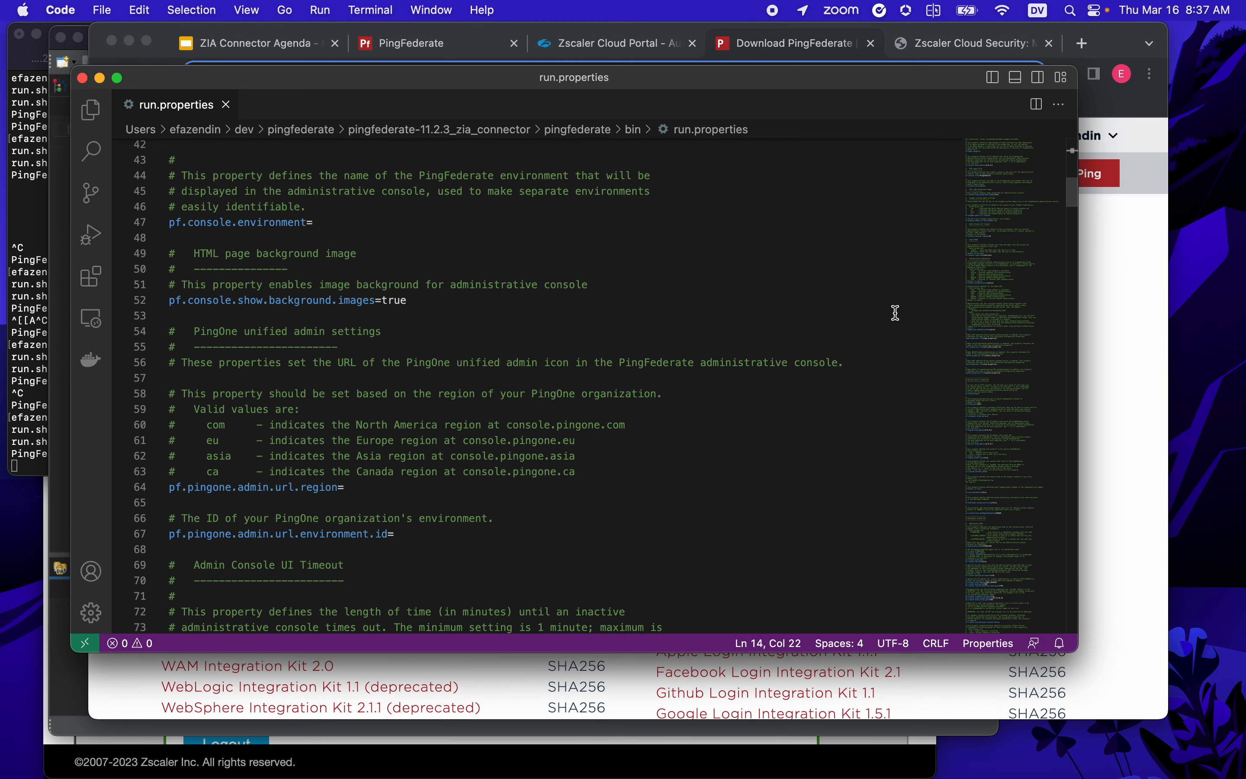
- Jump to the Outbound Provisioner Properties and confirm pf.provisioner.mode is STANDALONE, not the default OFF
{"action": "left_click", "coordinate": [994, 240]}
{"action": "left_click_drag", "start_coordinate": [994, 240], "coordinate": [1005, 496]}
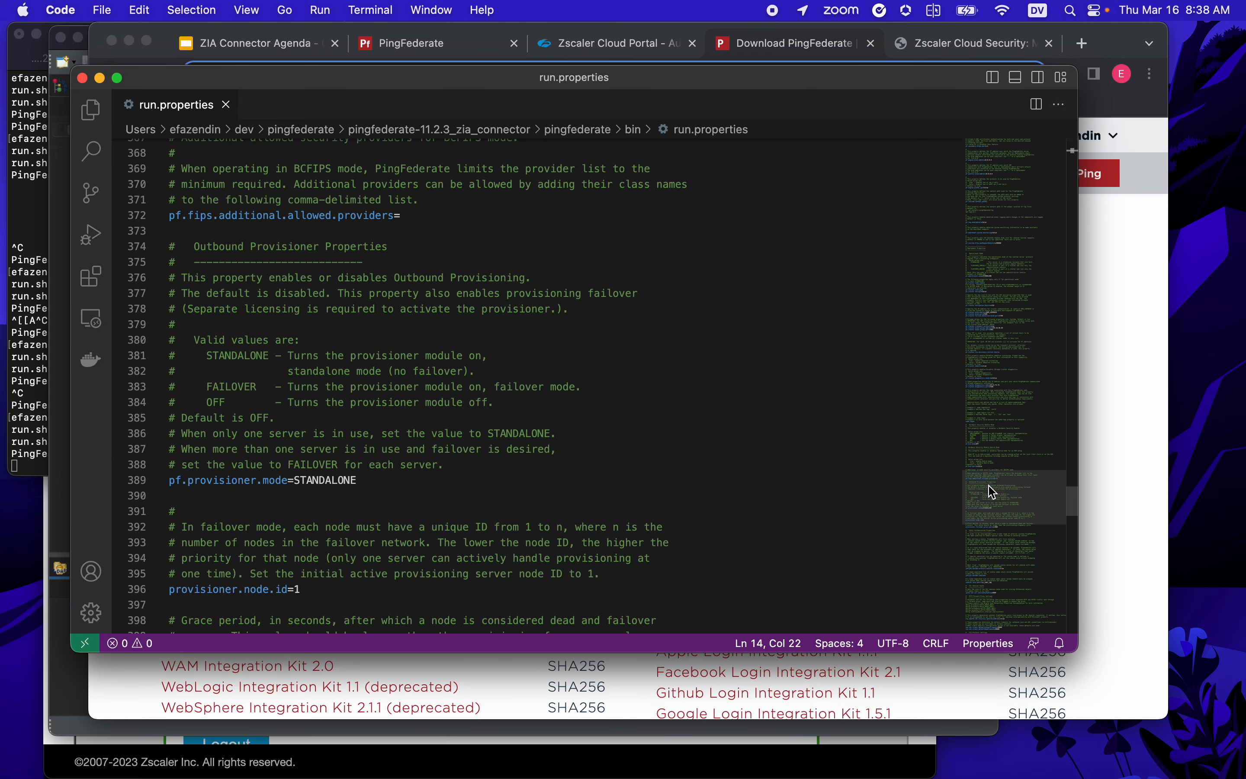
{"action": "left_click", "coordinate": [193, 248]}
{"action": "left_click_drag", "start_coordinate": [193, 248], "coordinate": [408, 246]}
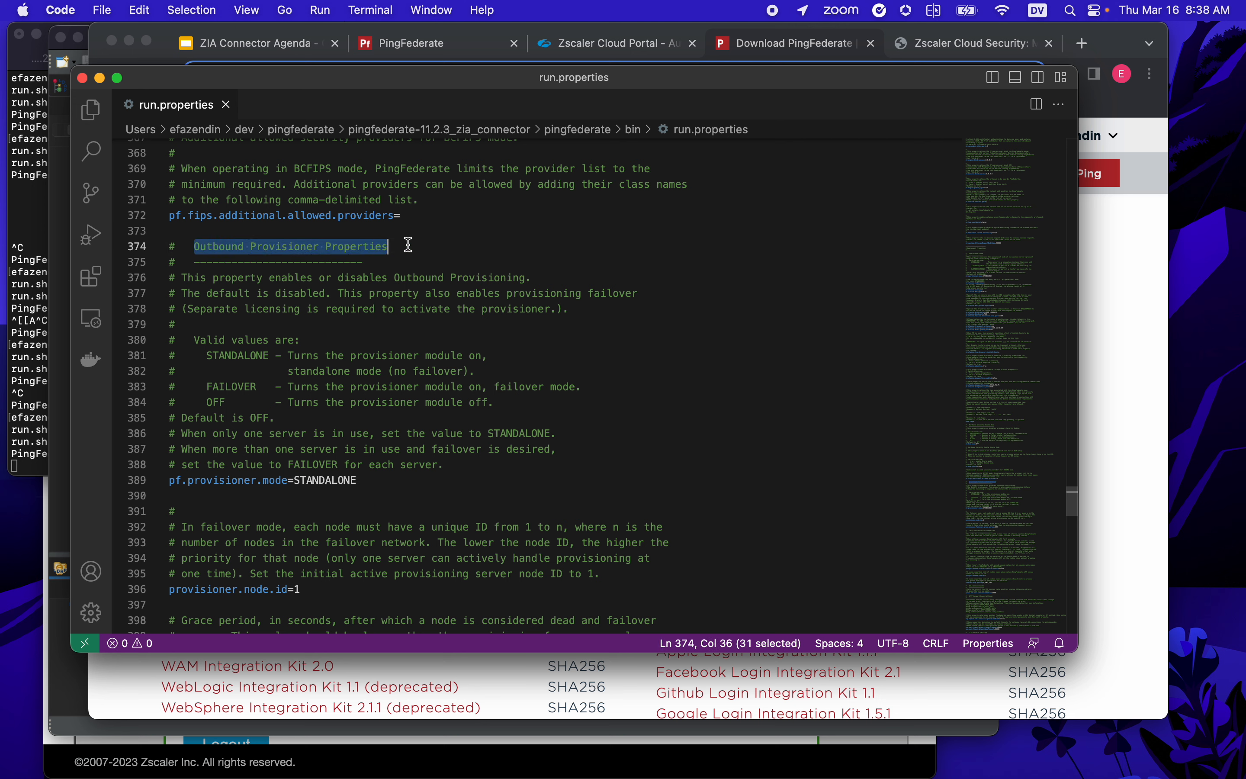
{"action": "left_click", "coordinate": [384, 356]}
{"action": "left_click", "coordinate": [221, 405]}
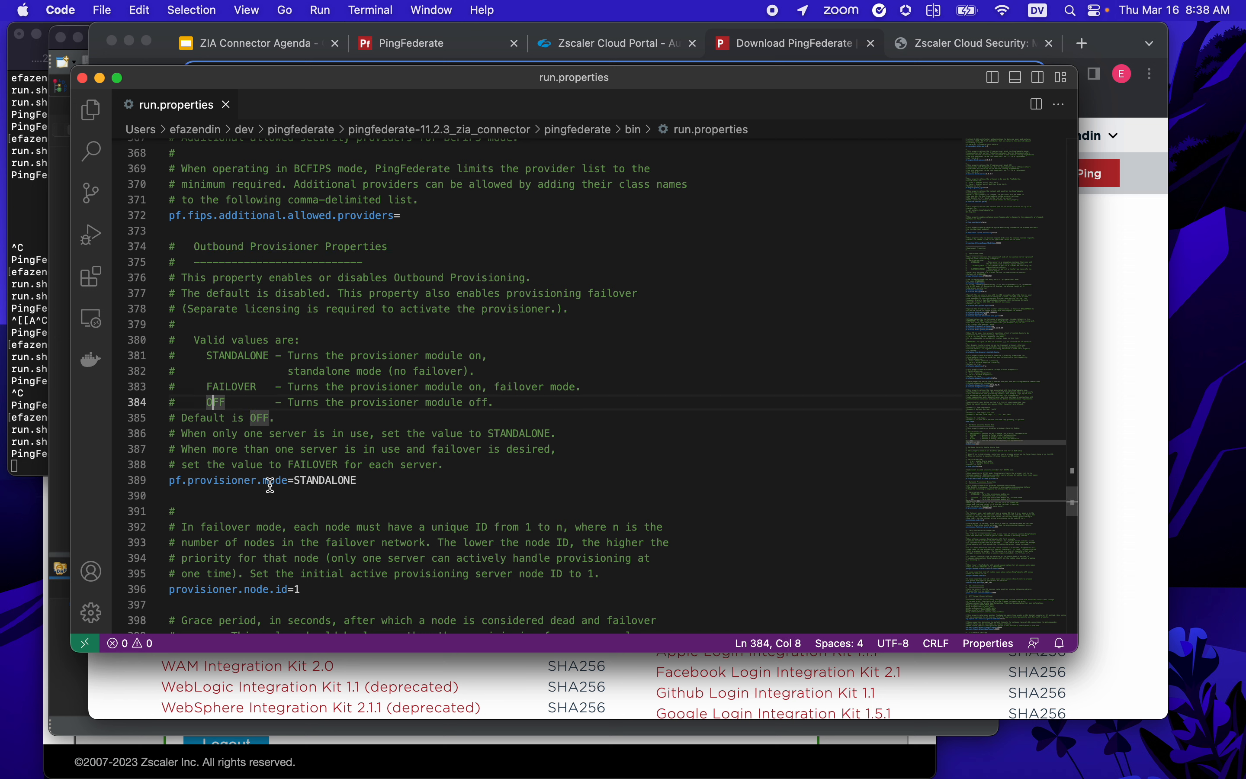
{"action": "double_click", "coordinate": [319, 479]}
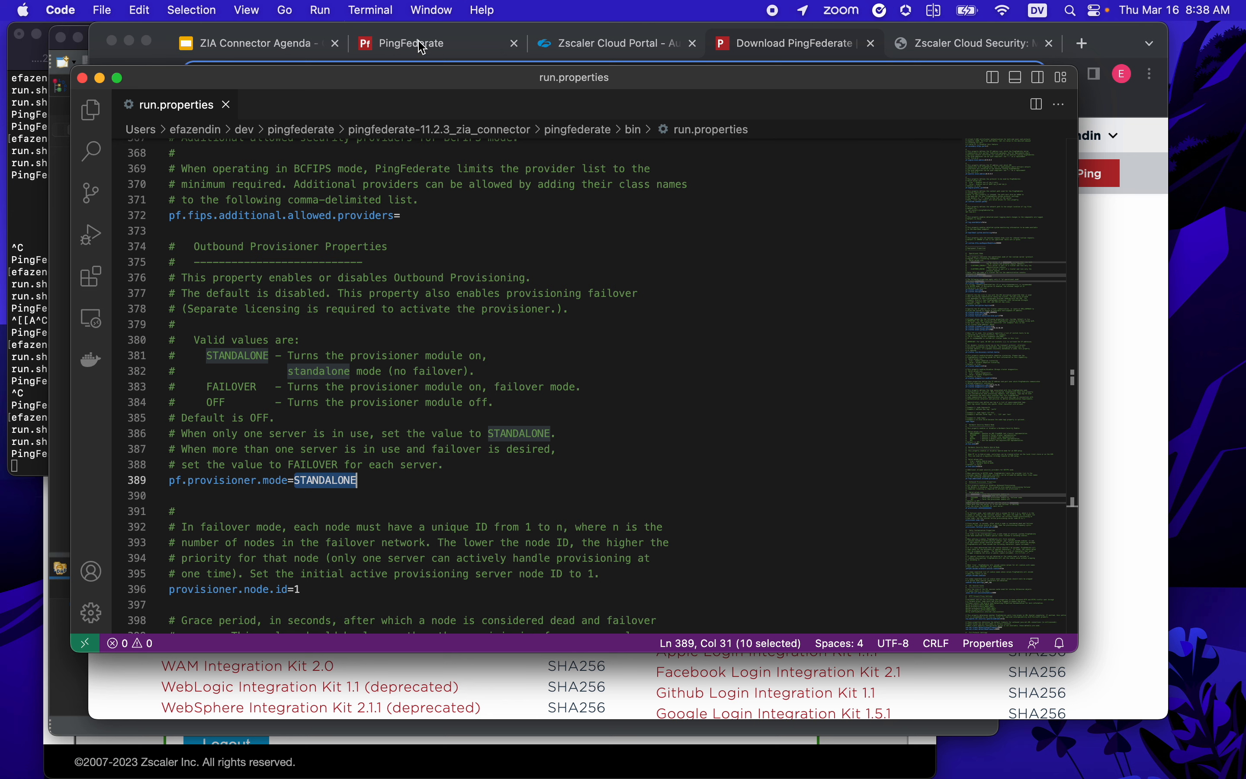
- Reload the PingFederate admin console at localhost:9999 and go to its Authentication page
{"action": "left_click", "coordinate": [448, 49]}
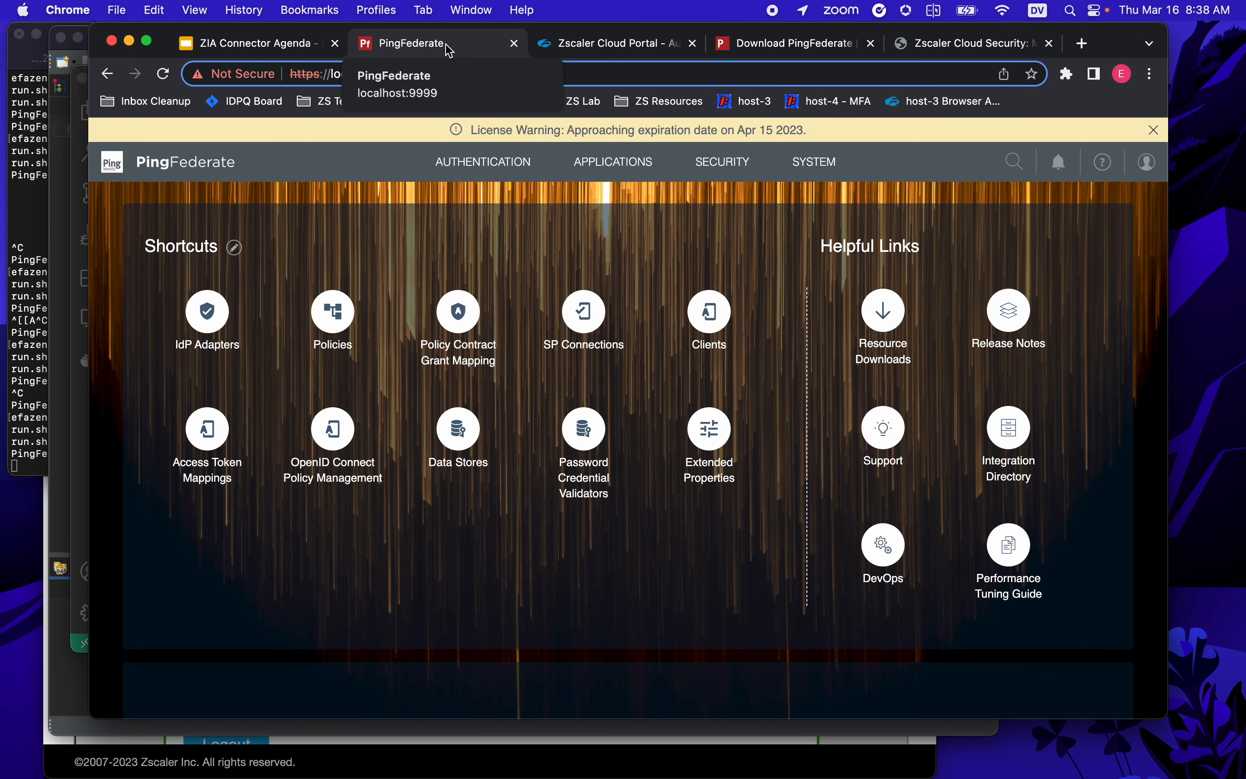
{"action": "left_click", "coordinate": [164, 75]}
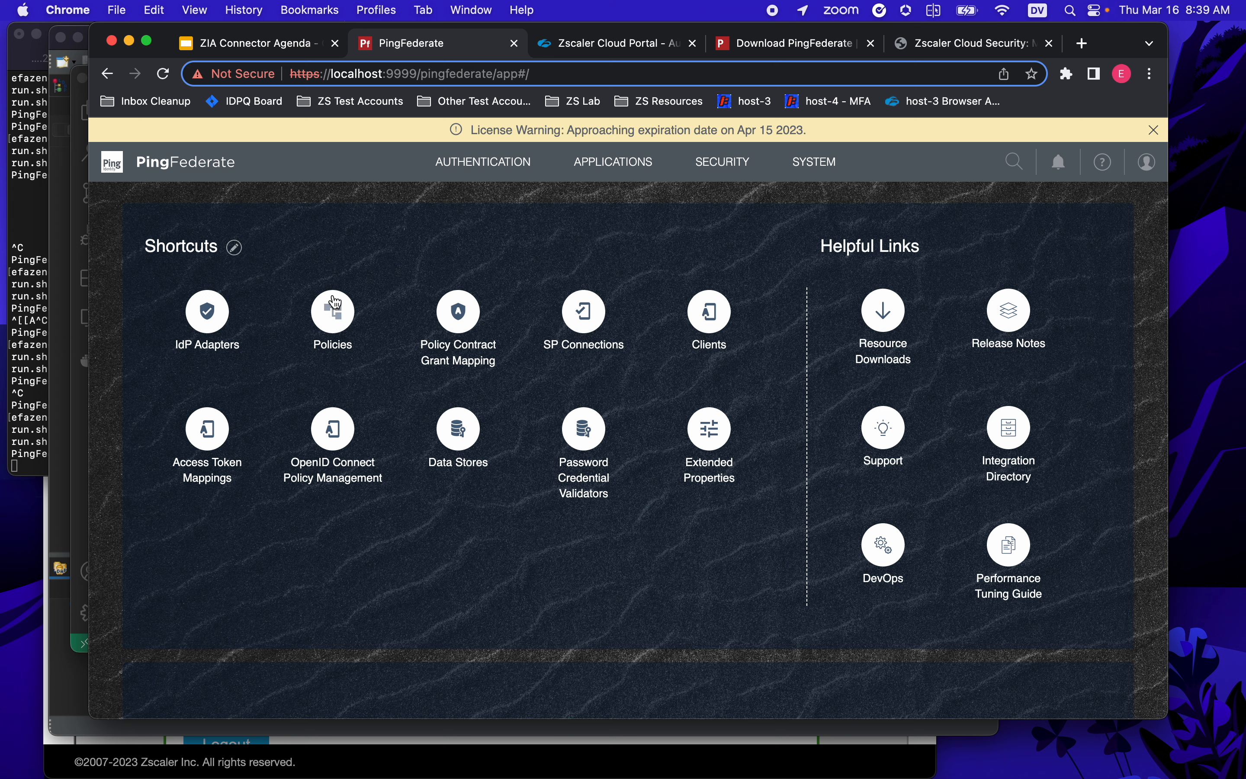
{"action": "left_click", "coordinate": [492, 166]}
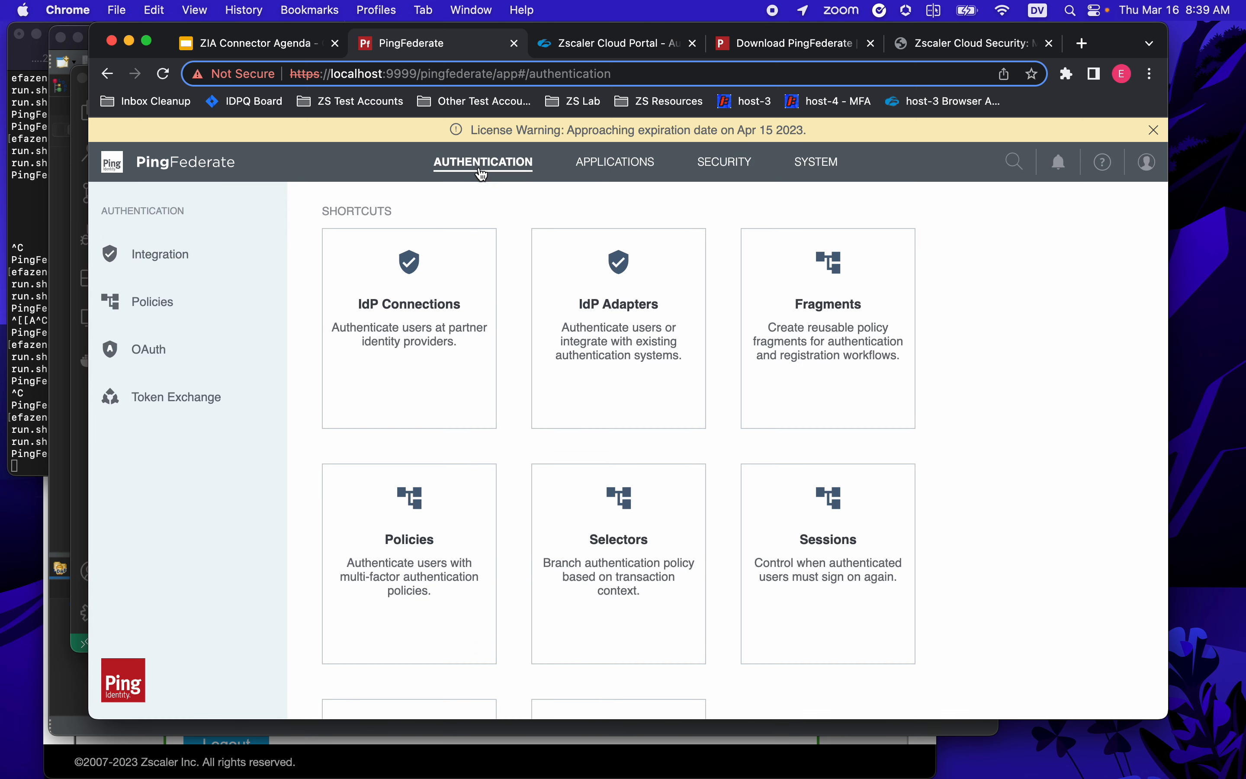
- Review the HTML with Simple PCV policy, then open System Data Stores showing PingDirectory and ProvisionerDS
{"action": "left_click", "coordinate": [155, 310]}
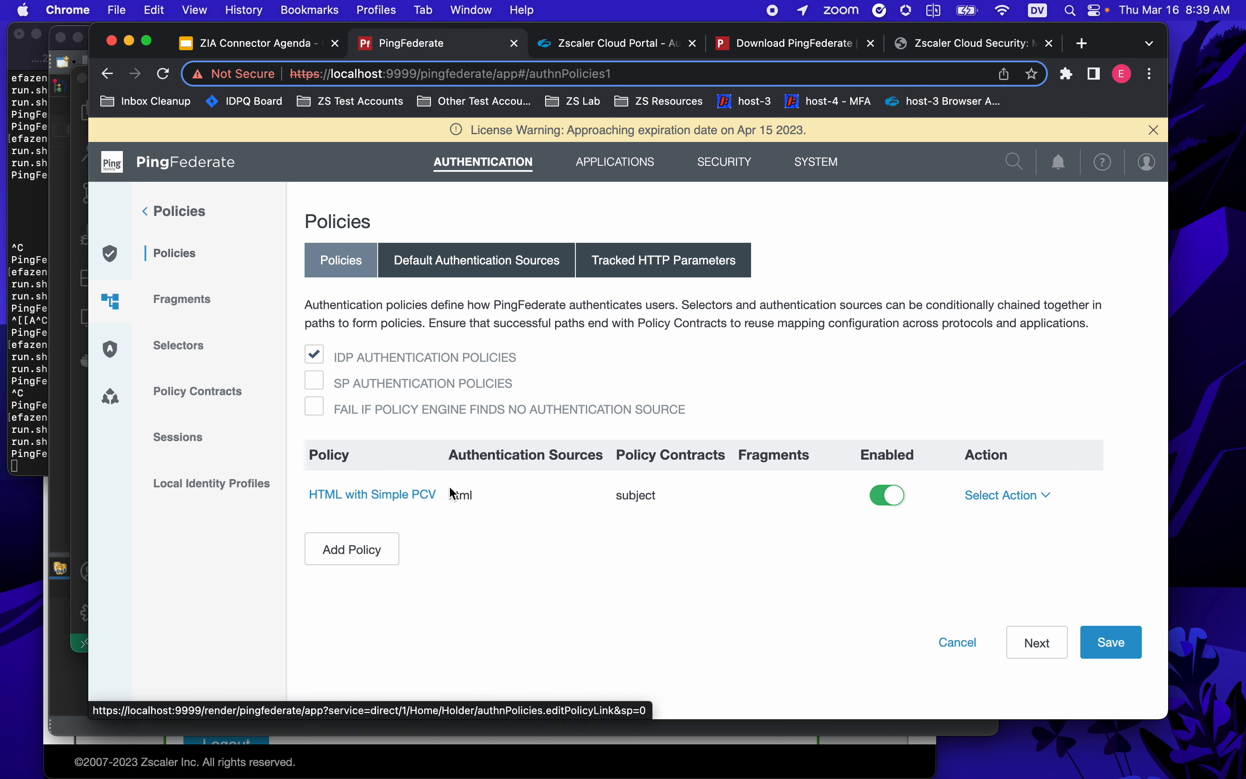
{"action": "left_click_drag", "start_coordinate": [626, 454], "coordinate": [699, 456]}
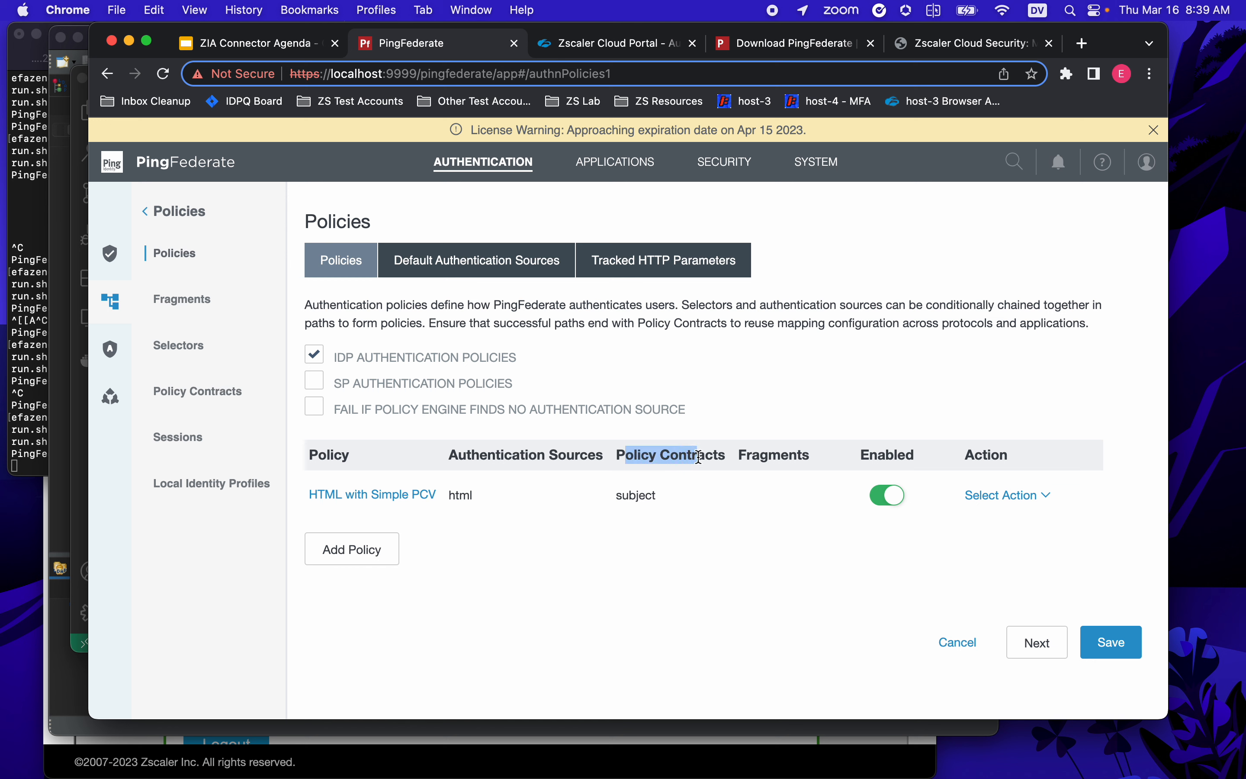
{"action": "double_click", "coordinate": [631, 496]}
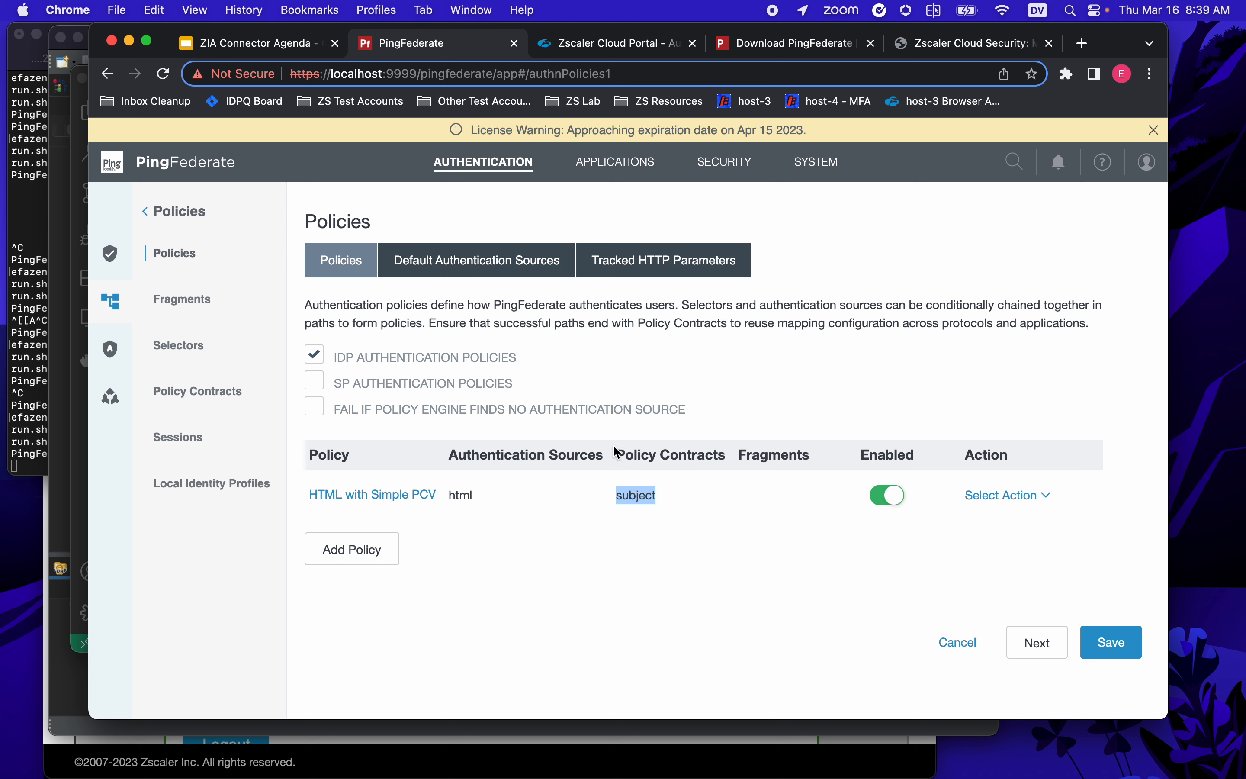
{"action": "left_click", "coordinate": [819, 166]}
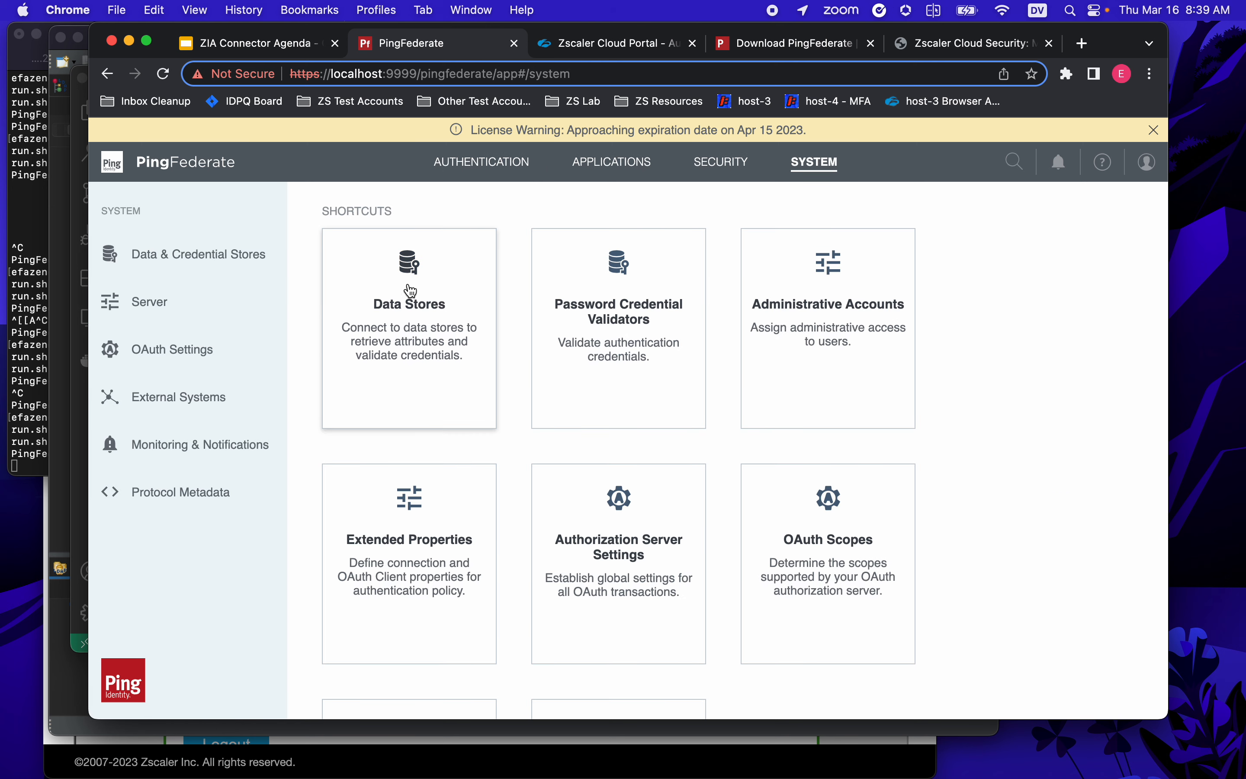
{"action": "left_click", "coordinate": [192, 264]}
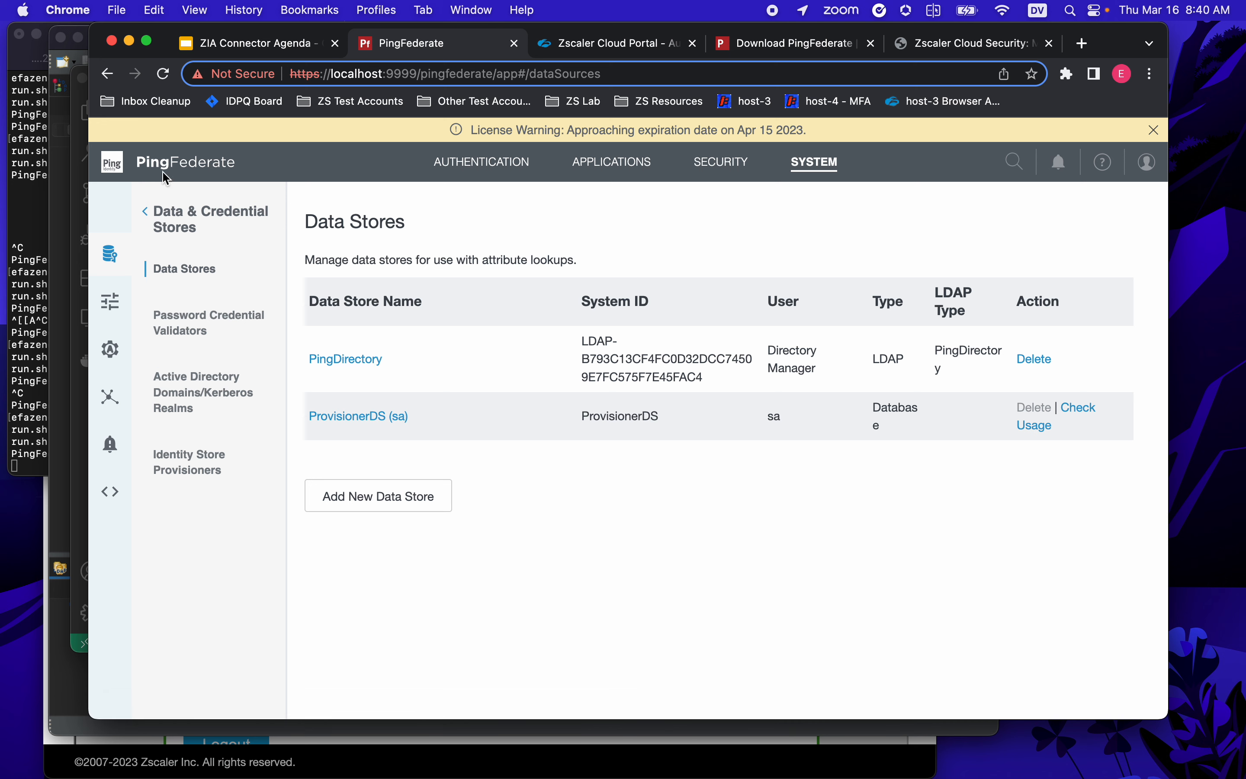
- Connect to Local PingDirectory (LDAPS) and browse dc=example,dc=com down to ou=Zscaler Users
{"action": "left_click", "coordinate": [59, 394]}
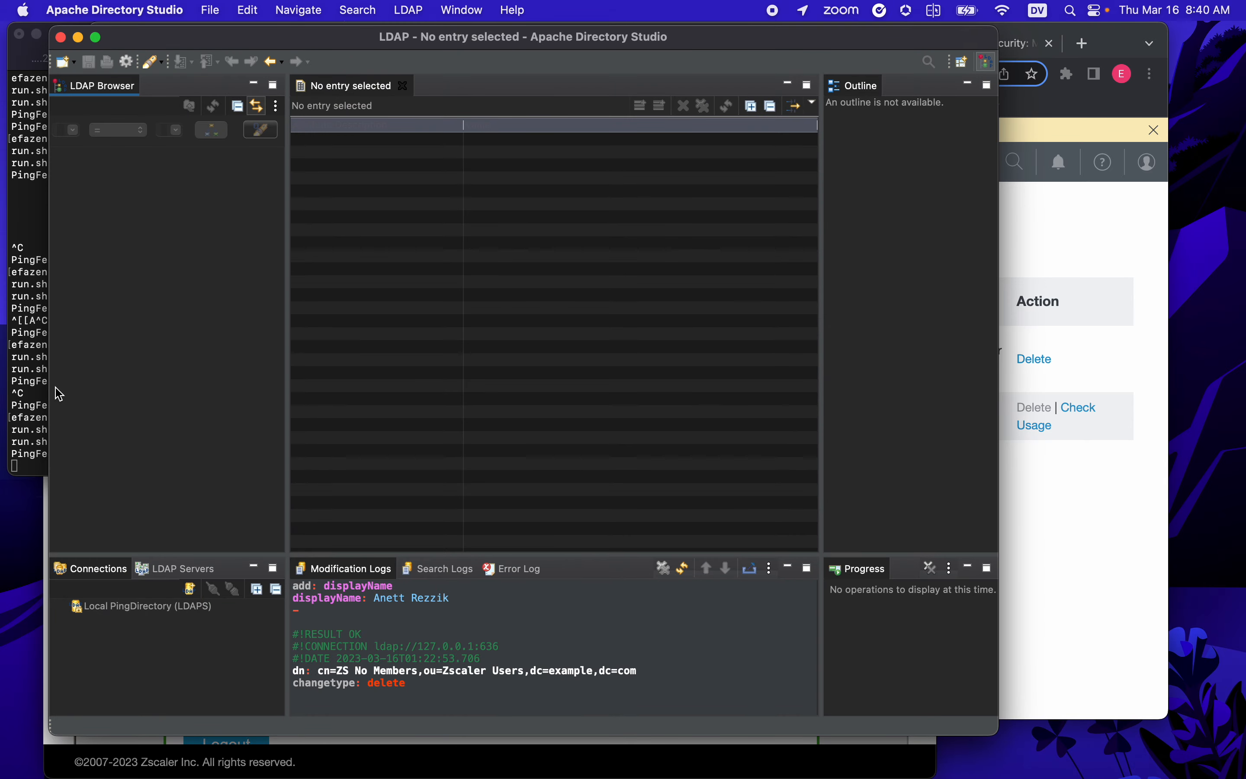
{"action": "left_click", "coordinate": [143, 610]}
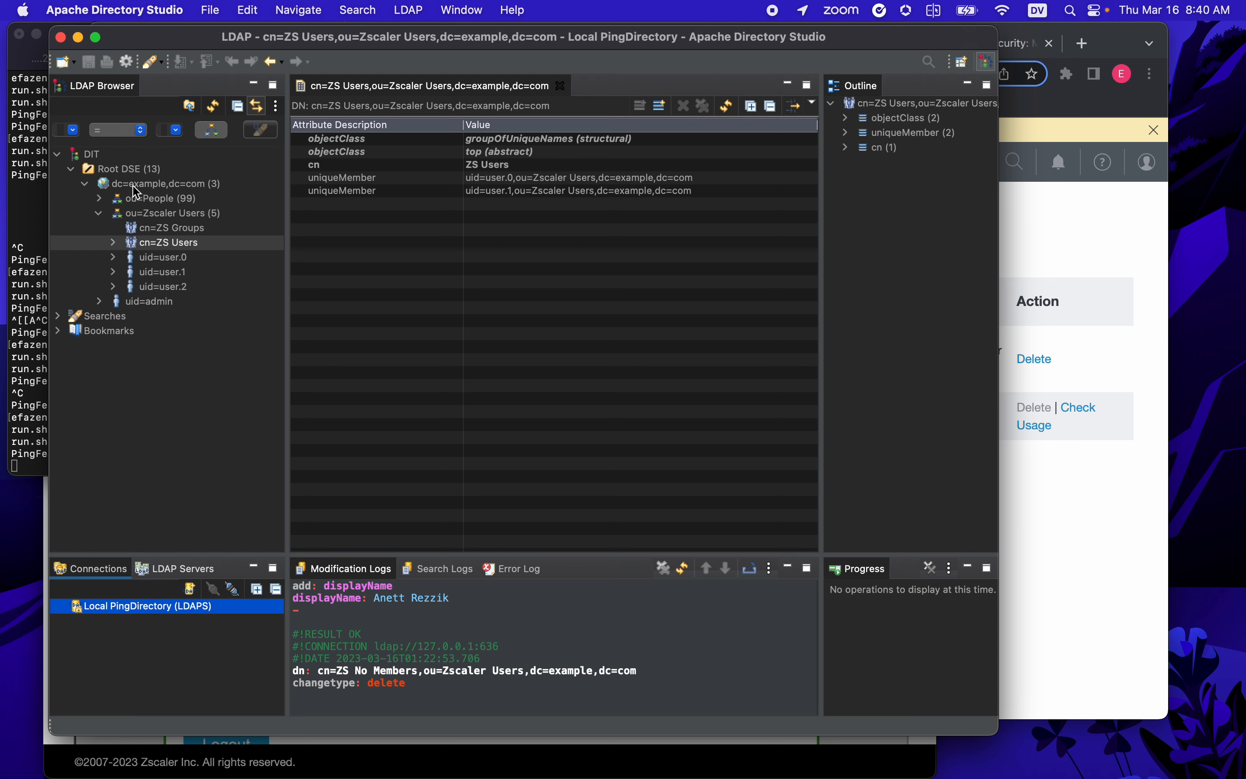
{"action": "left_click", "coordinate": [165, 185]}
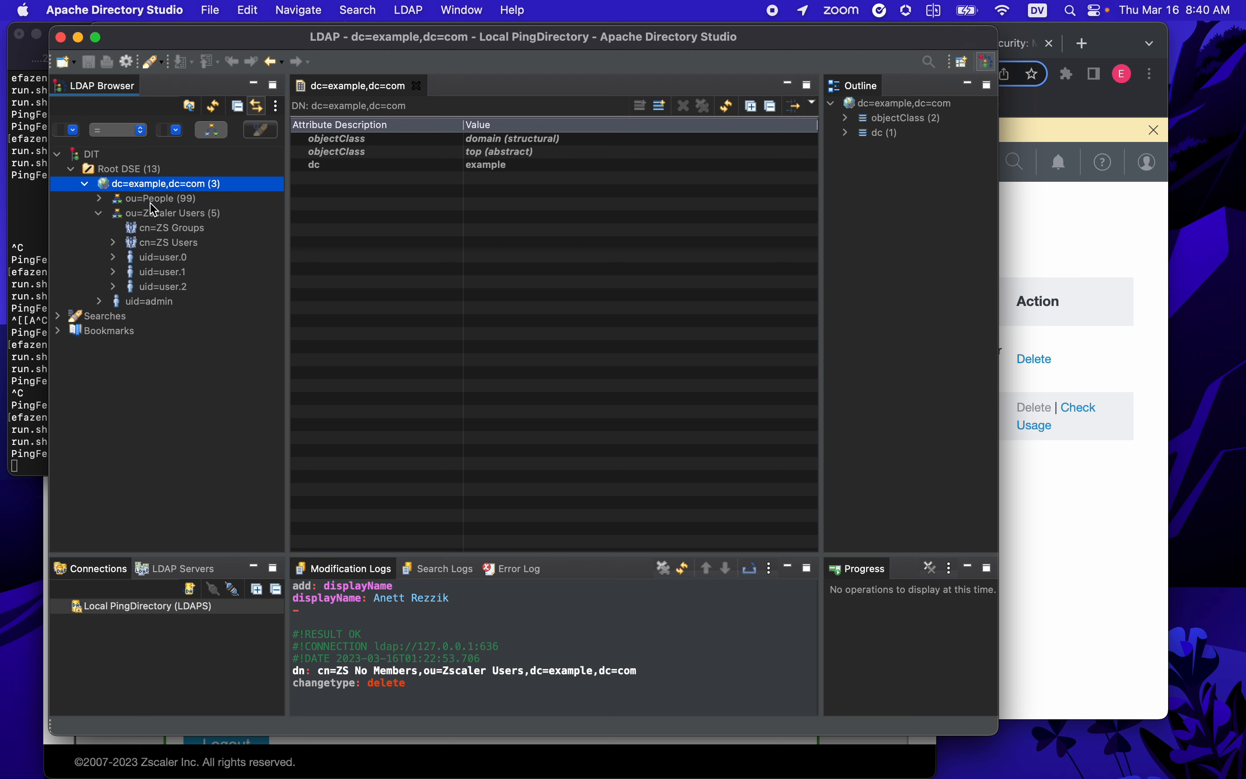
{"action": "left_click", "coordinate": [157, 201]}
{"action": "left_click", "coordinate": [155, 214]}
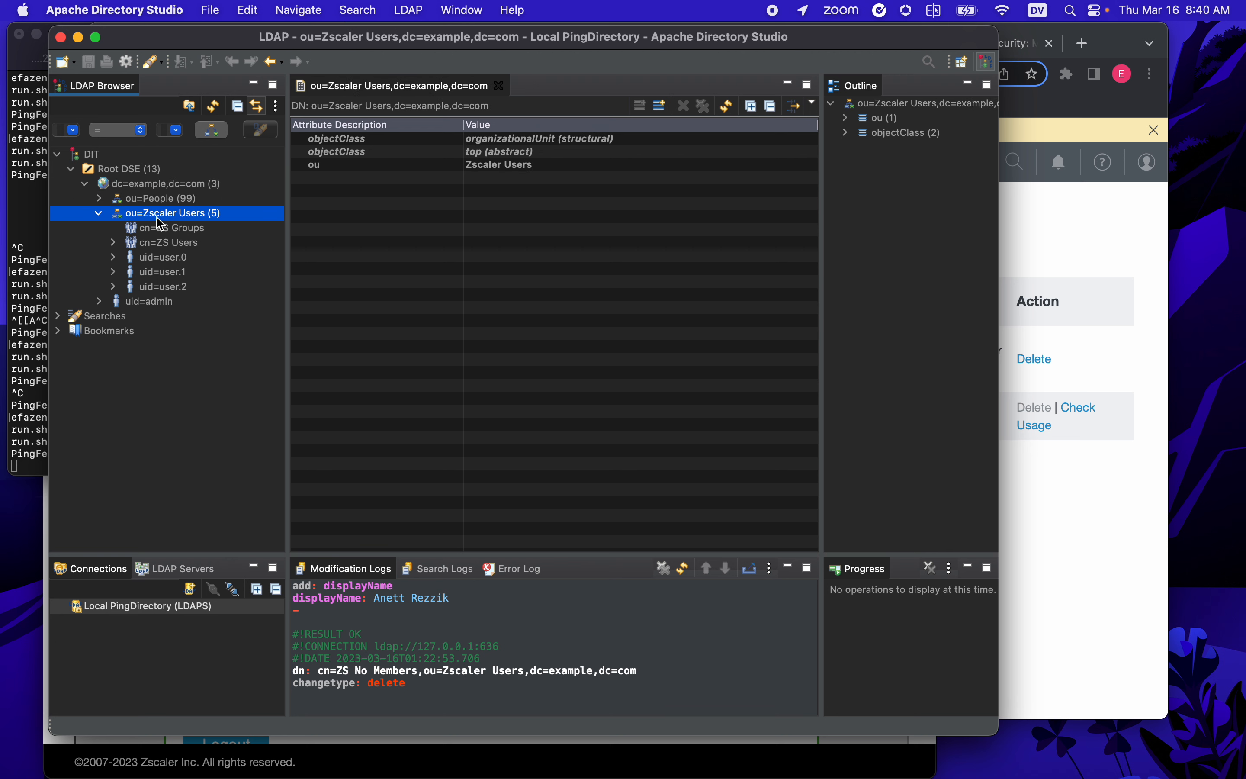
{"action": "left_click", "coordinate": [134, 186]}
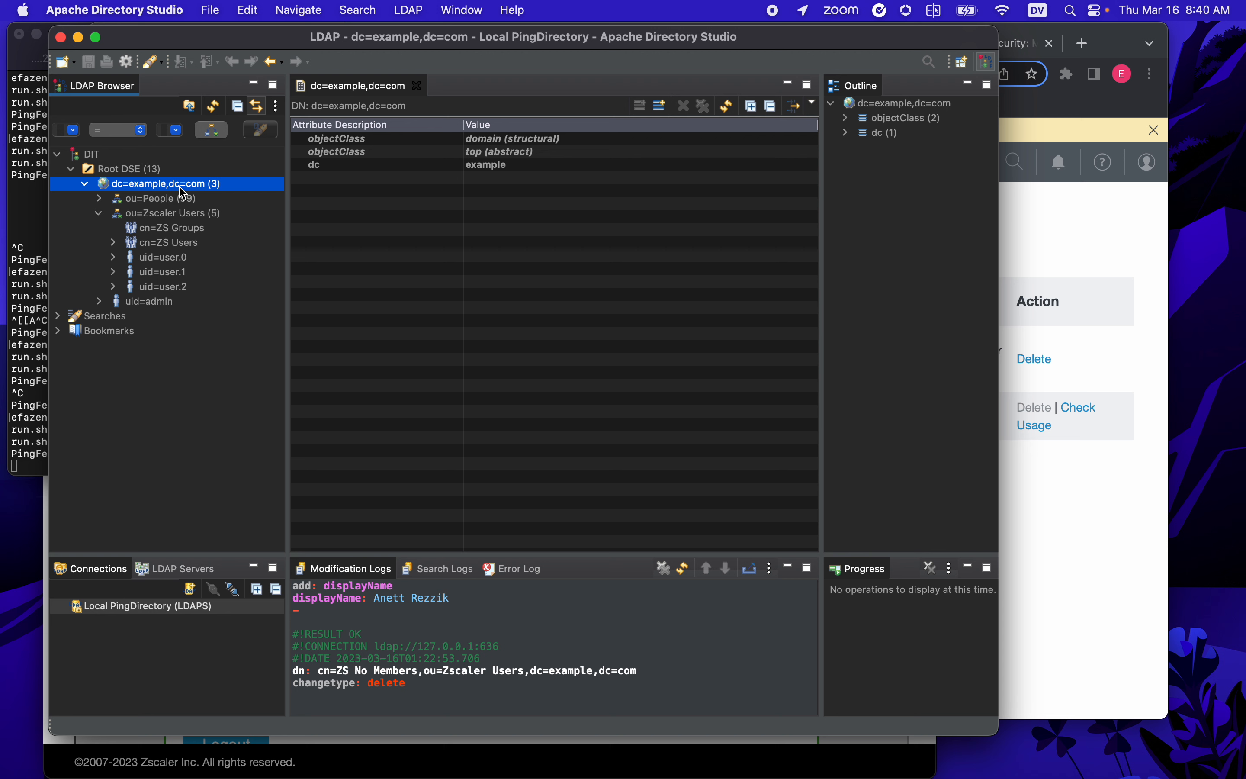
{"action": "left_click", "coordinate": [188, 215]}
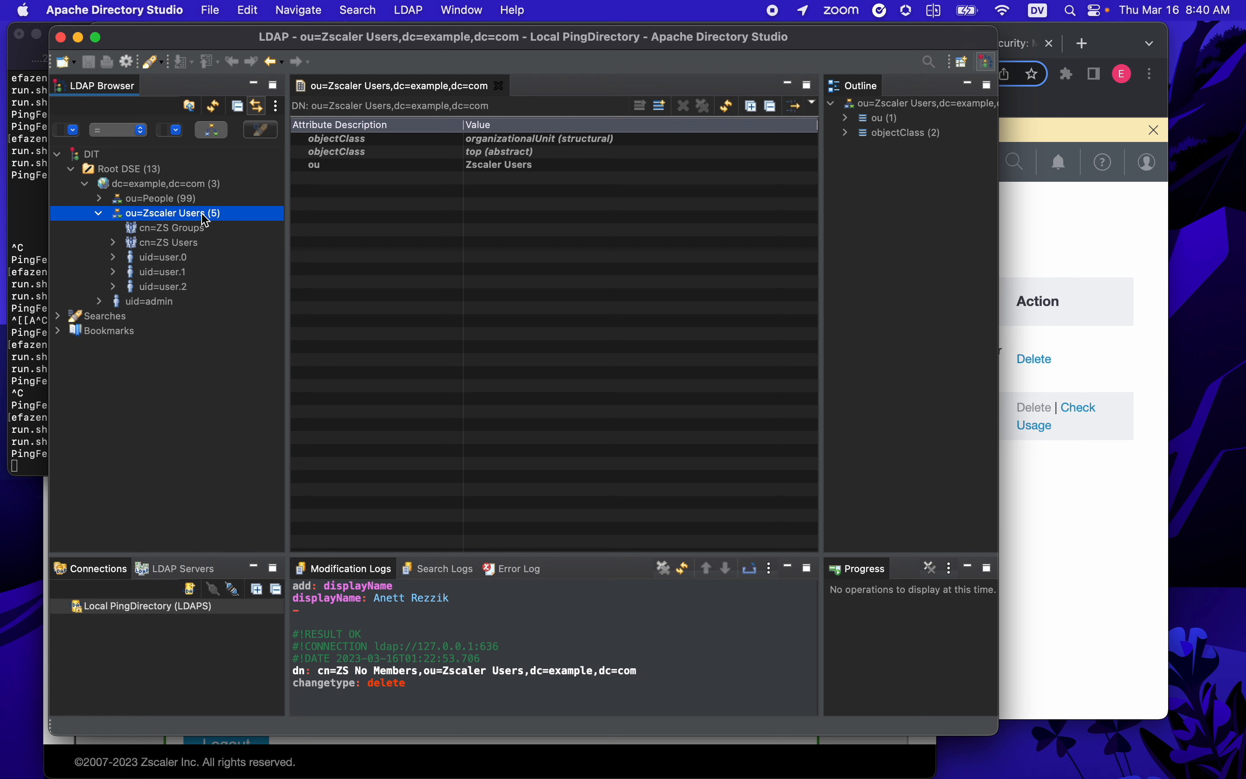
- Inspect cn=ZS Groups and cn=ZS Users, whose members are user.0 and user.1
{"action": "left_click", "coordinate": [200, 237]}
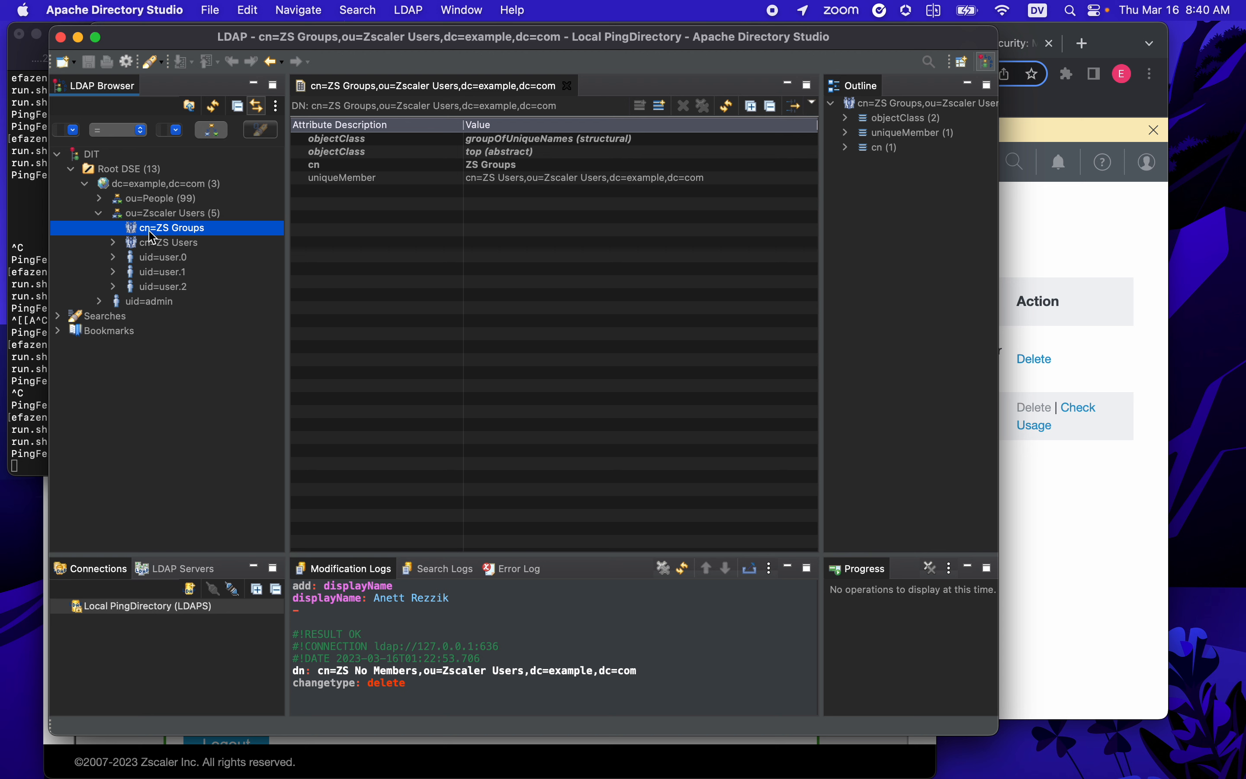
{"action": "left_click", "coordinate": [181, 246]}
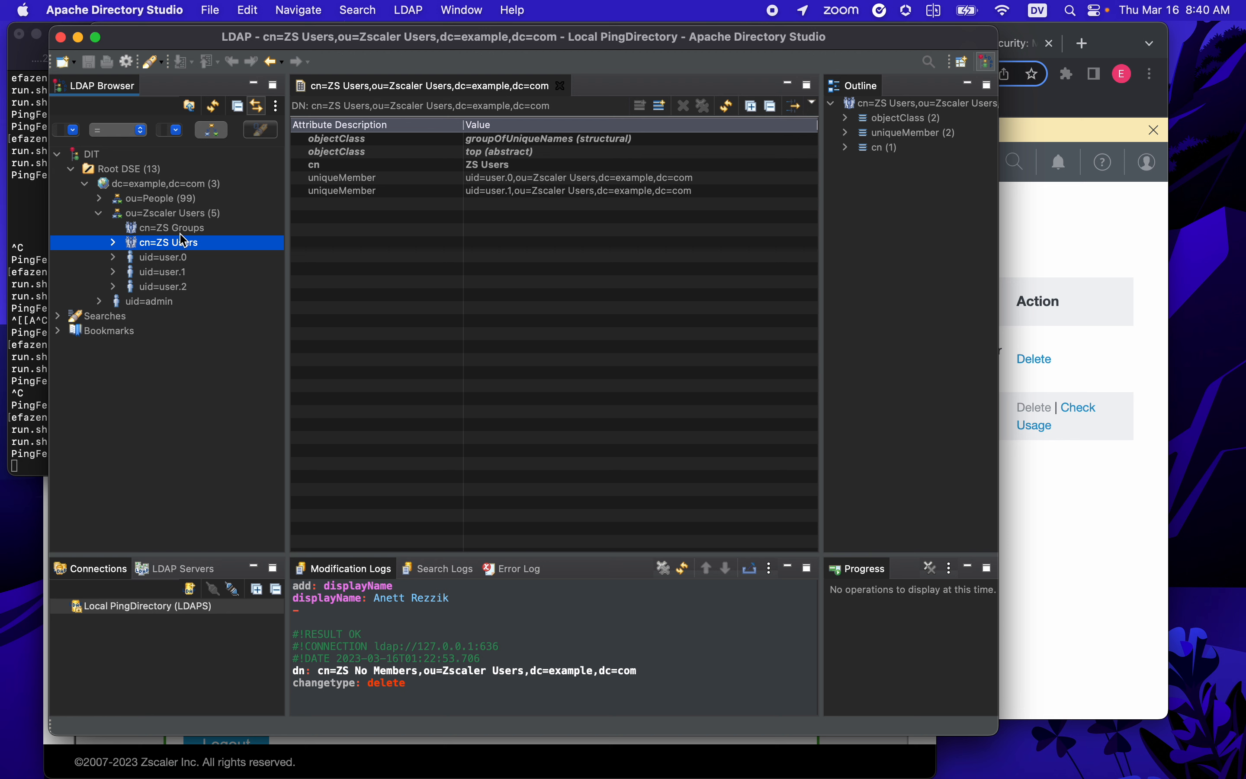
{"action": "left_click", "coordinate": [182, 232]}
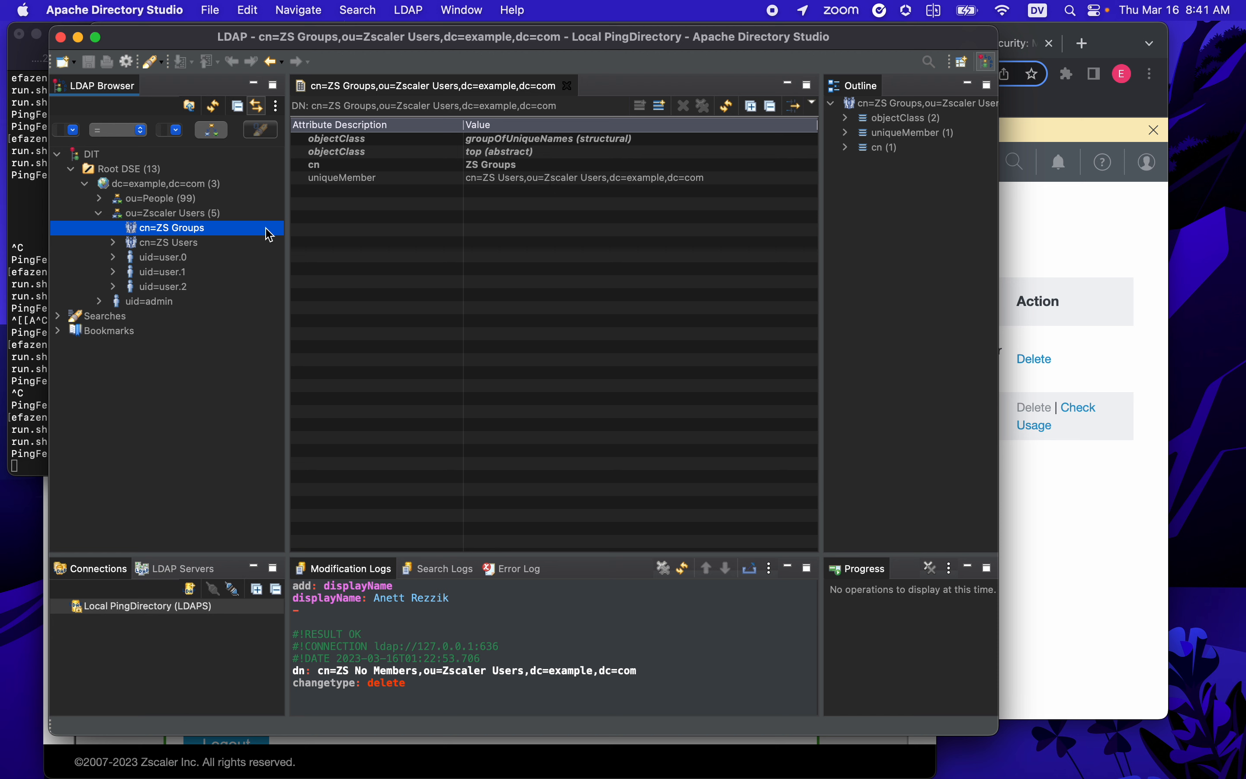
{"action": "left_click", "coordinate": [189, 251]}
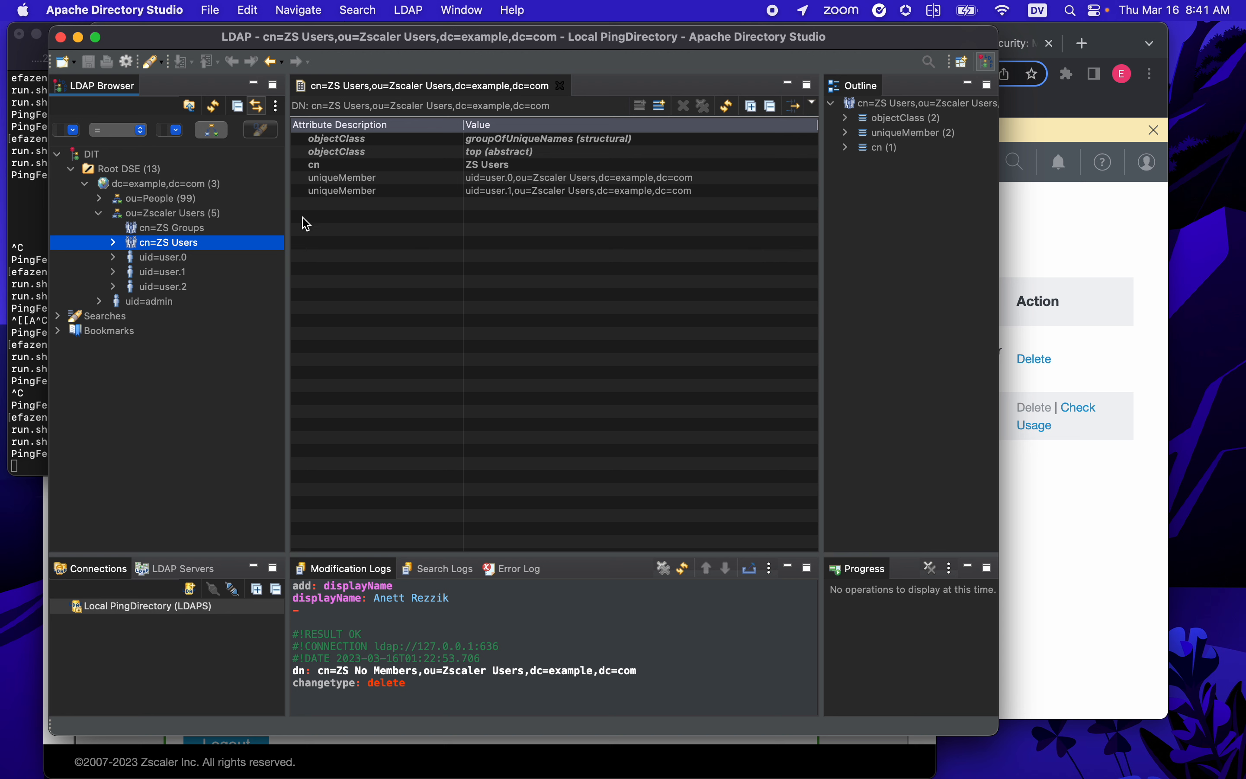
- Review the user.0, user.1 and user.2 entries, noting user.0's uid and mail, then return to PingFederate
{"action": "left_click", "coordinate": [175, 260]}
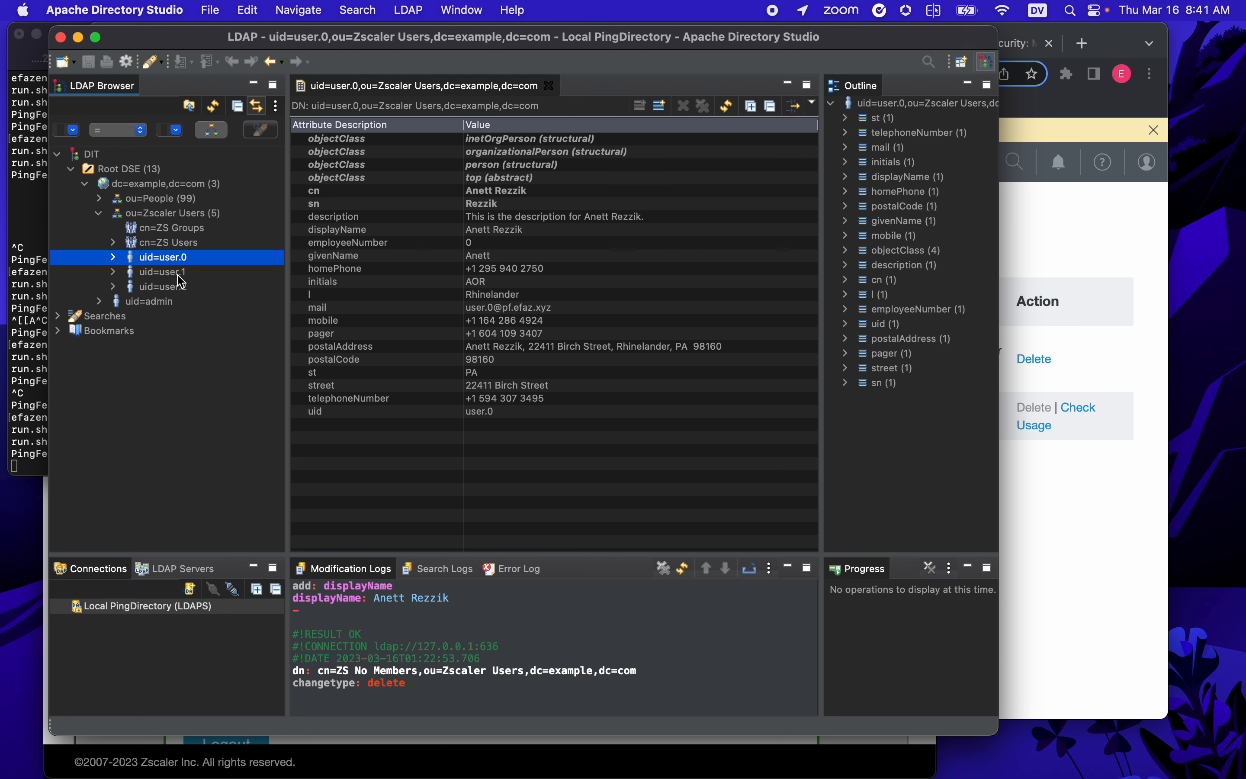
{"action": "left_click", "coordinate": [177, 274]}
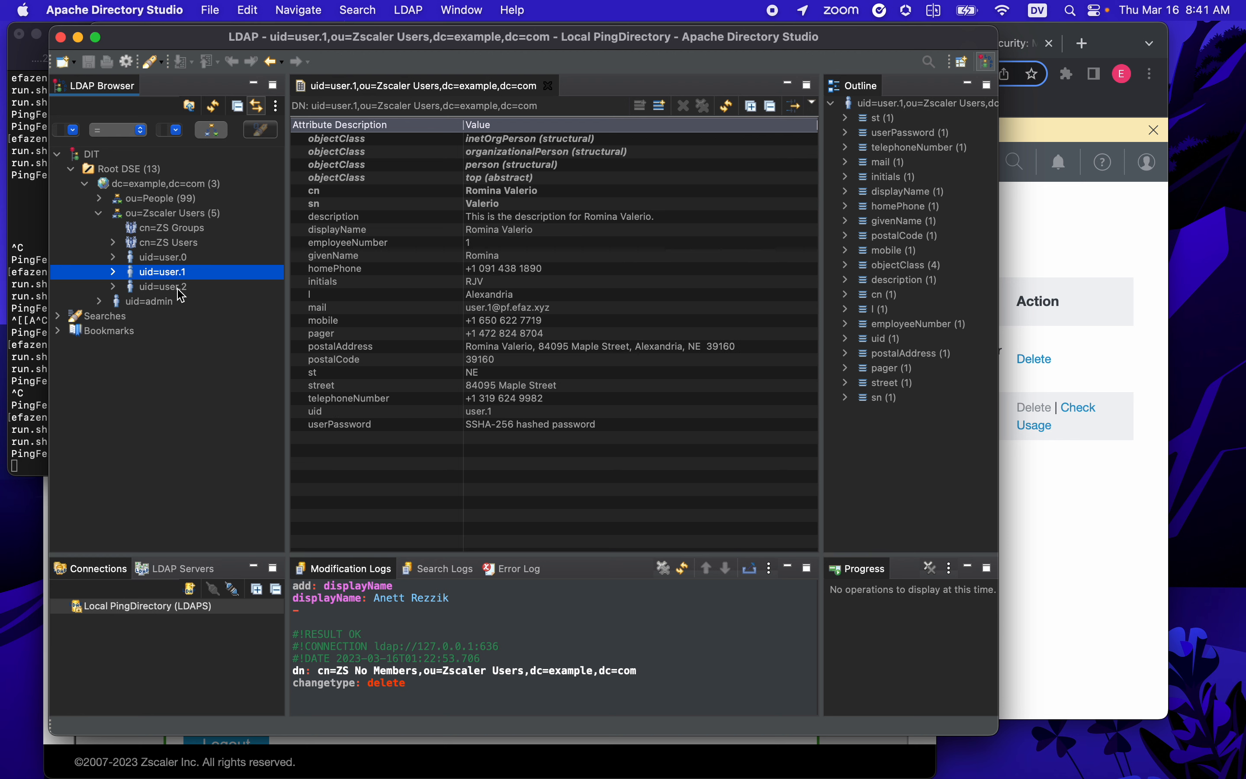
{"action": "left_click", "coordinate": [181, 292]}
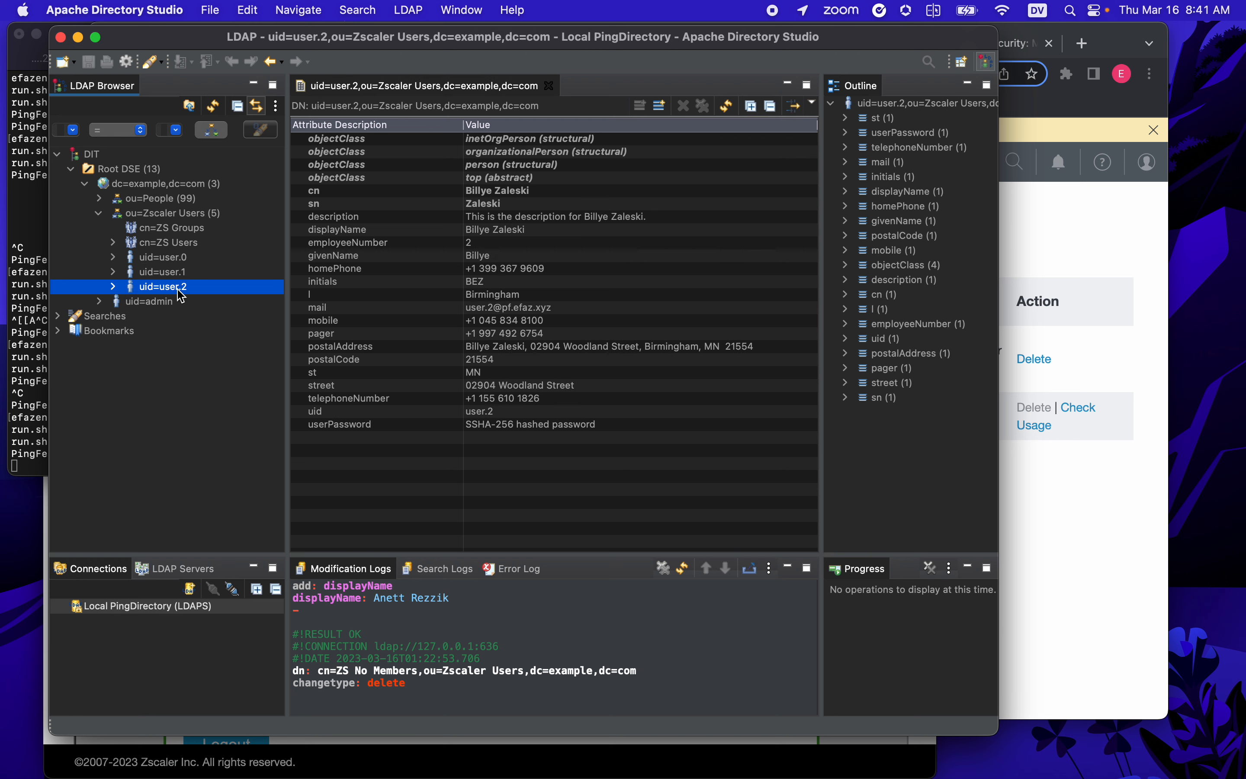
{"action": "left_click", "coordinate": [180, 261]}
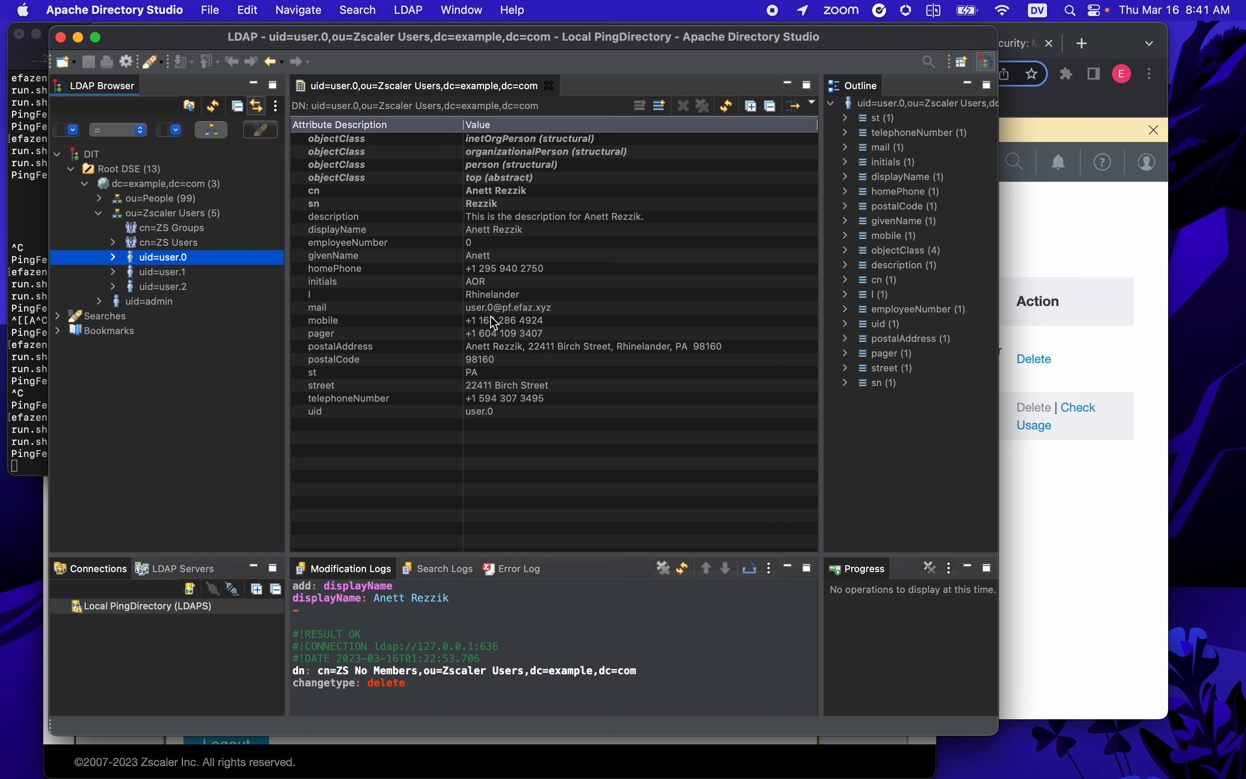
{"action": "left_click", "coordinate": [331, 414]}
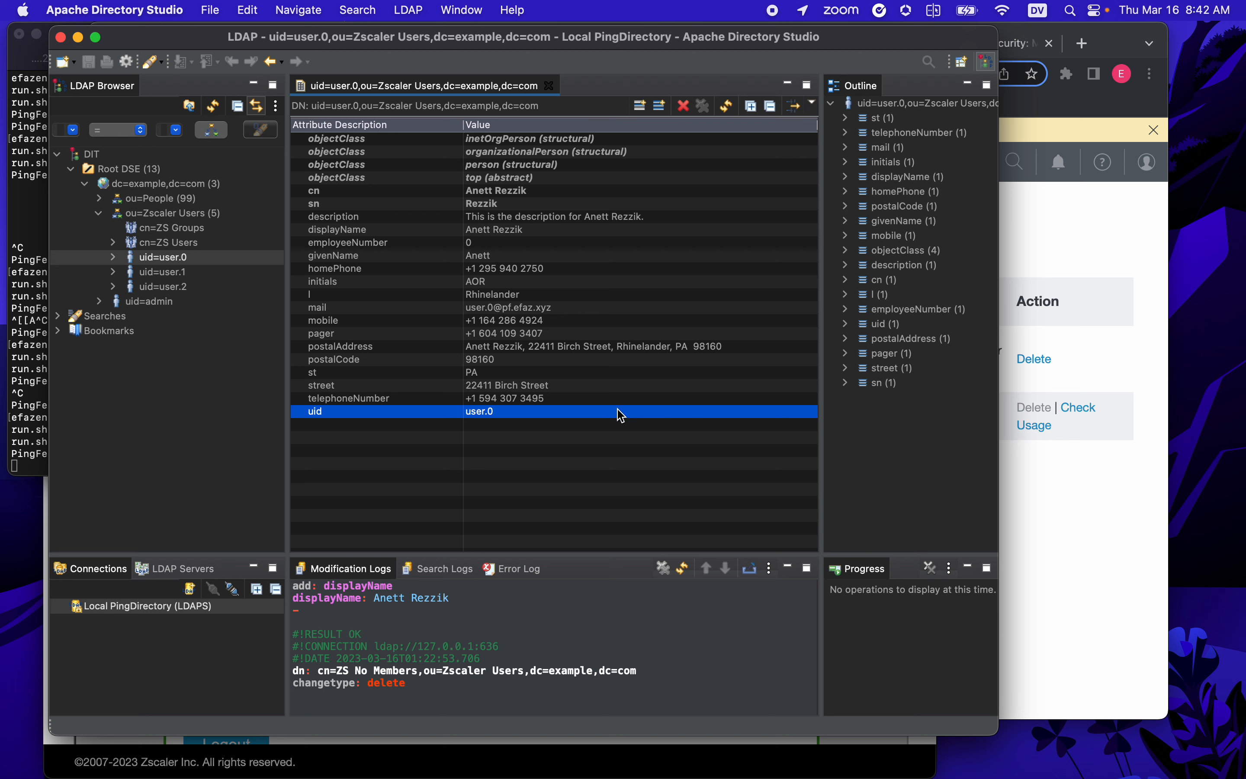
{"action": "left_click", "coordinate": [407, 311]}
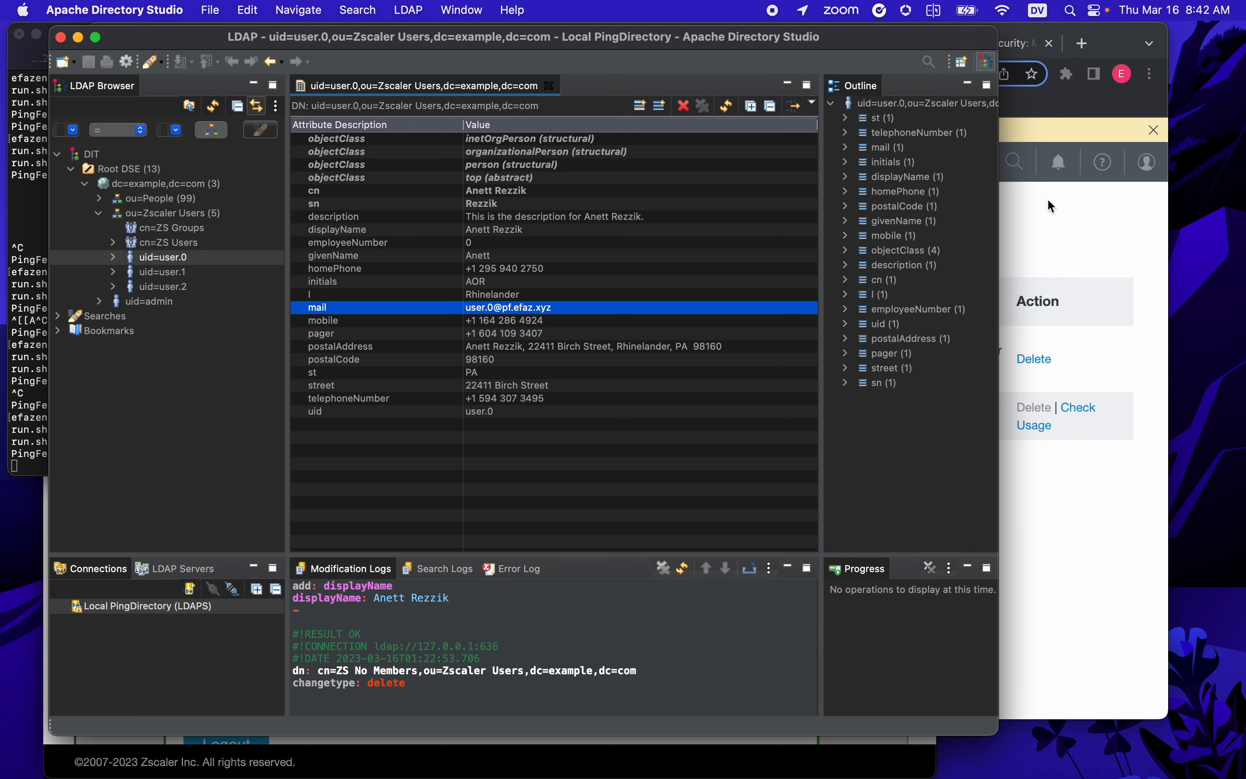
{"action": "left_click", "coordinate": [1044, 213]}
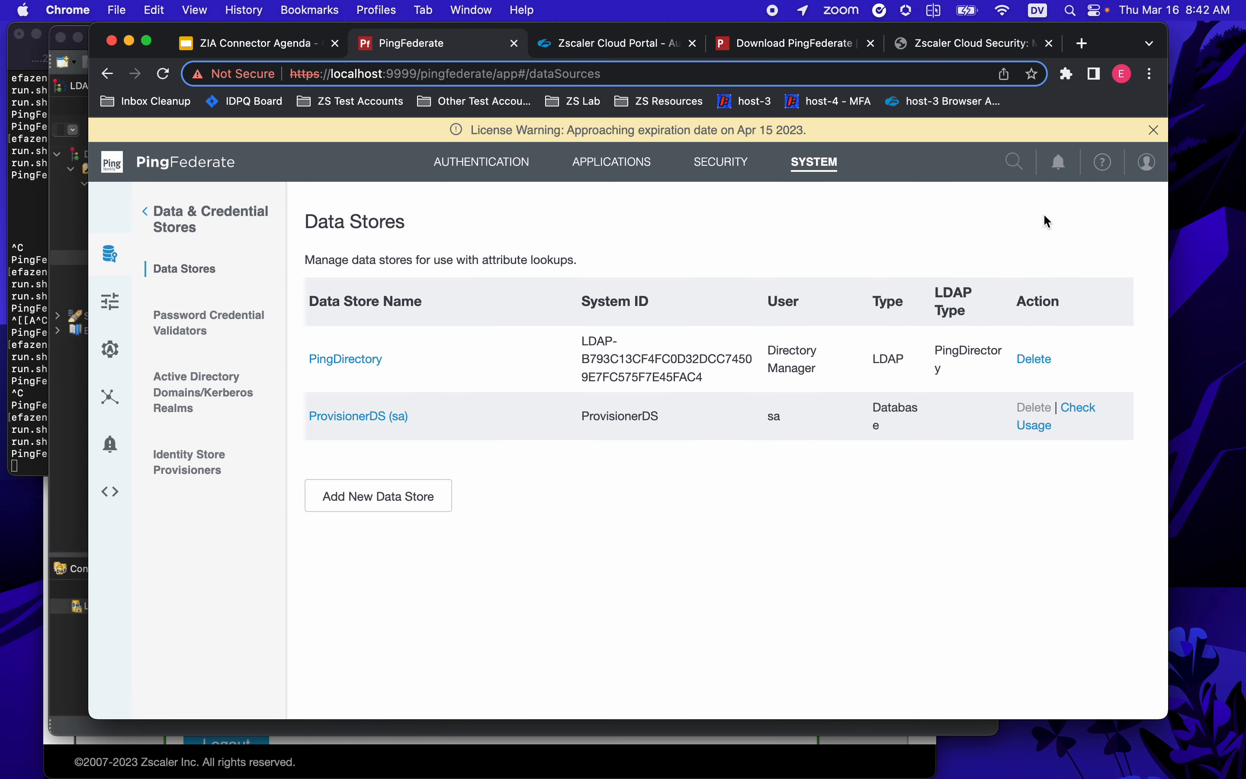
- Export the PingFederate signing certificate as certificate-only, downloading 186E76C8E35.crt
{"action": "left_click", "coordinate": [721, 170]}
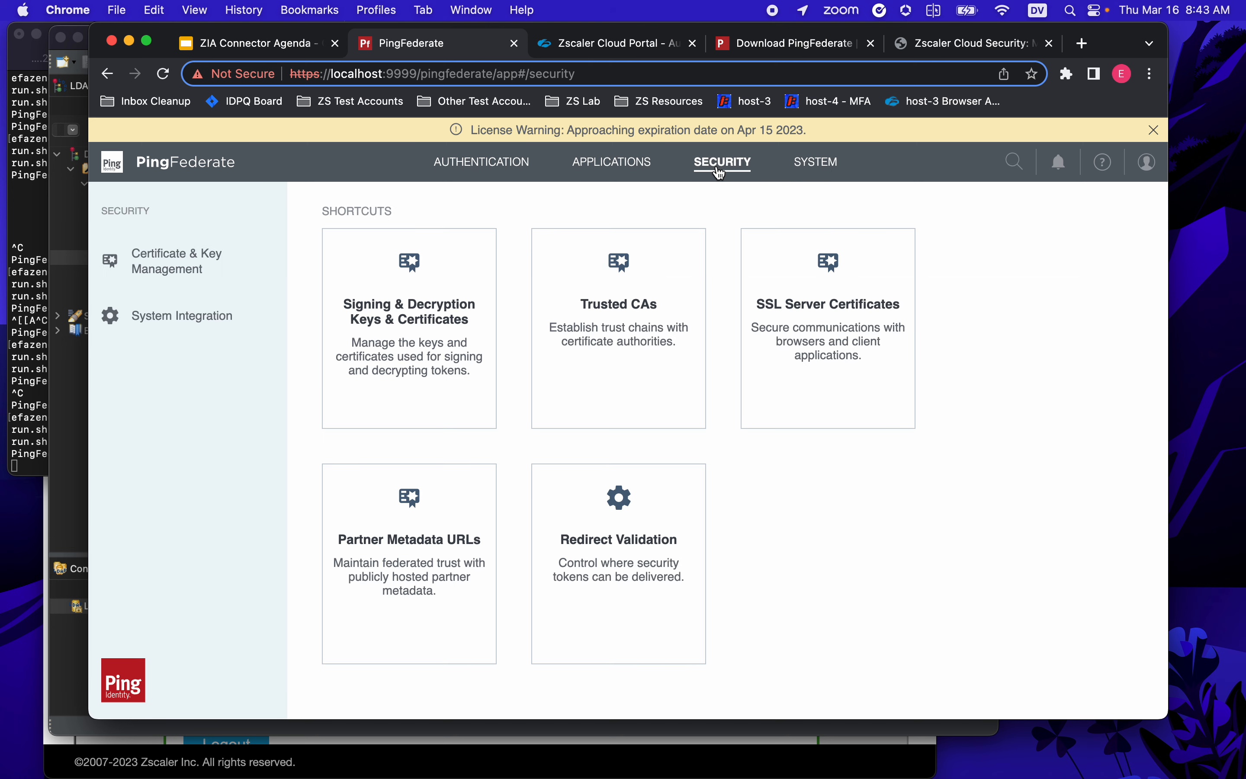
{"action": "left_click", "coordinate": [380, 315]}
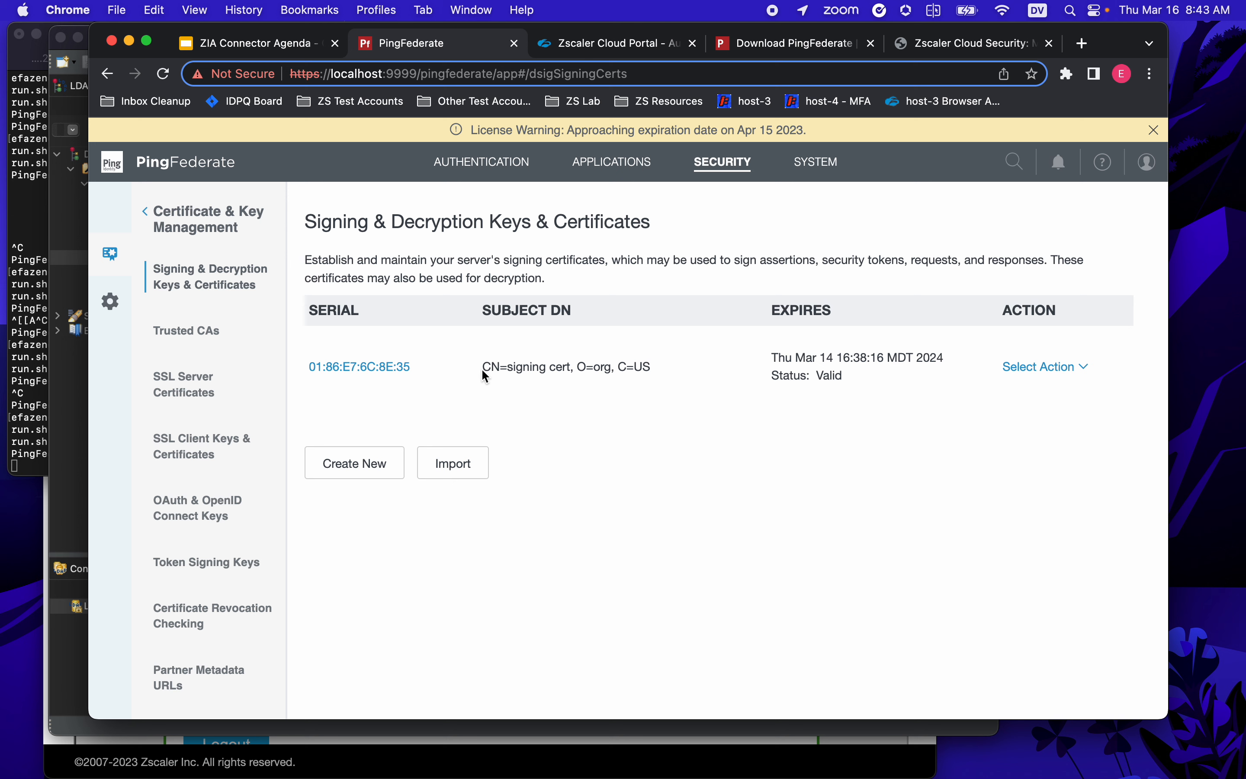
{"action": "left_click_drag", "start_coordinate": [484, 367], "coordinate": [685, 434]}
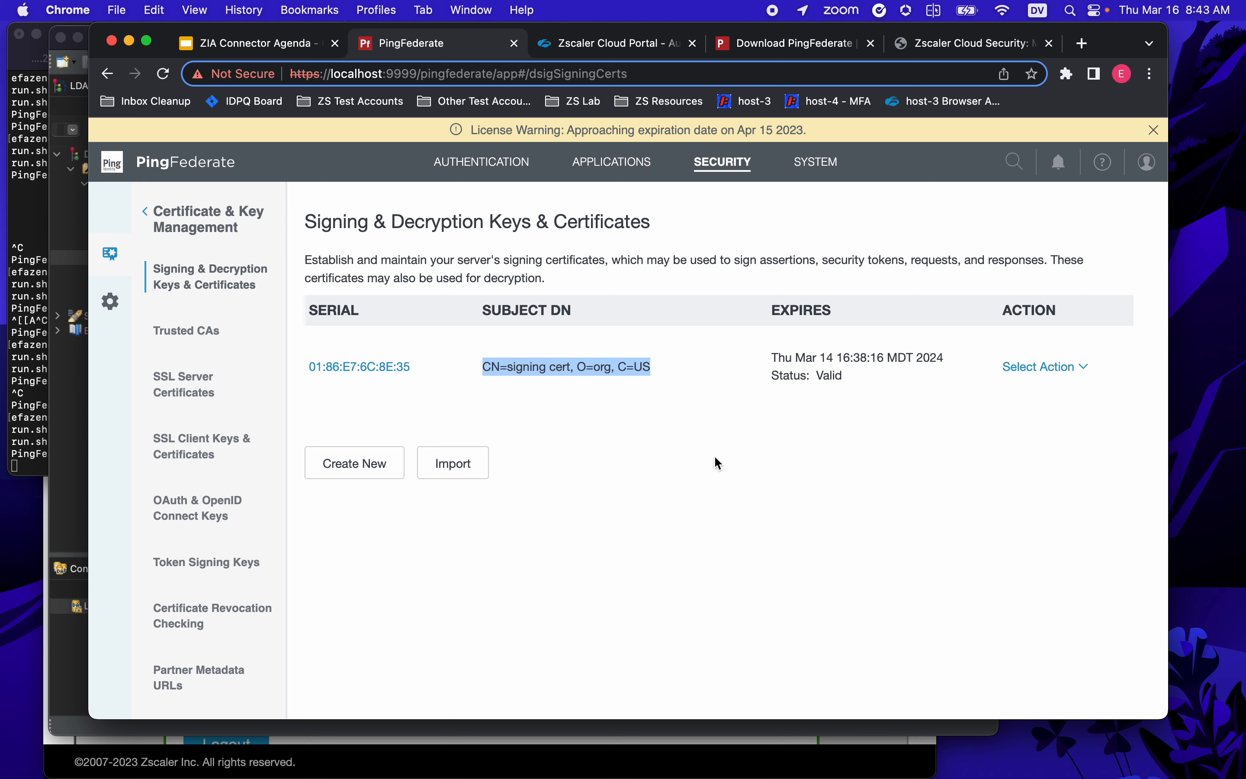
{"action": "left_click", "coordinate": [1086, 368]}
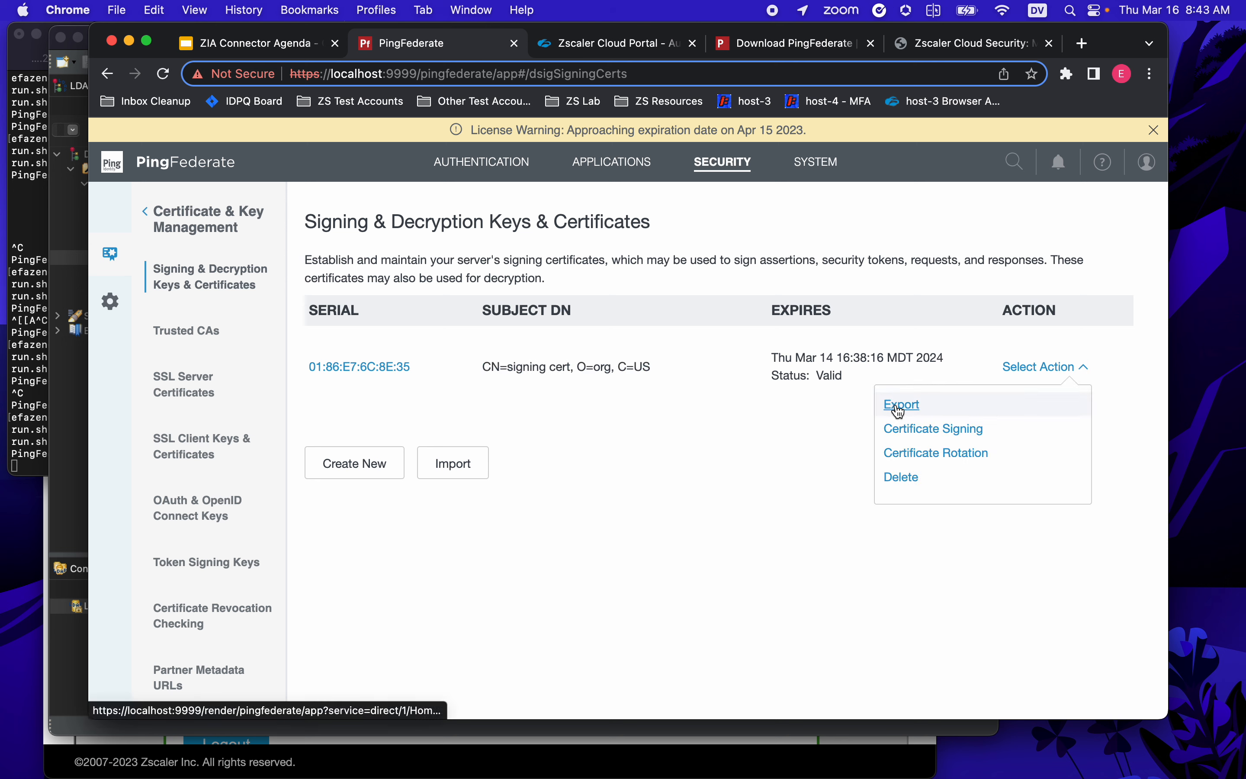
{"action": "left_click", "coordinate": [899, 407]}
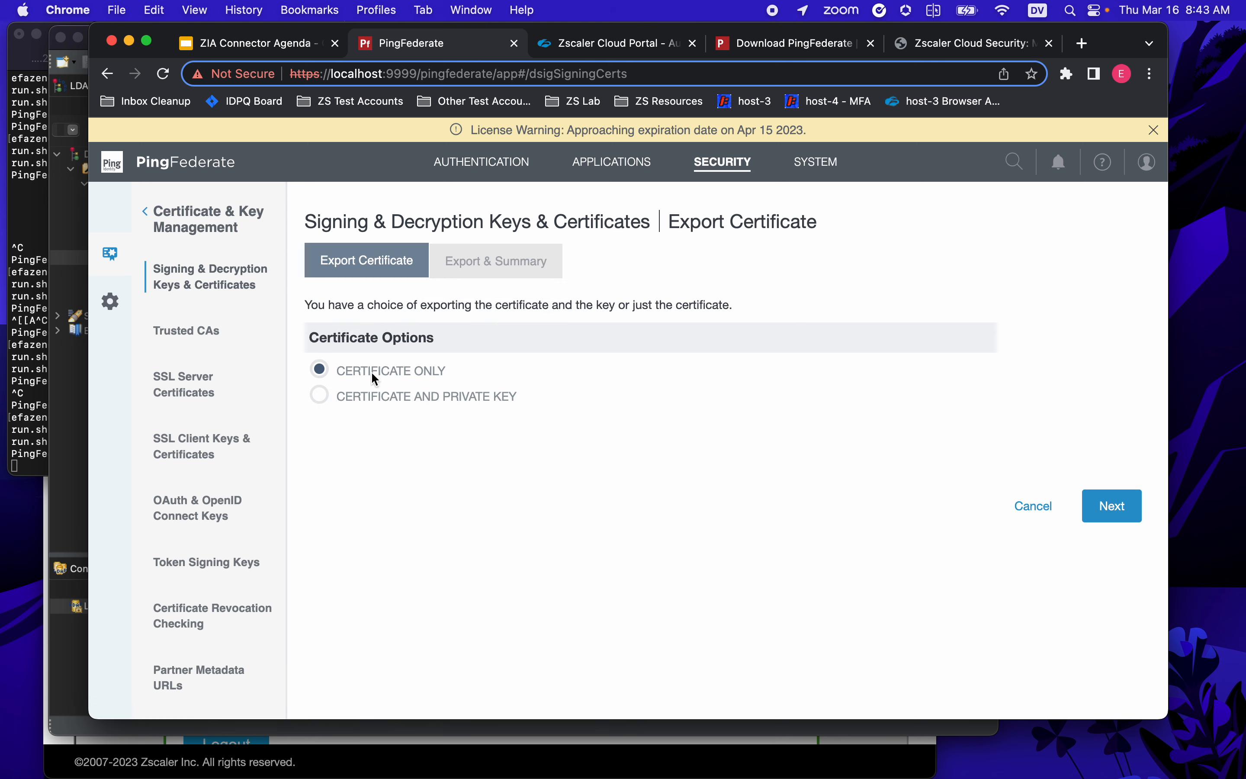
{"action": "left_click", "coordinate": [1125, 507]}
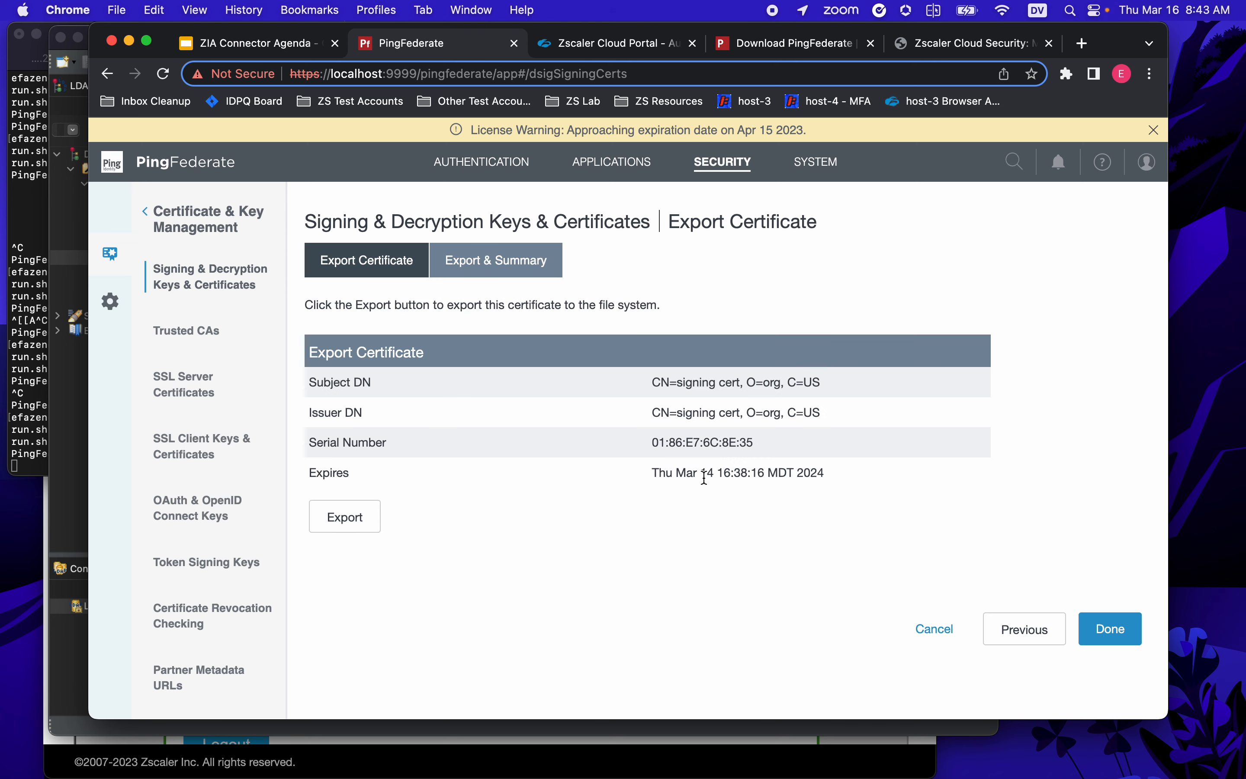
{"action": "left_click", "coordinate": [350, 511]}
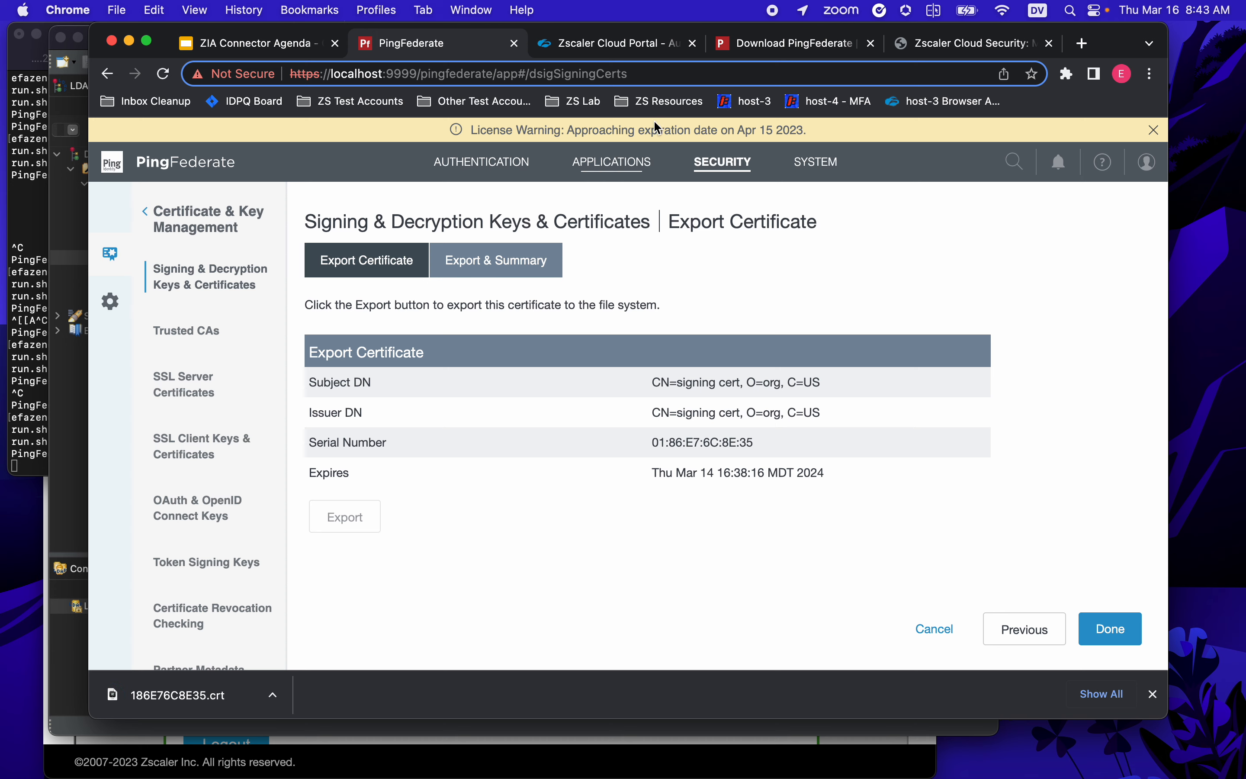
{"action": "left_click", "coordinate": [613, 46]}
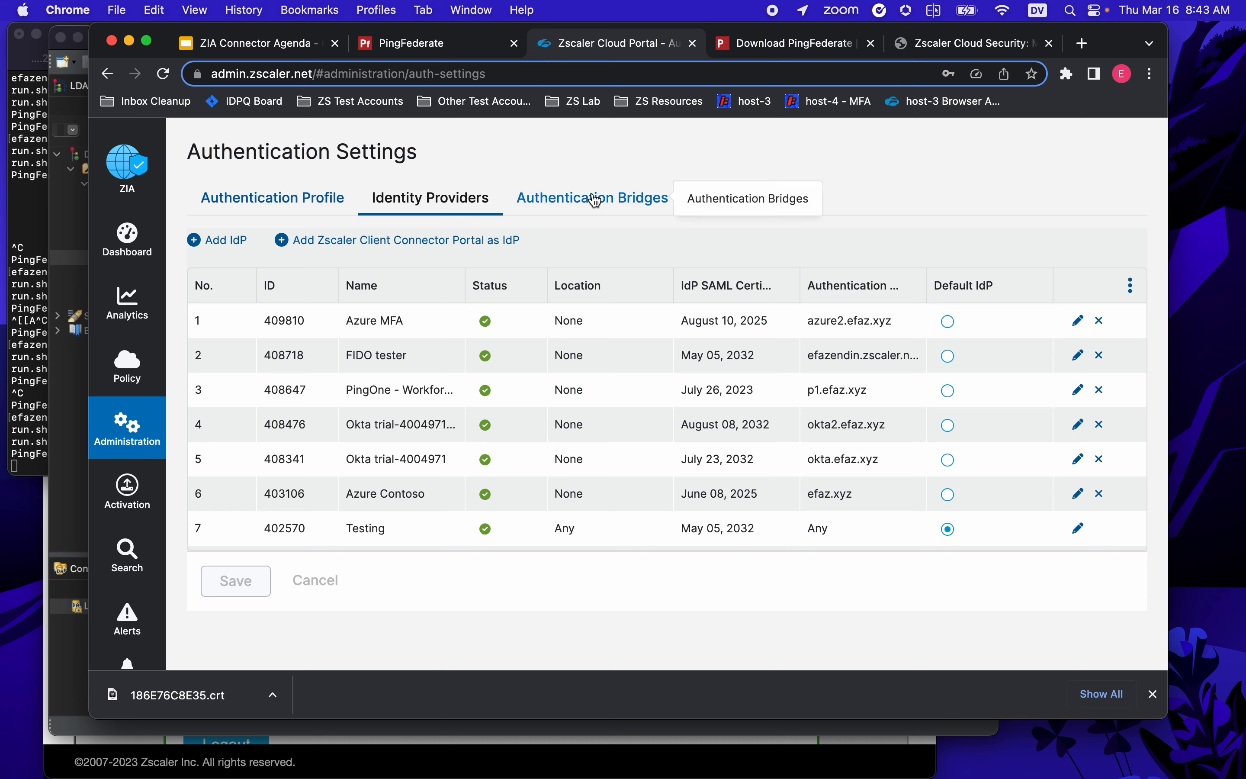
- Add another SAML IdP named PingFederate, Enabled, with NameID as the login name attribute
{"action": "left_click", "coordinate": [226, 242]}
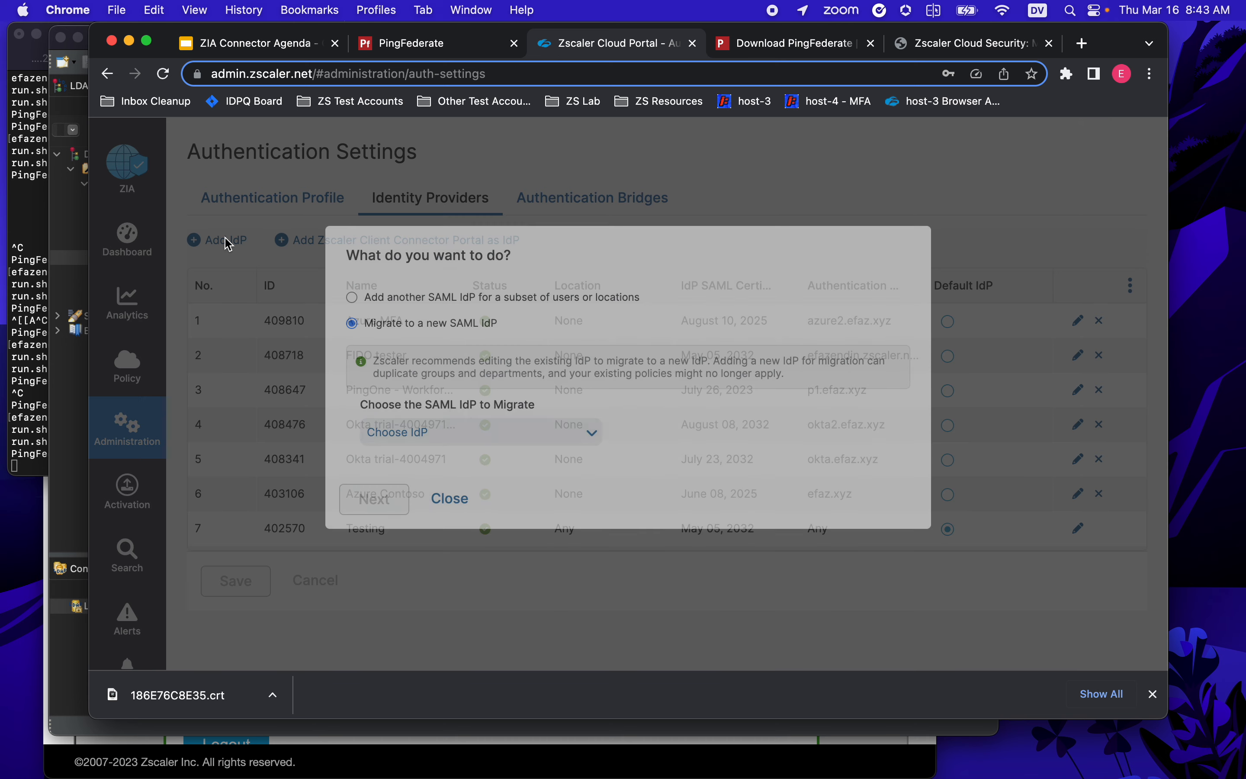
{"action": "left_click", "coordinate": [353, 299]}
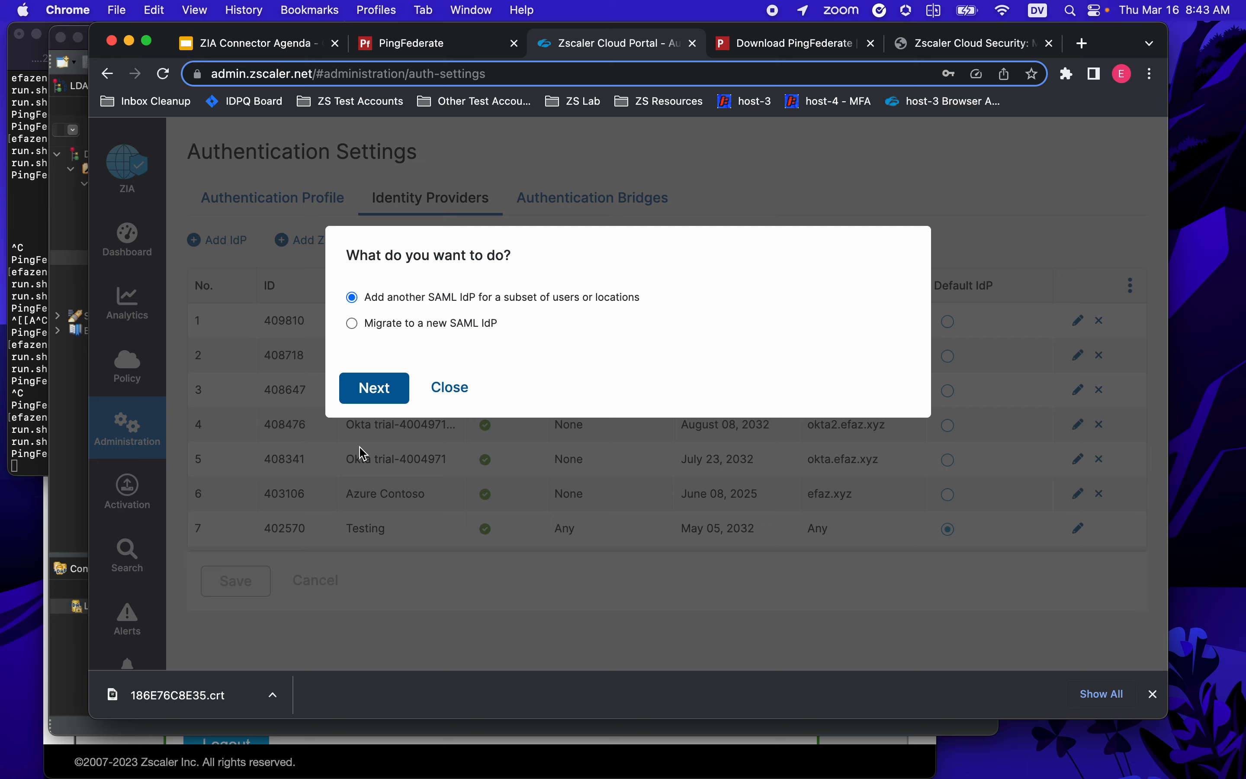
{"action": "left_click", "coordinate": [376, 388]}
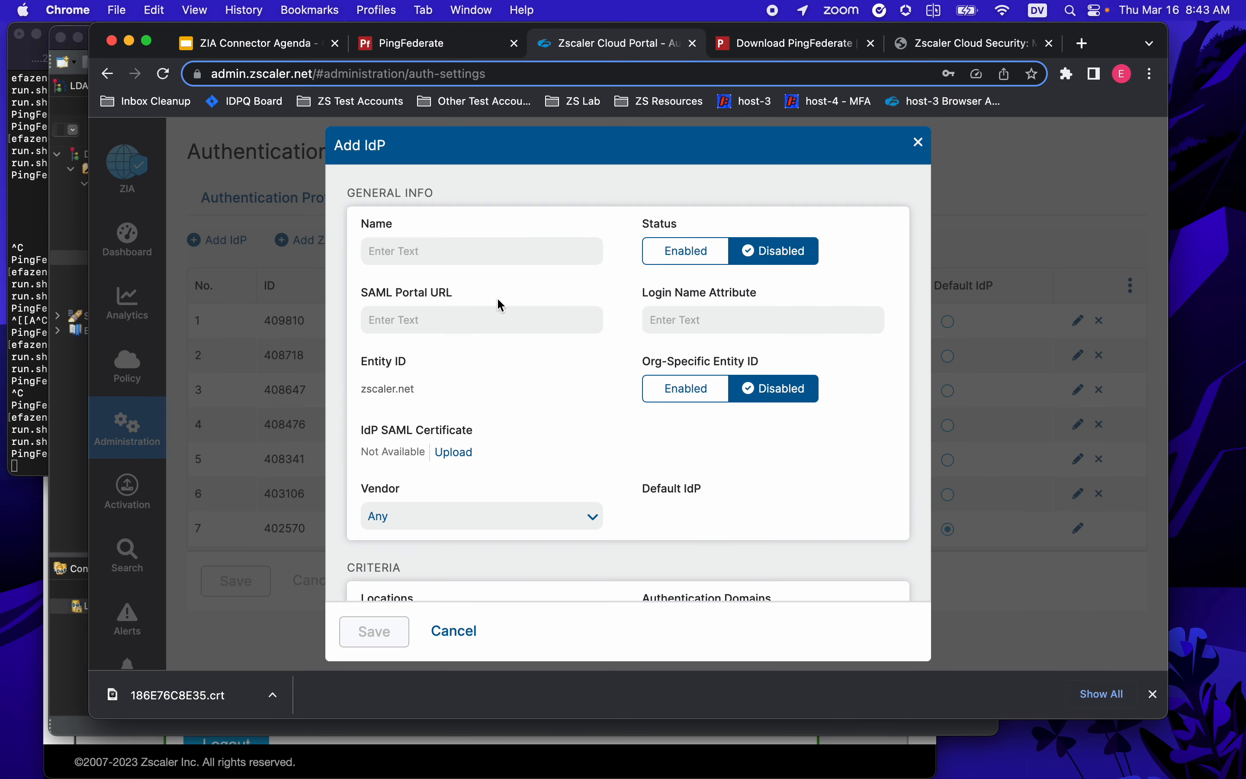
{"action": "left_click", "coordinate": [492, 251]}
{"action": "type", "text": "PingFederate"}
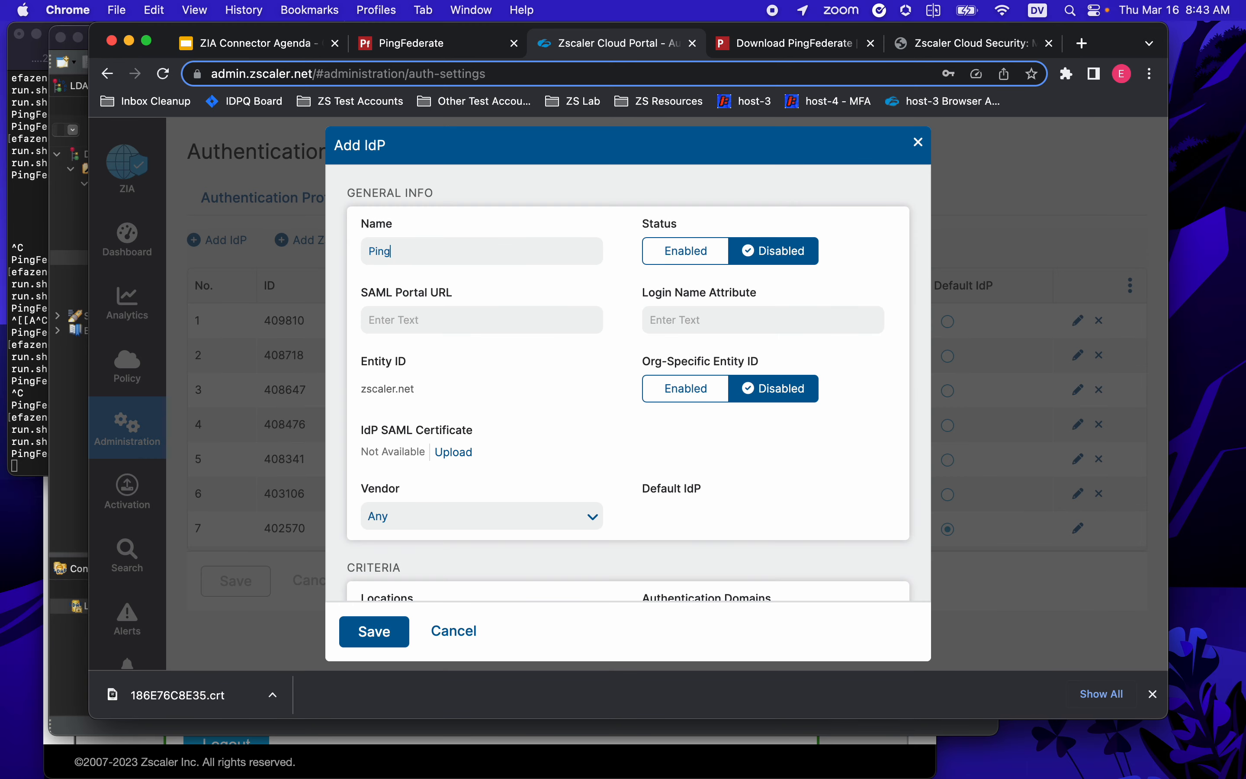
{"action": "key", "text": "Tab"}
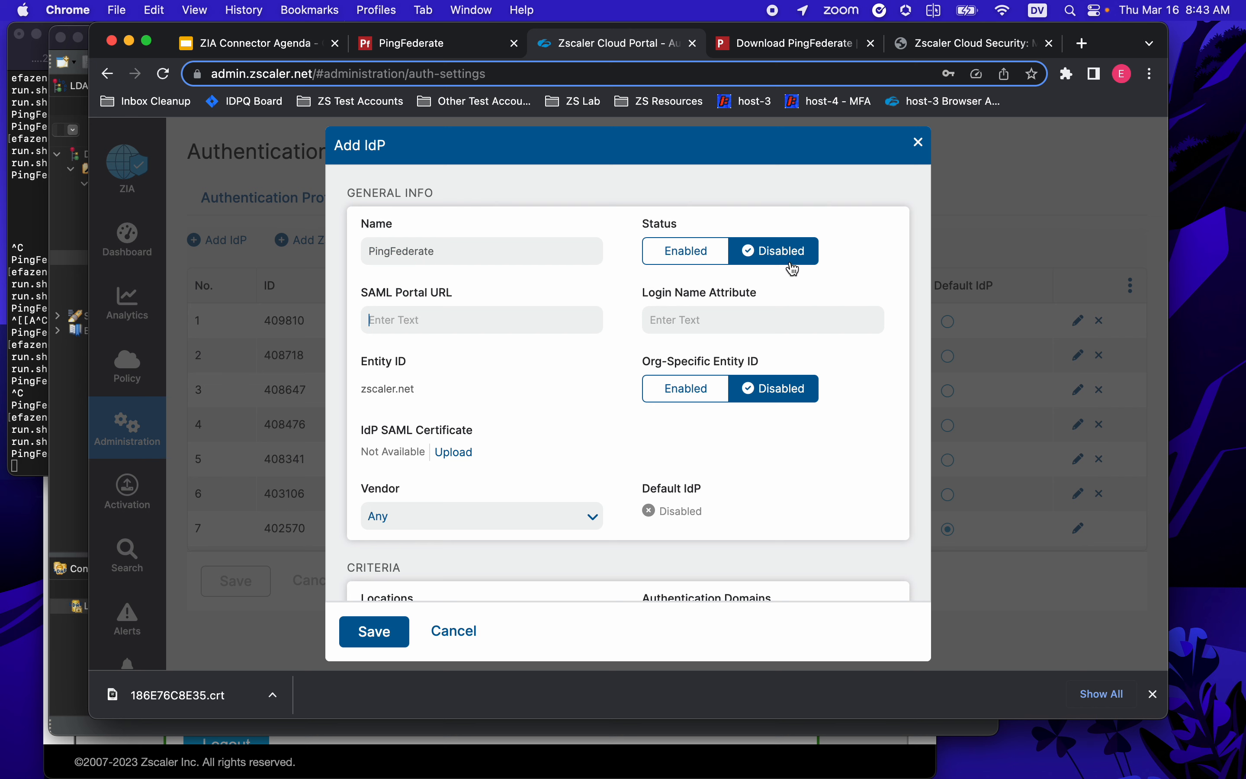
{"action": "left_click", "coordinate": [696, 258]}
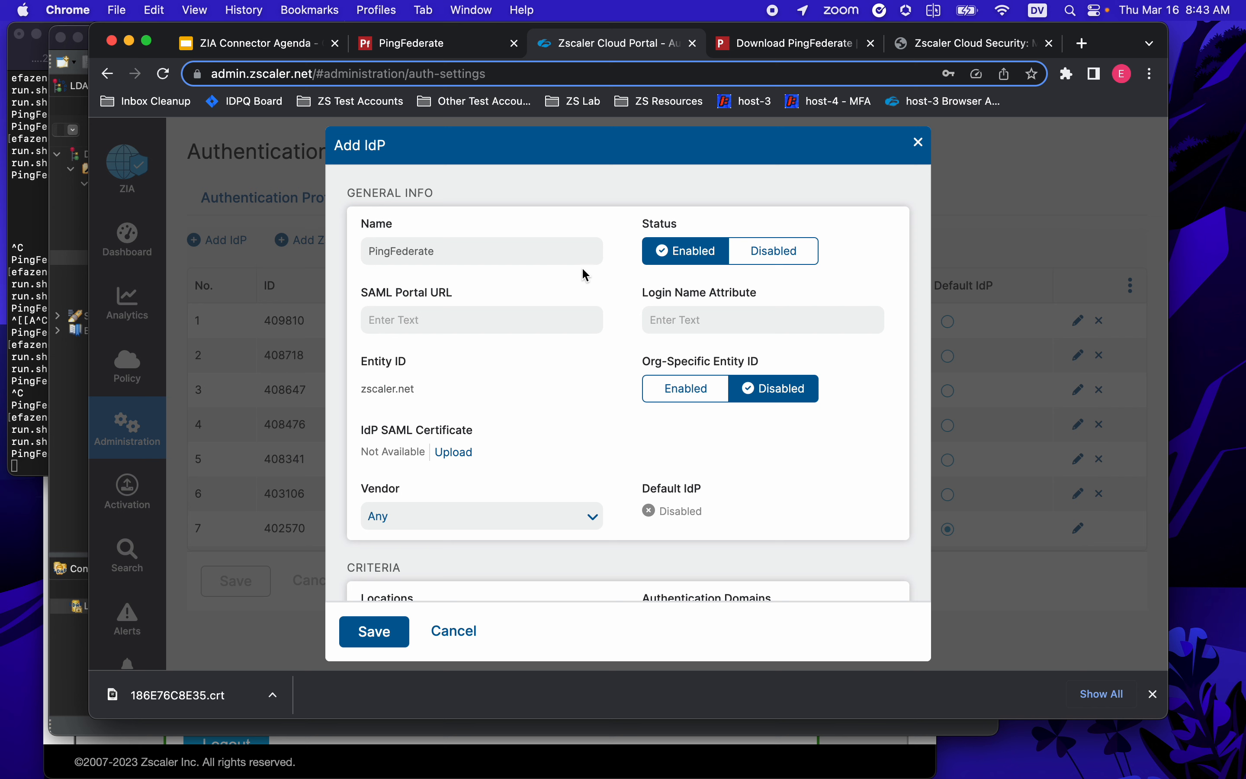
{"action": "mouse_move", "coordinate": [460, 293]}
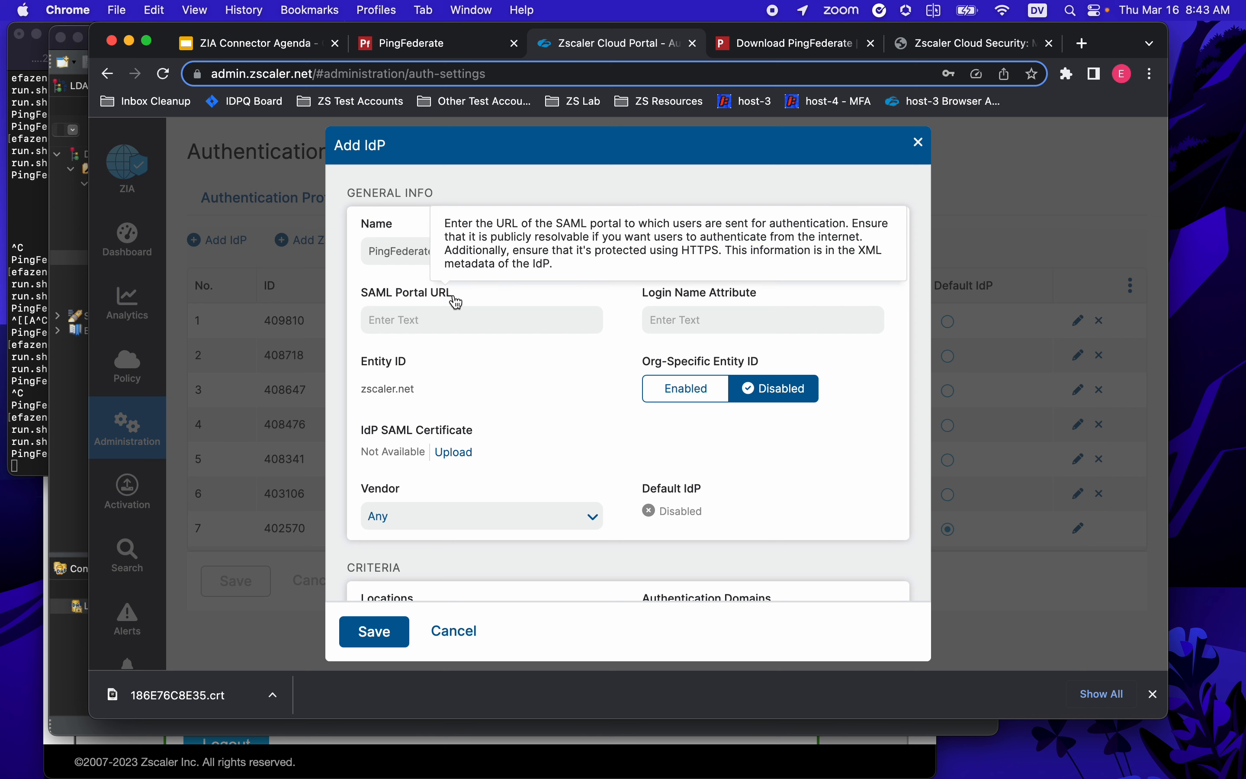
{"action": "left_click", "coordinate": [711, 314]}
{"action": "type", "text": "Nam"}
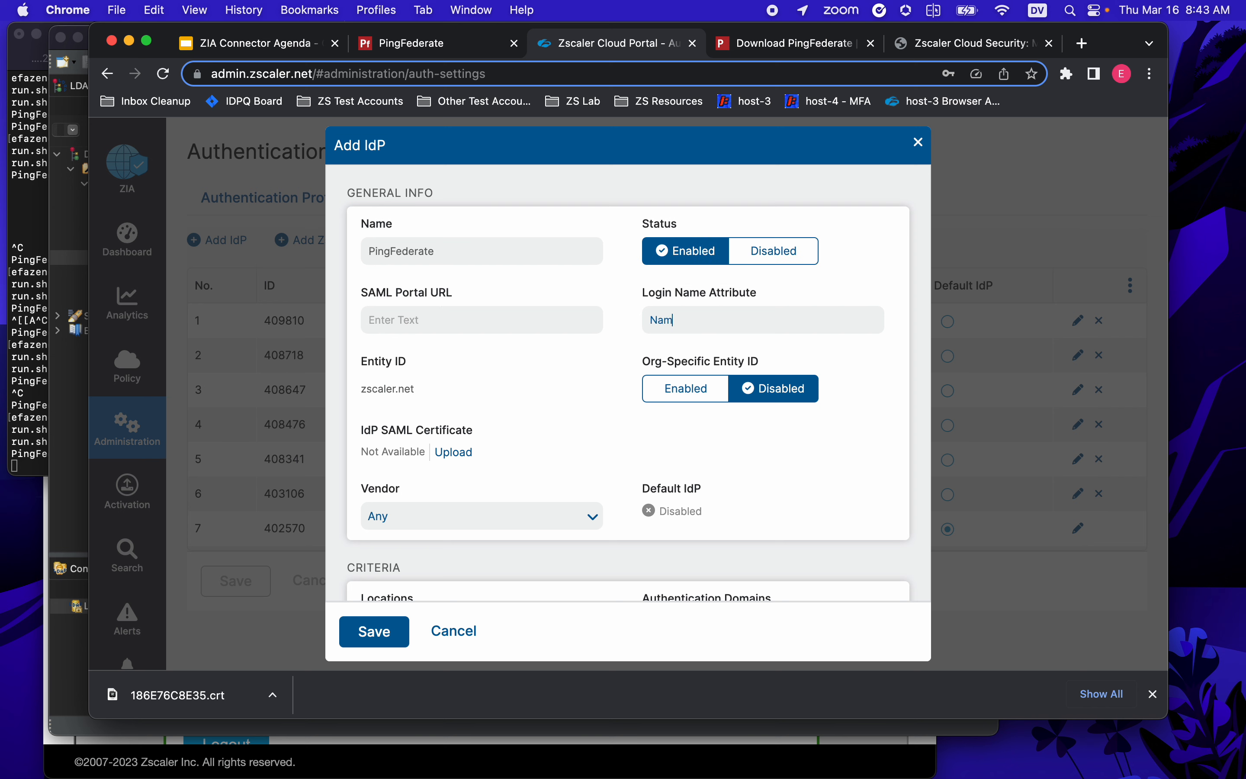
{"action": "type", "text": "eID"}
- Start the IdP SAML Certificate upload, which requires a .pem file, and switch to Finder
{"action": "mouse_move", "coordinate": [415, 436]}
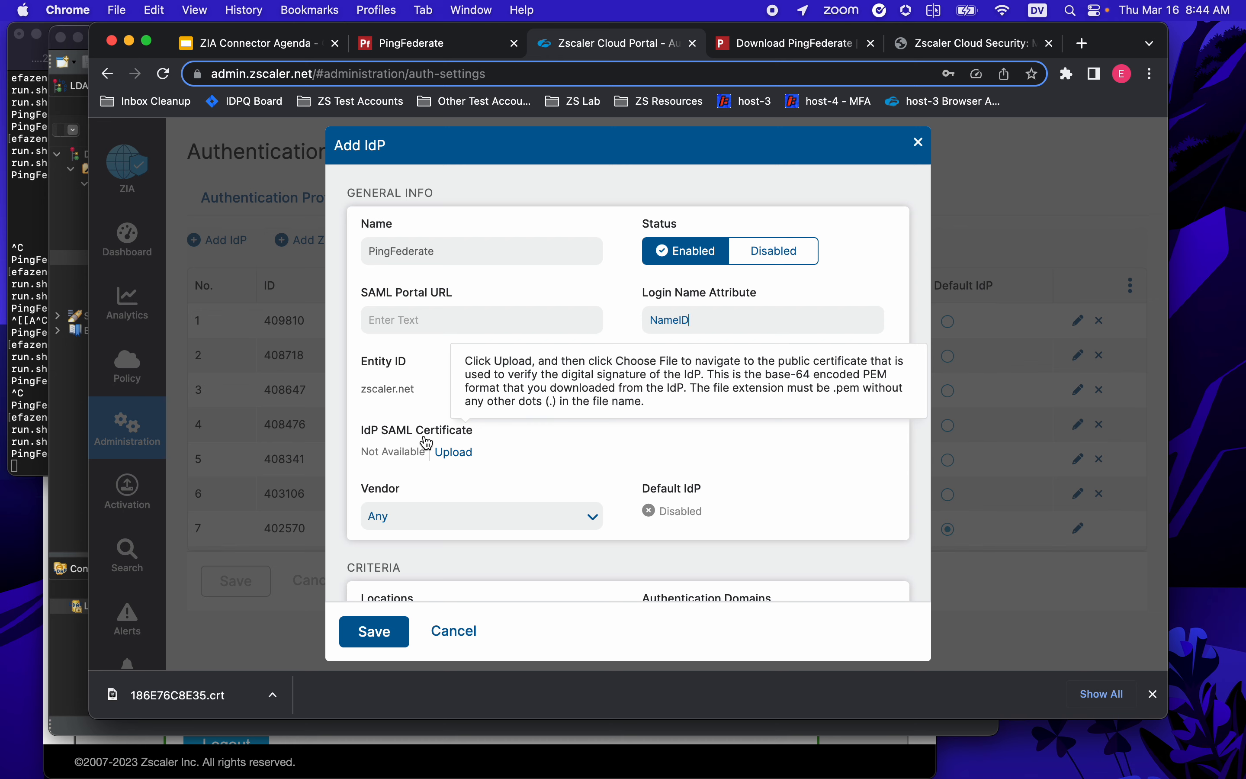
{"action": "mouse_move", "coordinate": [437, 775]}
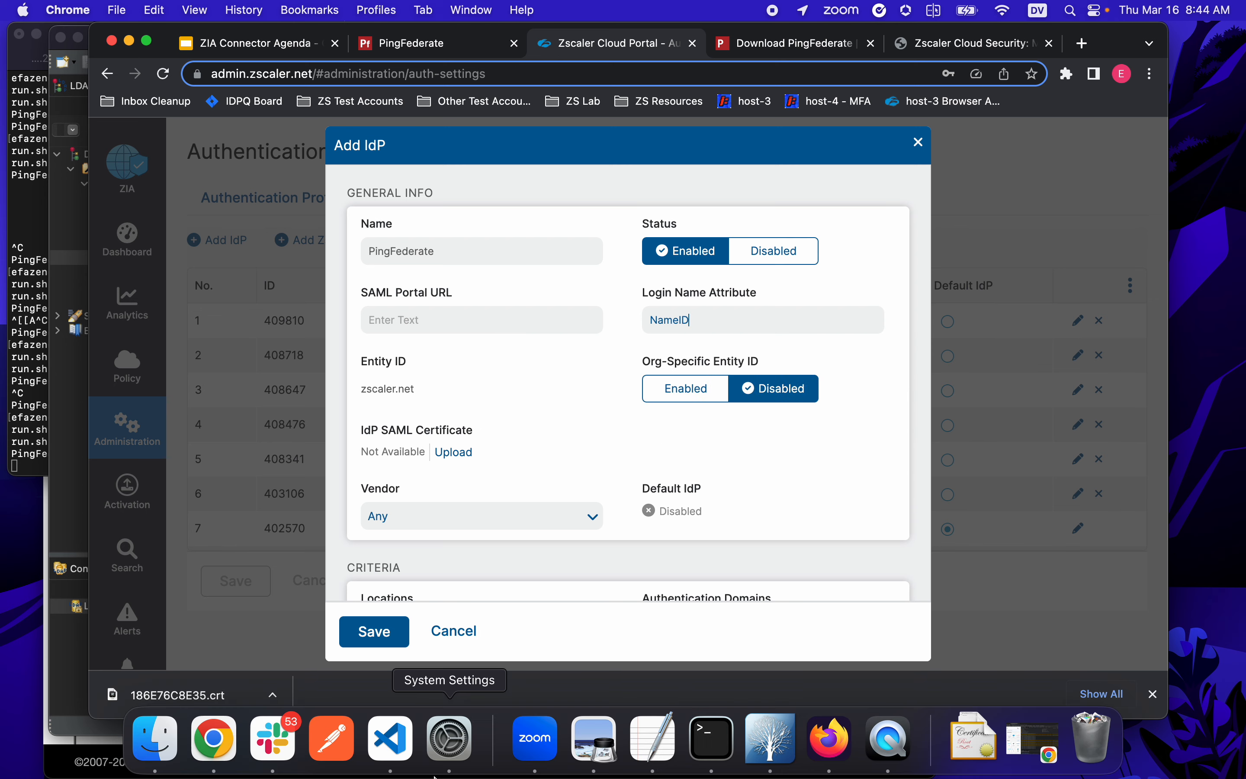
{"action": "left_click", "coordinate": [453, 452]}
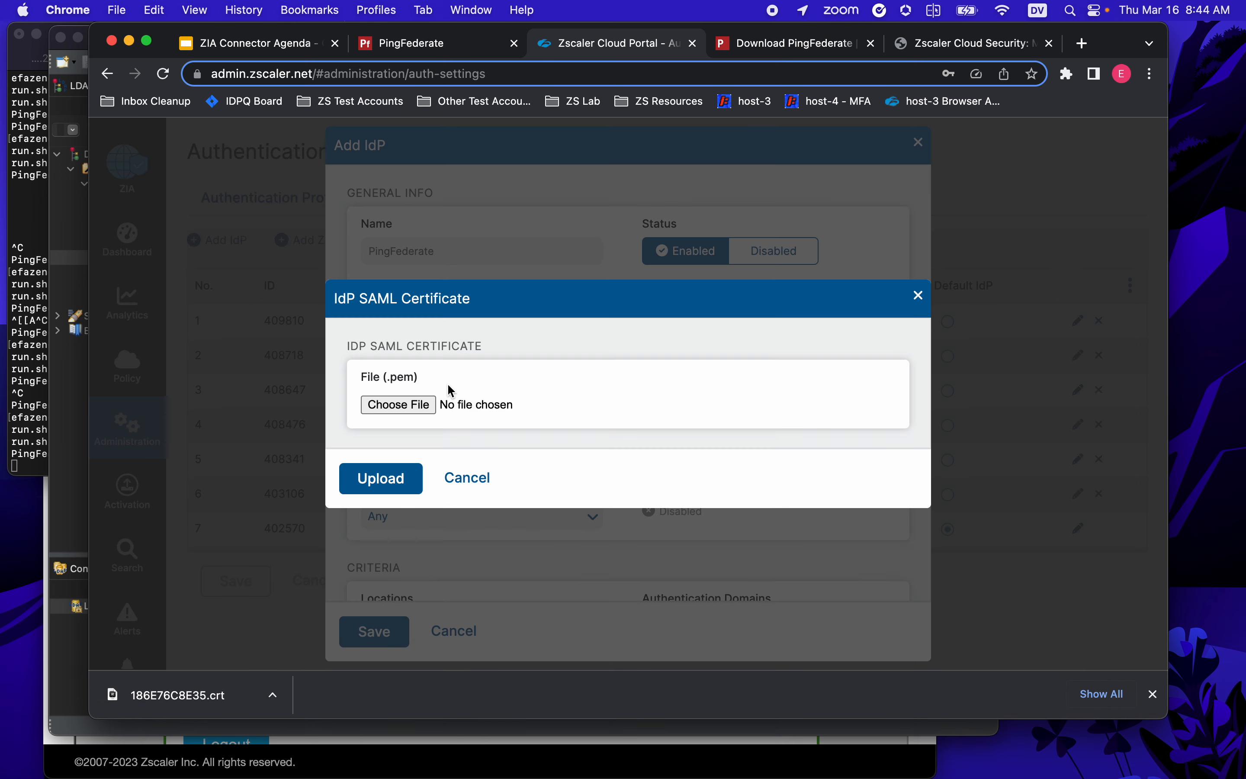
{"action": "left_click_drag", "start_coordinate": [387, 378], "coordinate": [424, 384]}
{"action": "mouse_move", "coordinate": [276, 768]}
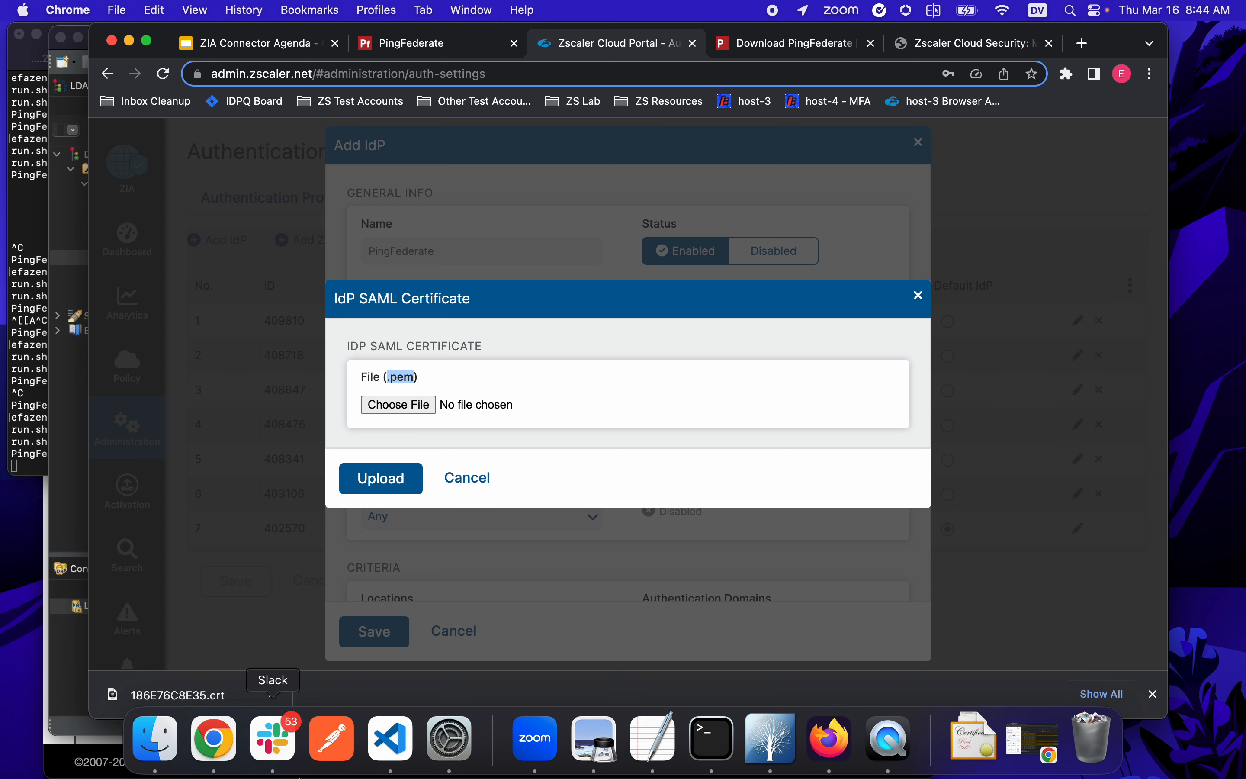
{"action": "left_click", "coordinate": [157, 742]}
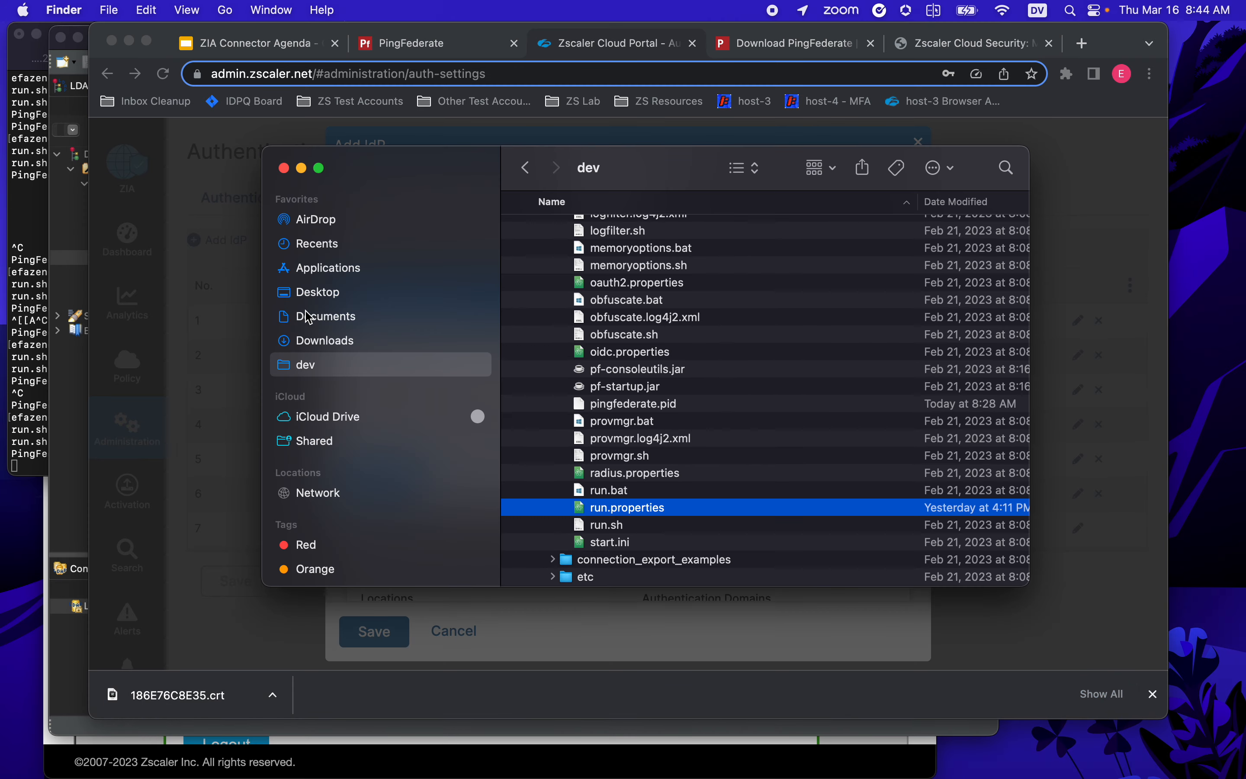
- In Downloads, change the certificate file 186E76C8E35.crt to 186E76C8E35.pem
{"action": "left_click", "coordinate": [317, 341]}
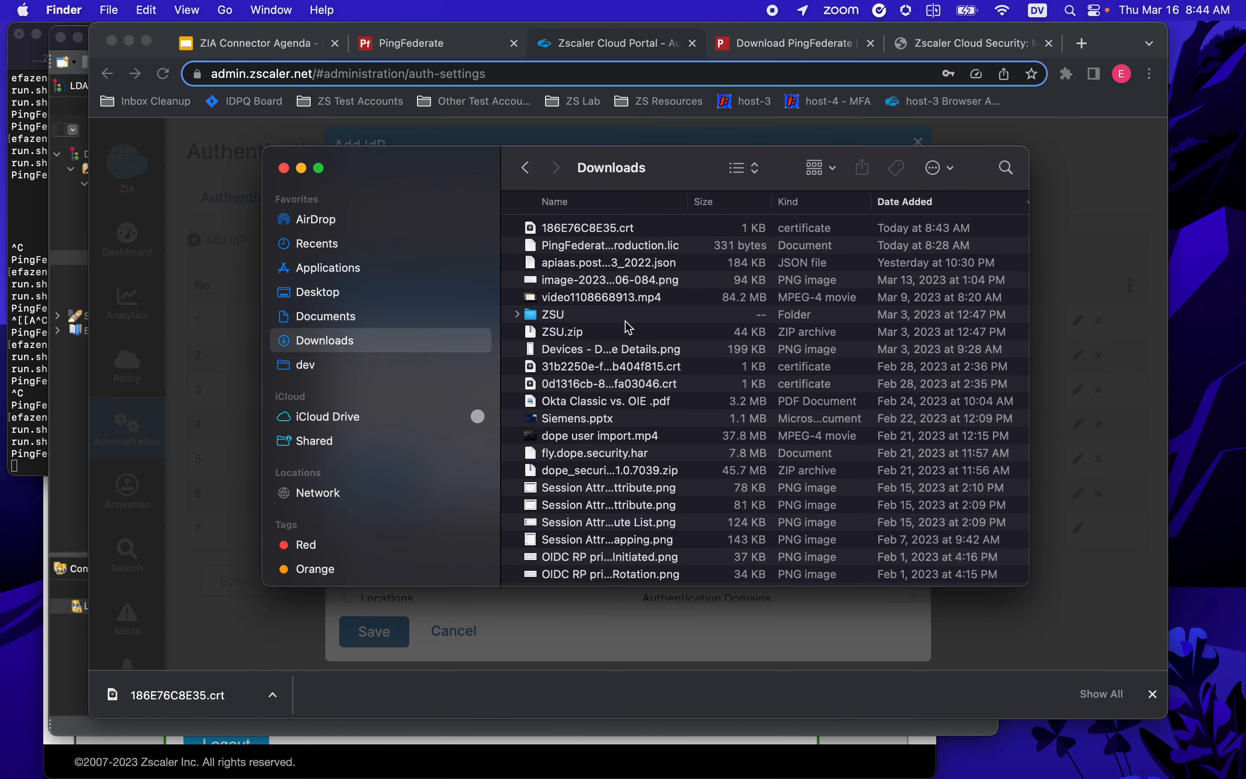
{"action": "left_click", "coordinate": [630, 230]}
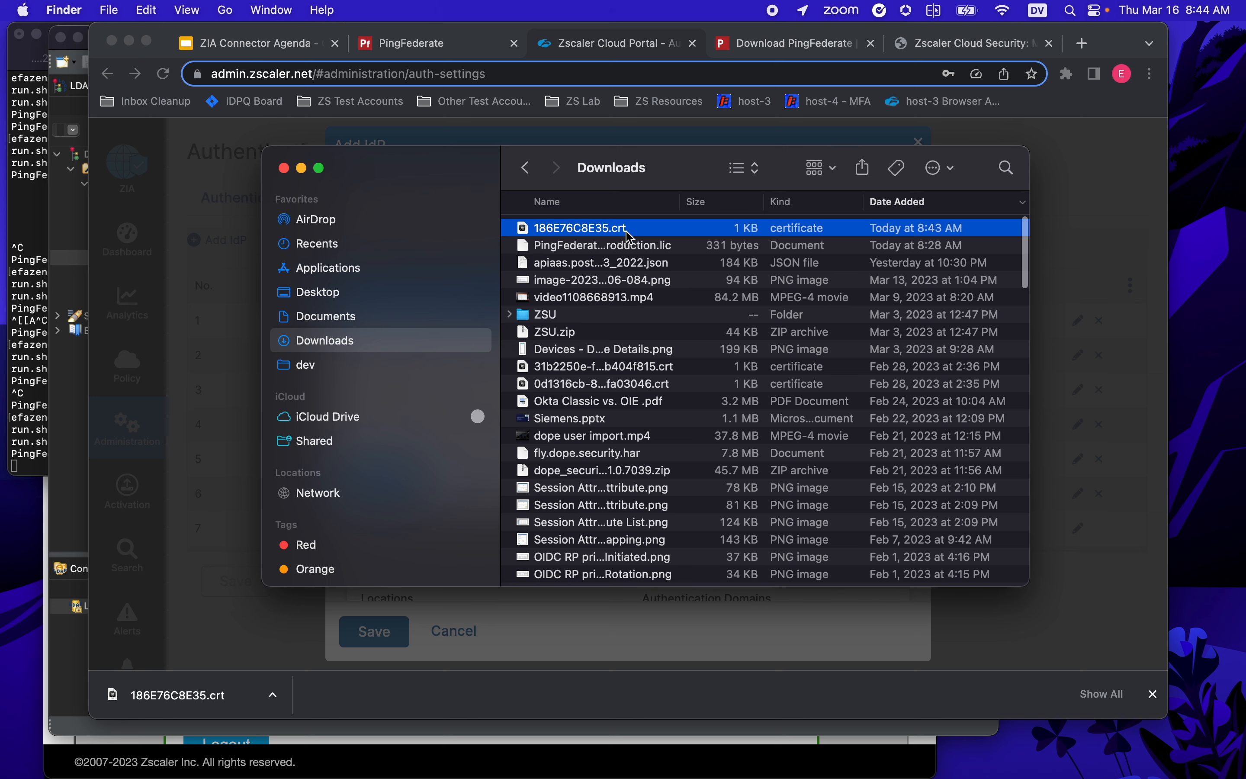
{"action": "left_click", "coordinate": [607, 232]}
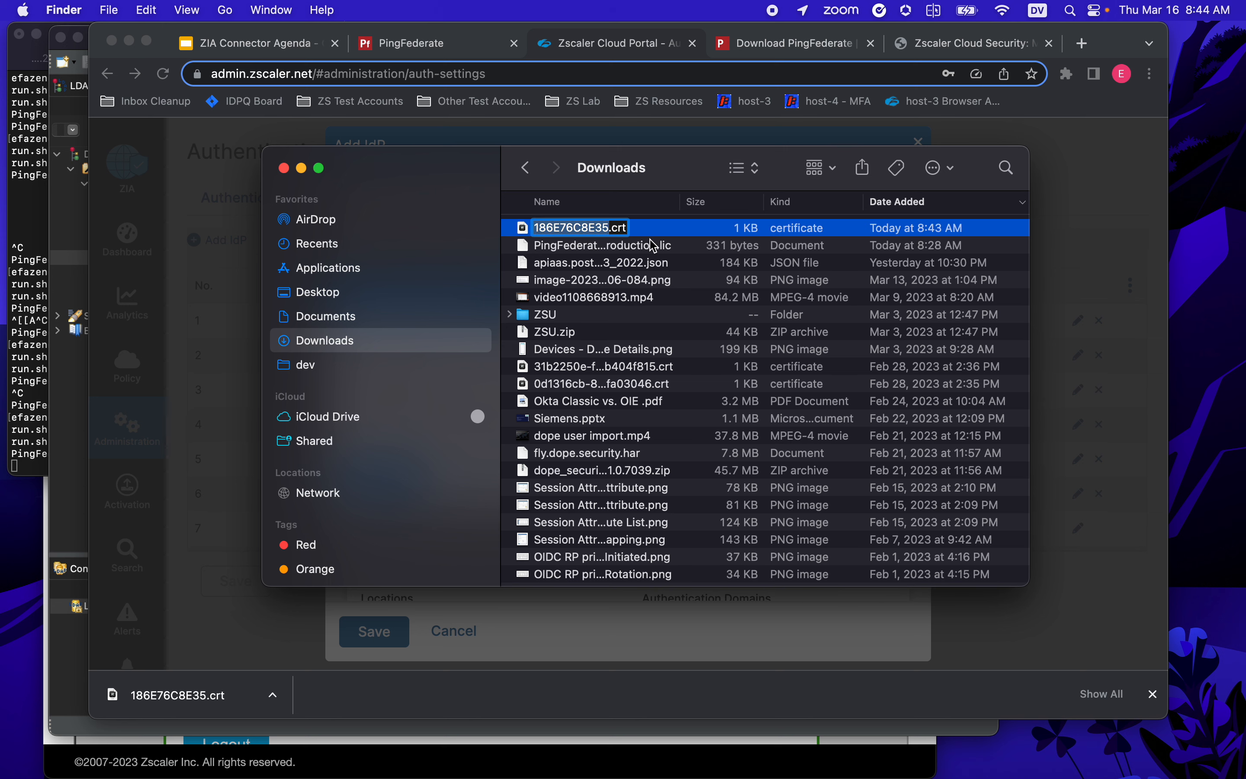
{"action": "key", "text": "Right"}
{"action": "key", "text": "Right"}
{"action": "key", "text": "shift+super+Right"}
{"action": "type", "text": "pem"}
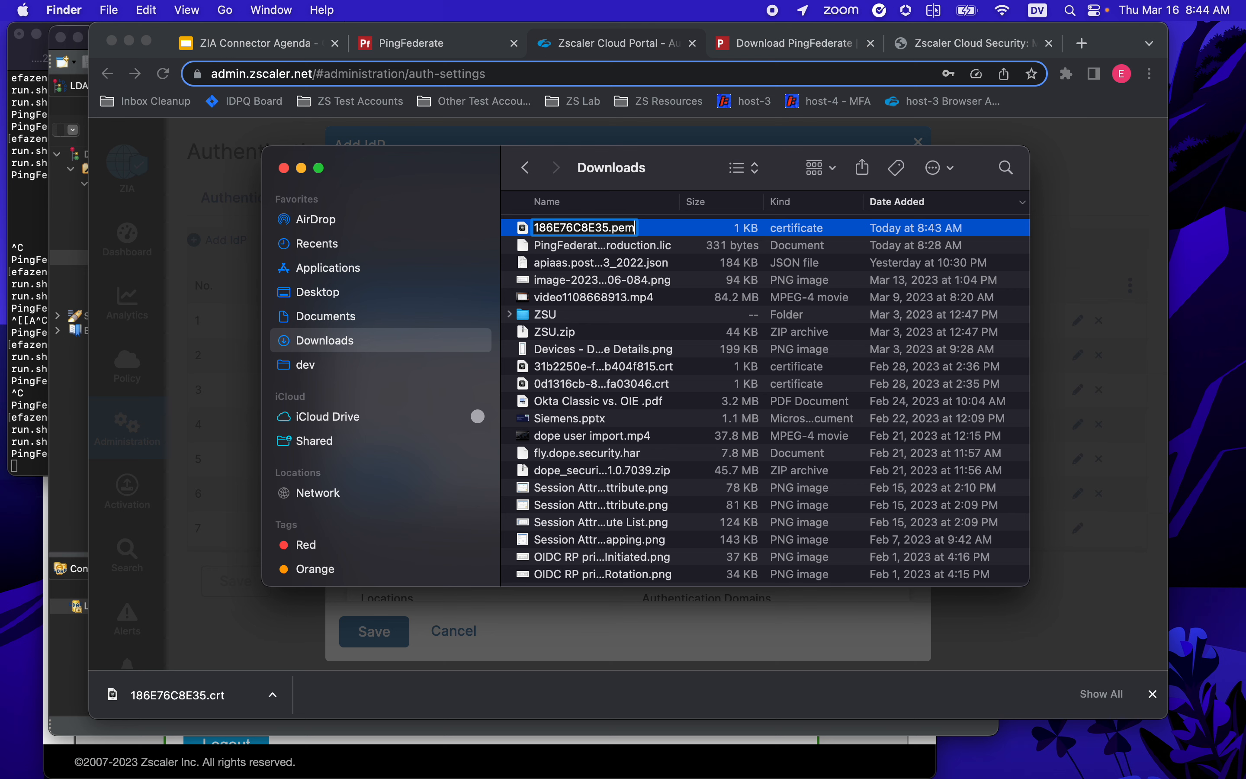
{"action": "key", "text": "Return"}
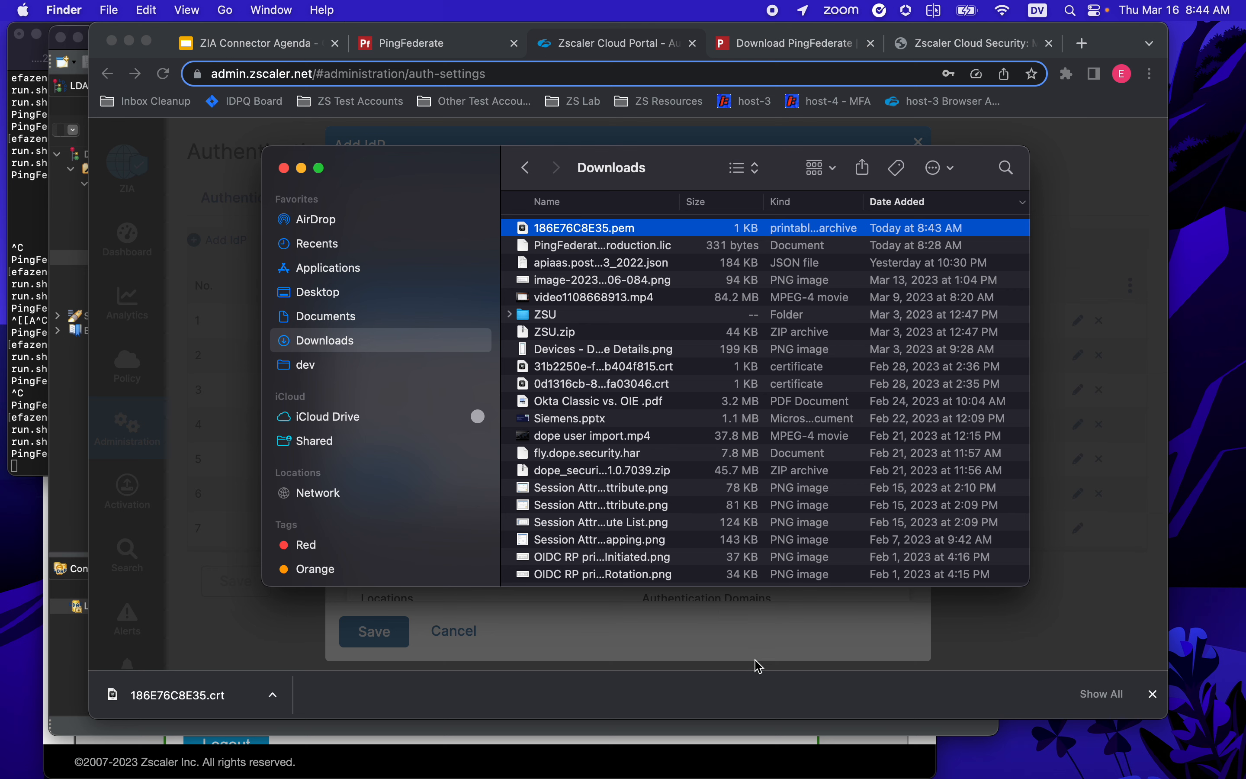
{"action": "left_click", "coordinate": [763, 647]}
- Upload 186E76C8E35.pem from Downloads as the IdP SAML certificate, expiring March 14, 2024
{"action": "left_click", "coordinate": [417, 407]}
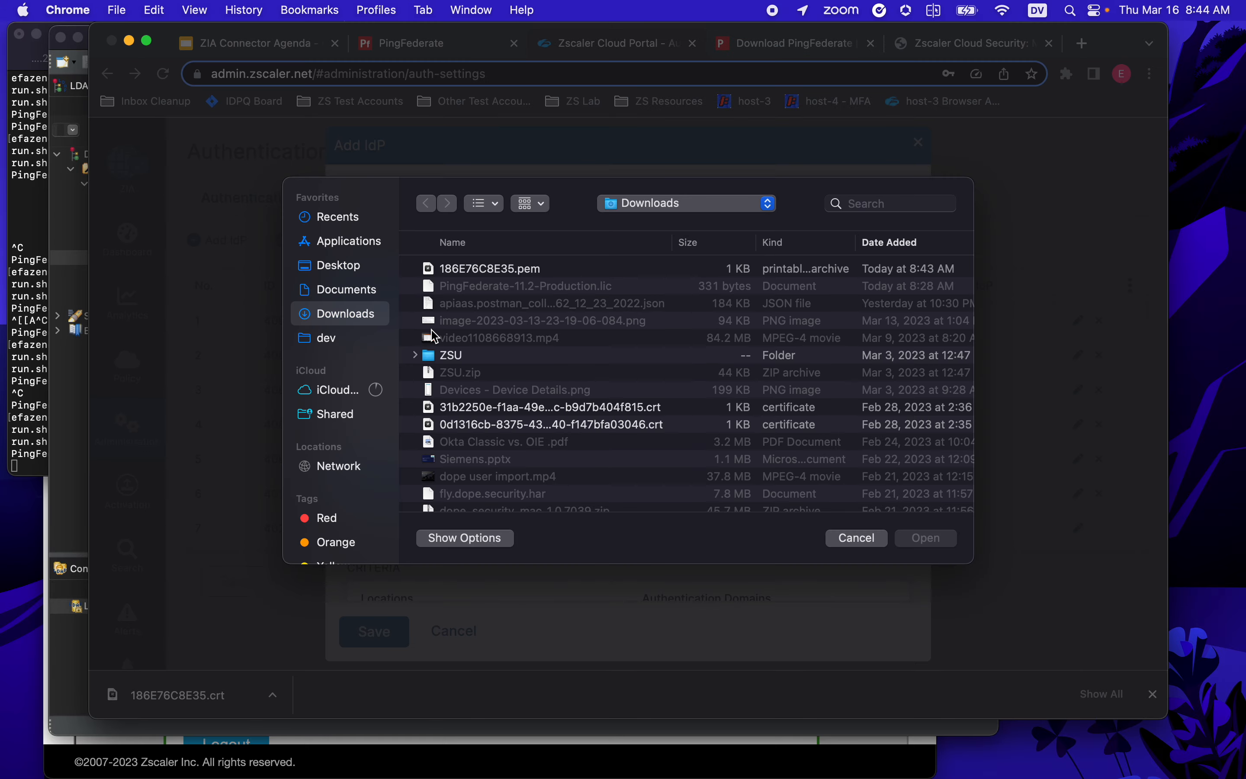
{"action": "left_click", "coordinate": [513, 272]}
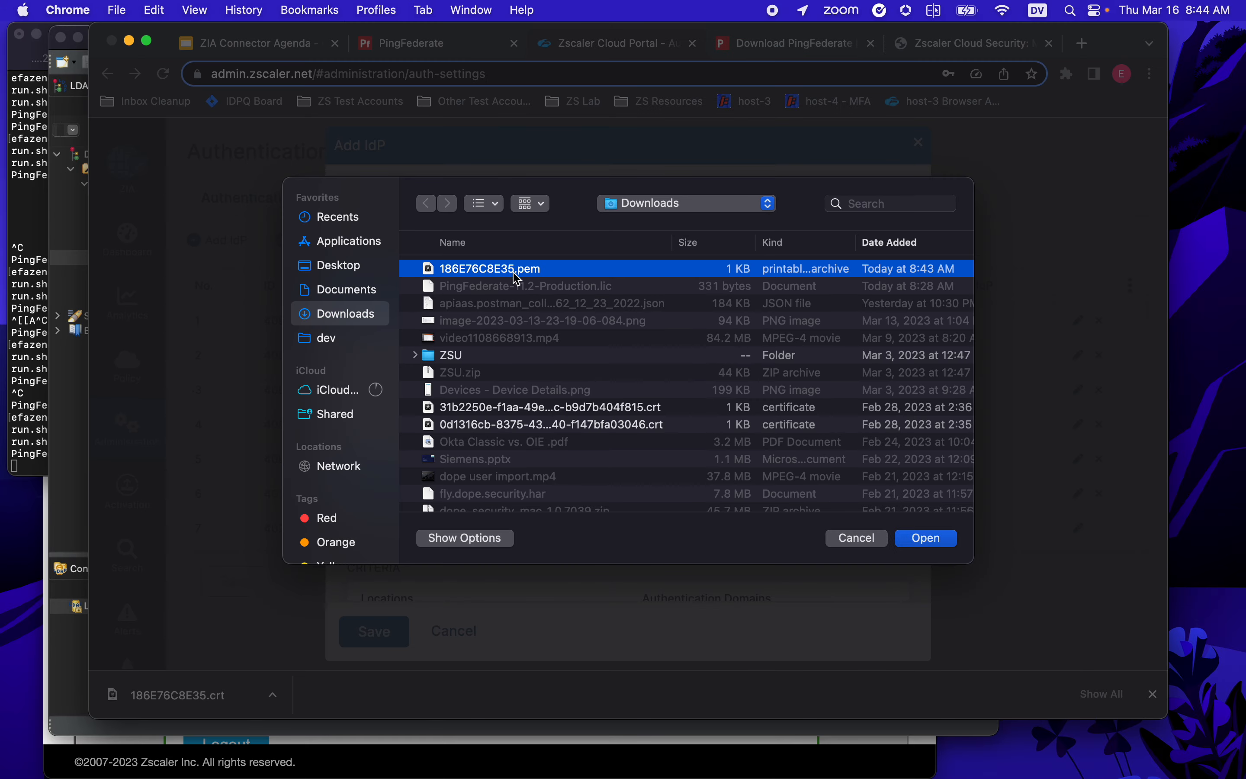
{"action": "left_click", "coordinate": [927, 539]}
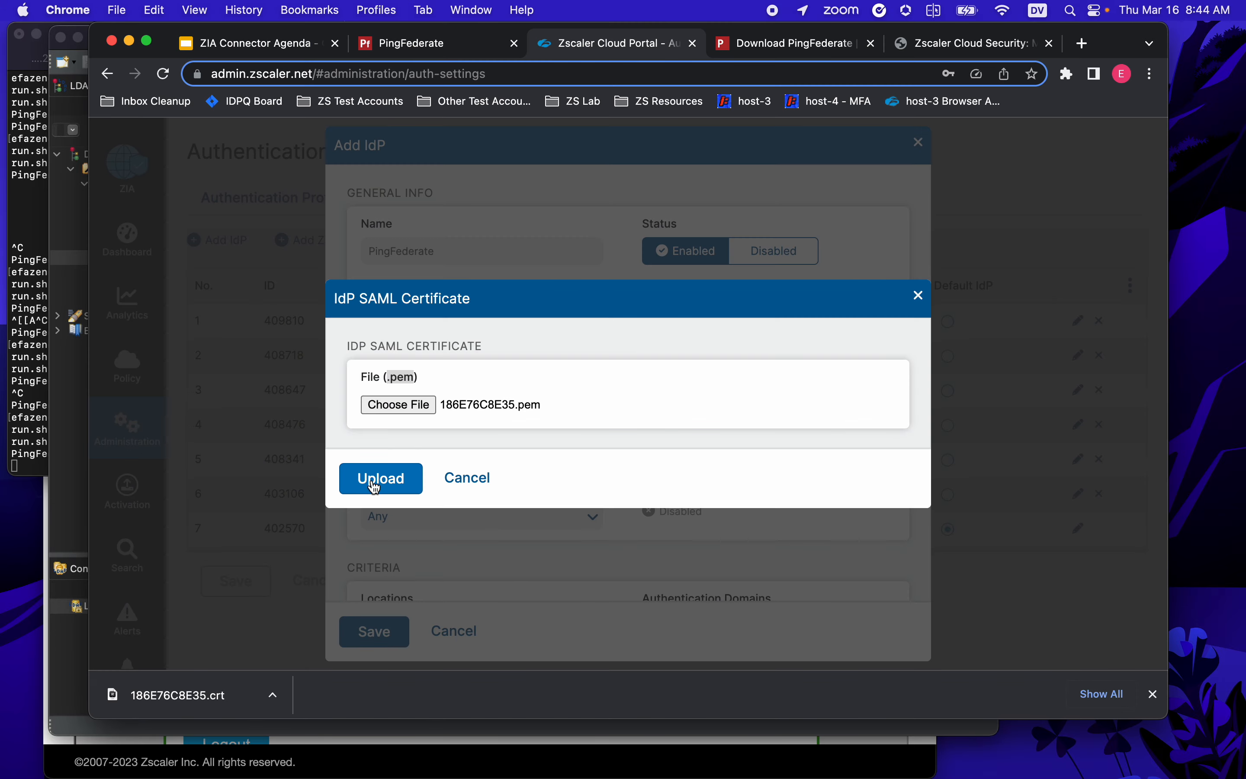
{"action": "left_click", "coordinate": [373, 484]}
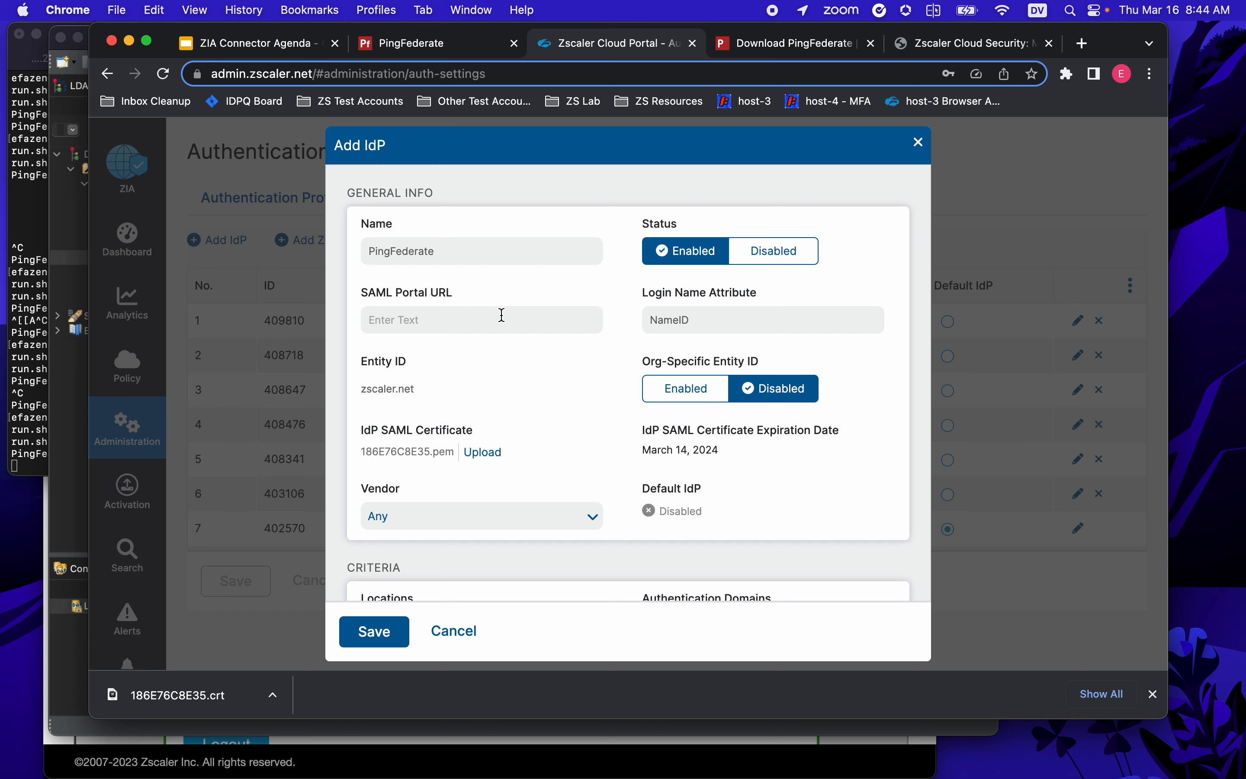
{"action": "left_click", "coordinate": [433, 54]}
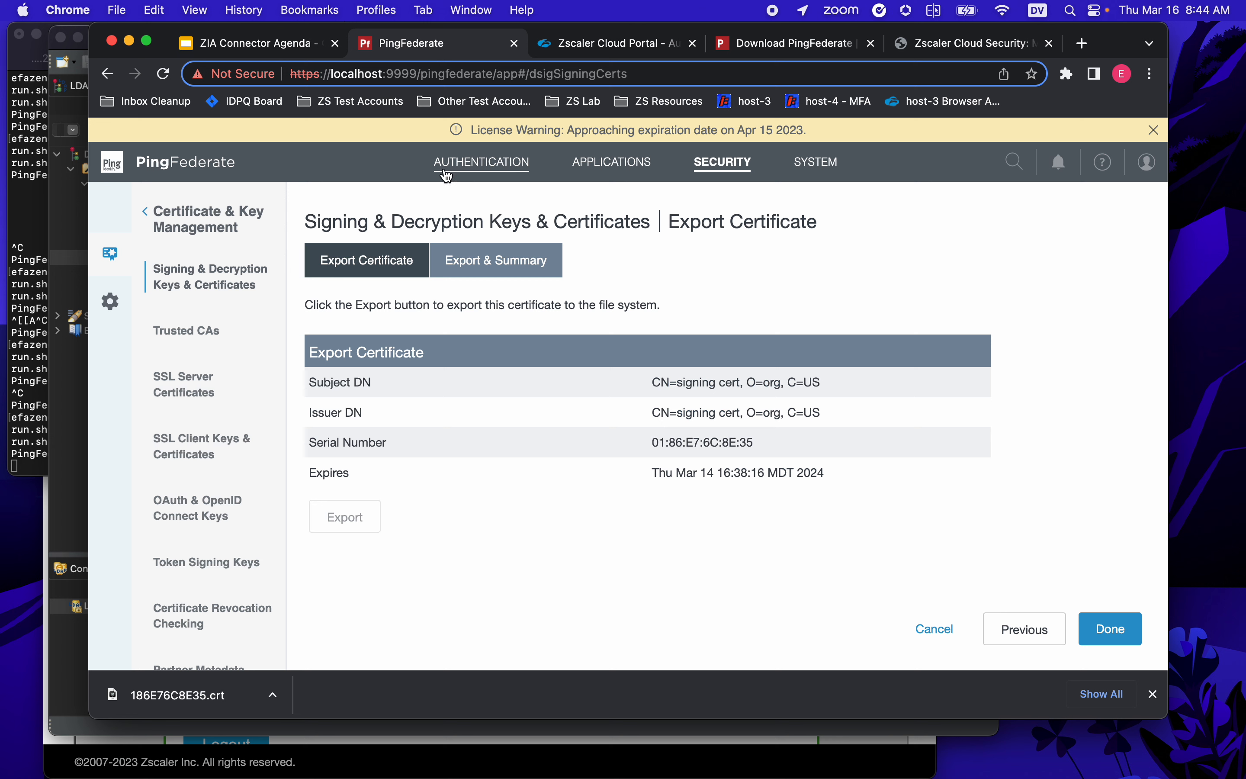
{"action": "left_click", "coordinate": [824, 170]}
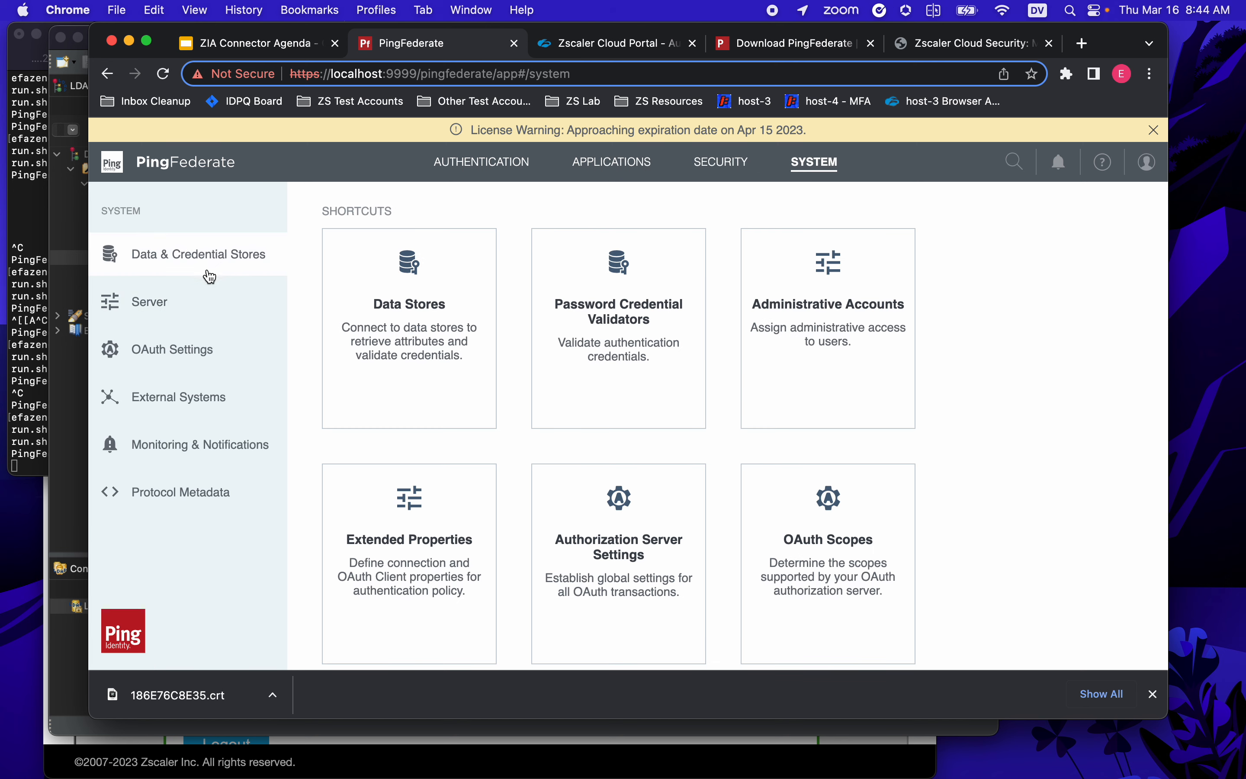
{"action": "left_click", "coordinate": [157, 301]}
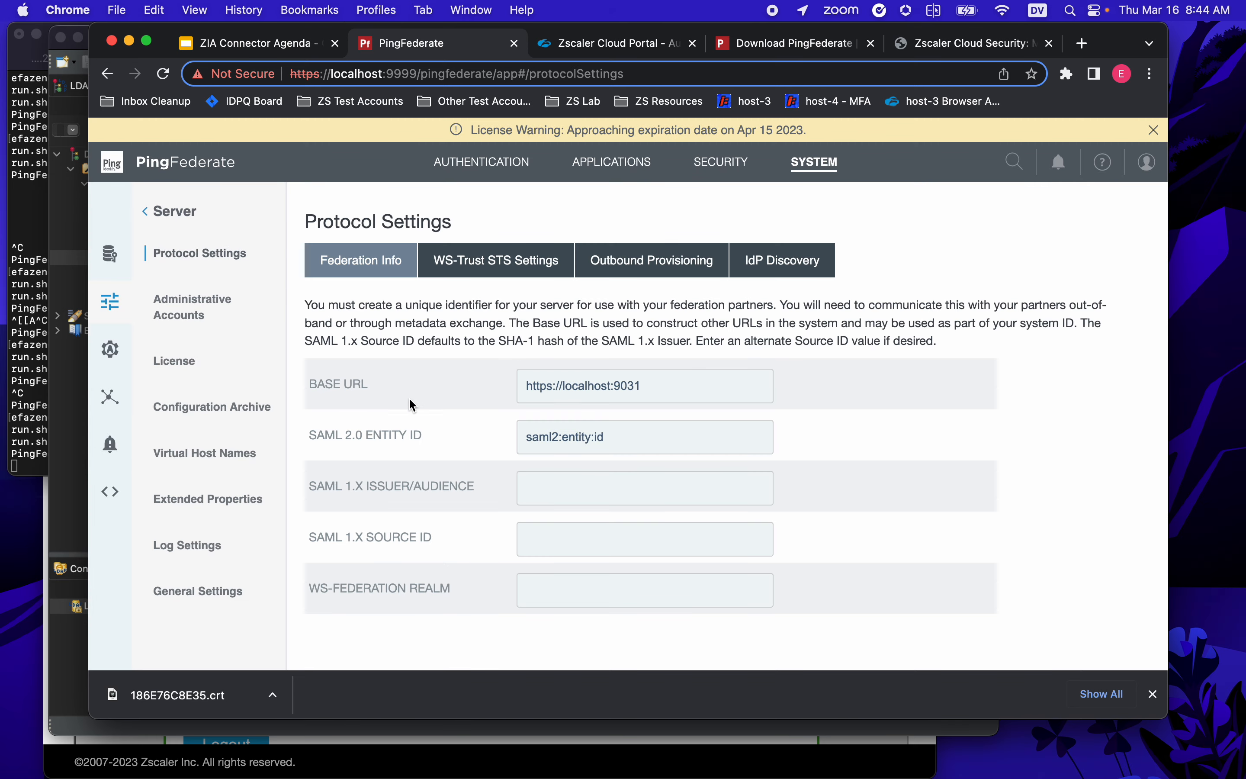
{"action": "triple_click", "coordinate": [522, 388]}
{"action": "key", "text": "super+c"}
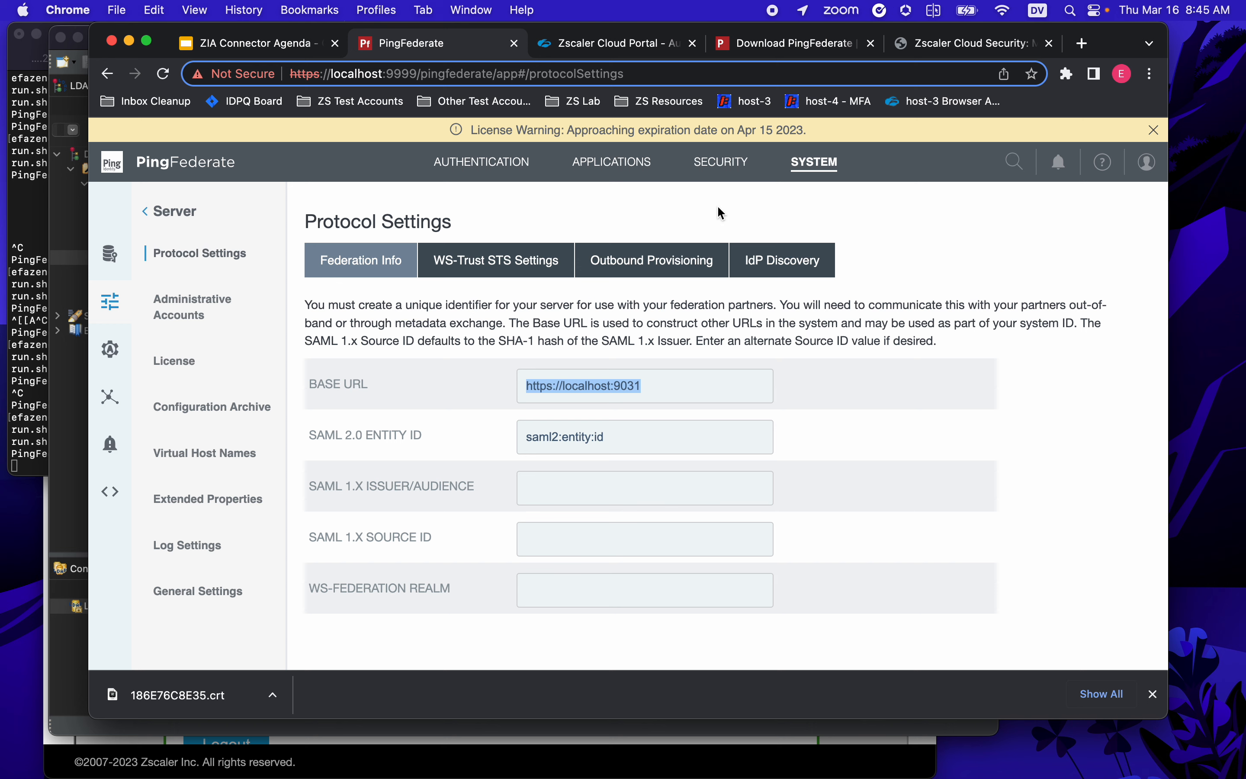
{"action": "left_click", "coordinate": [641, 44]}
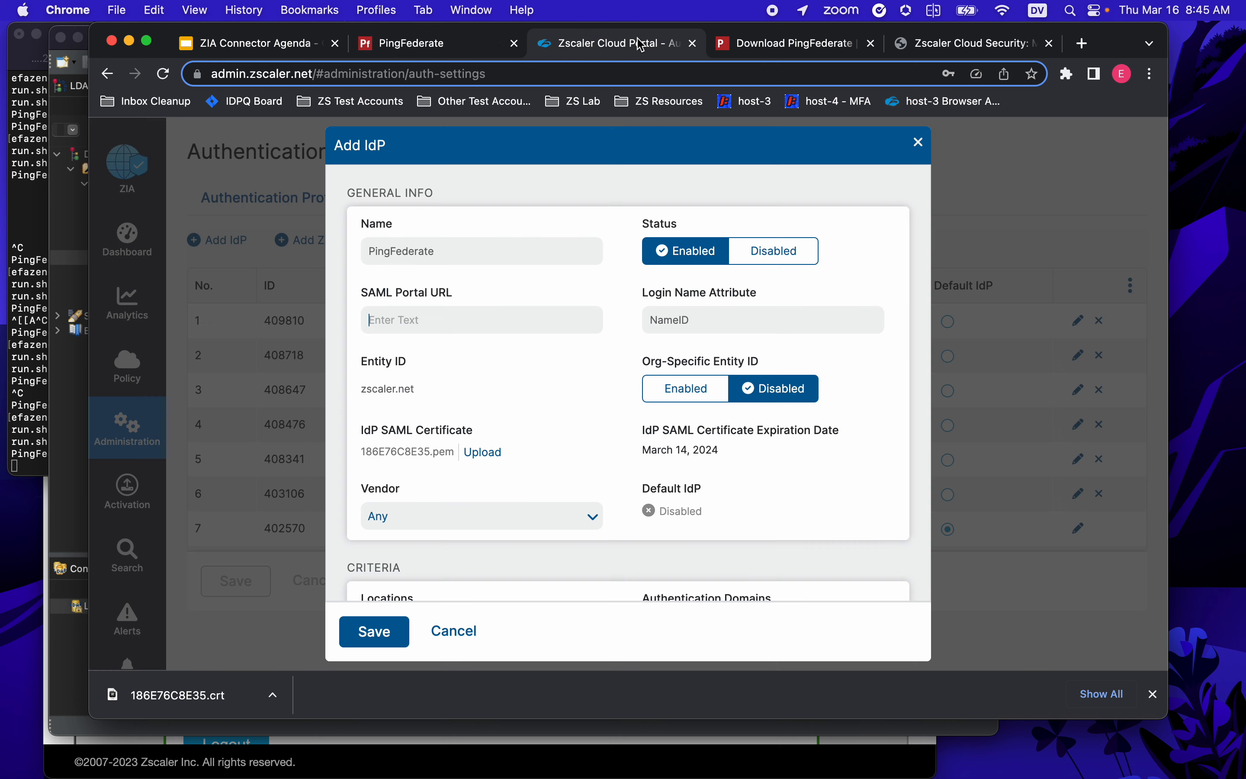
{"action": "left_click", "coordinate": [418, 322]}
{"action": "key", "text": "super+v"}
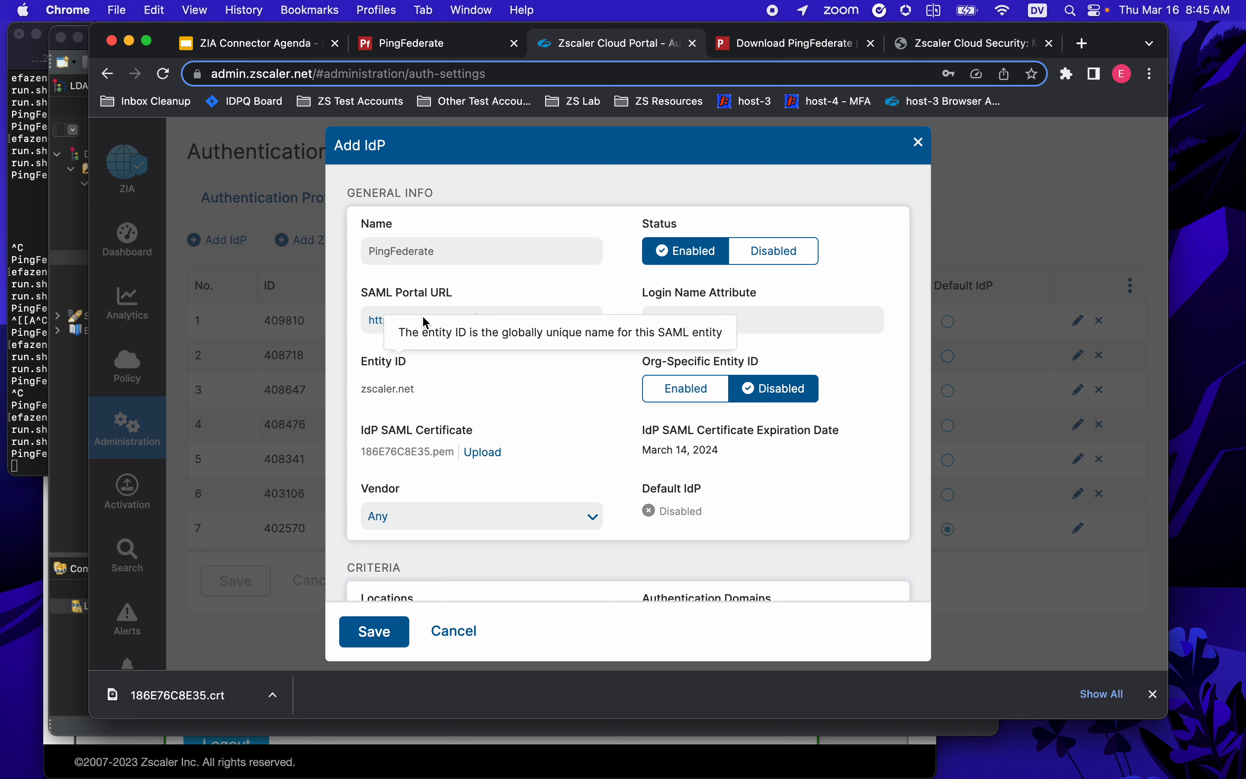
{"action": "left_click", "coordinate": [434, 44]}
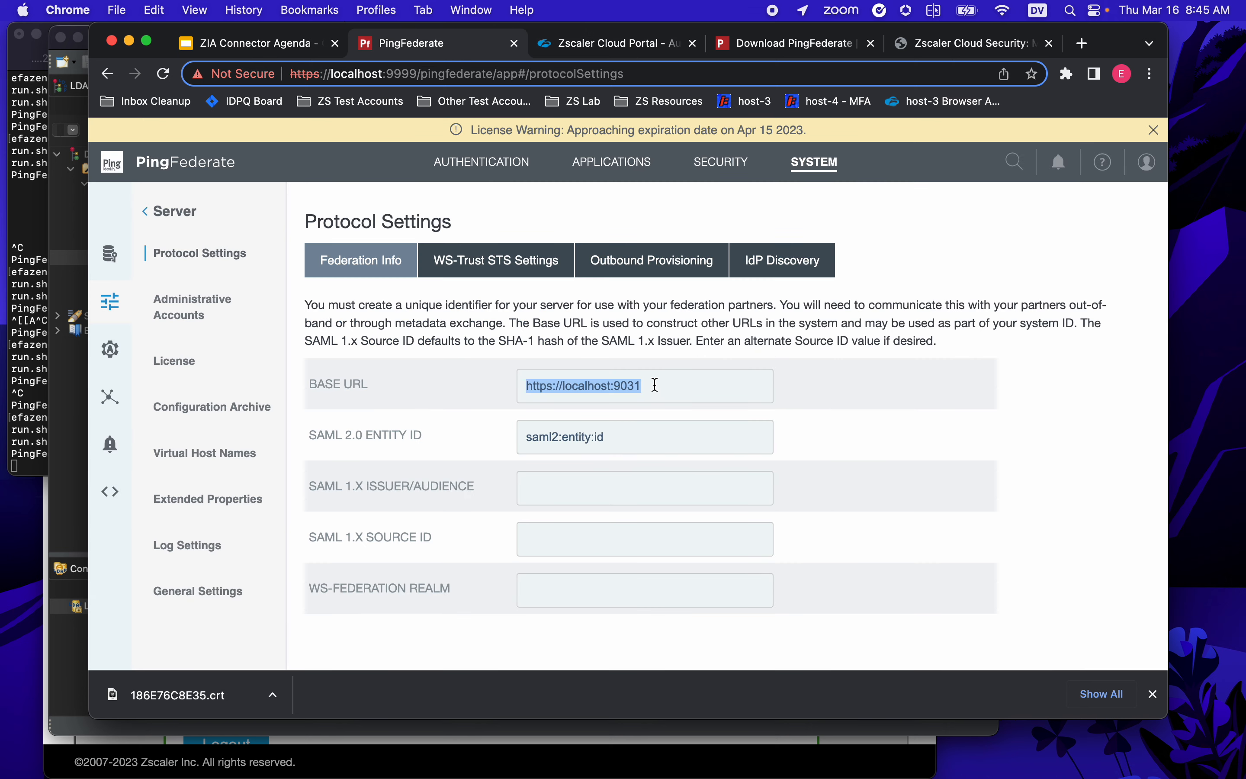
{"action": "left_click", "coordinate": [1108, 168]}
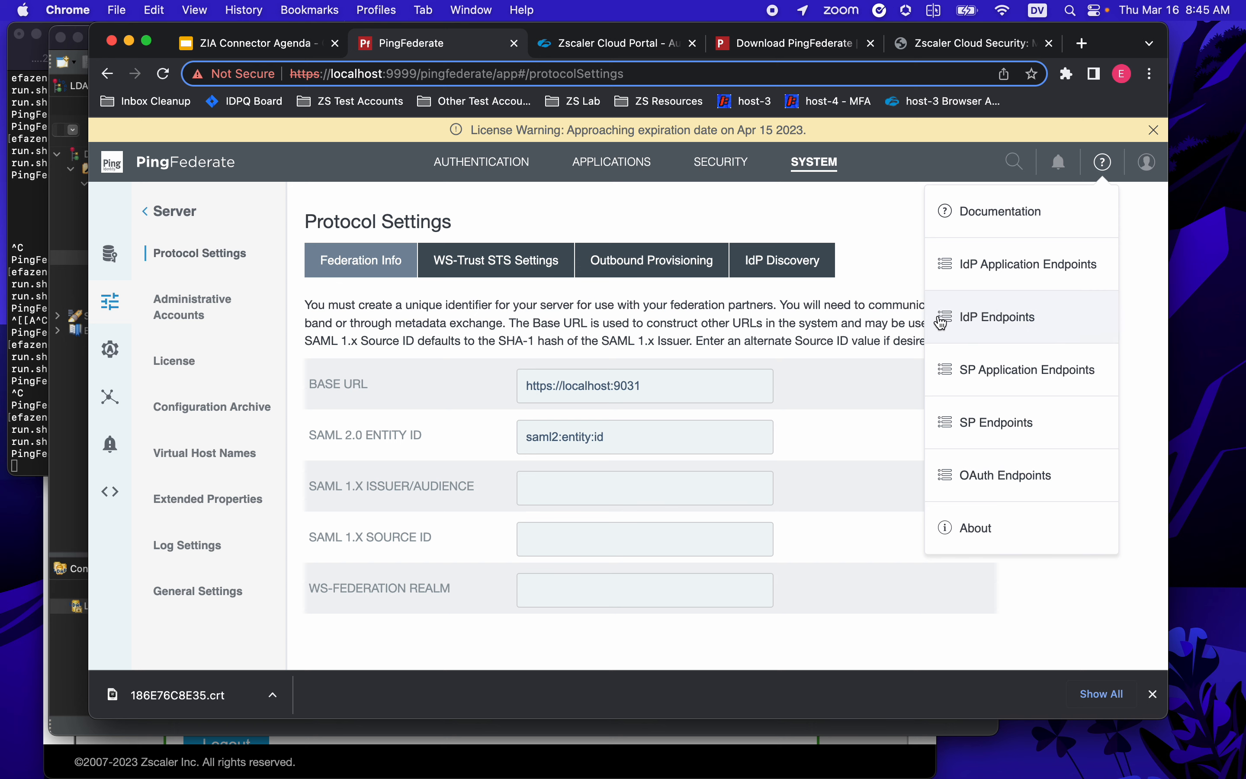
- Open PingFederate's IdP Endpoints reference and look through its SAML service list
{"action": "left_click", "coordinate": [978, 322]}
{"action": "left_click_drag", "start_coordinate": [764, 49], "coordinate": [492, 33]}
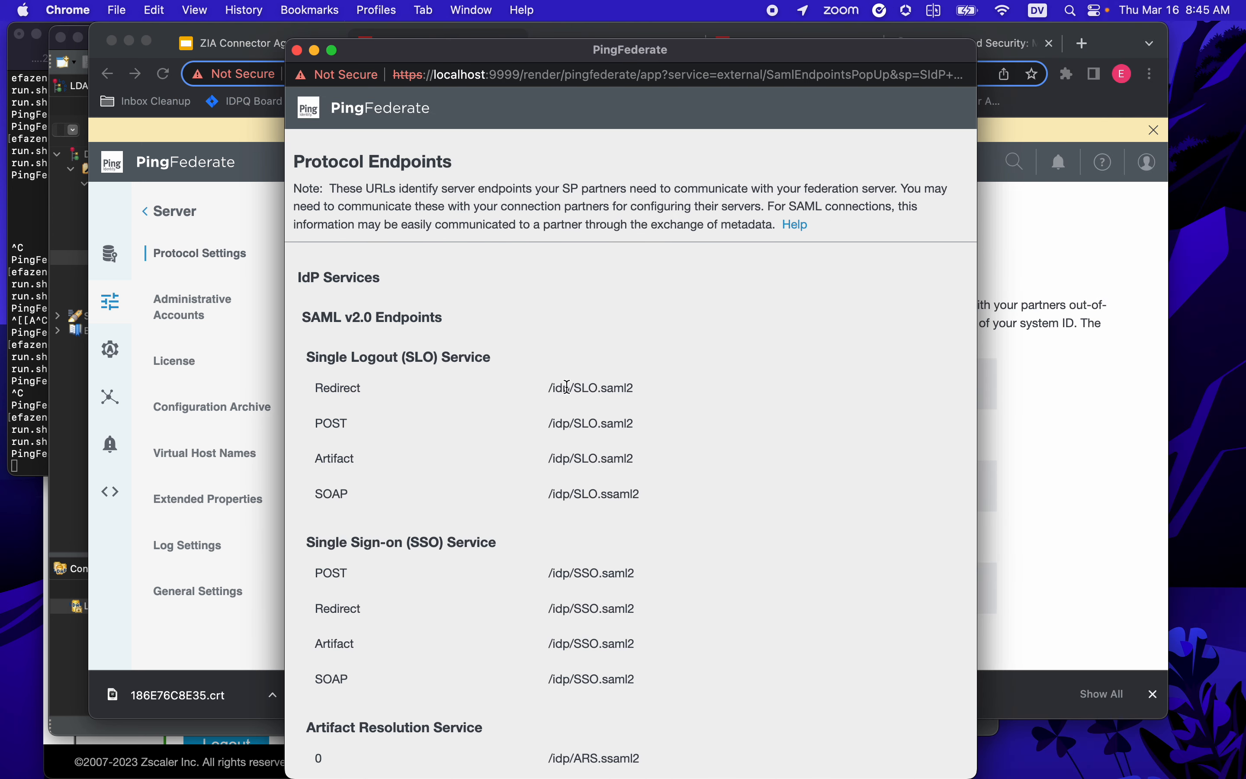
{"action": "scroll", "coordinate": [667, 430], "scroll_direction": "down", "scroll_amount": 1}
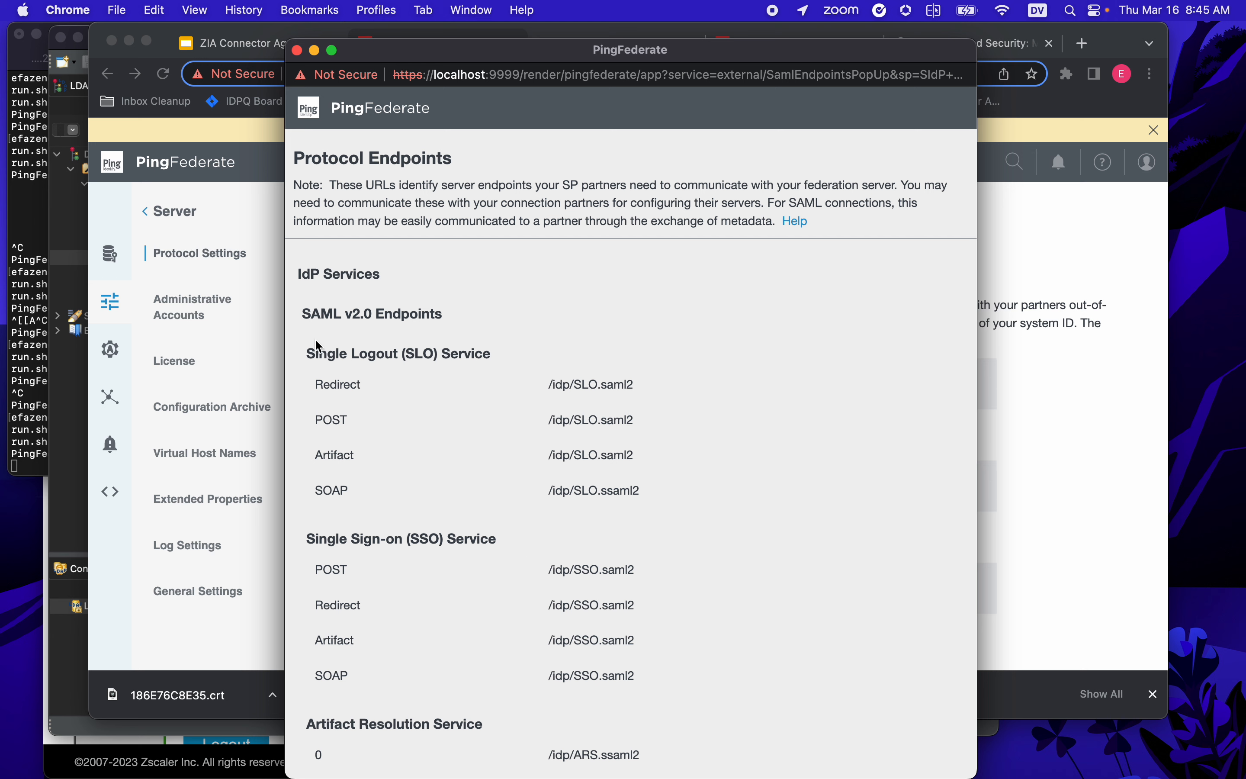
{"action": "left_click_drag", "start_coordinate": [325, 351], "coordinate": [446, 360]}
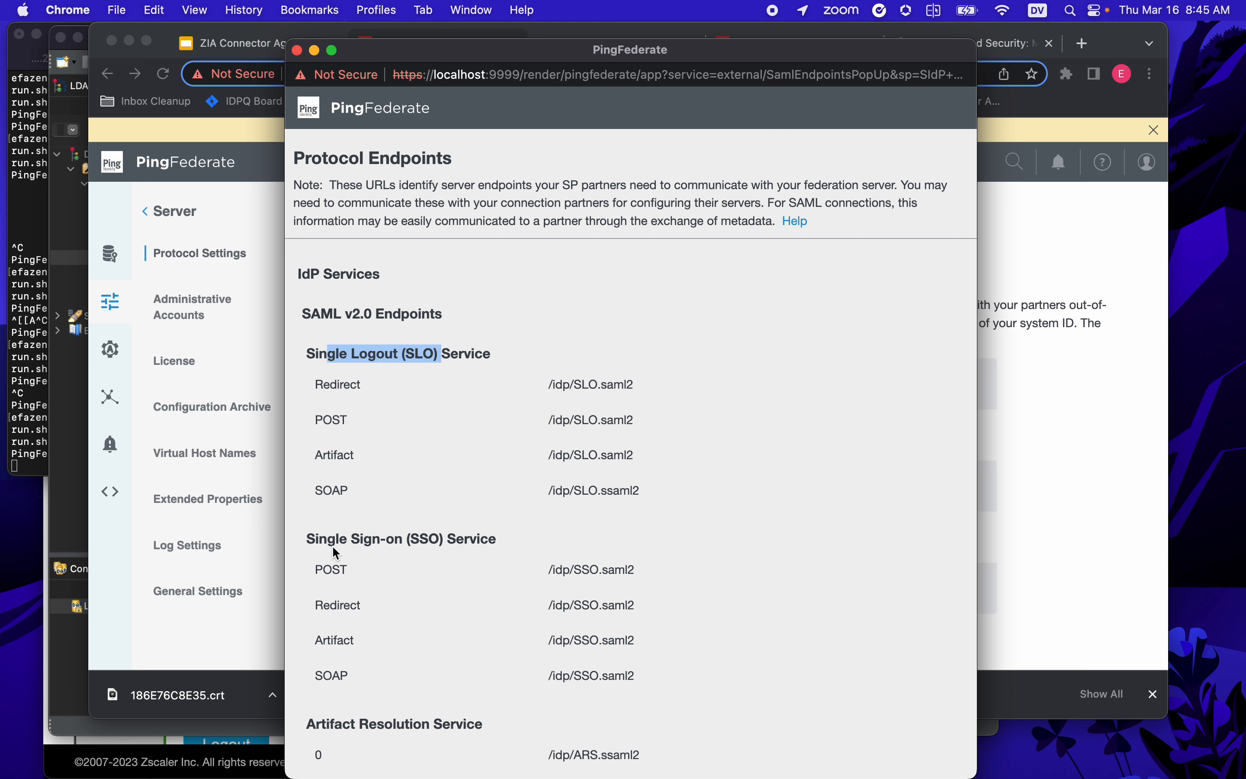
{"action": "left_click_drag", "start_coordinate": [317, 539], "coordinate": [481, 540]}
{"action": "scroll", "coordinate": [590, 602], "scroll_direction": "down", "scroll_amount": 3}
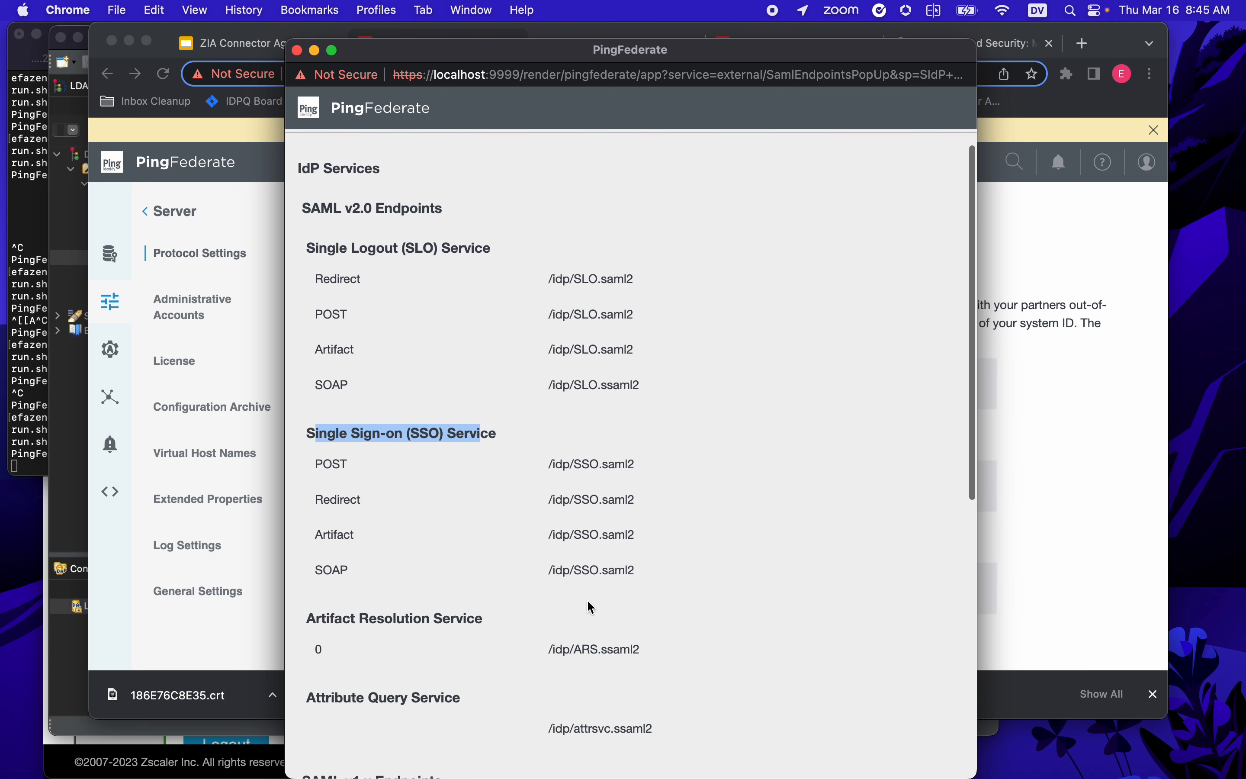
{"action": "scroll", "coordinate": [590, 604], "scroll_direction": "down", "scroll_amount": 3}
{"action": "scroll", "coordinate": [582, 595], "scroll_direction": "down", "scroll_amount": 5}
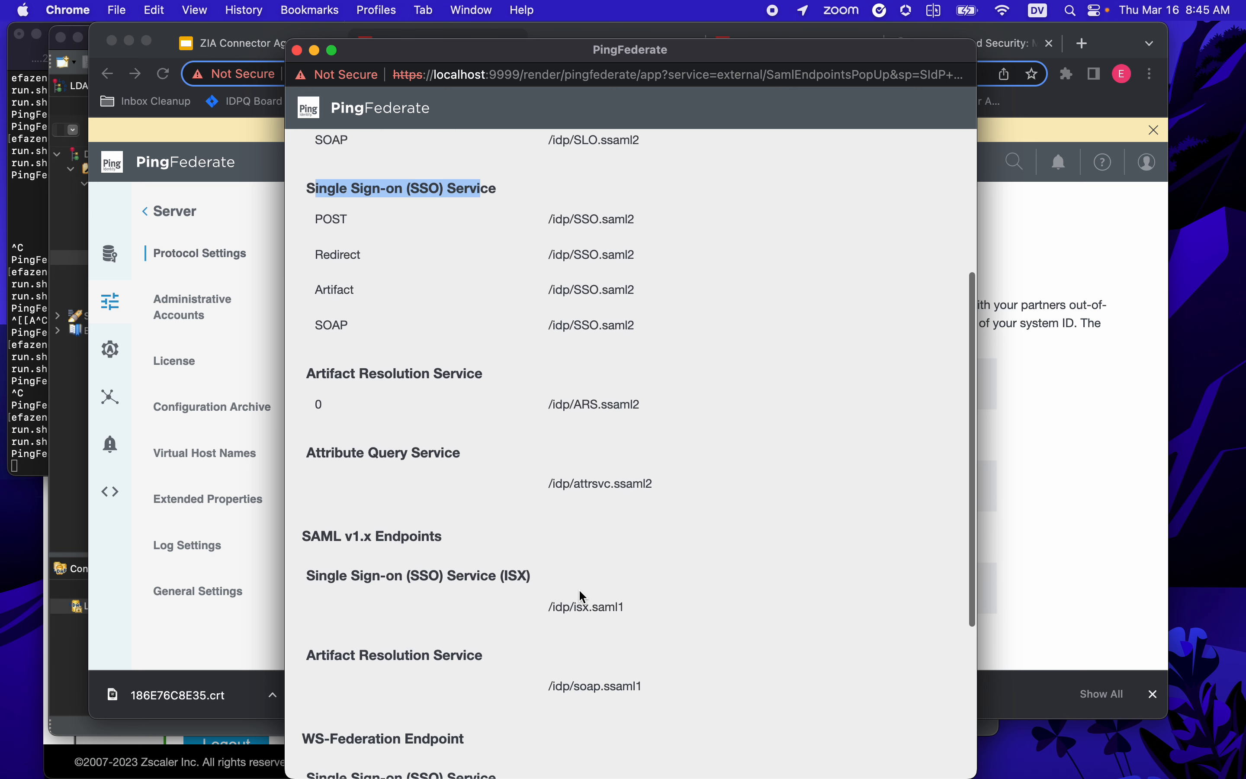
{"action": "scroll", "coordinate": [486, 576], "scroll_direction": "down", "scroll_amount": 2}
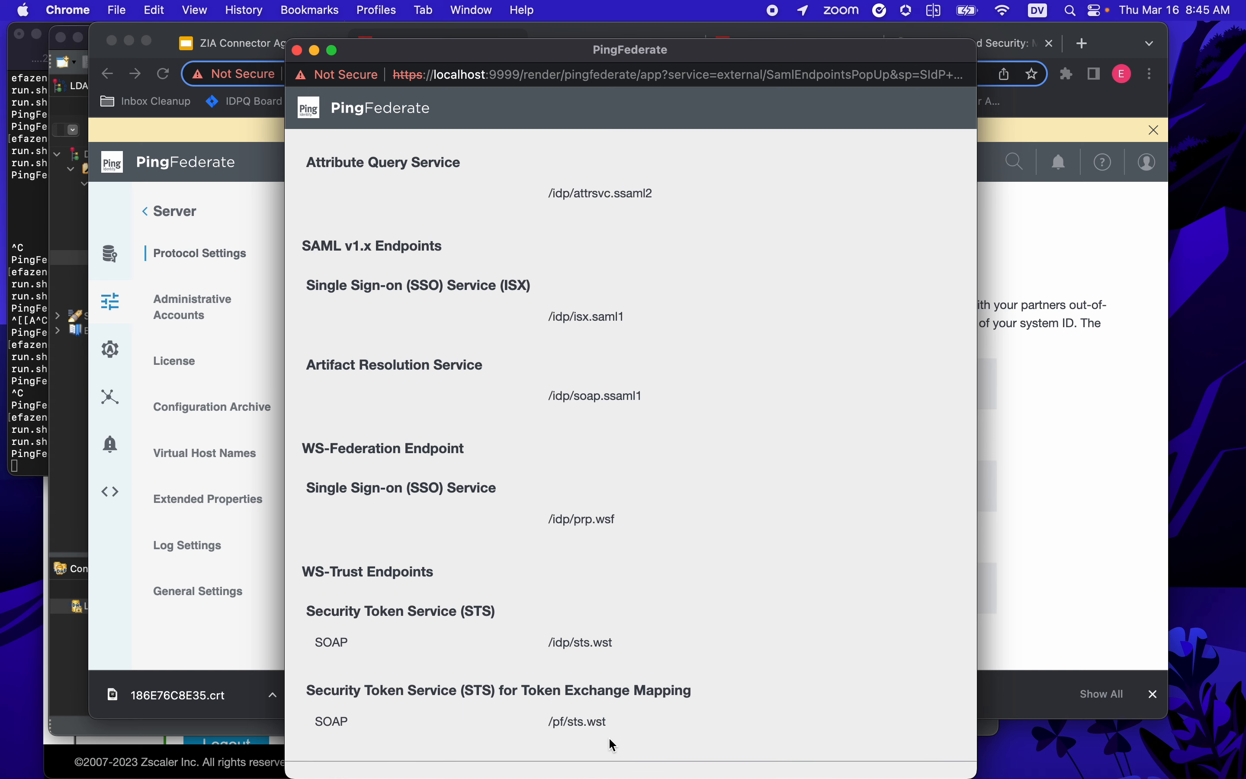
{"action": "scroll", "coordinate": [642, 707], "scroll_direction": "up", "scroll_amount": 10}
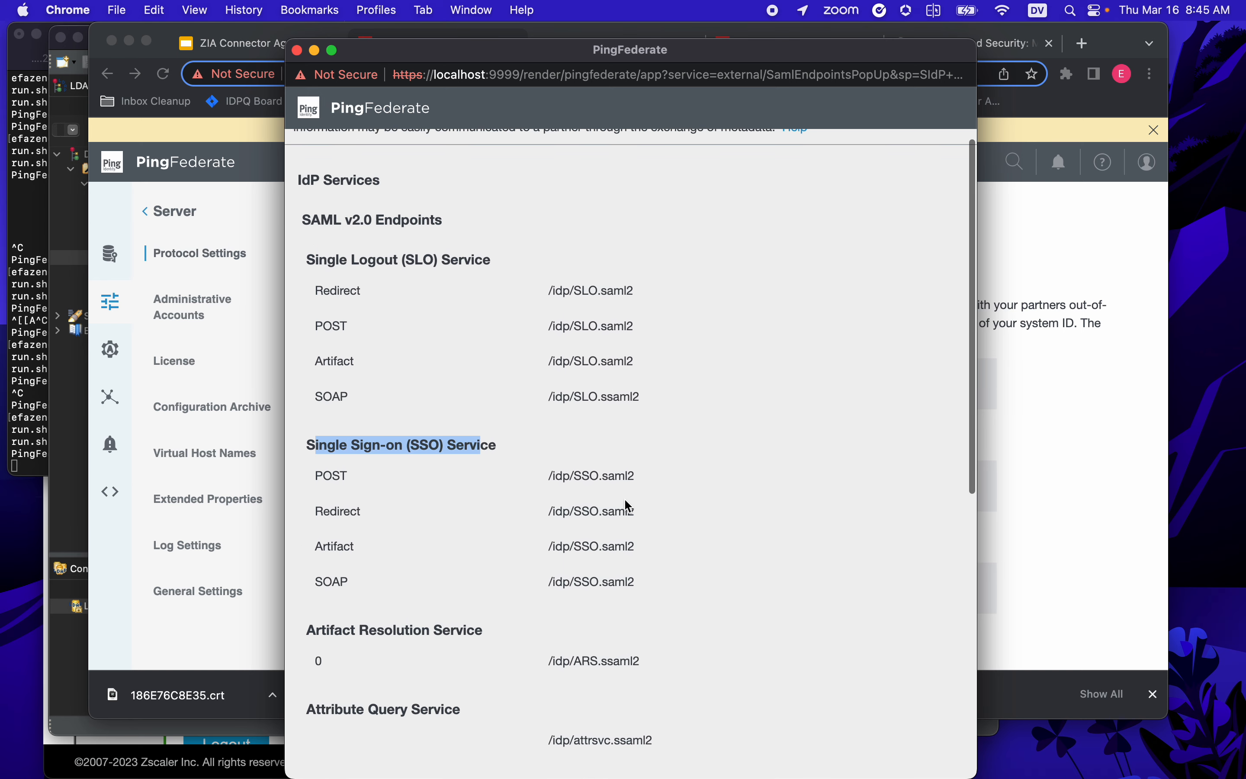
- Select and copy the SAML 2.0 POST SSO path /idp/SSO.saml2
{"action": "left_click_drag", "start_coordinate": [634, 472], "coordinate": [548, 484]}
{"action": "left_click", "coordinate": [557, 486]}
{"action": "scroll", "coordinate": [558, 486], "scroll_direction": "down", "scroll_amount": 1}
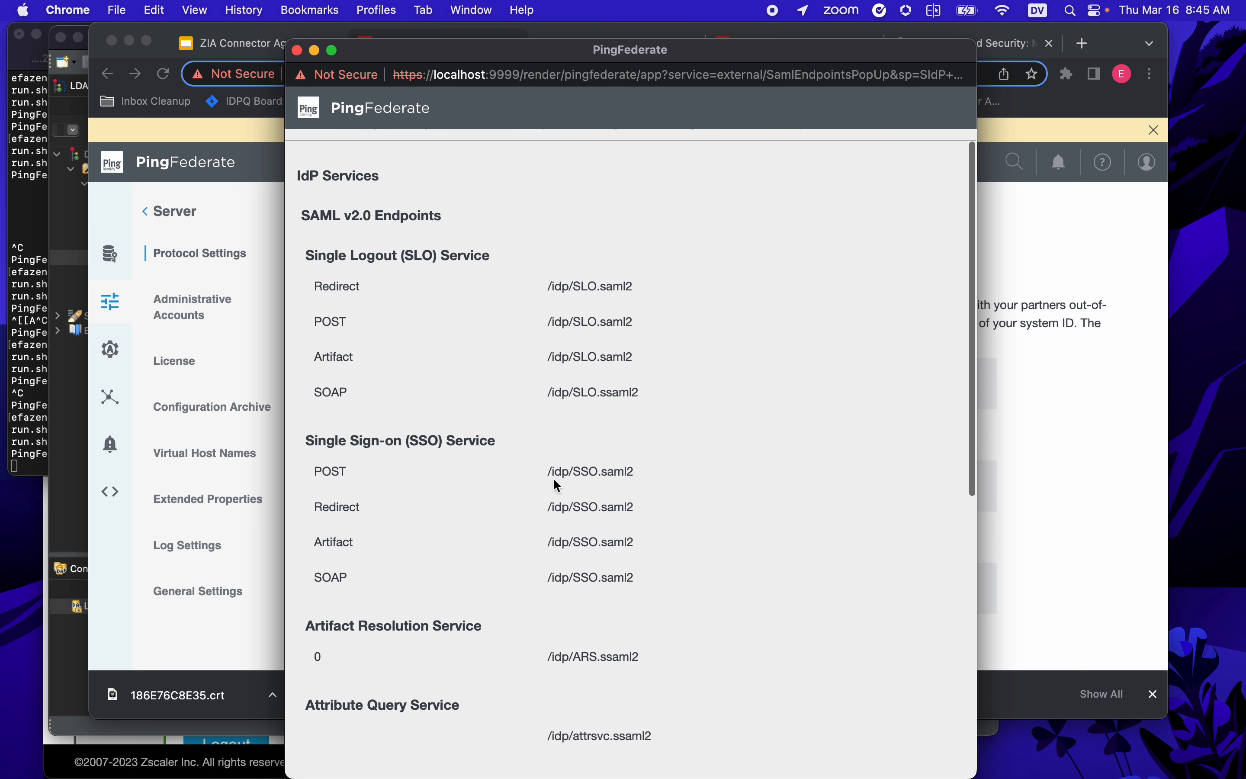
{"action": "scroll", "coordinate": [558, 487], "scroll_direction": "down", "scroll_amount": 1}
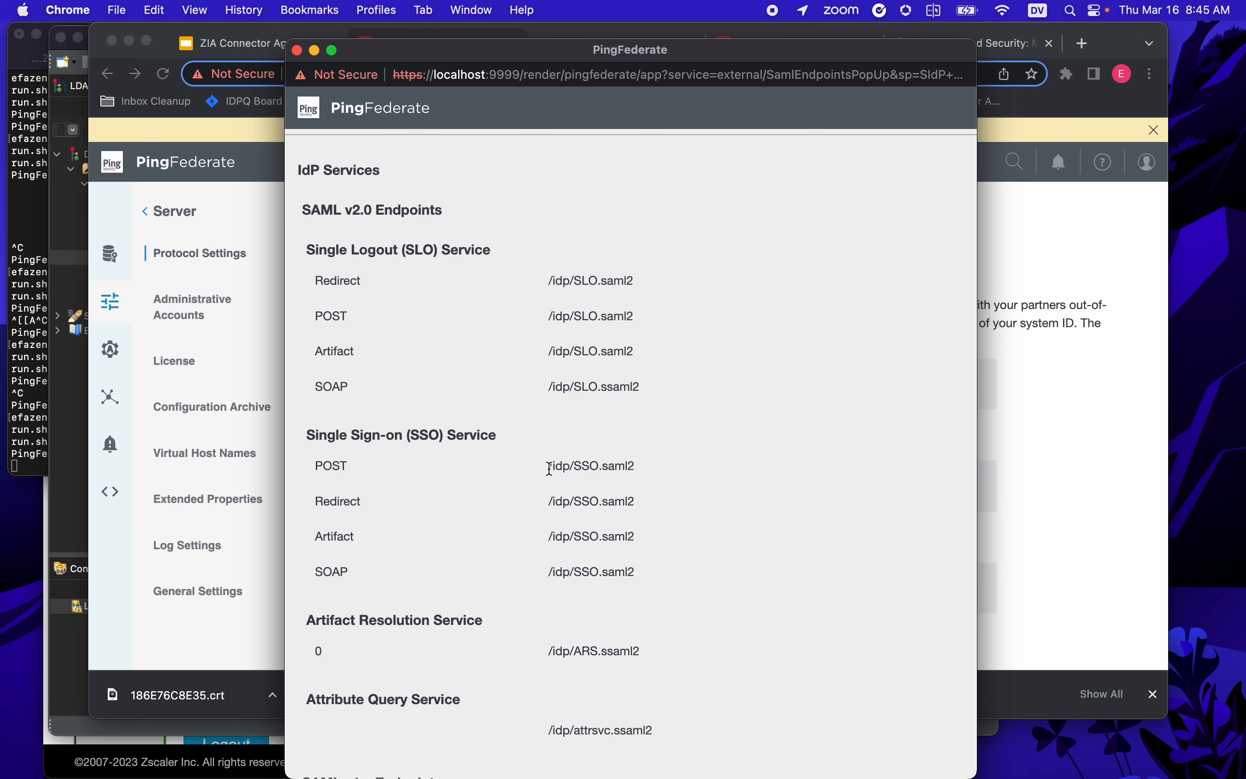
{"action": "left_click_drag", "start_coordinate": [549, 468], "coordinate": [637, 470]}
{"action": "key", "text": "super+c"}
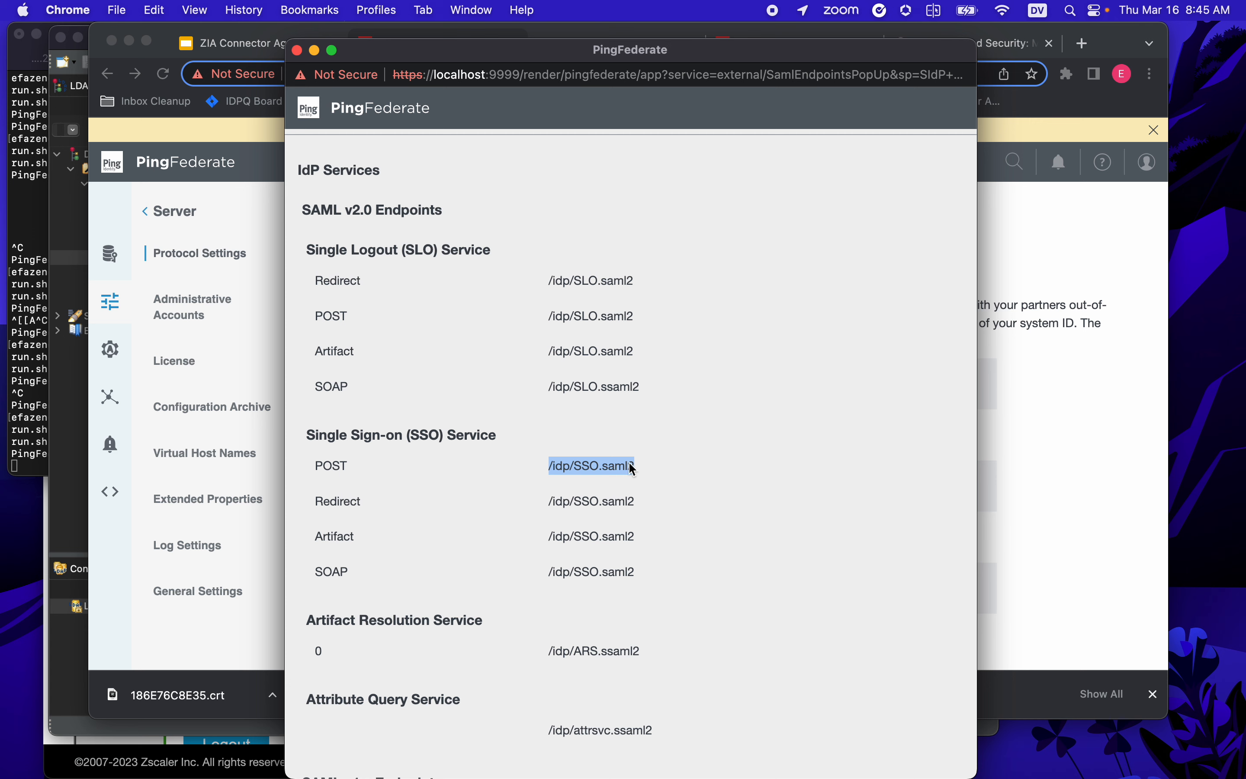
- Append /idp/SSO.saml2 to the SAML Portal URL in the Zscaler Add IdP form
{"action": "left_click", "coordinate": [297, 52]}
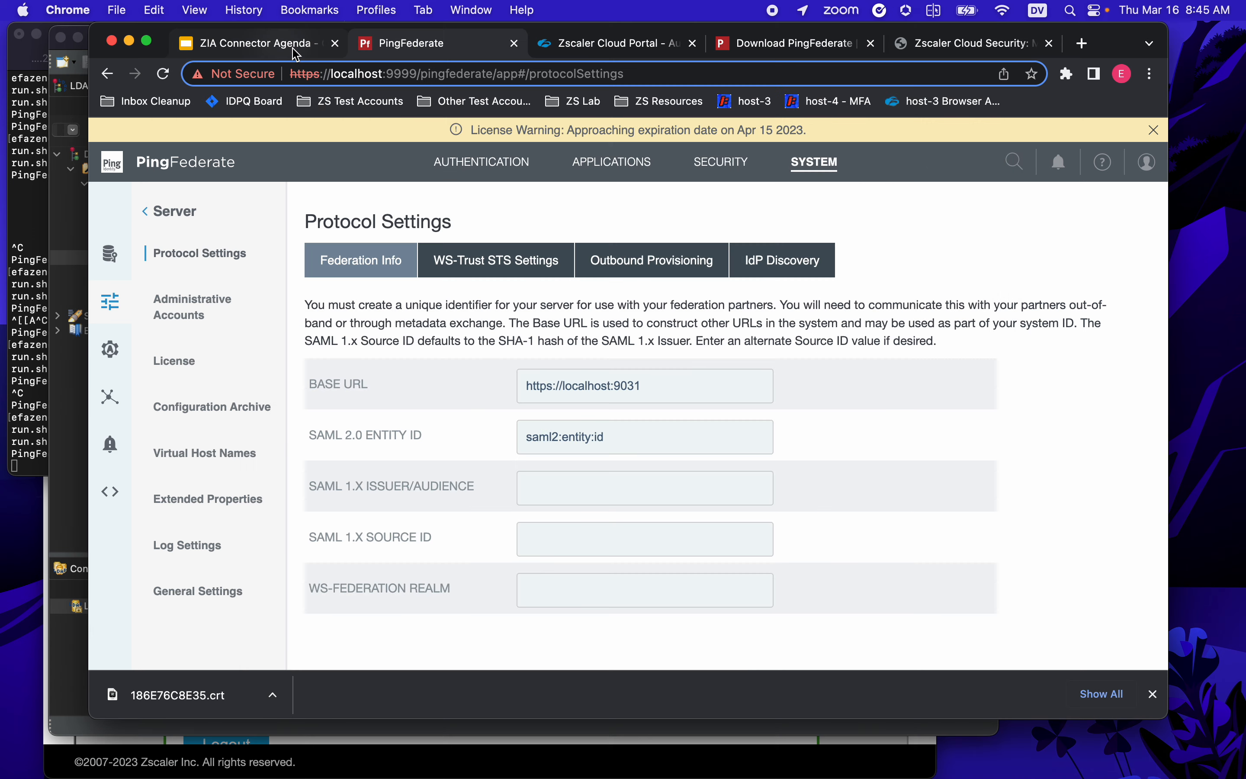
{"action": "left_click", "coordinate": [582, 46]}
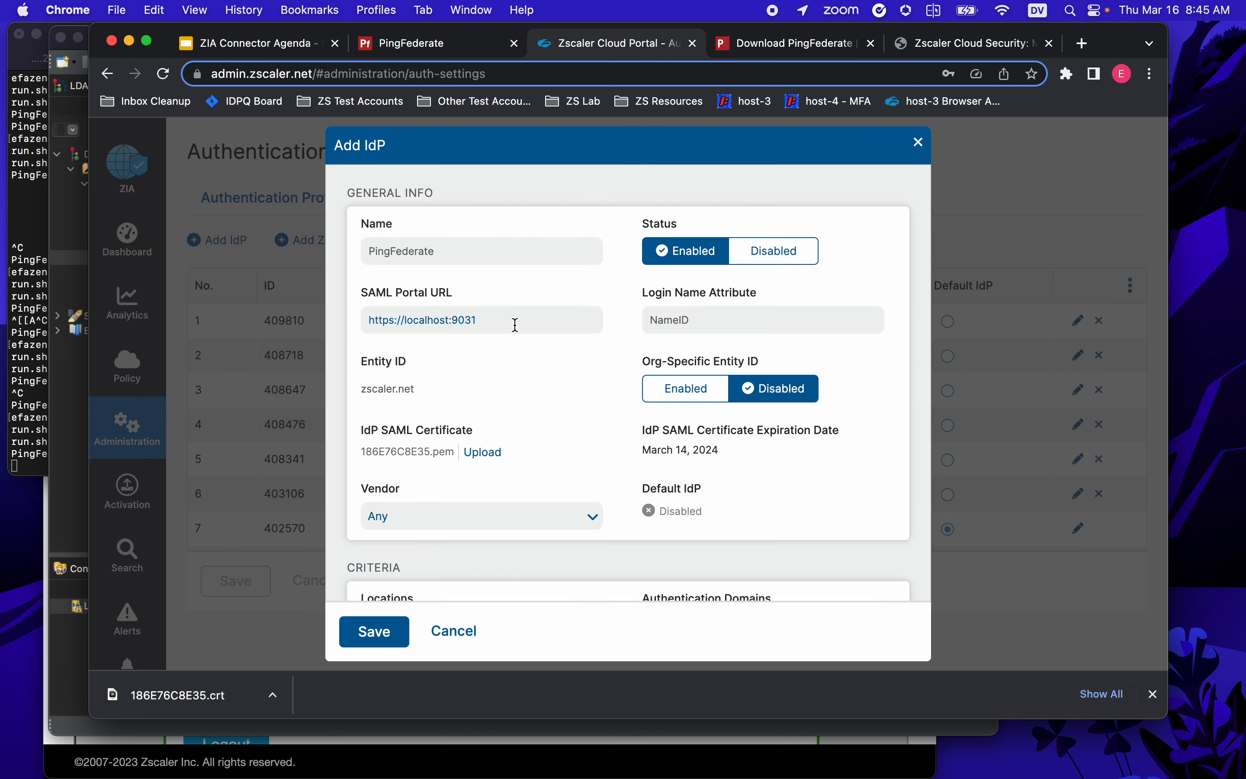
{"action": "key", "text": "super+v"}
- Set the IdP vendor to PingFederate and attempt to save the identity provider
{"action": "left_click", "coordinate": [588, 522]}
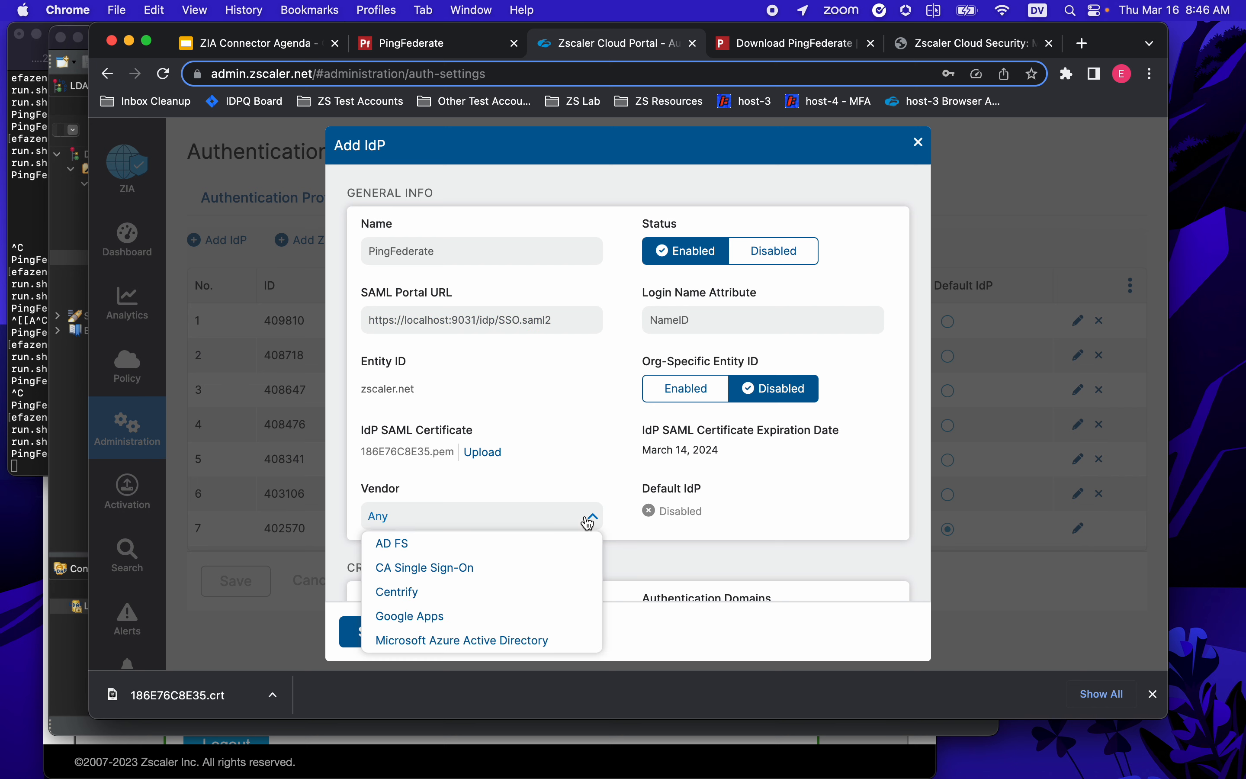
{"action": "scroll", "coordinate": [517, 616], "scroll_direction": "down", "scroll_amount": 5}
{"action": "left_click", "coordinate": [471, 597]}
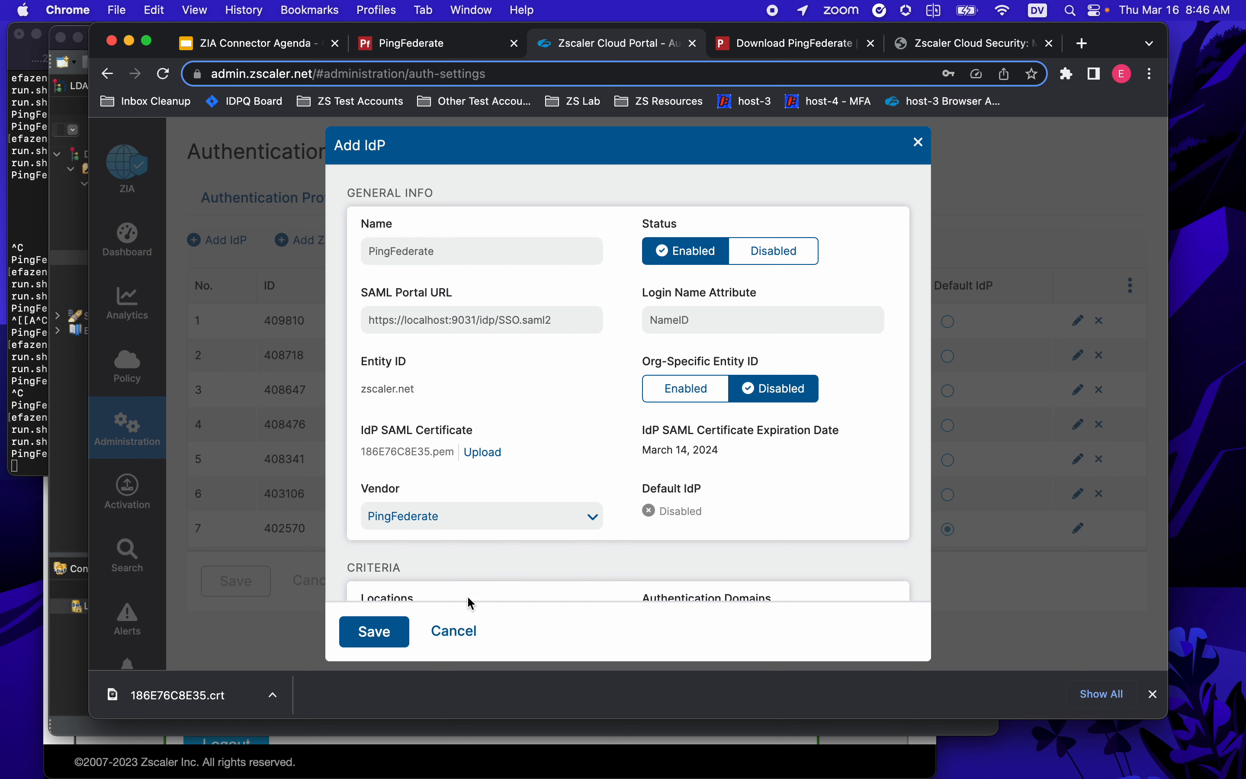
{"action": "scroll", "coordinate": [634, 552], "scroll_direction": "down", "scroll_amount": 6}
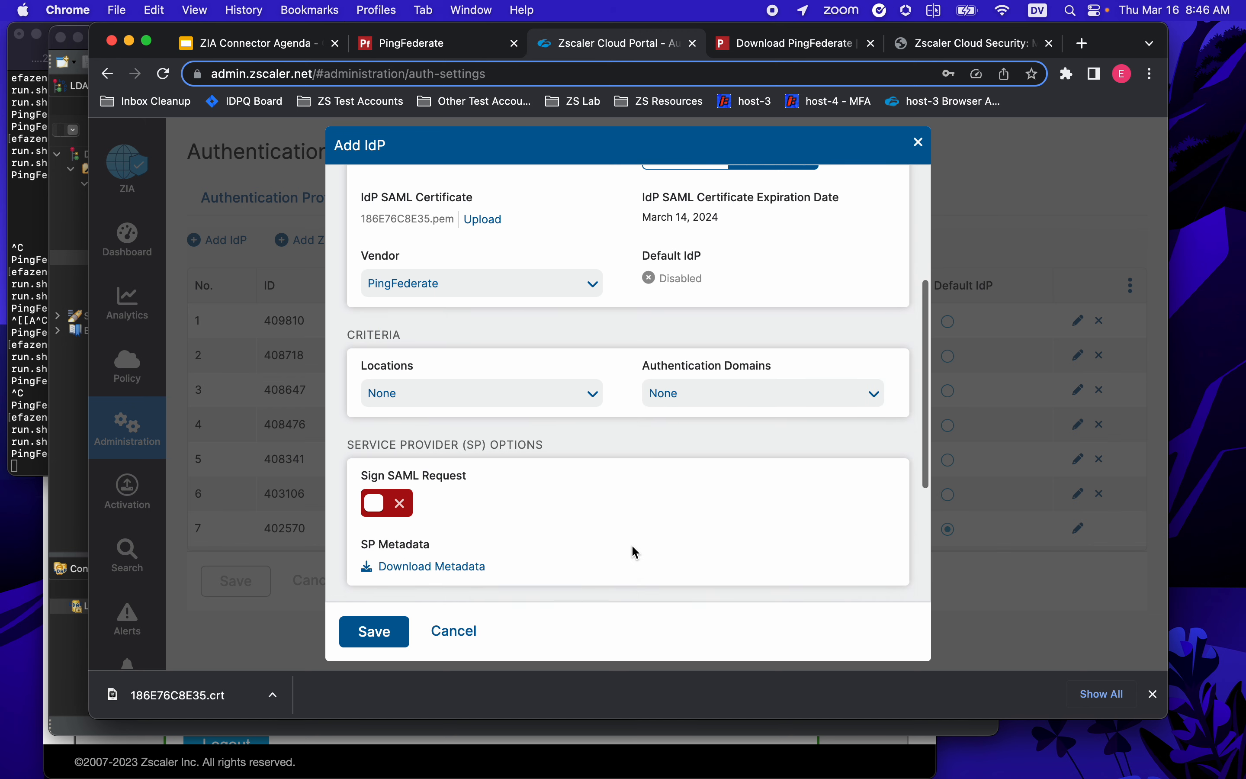
{"action": "scroll", "coordinate": [634, 551], "scroll_direction": "down", "scroll_amount": 2}
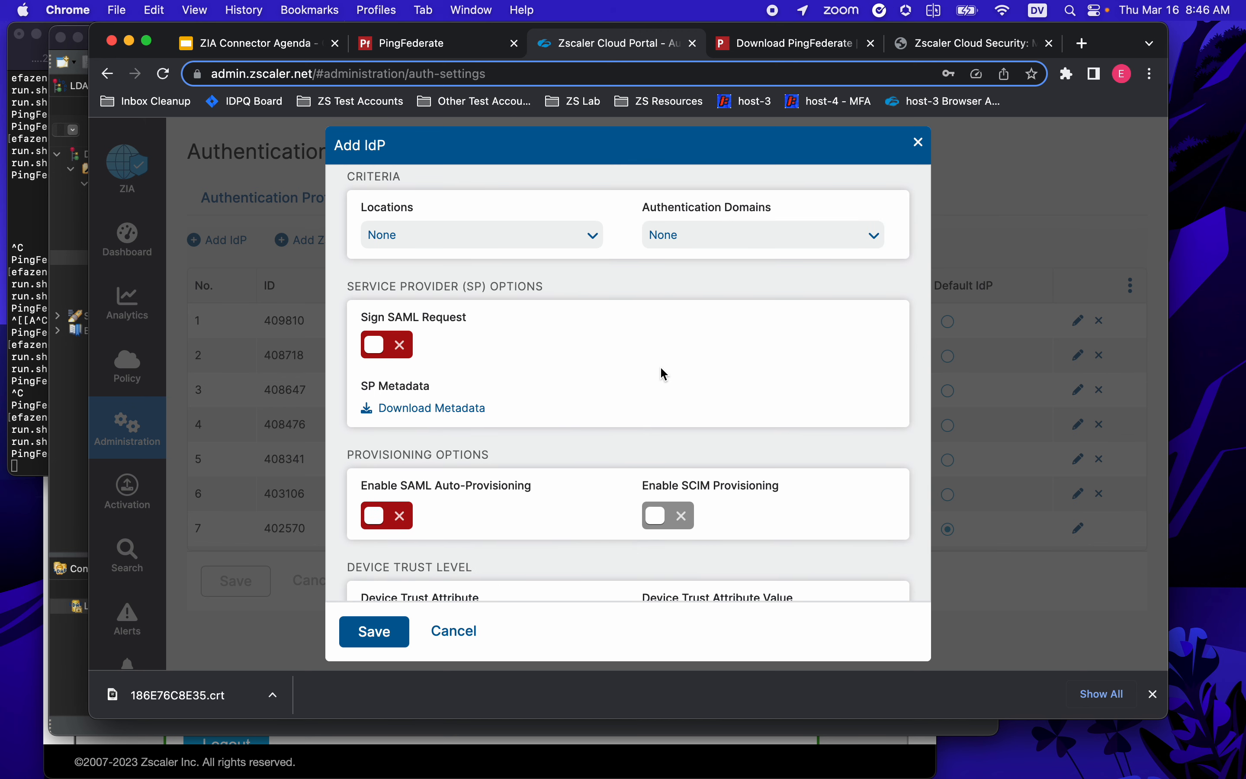
{"action": "scroll", "coordinate": [659, 384], "scroll_direction": "down", "scroll_amount": 2}
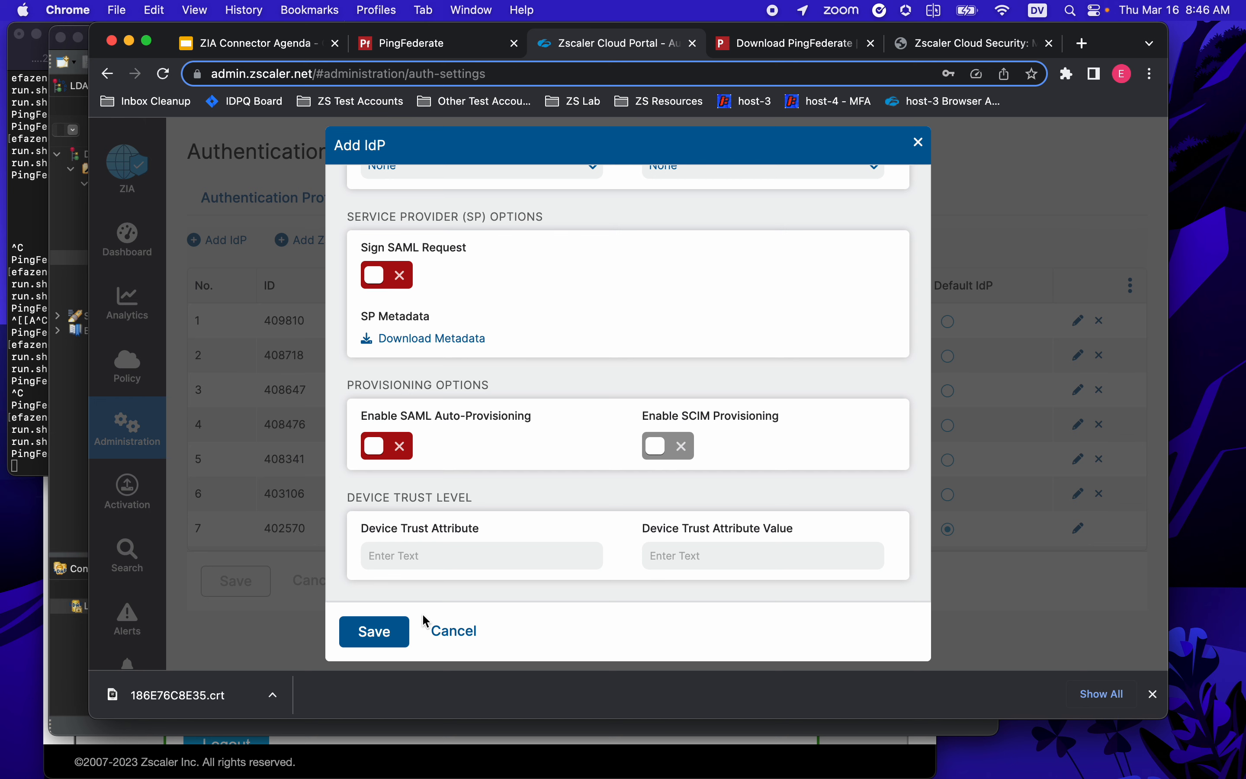
{"action": "left_click", "coordinate": [390, 633]}
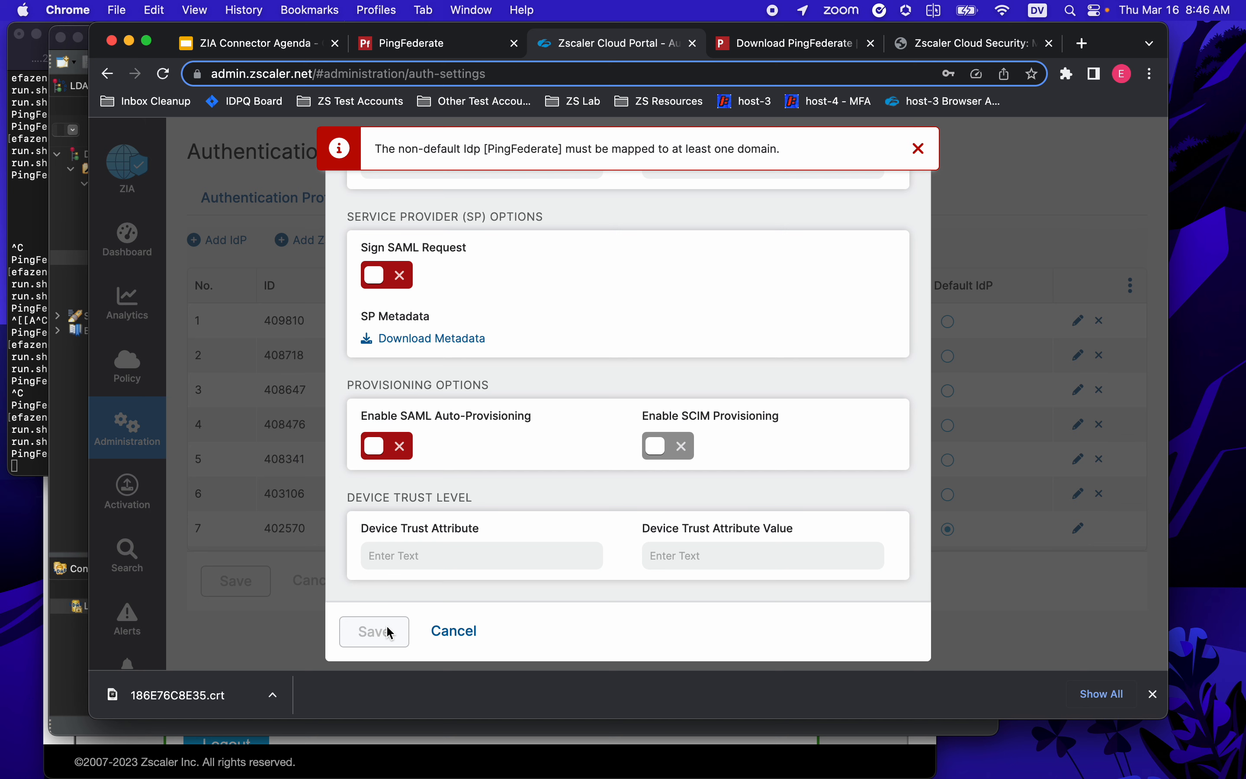
- Assign authentication domain pf.efaz.xyz to the PingFederate IdP and save it as ID 445337
{"action": "scroll", "coordinate": [747, 368], "scroll_direction": "up", "scroll_amount": 9}
{"action": "scroll", "coordinate": [784, 493], "scroll_direction": "down", "scroll_amount": 2}
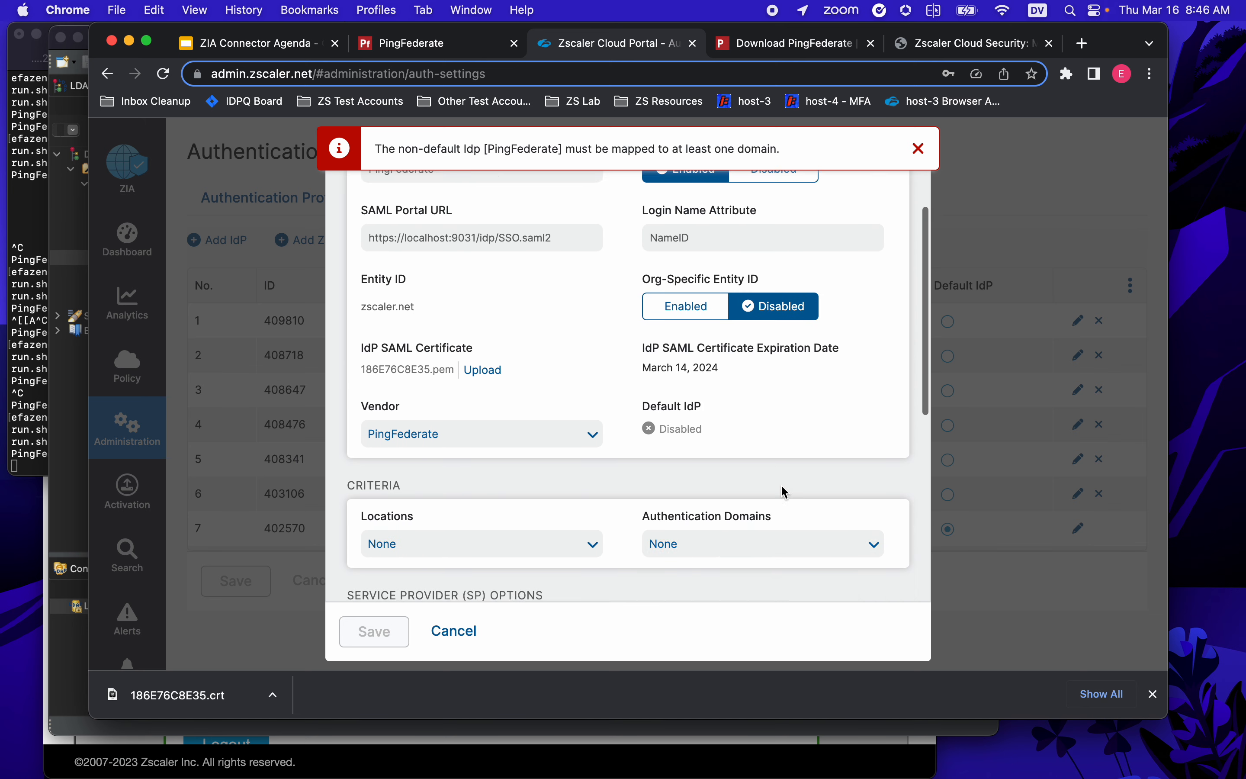
{"action": "scroll", "coordinate": [784, 493], "scroll_direction": "down", "scroll_amount": 2}
{"action": "left_click", "coordinate": [870, 455]}
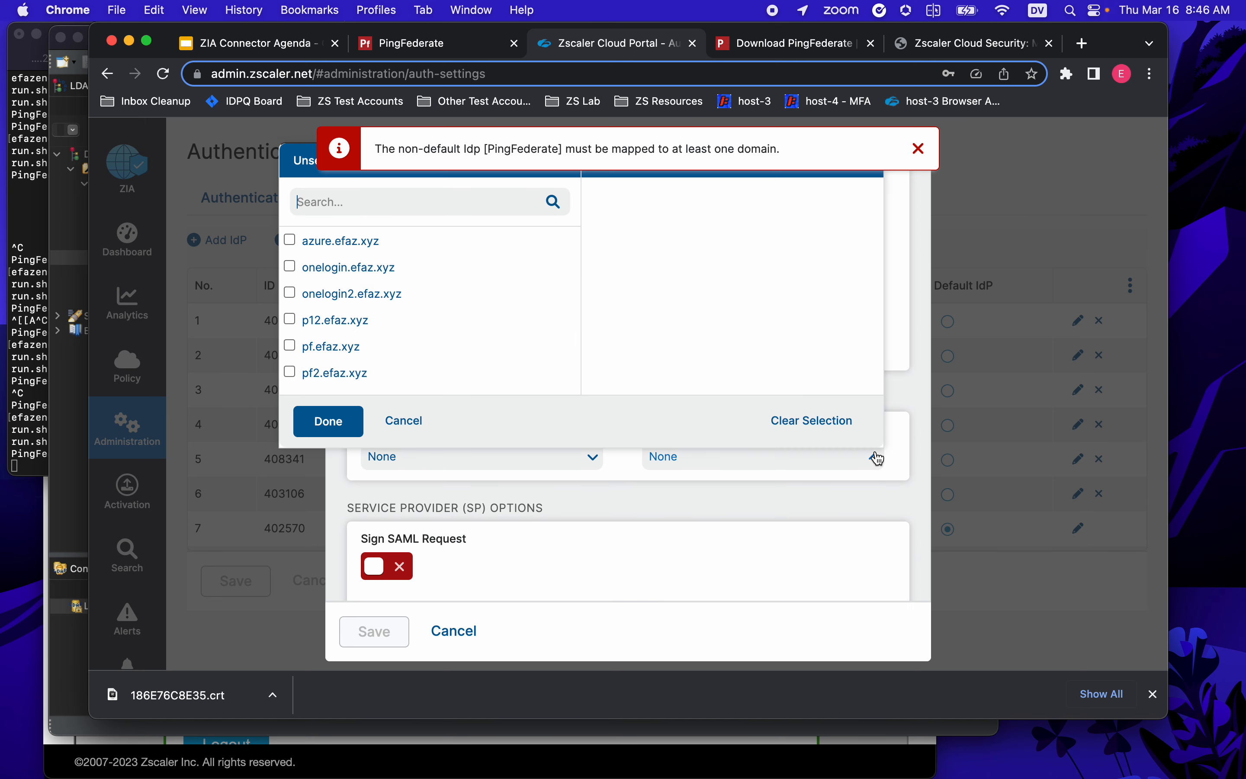
{"action": "left_click", "coordinate": [291, 346]}
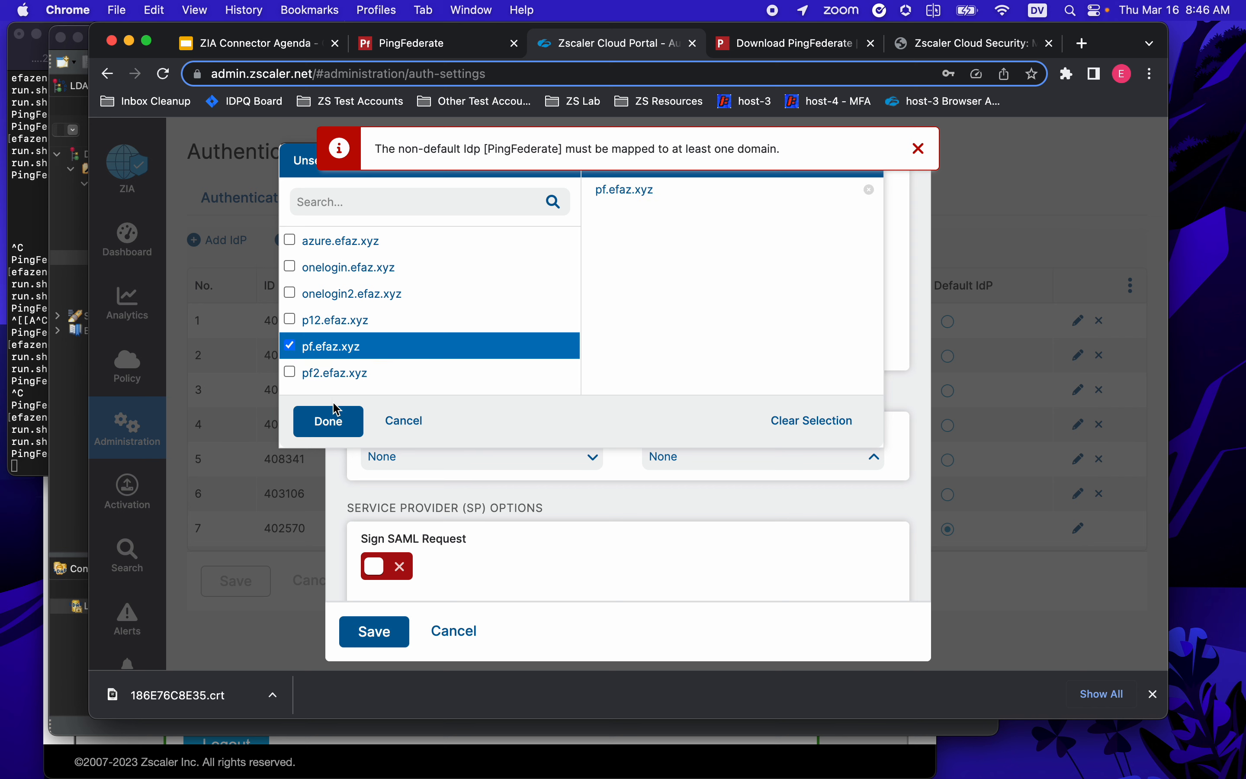
{"action": "left_click", "coordinate": [337, 422]}
{"action": "scroll", "coordinate": [510, 493], "scroll_direction": "down", "scroll_amount": 1}
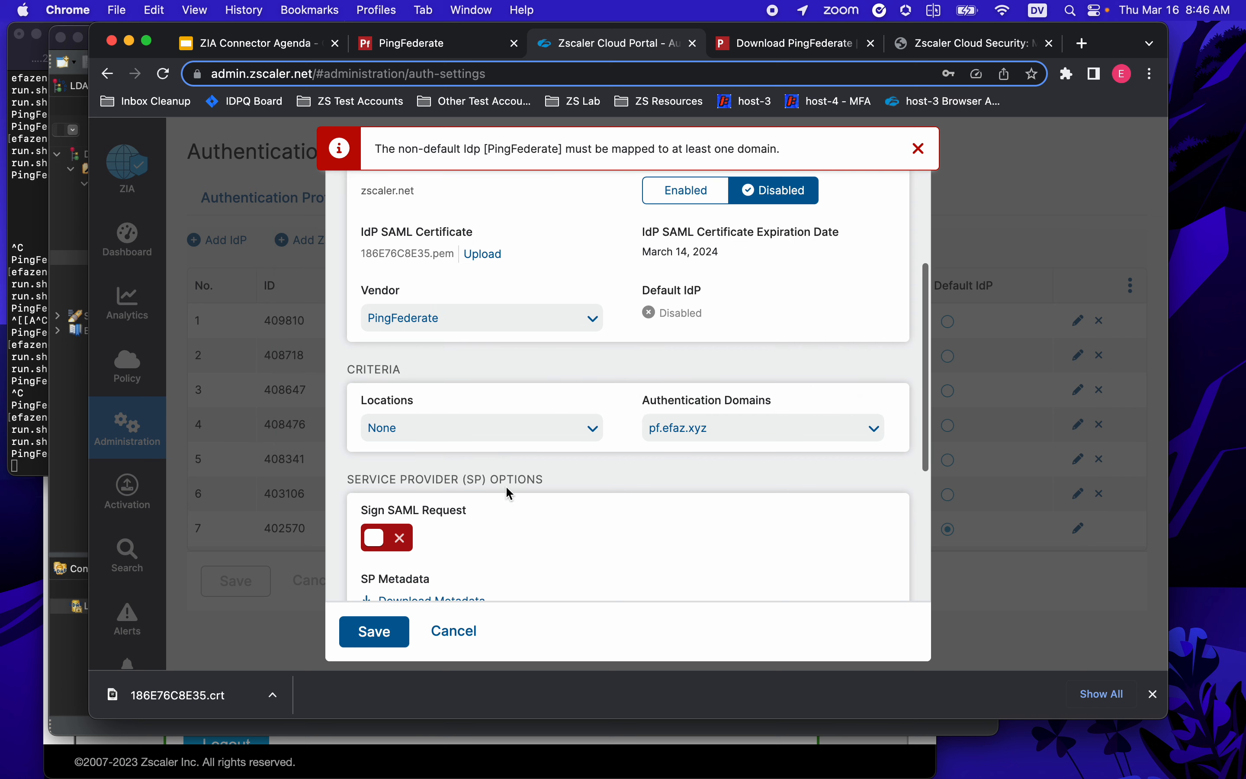
{"action": "scroll", "coordinate": [510, 493], "scroll_direction": "down", "scroll_amount": 5}
{"action": "left_click", "coordinate": [375, 632]}
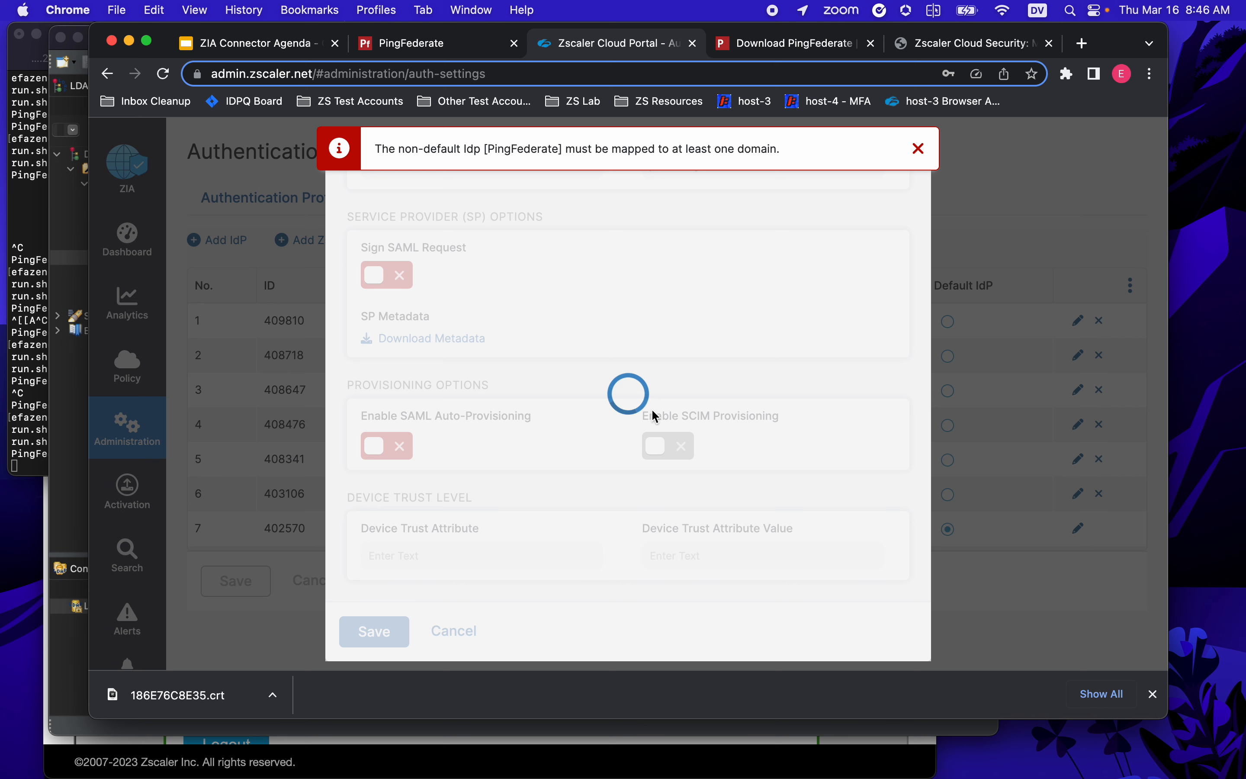
{"action": "left_click", "coordinate": [920, 149]}
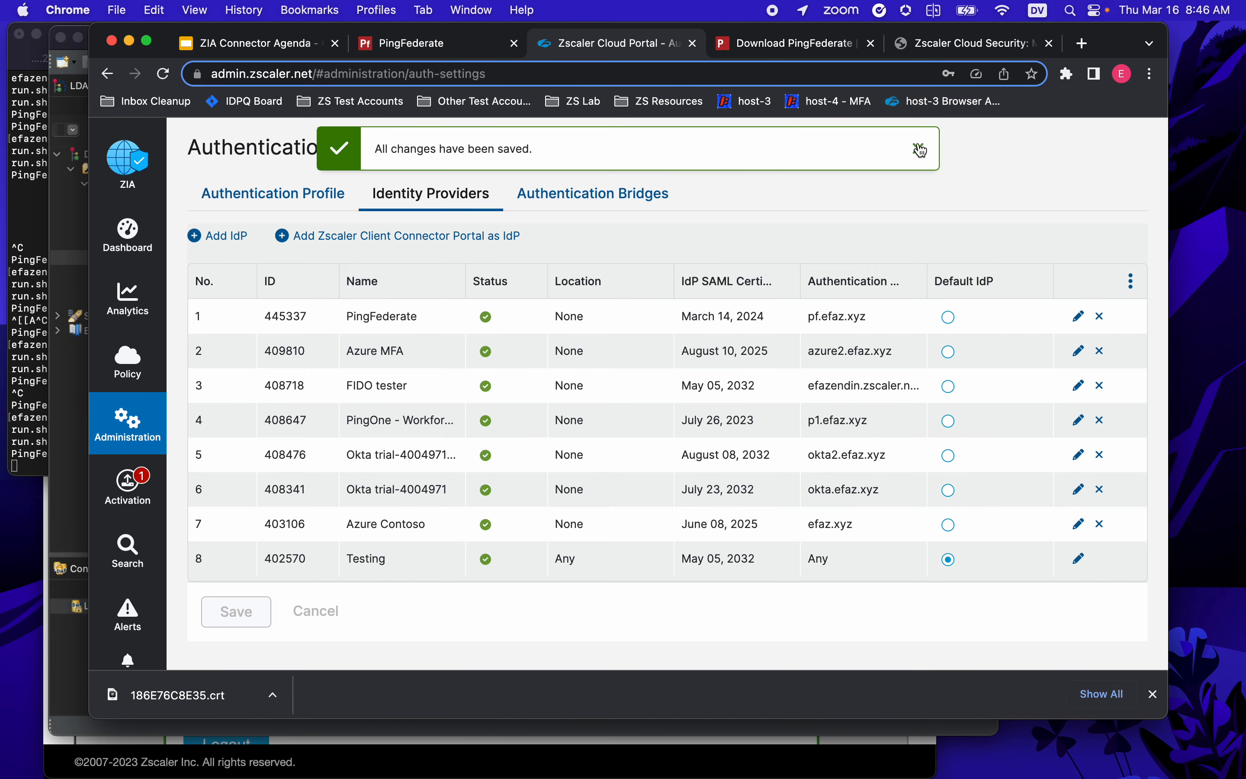
- Edit the PingFederate IdP and switch on Enable SCIM Provisioning
{"action": "double_click", "coordinate": [350, 317]}
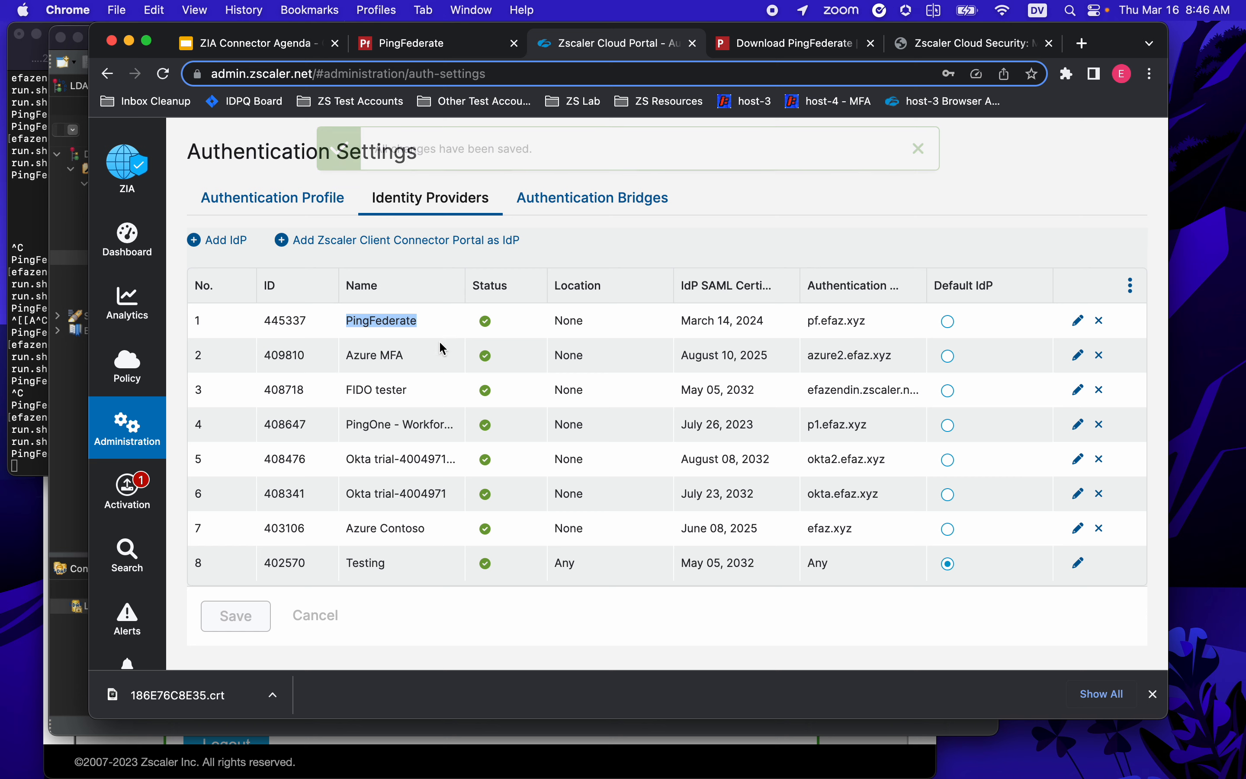
{"action": "left_click", "coordinate": [1078, 320]}
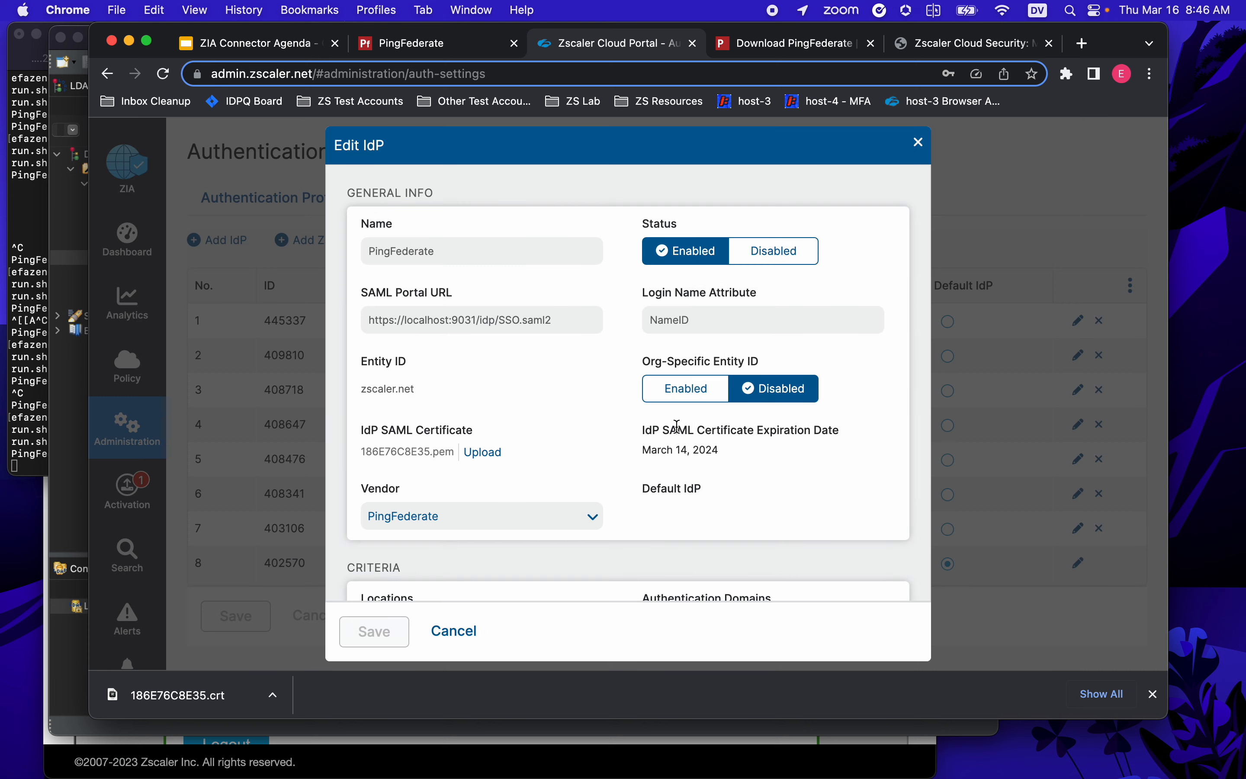
{"action": "scroll", "coordinate": [678, 426], "scroll_direction": "down", "scroll_amount": 10}
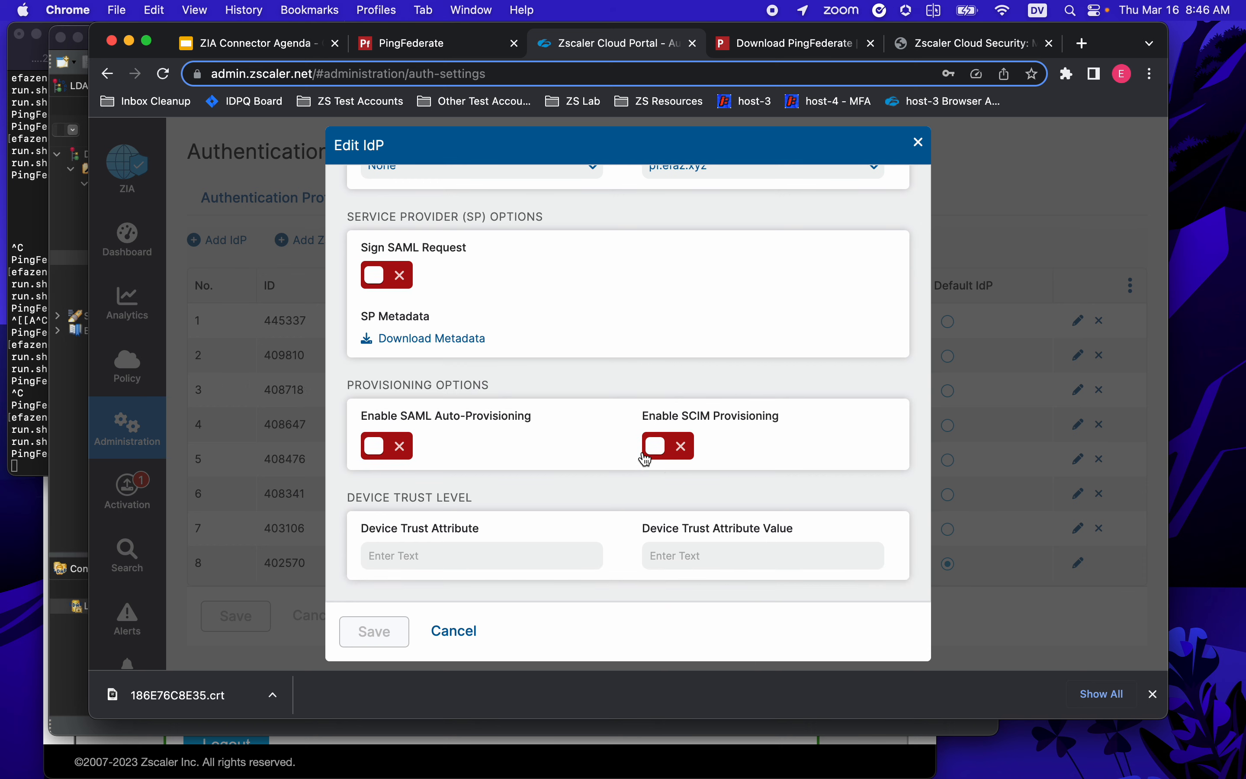
{"action": "left_click", "coordinate": [659, 449]}
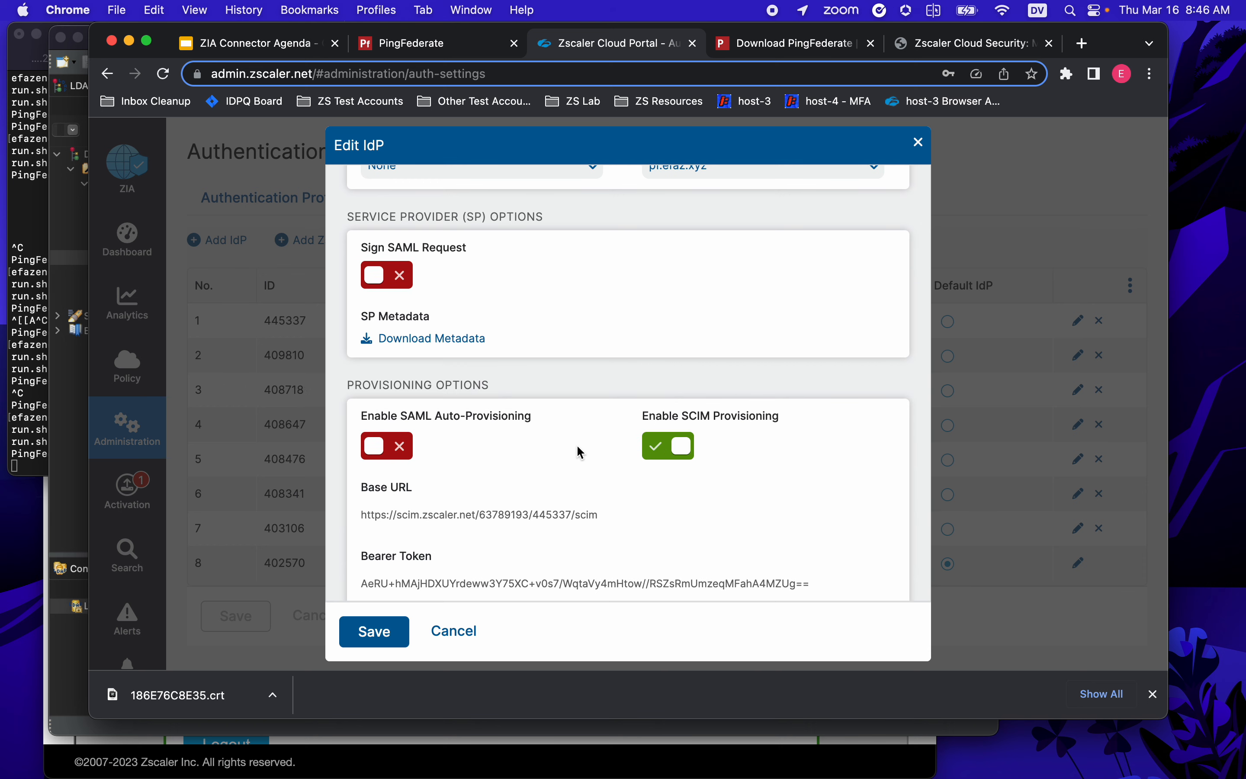
{"action": "mouse_move", "coordinate": [367, 495]}
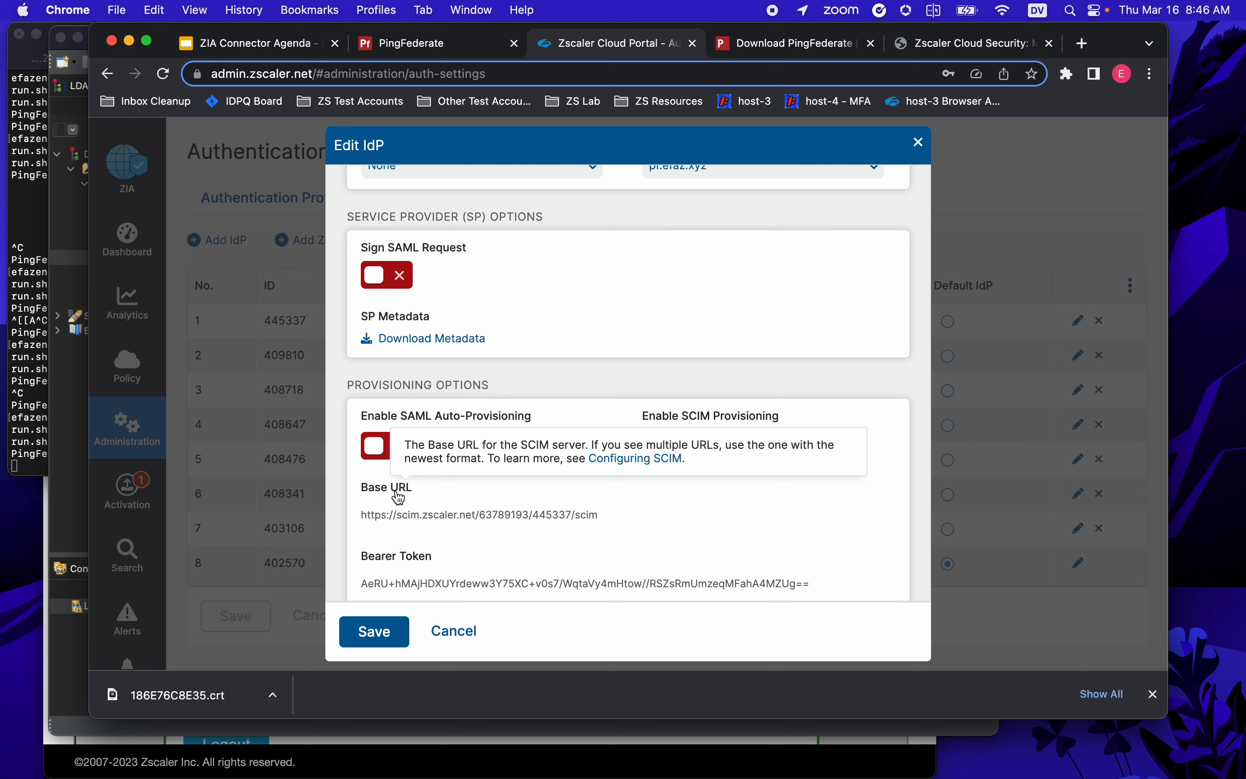
{"action": "mouse_move", "coordinate": [427, 555]}
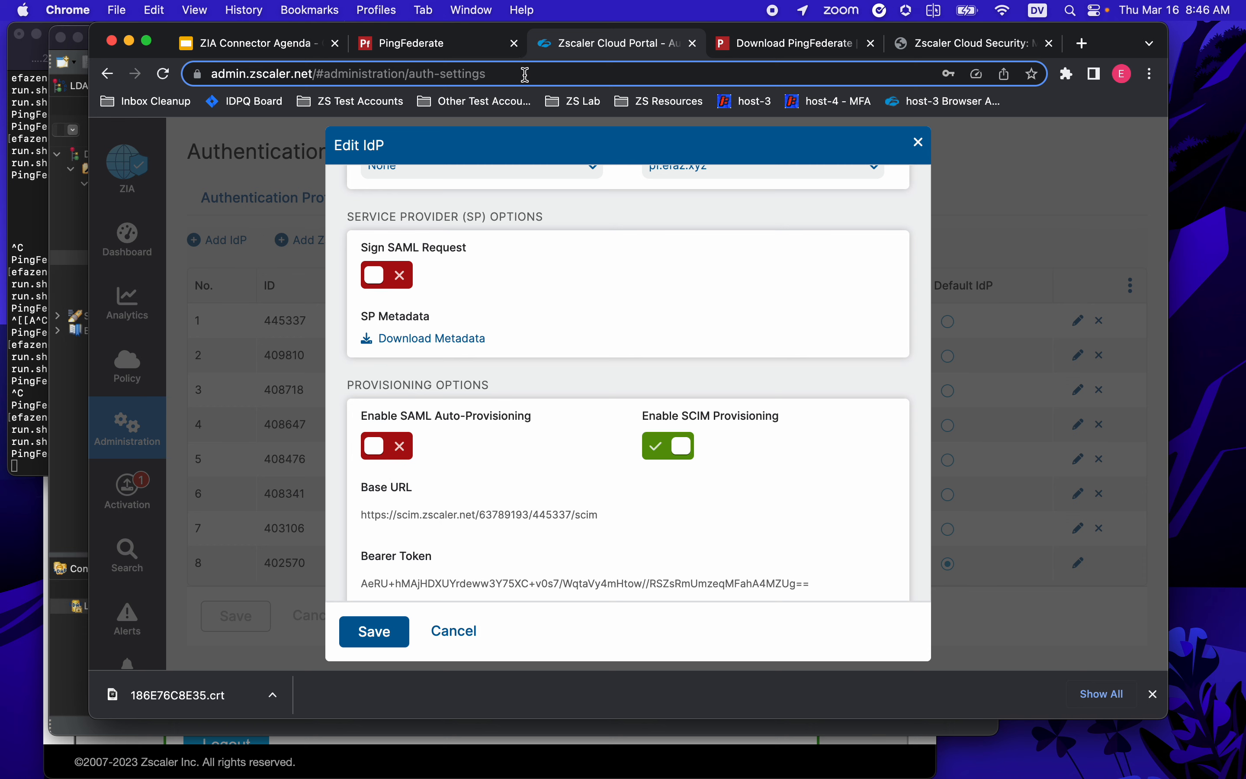
{"action": "left_click", "coordinate": [447, 45]}
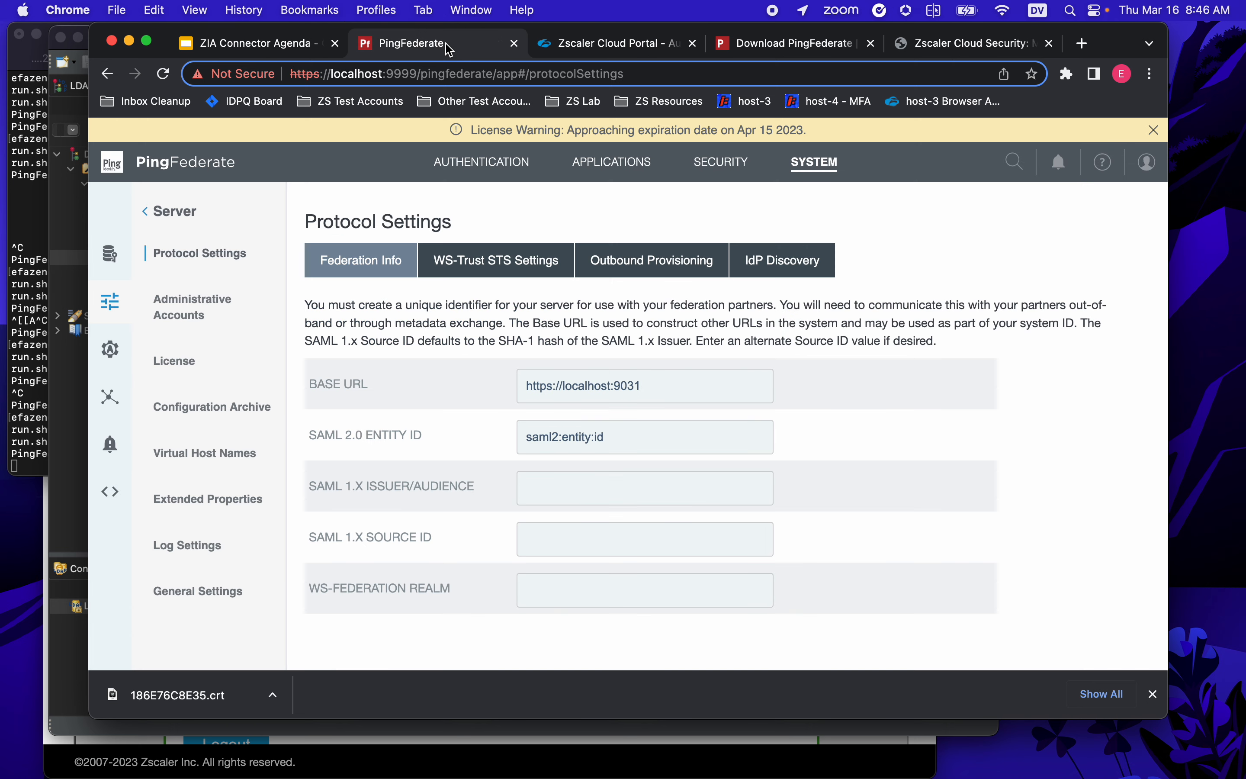
- Create a new SP connection from the ZScaler ZIA Connector template under Applications > SP Connections
{"action": "left_click", "coordinate": [612, 163]}
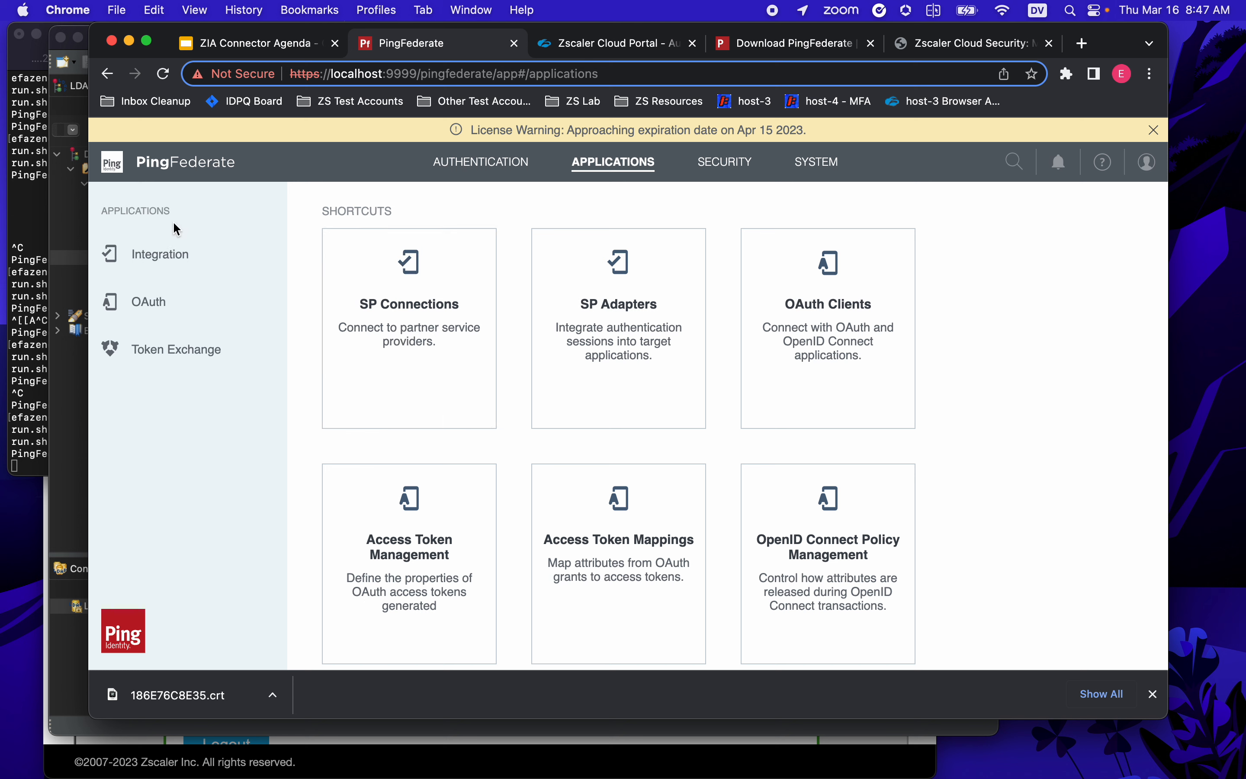
{"action": "left_click", "coordinate": [170, 257]}
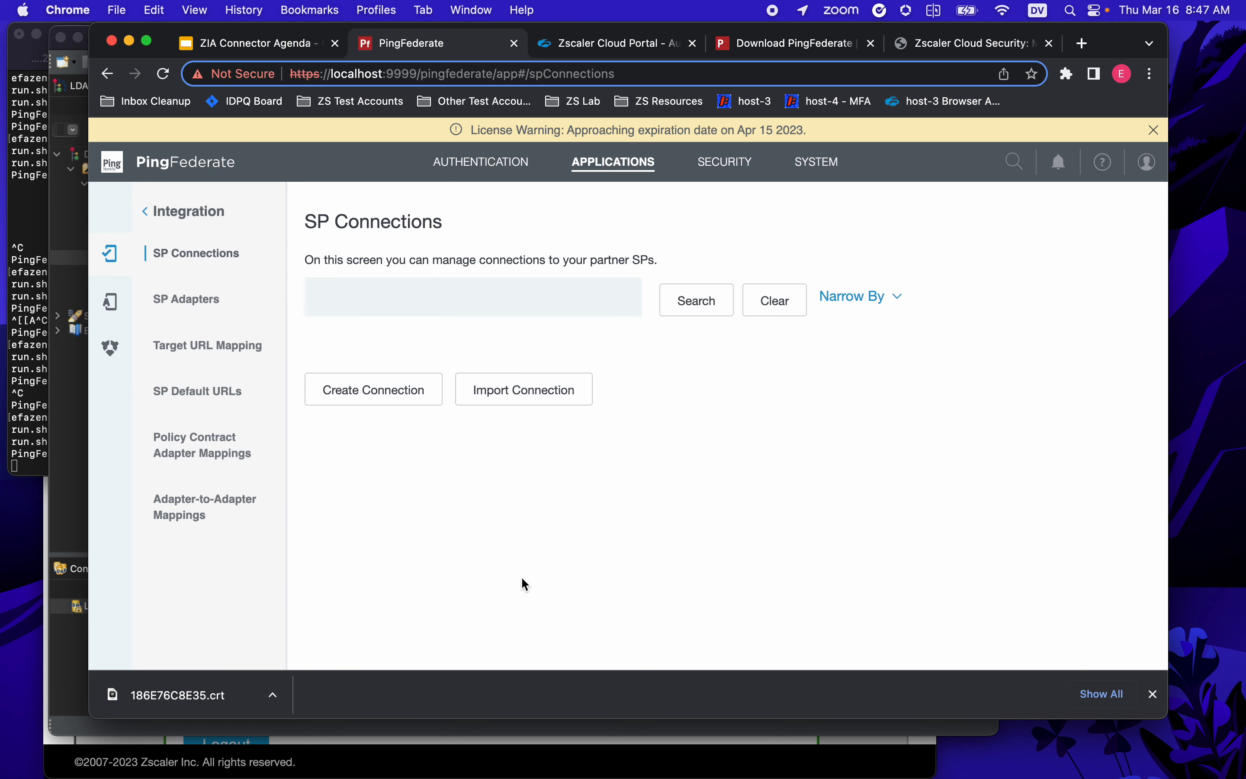
{"action": "left_click", "coordinate": [403, 398]}
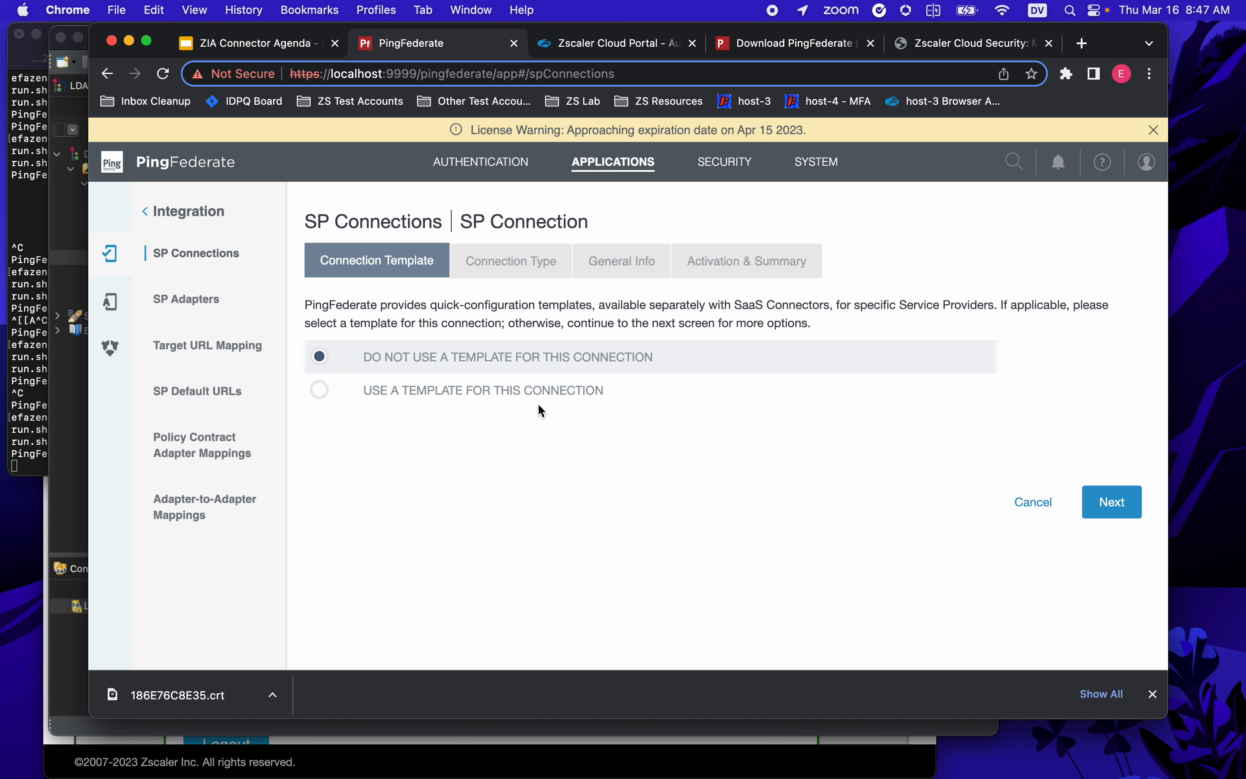
{"action": "left_click", "coordinate": [321, 390]}
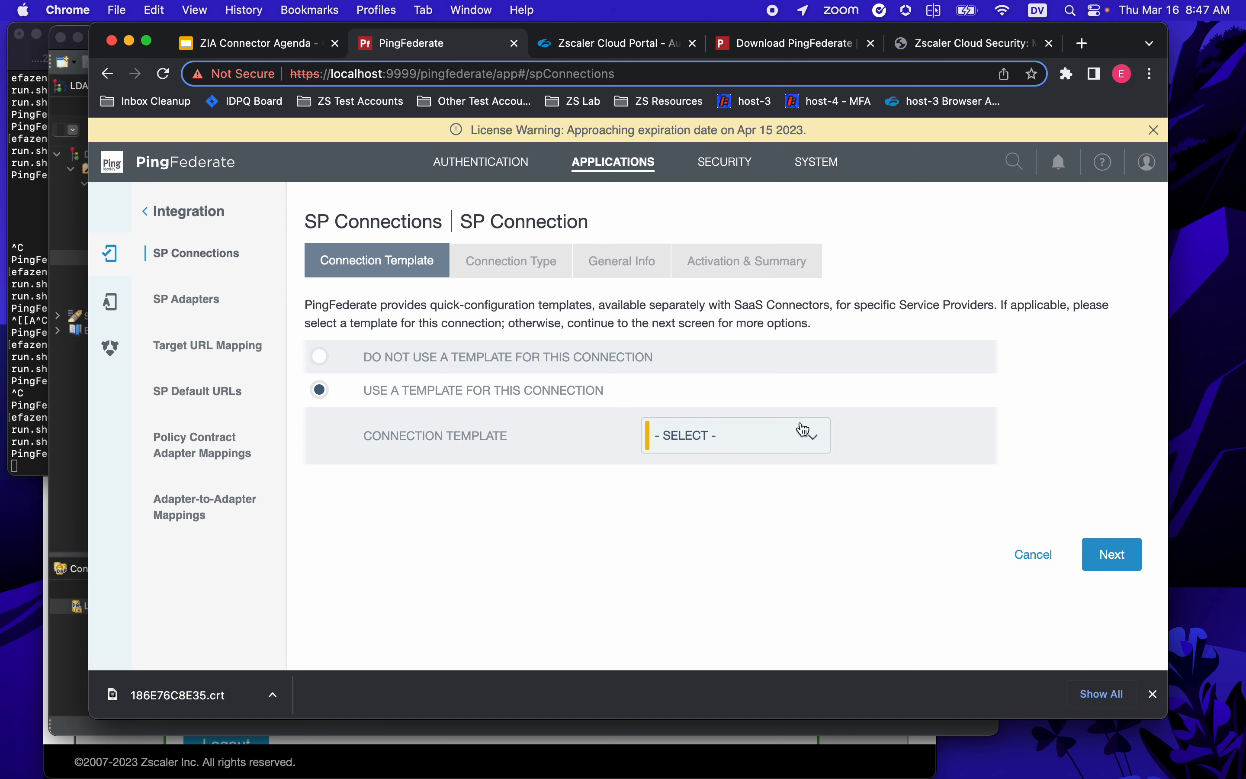
{"action": "left_click", "coordinate": [826, 442]}
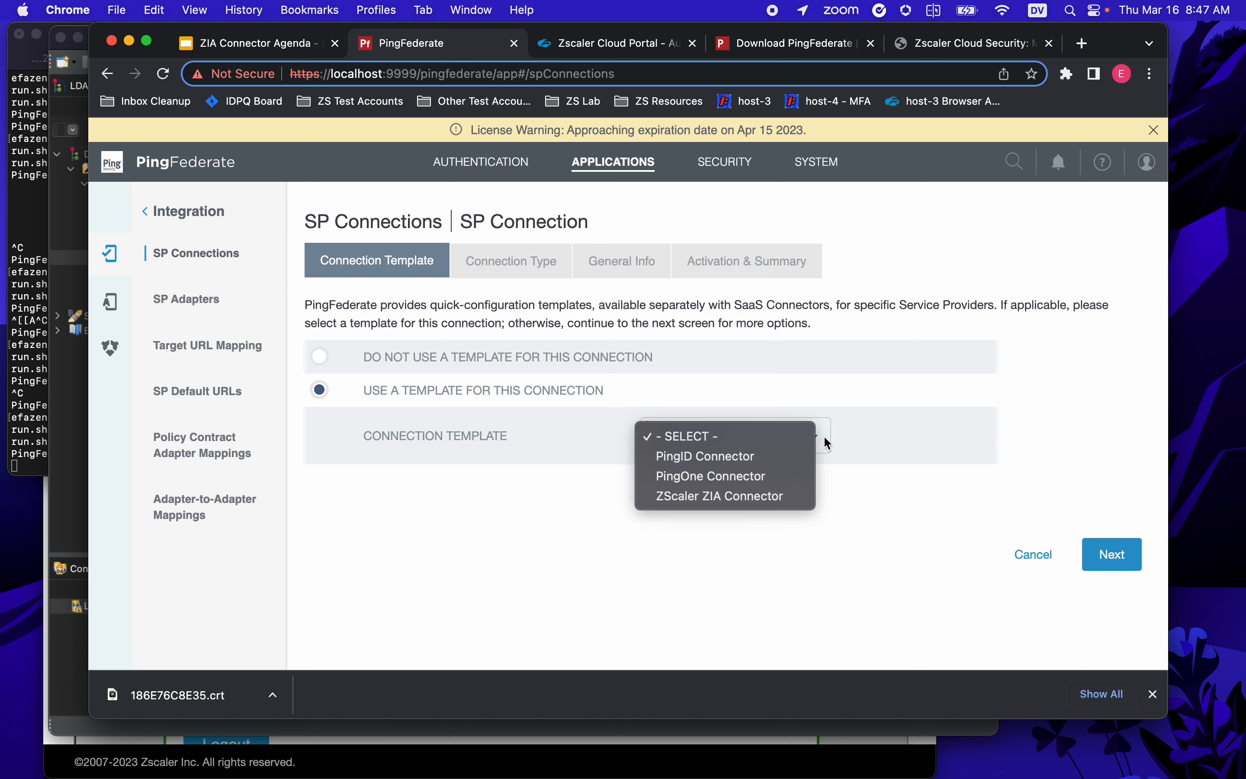
{"action": "left_click", "coordinate": [763, 497]}
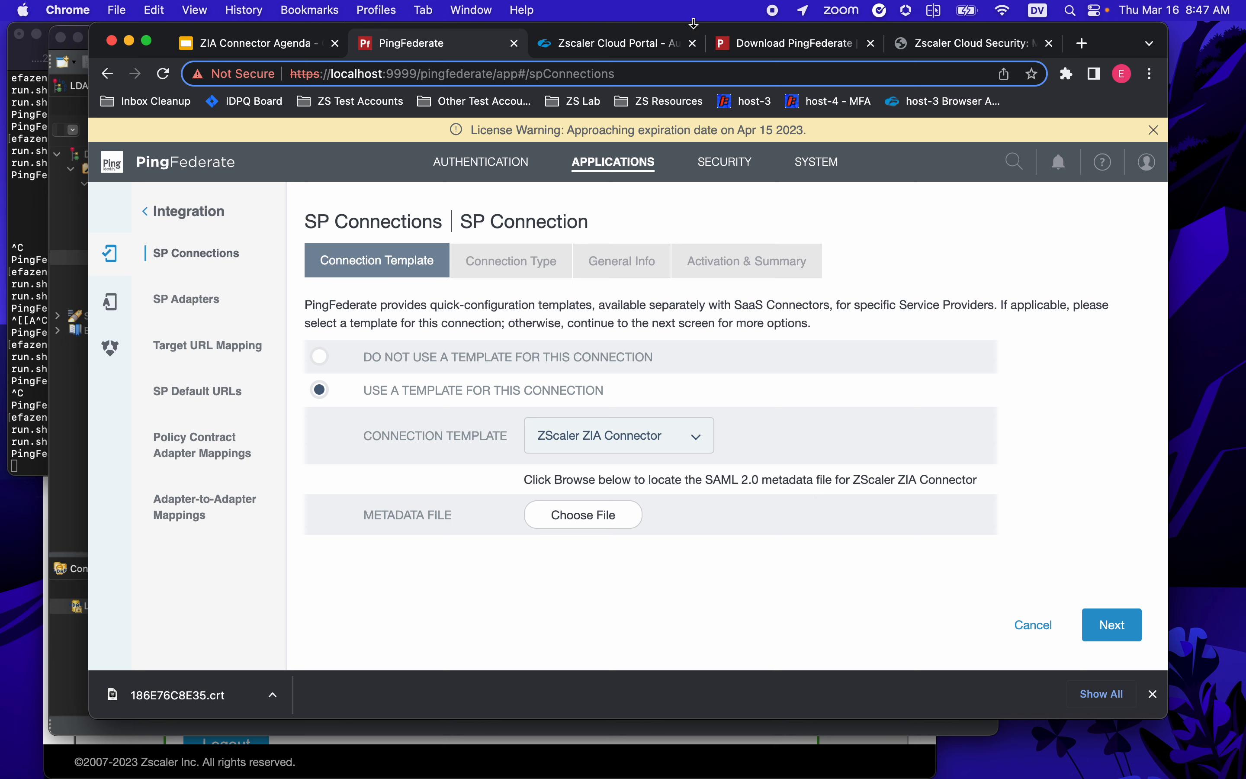
- Download Zscaler's SP metadata as zscaler-metadata.xml from the Edit IdP dialog
{"action": "left_click", "coordinate": [594, 46]}
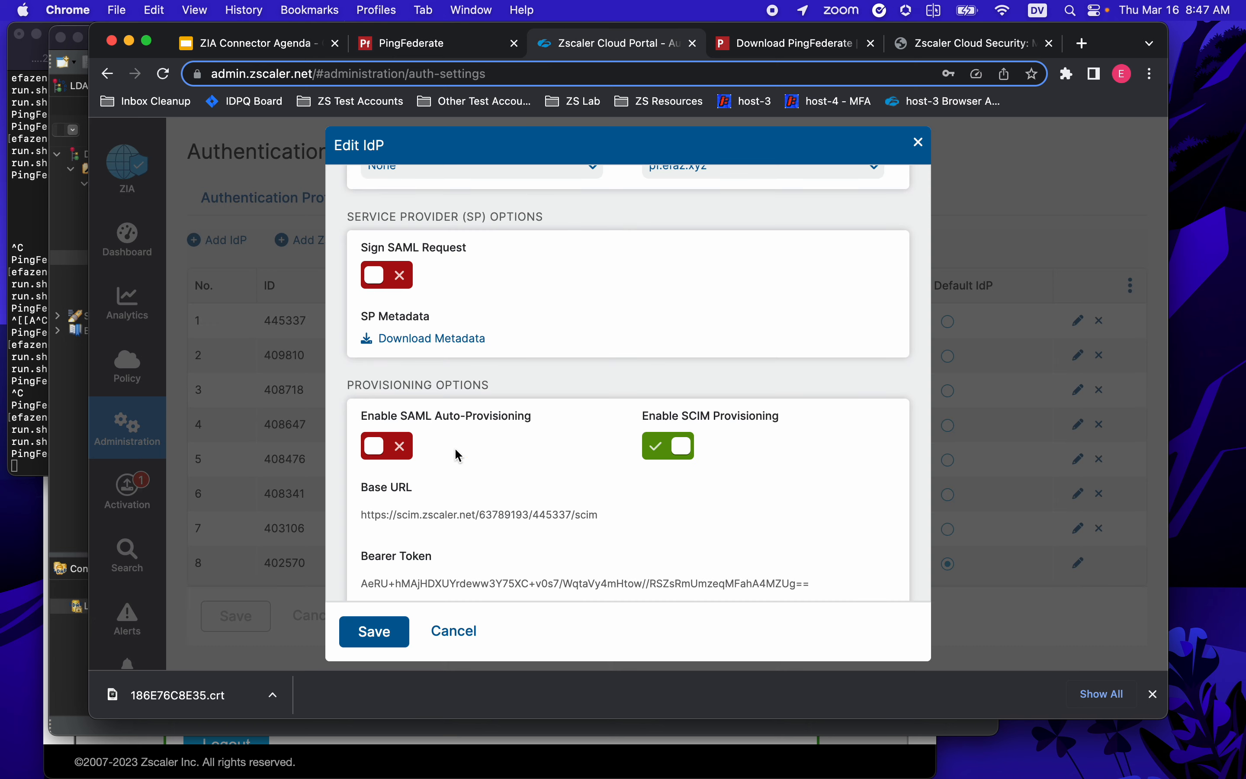
{"action": "scroll", "coordinate": [459, 456], "scroll_direction": "up", "scroll_amount": 3}
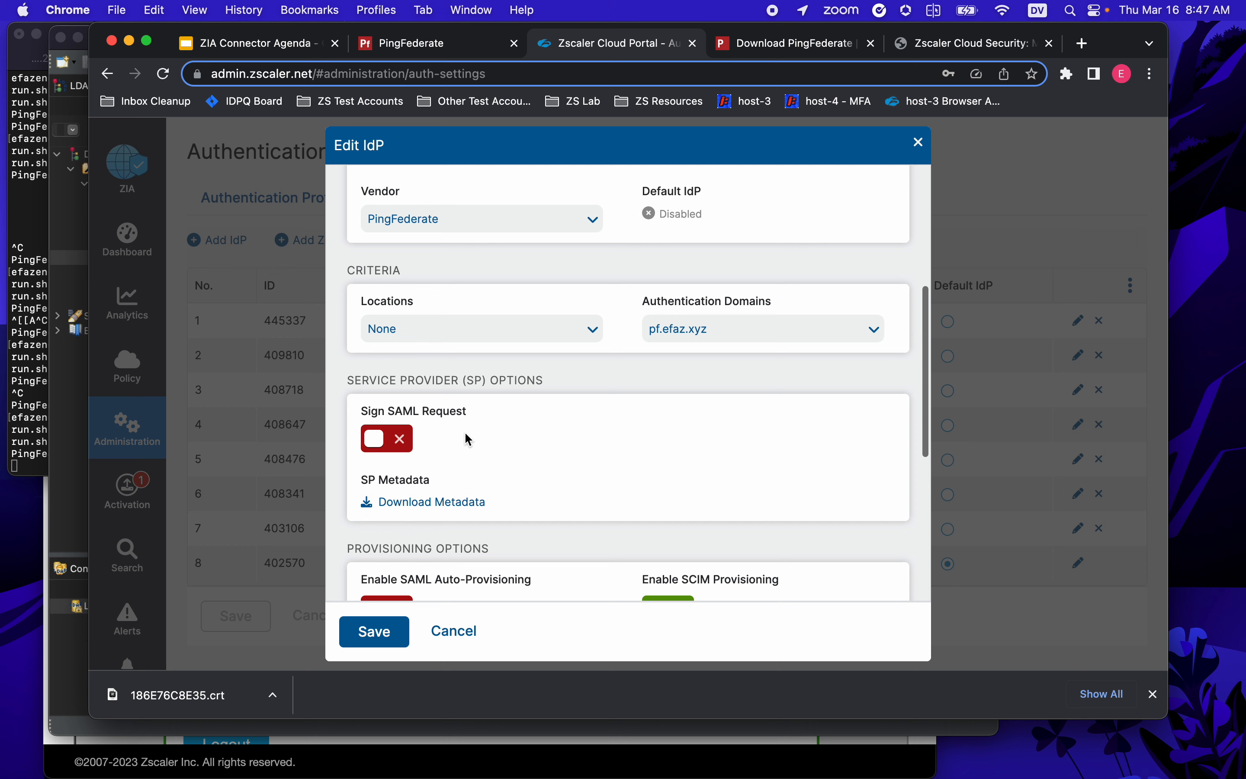
{"action": "left_click", "coordinate": [458, 509]}
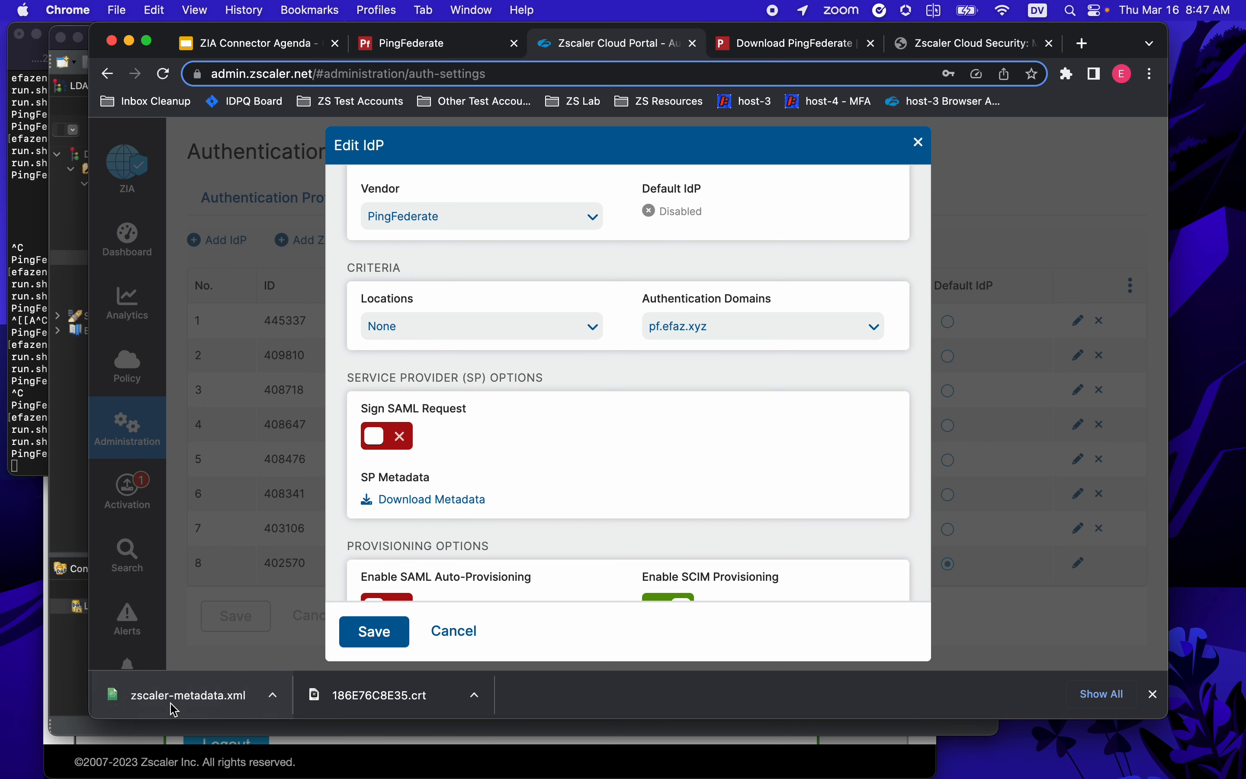
{"action": "left_click", "coordinate": [385, 45]}
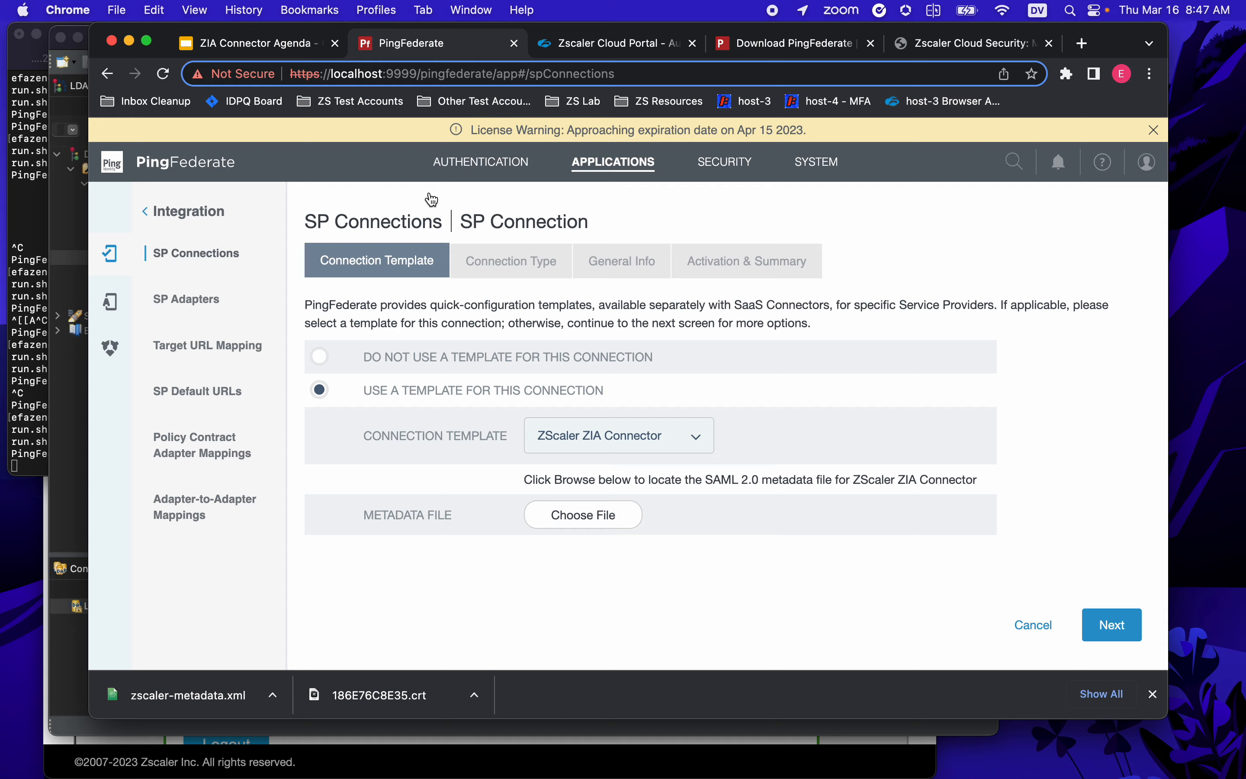
- Upload zscaler-metadata.xml from Downloads as the connection's metadata and continue
{"action": "left_click", "coordinate": [599, 525]}
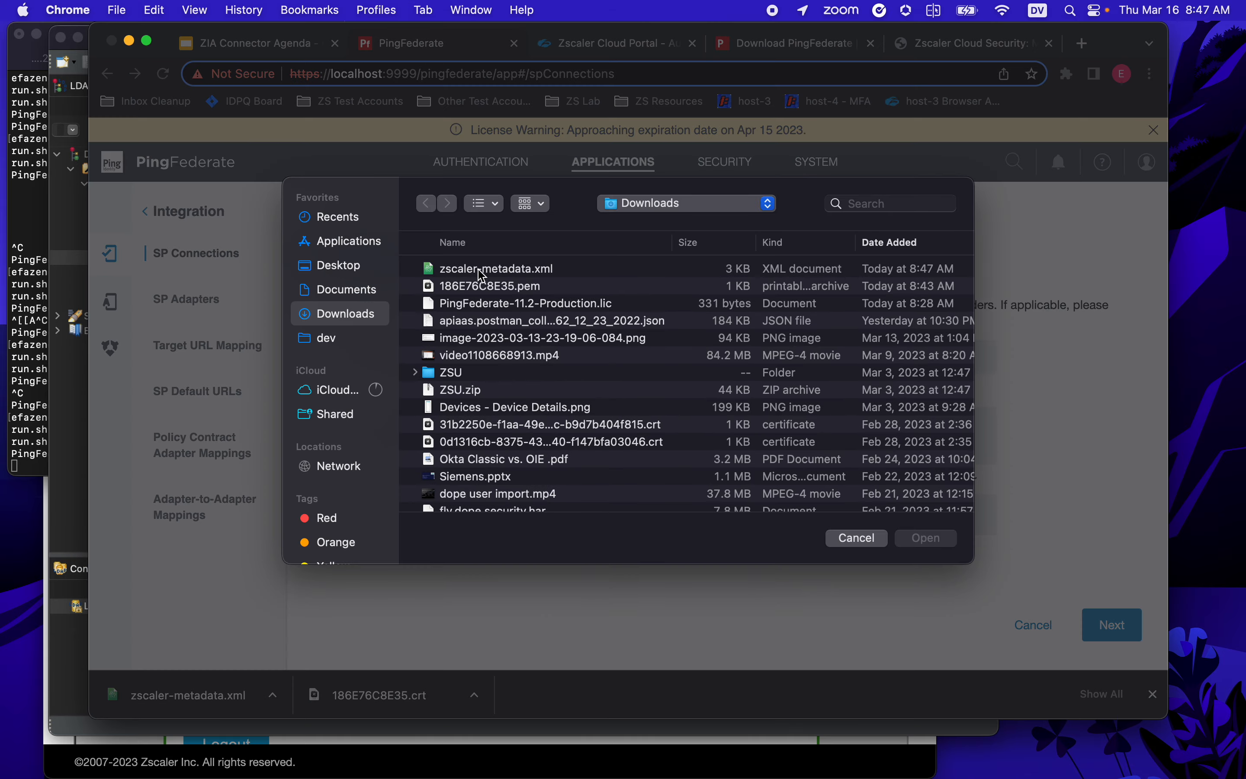
{"action": "left_click", "coordinate": [481, 269]}
{"action": "left_click", "coordinate": [926, 538]}
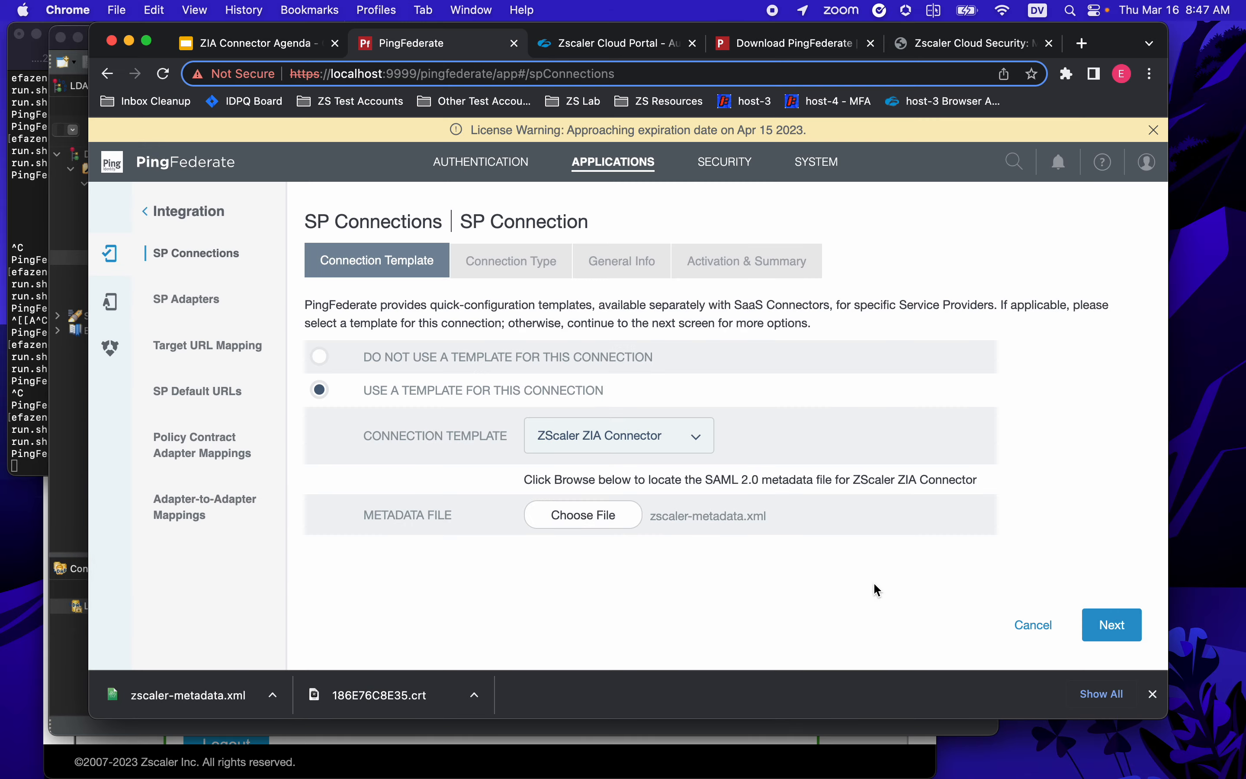
{"action": "left_click", "coordinate": [1112, 623]}
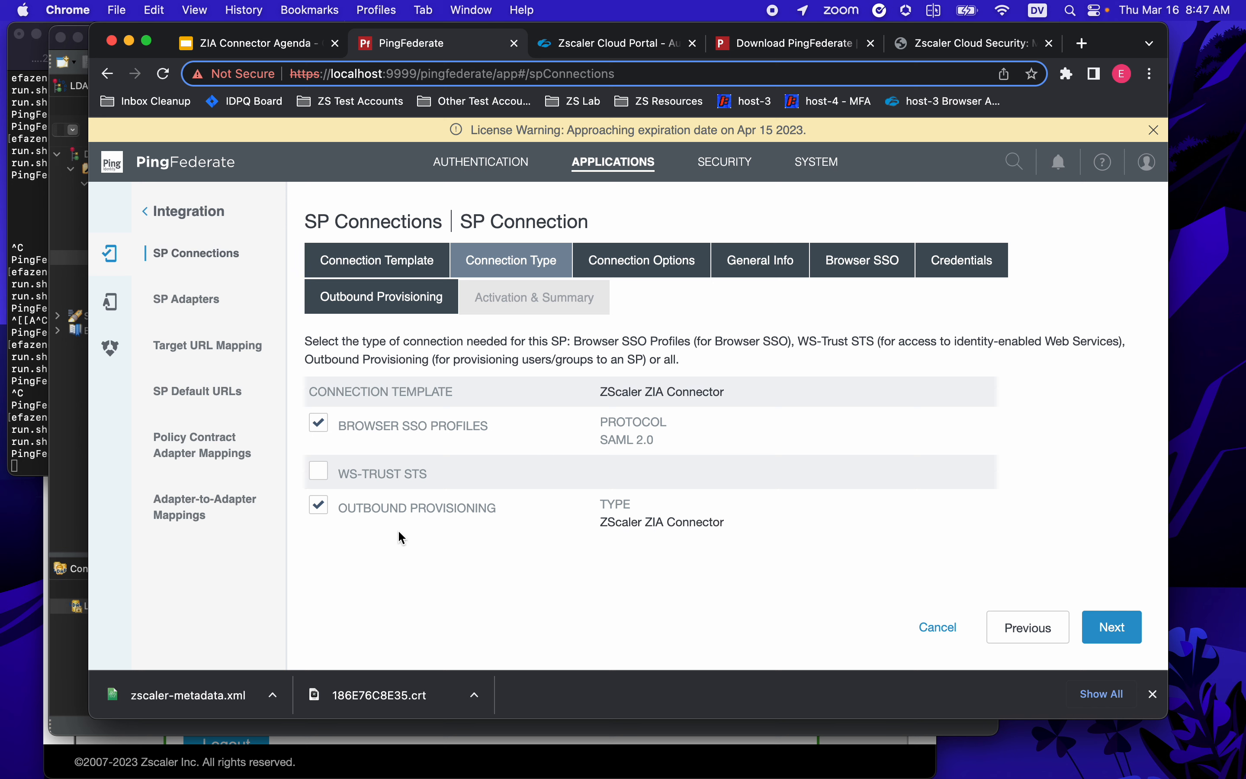
- Advance to General Info and rename the connection to ZIA
{"action": "left_click", "coordinate": [1113, 627]}
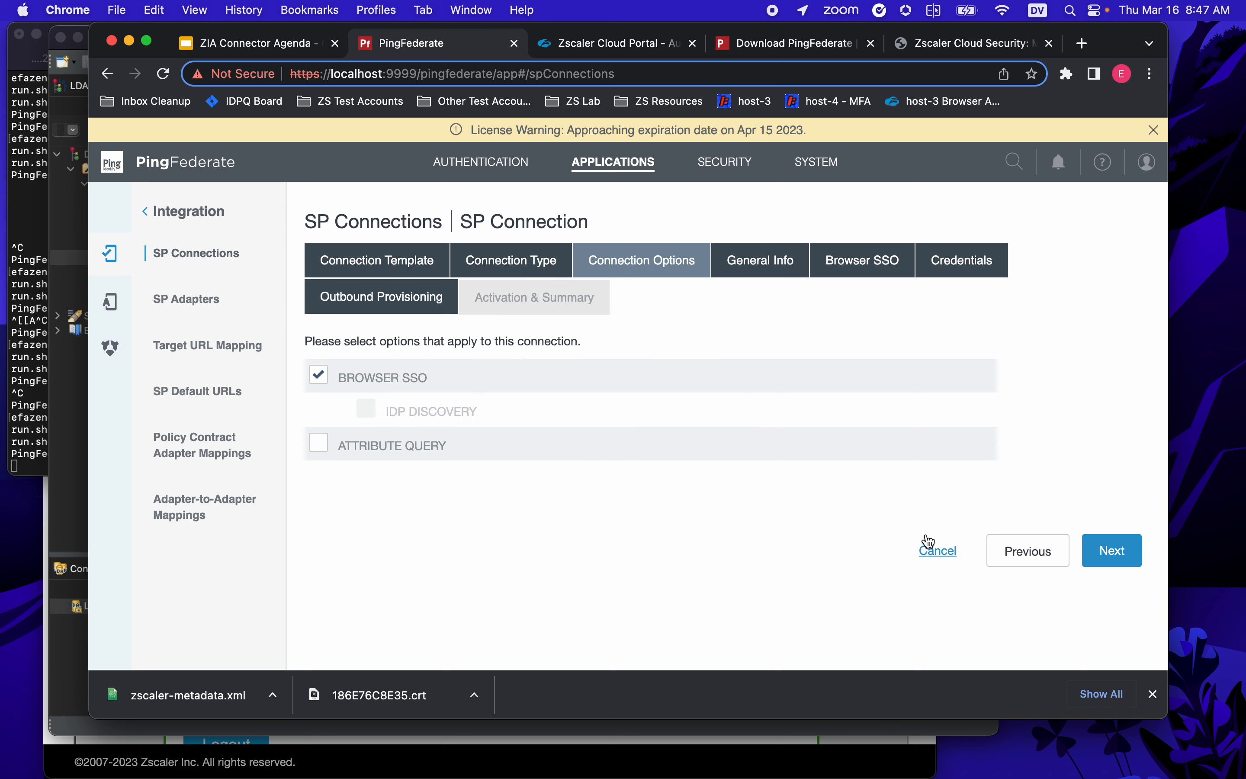
{"action": "left_click", "coordinate": [1112, 550]}
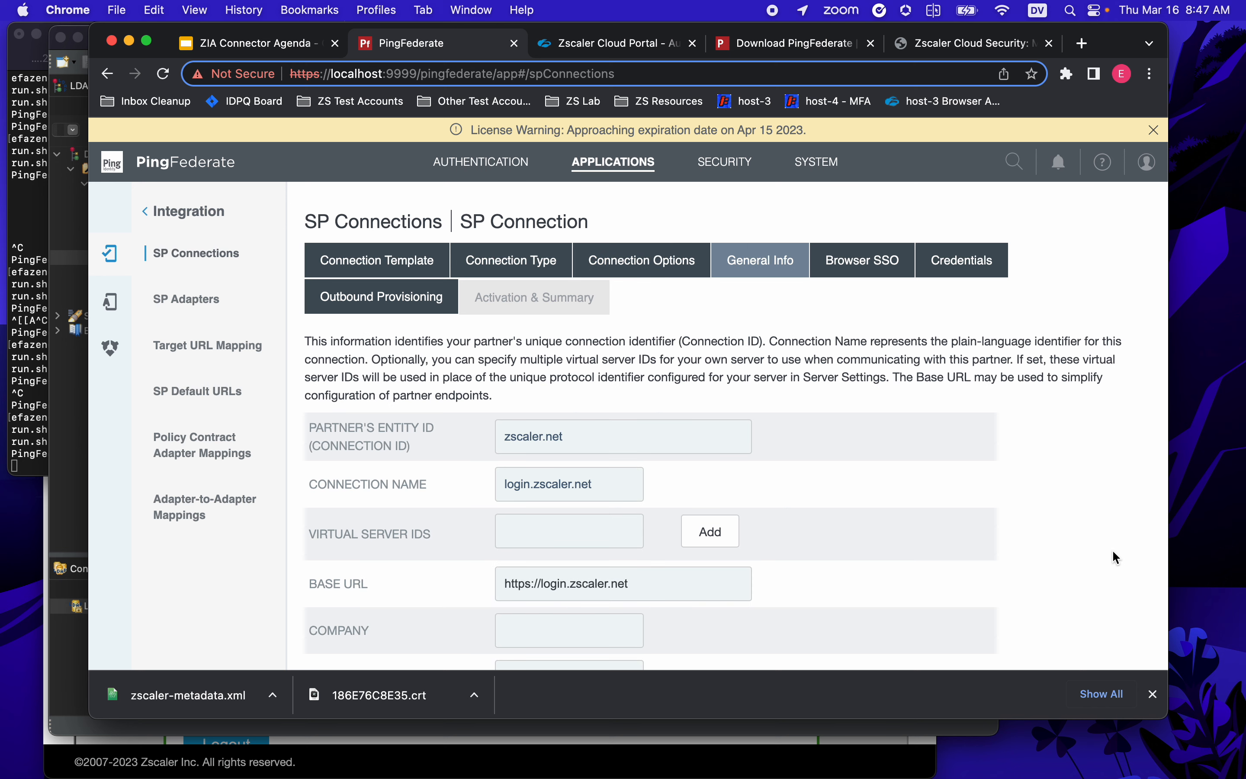
{"action": "scroll", "coordinate": [623, 314], "scroll_direction": "down", "scroll_amount": 3}
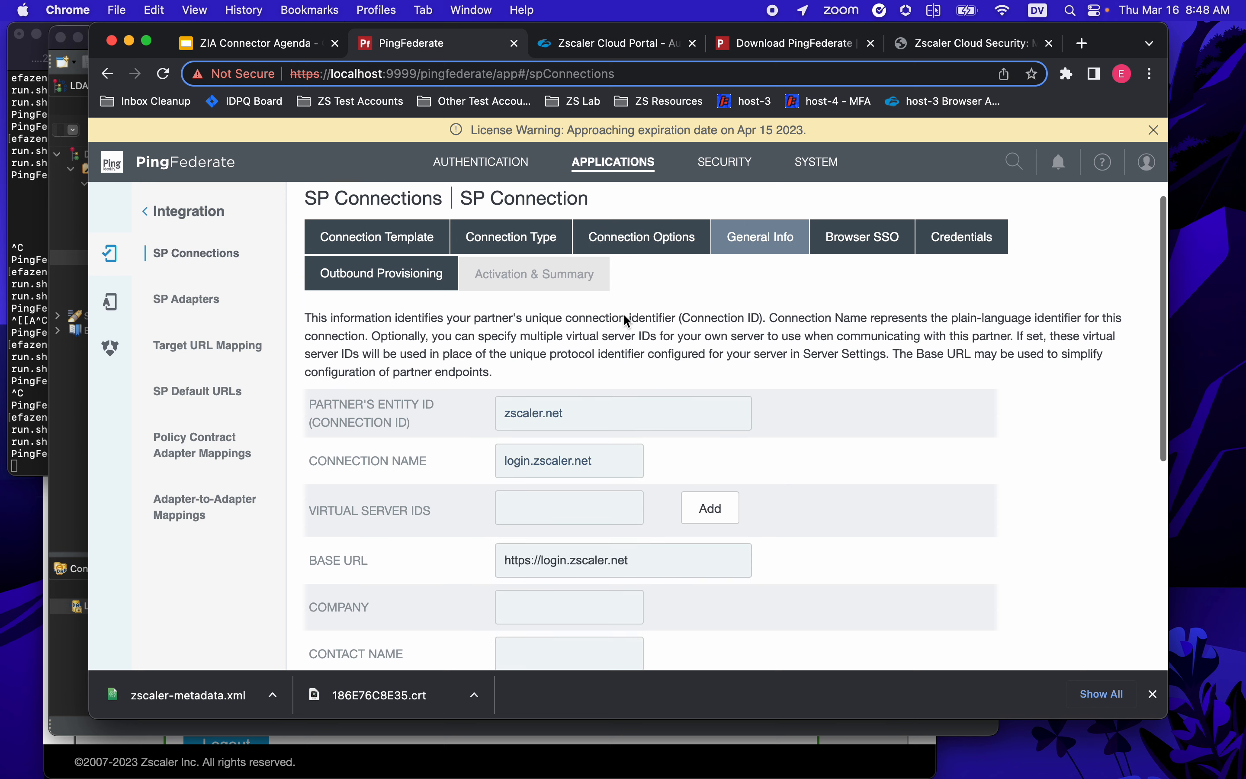
{"action": "scroll", "coordinate": [623, 313], "scroll_direction": "down", "scroll_amount": 1}
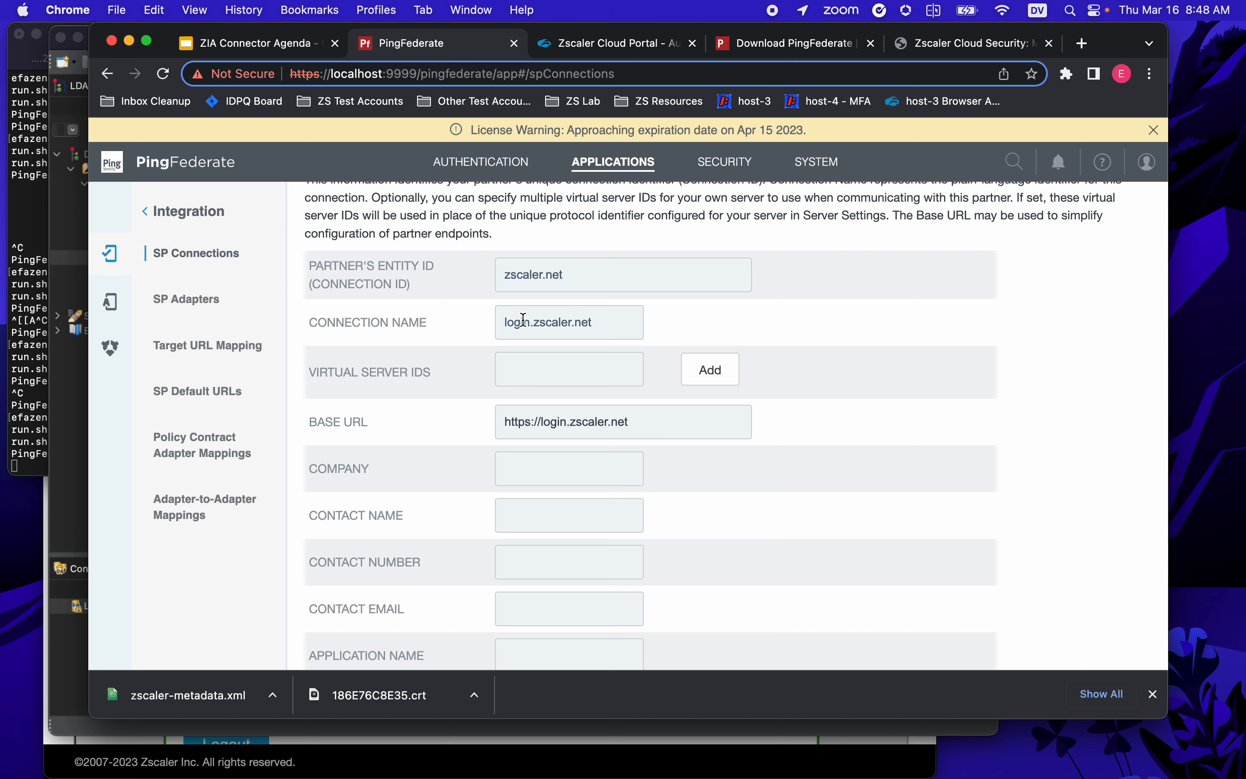
{"action": "scroll", "coordinate": [556, 319], "scroll_direction": "down", "scroll_amount": 1}
{"action": "double_click", "coordinate": [547, 321]}
{"action": "type", "text": "ZIA"}
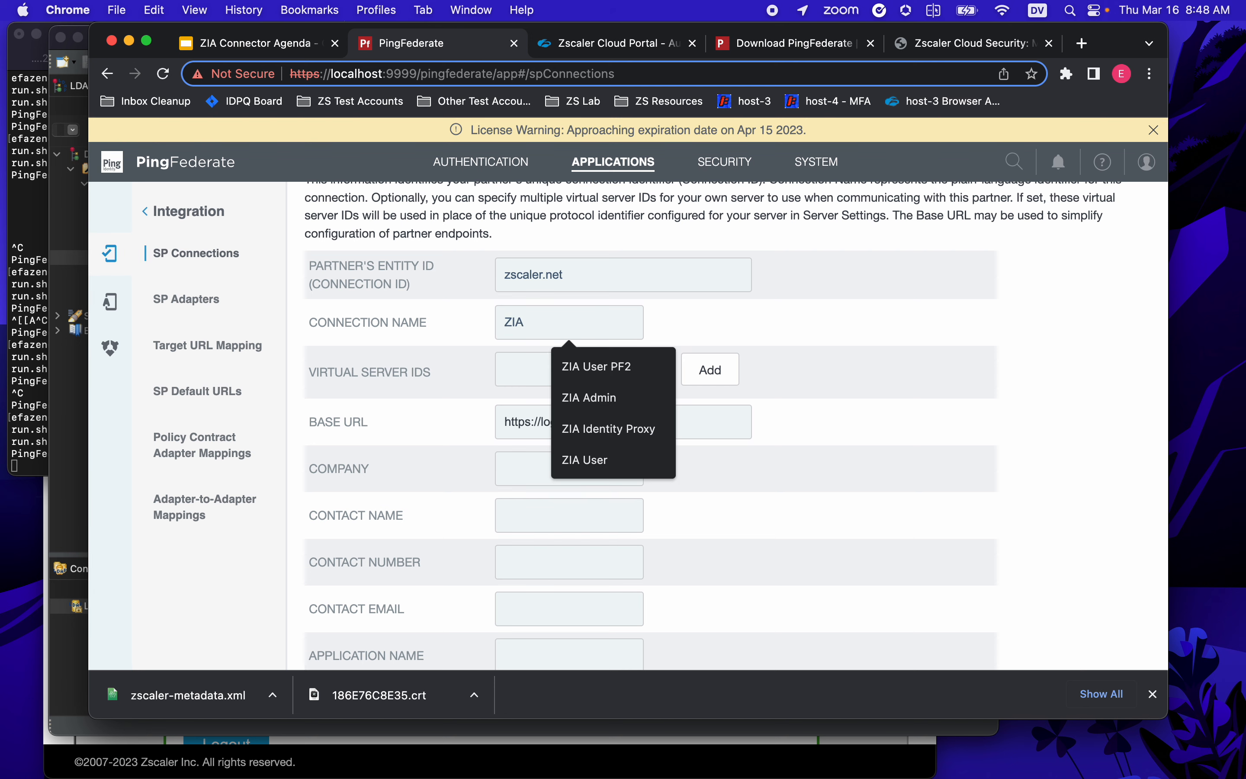
{"action": "key", "text": "Escape"}
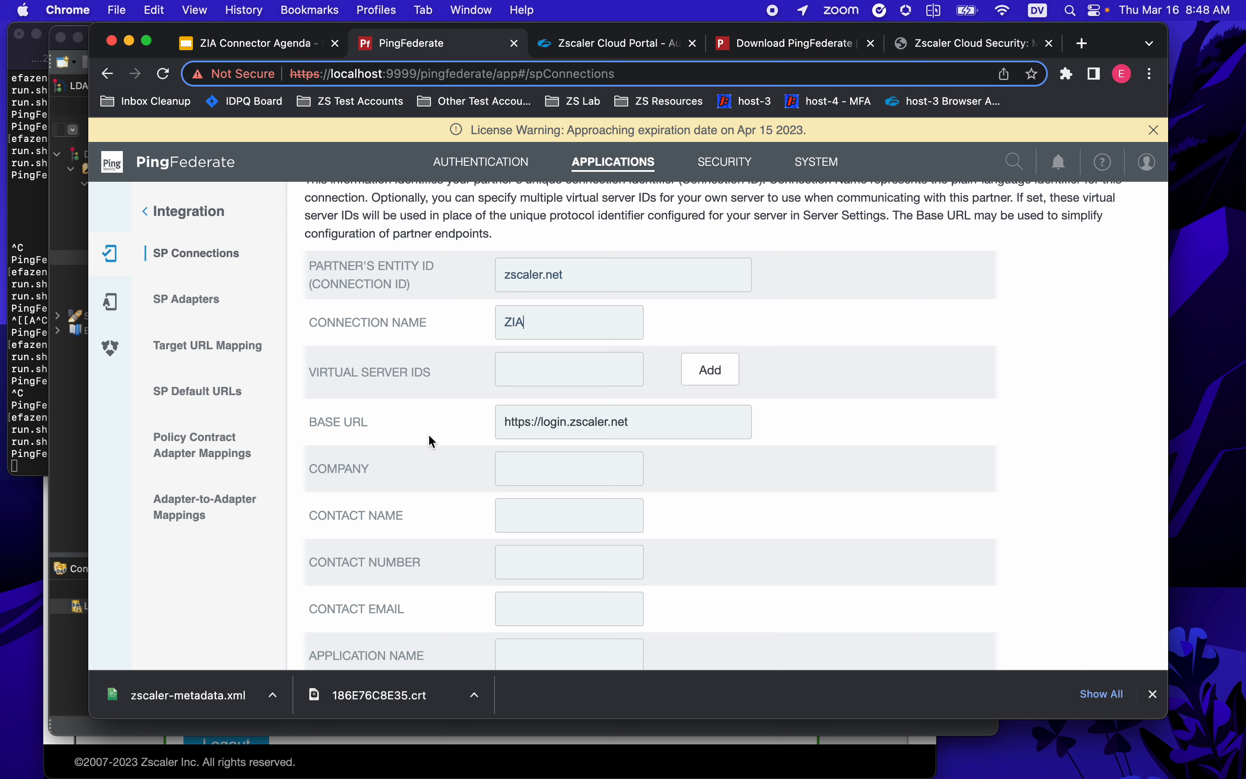
{"action": "left_click", "coordinate": [655, 423]}
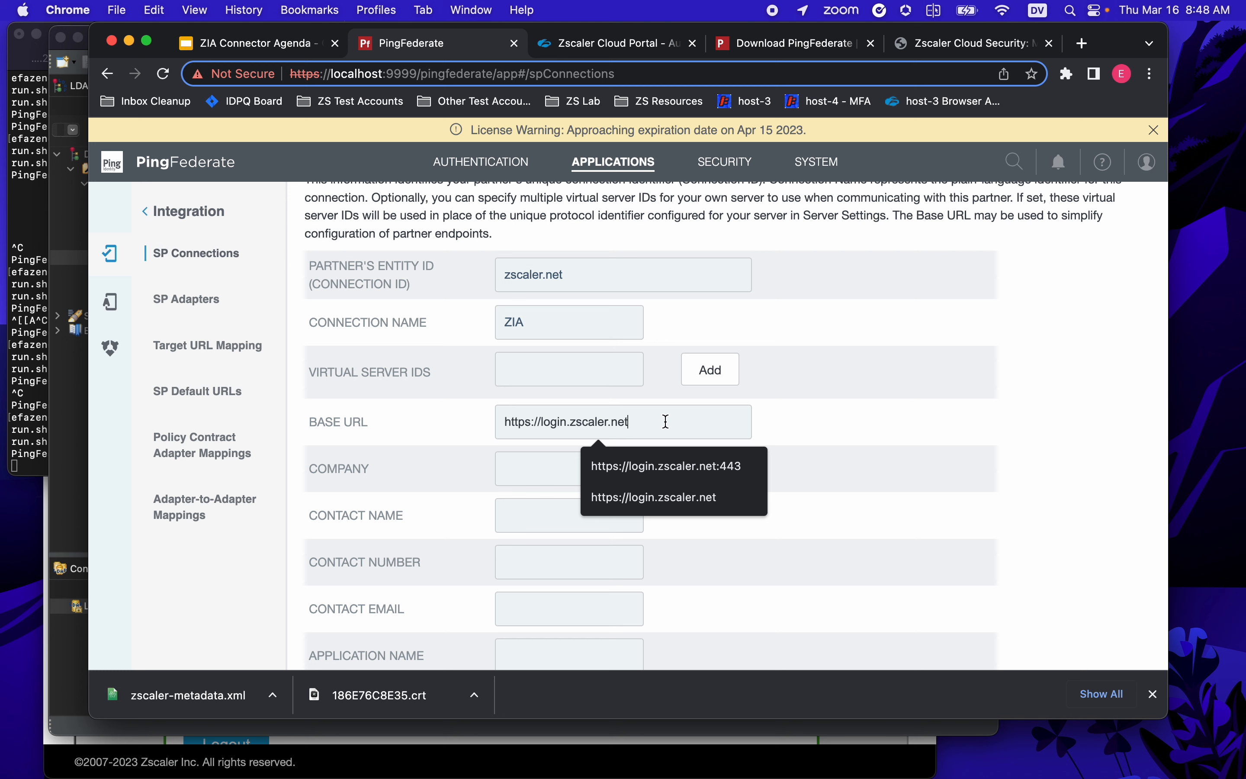
{"action": "type", "text": ":443"}
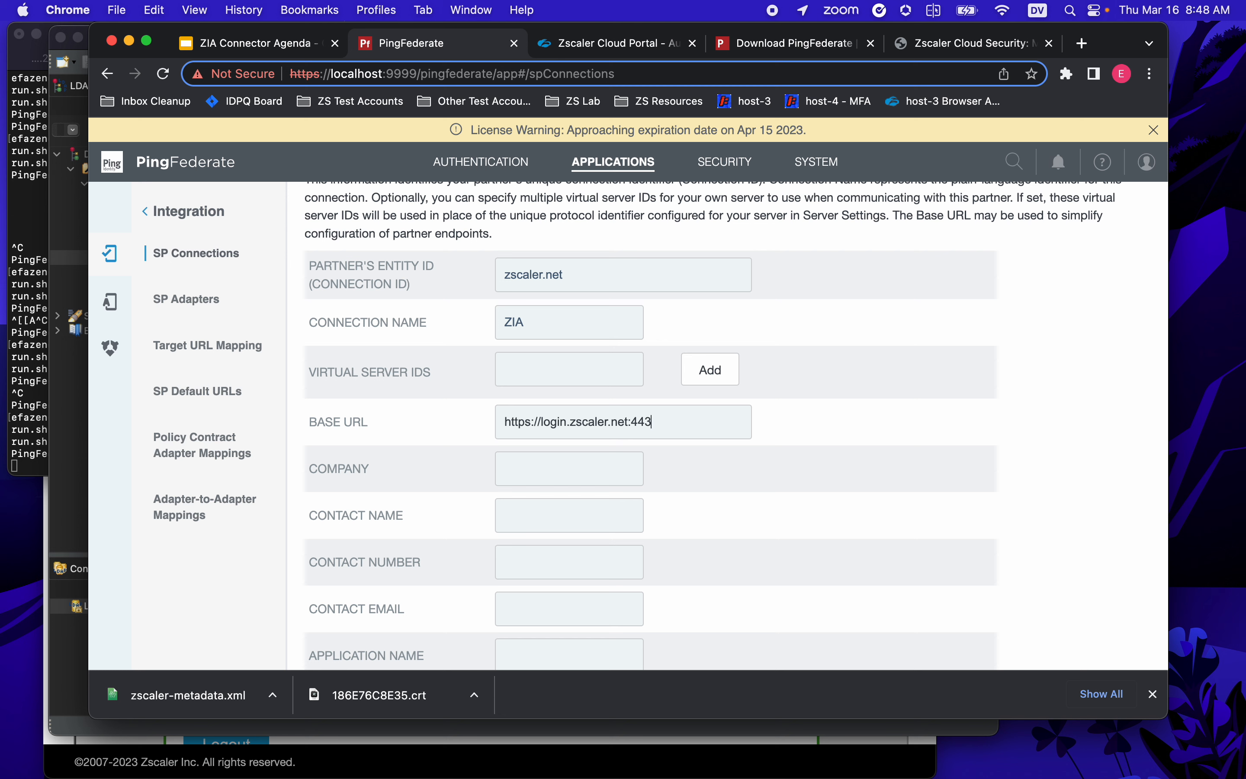
{"action": "scroll", "coordinate": [807, 417], "scroll_direction": "down", "scroll_amount": 3}
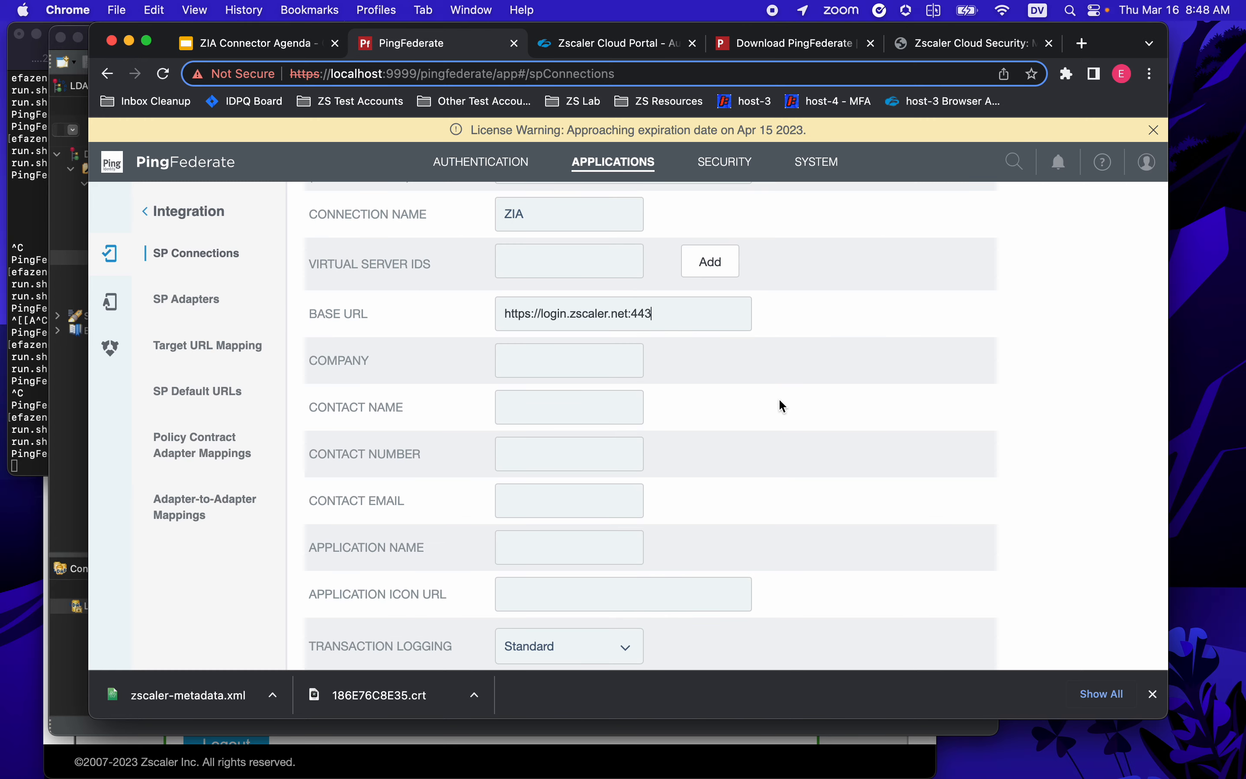
{"action": "scroll", "coordinate": [804, 412], "scroll_direction": "down", "scroll_amount": 3}
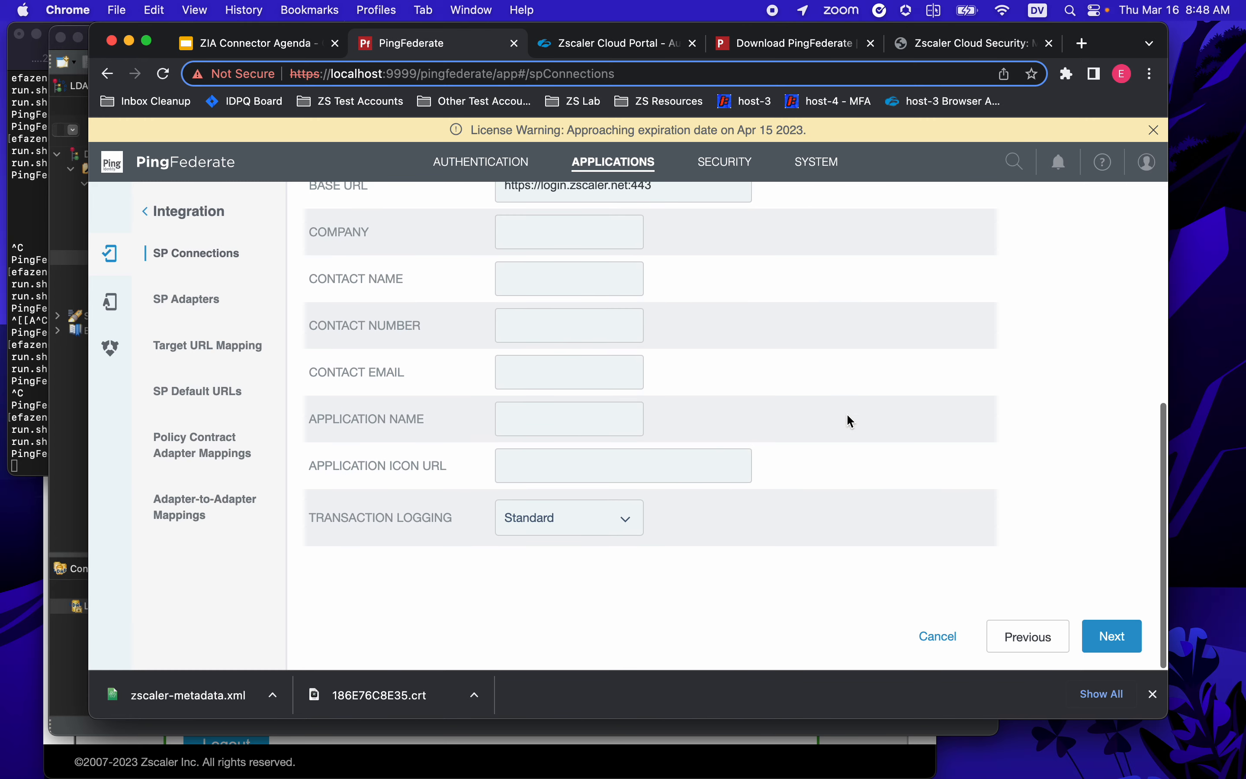
{"action": "left_click", "coordinate": [1133, 638]}
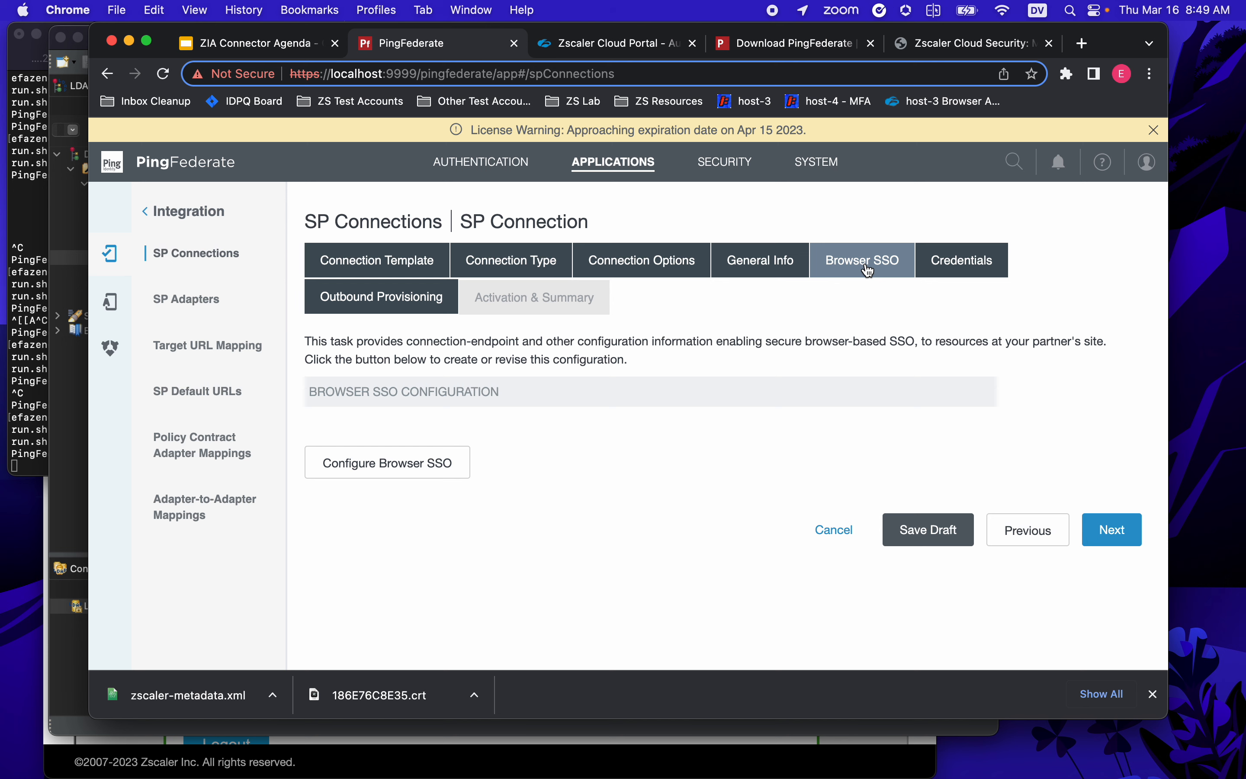
- Under Browser SSO's Assertion Creation, add a new authentication policy mapping
{"action": "left_click", "coordinate": [434, 463]}
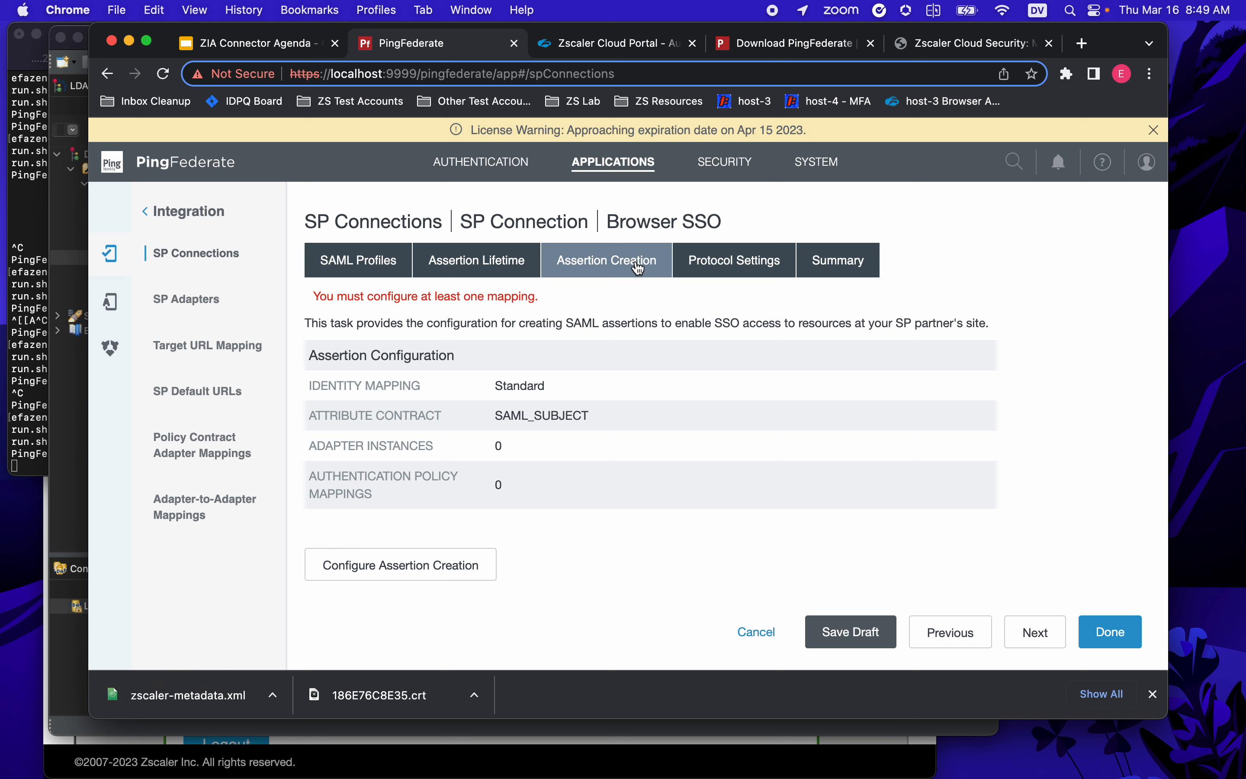
{"action": "left_click", "coordinate": [395, 566]}
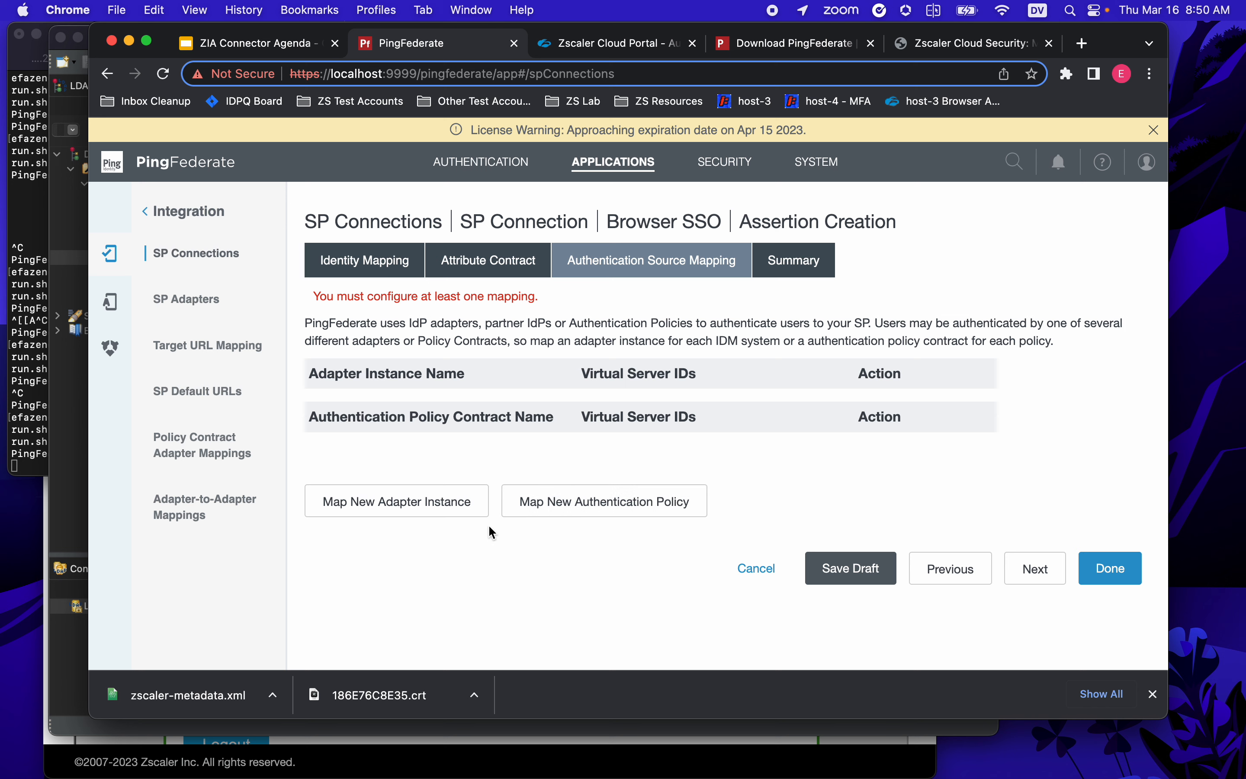
{"action": "left_click", "coordinate": [608, 513]}
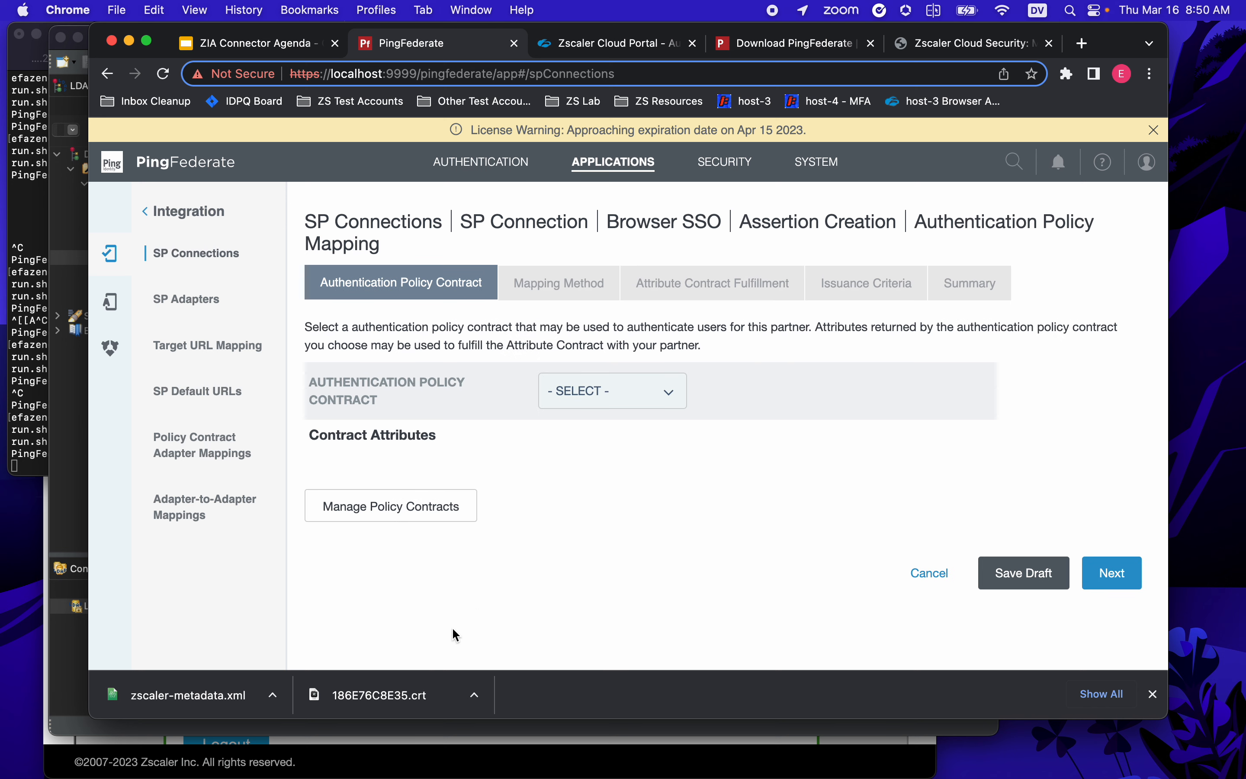
- Select the 'subject' authentication policy contract for the mapping
{"action": "left_click", "coordinate": [668, 400]}
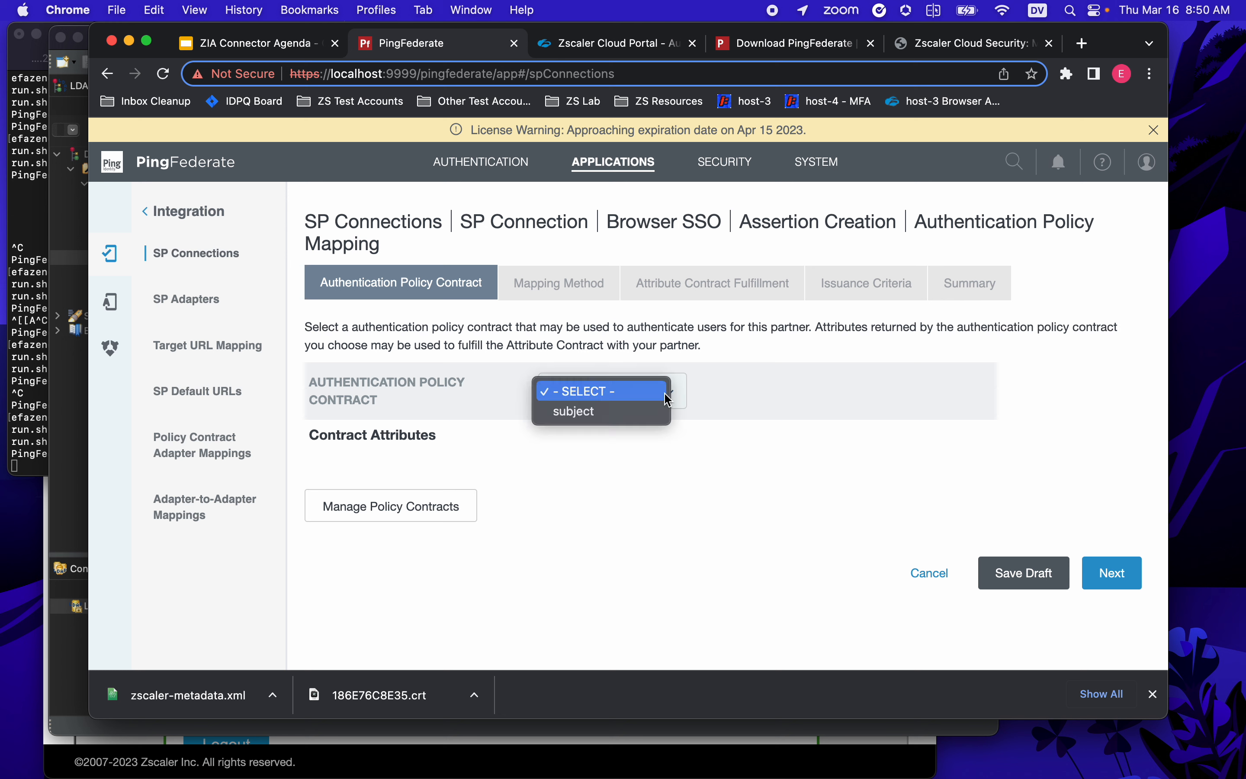
{"action": "left_click", "coordinate": [647, 412]}
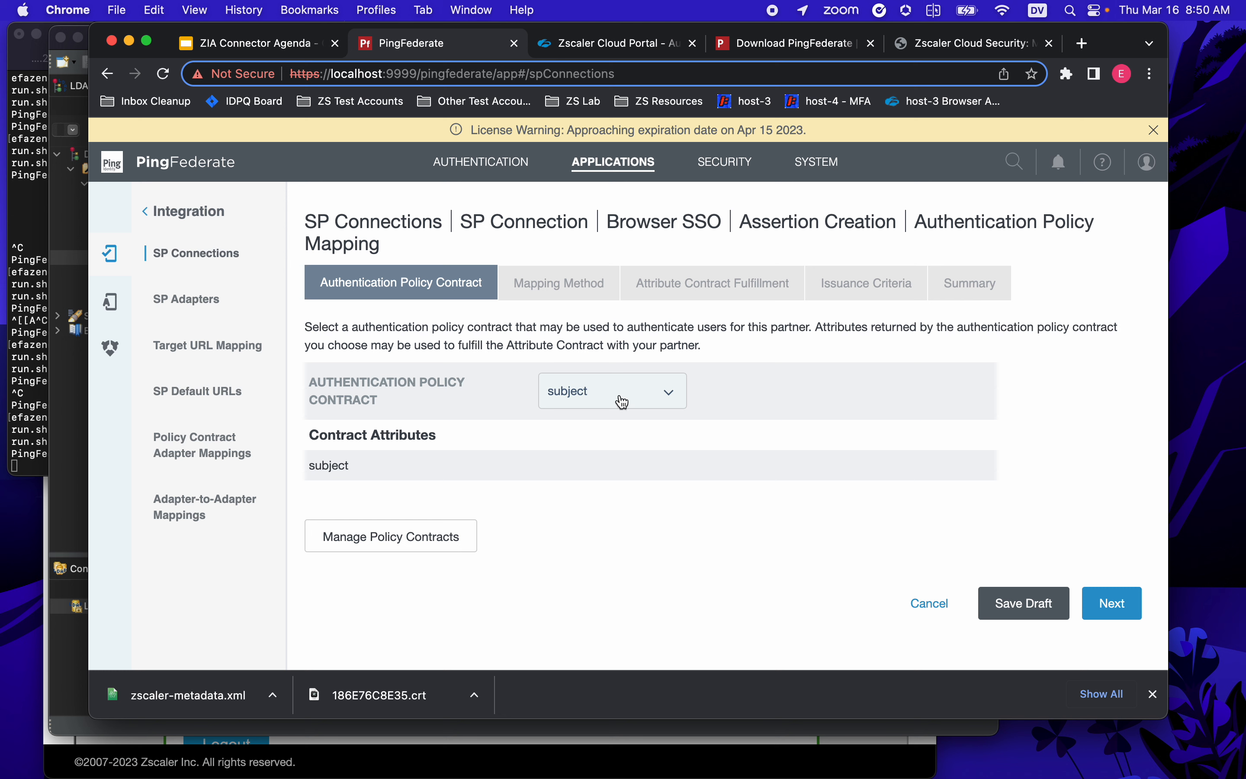
{"action": "double_click", "coordinate": [327, 465]}
{"action": "left_click", "coordinate": [1111, 603]}
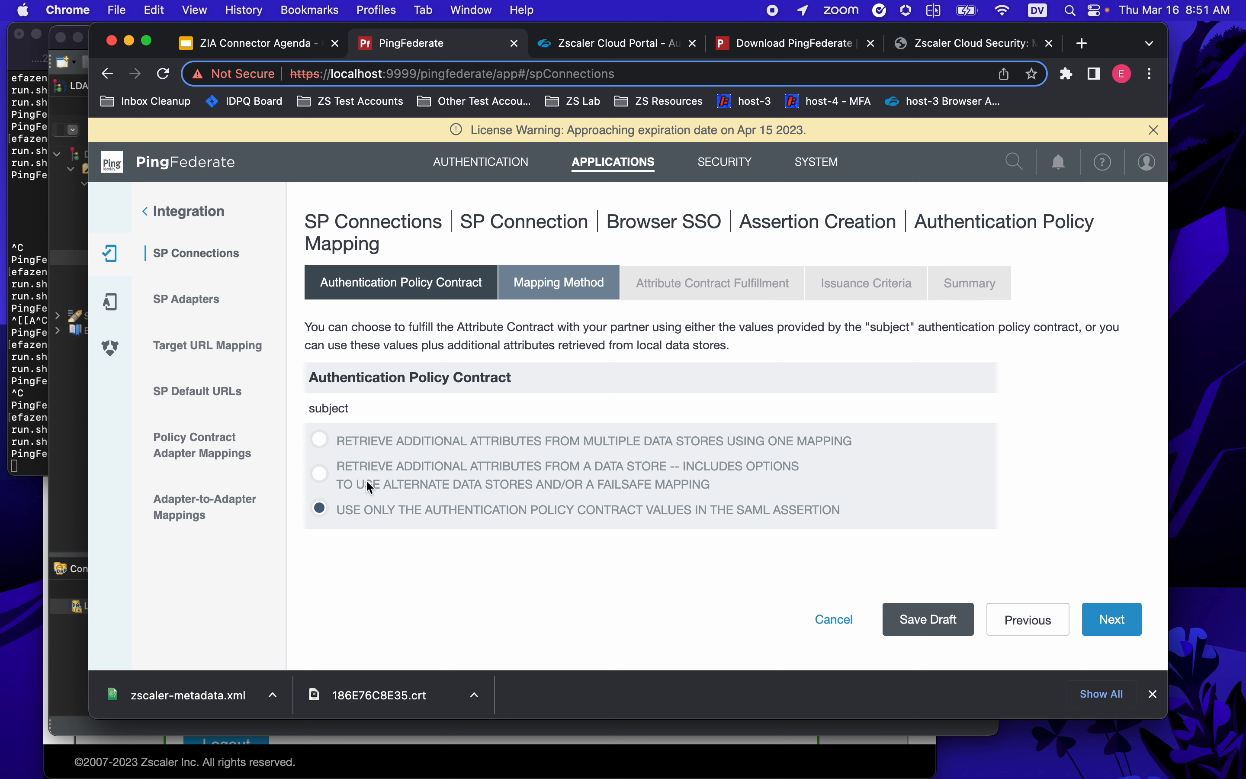
- Choose to retrieve additional attributes from a data store
{"action": "left_click", "coordinate": [320, 473]}
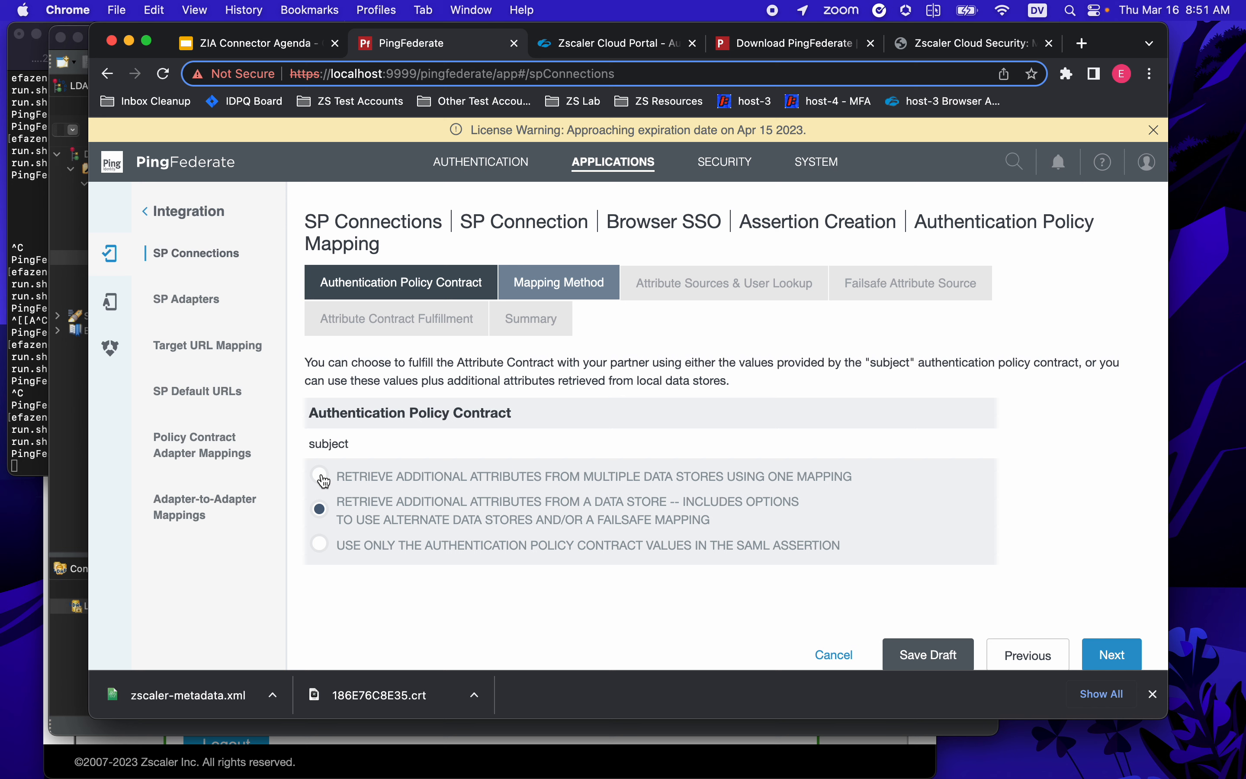
{"action": "scroll", "coordinate": [681, 470], "scroll_direction": "down", "scroll_amount": 1}
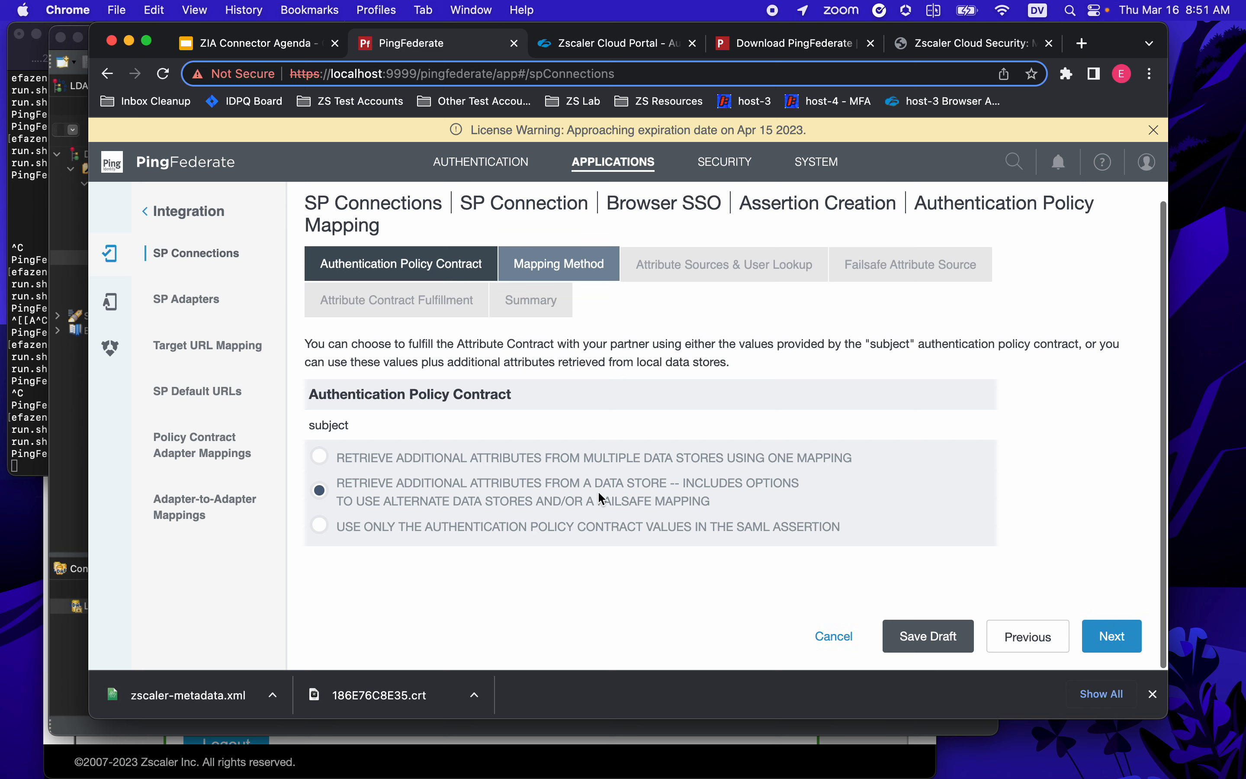
{"action": "left_click", "coordinate": [1123, 641]}
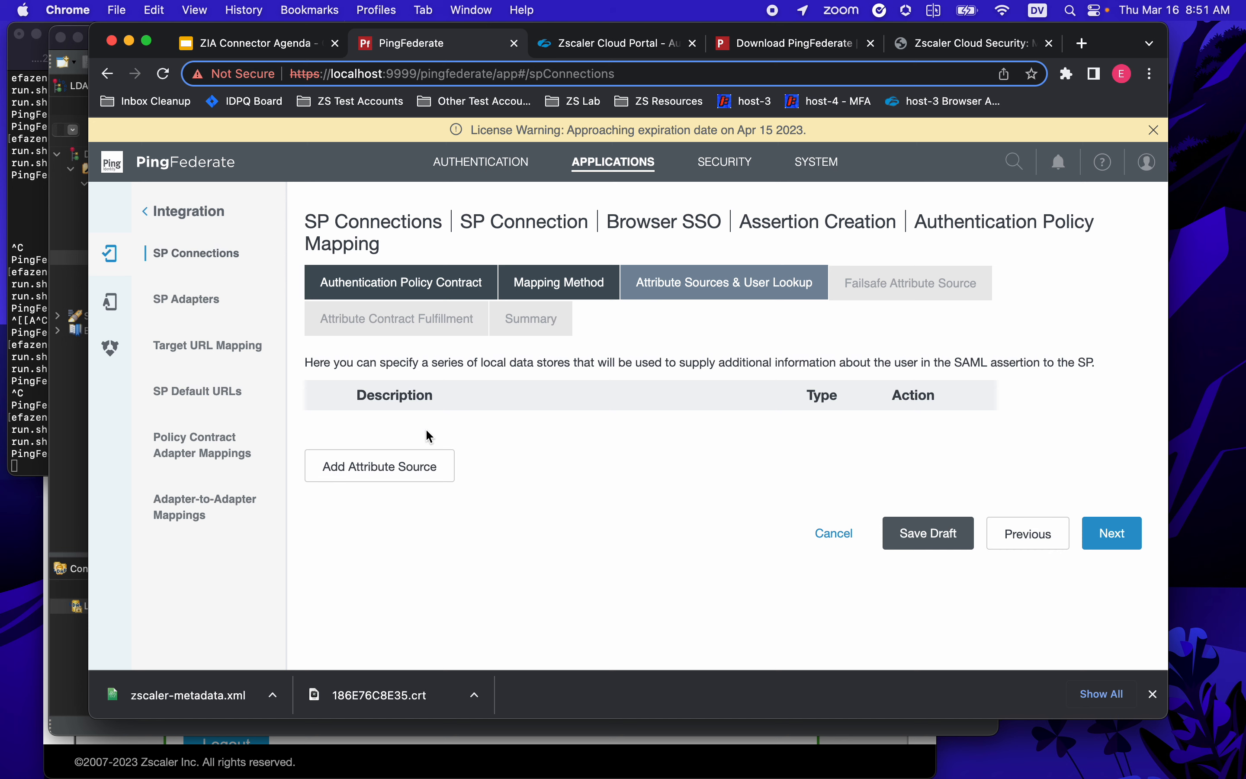
- Add a PingDirectory attribute source 'pd' with base DN ou=Zscaler Users,dc=example,dc=com
{"action": "left_click", "coordinate": [412, 463]}
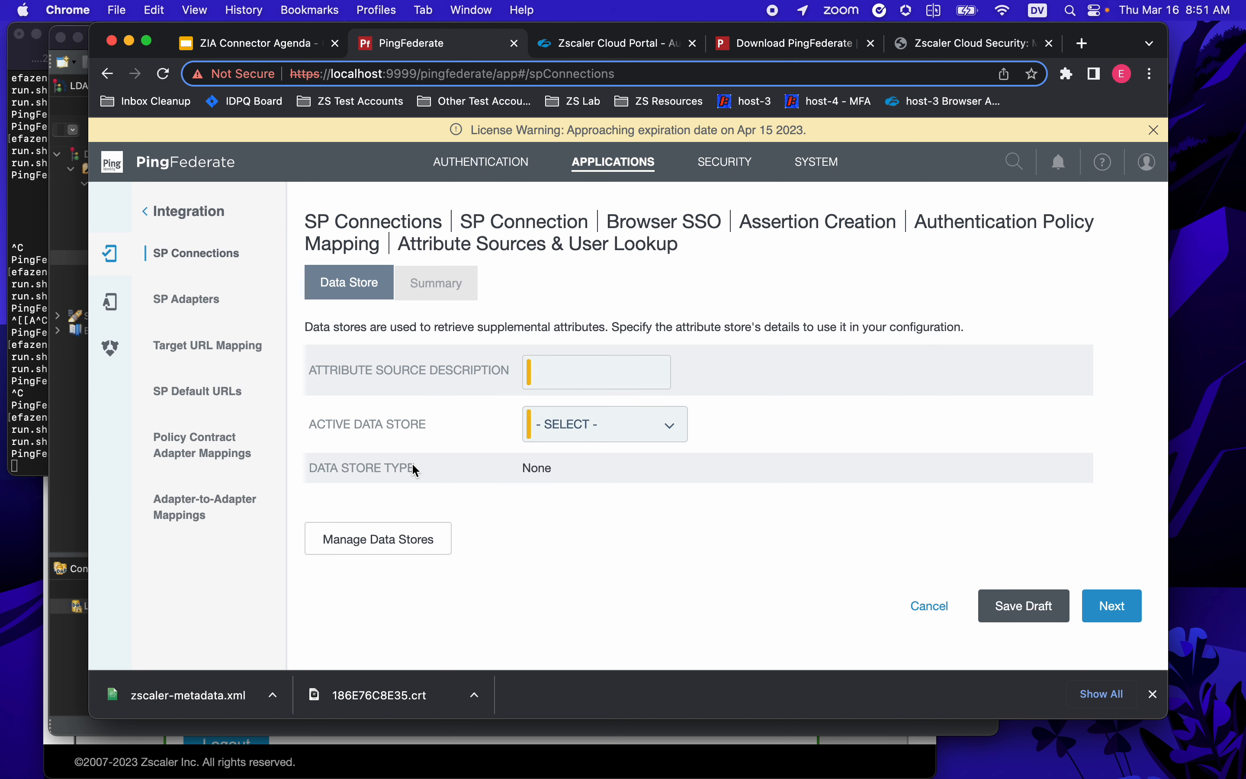
{"action": "left_click", "coordinate": [600, 438]}
{"action": "left_click", "coordinate": [588, 449]}
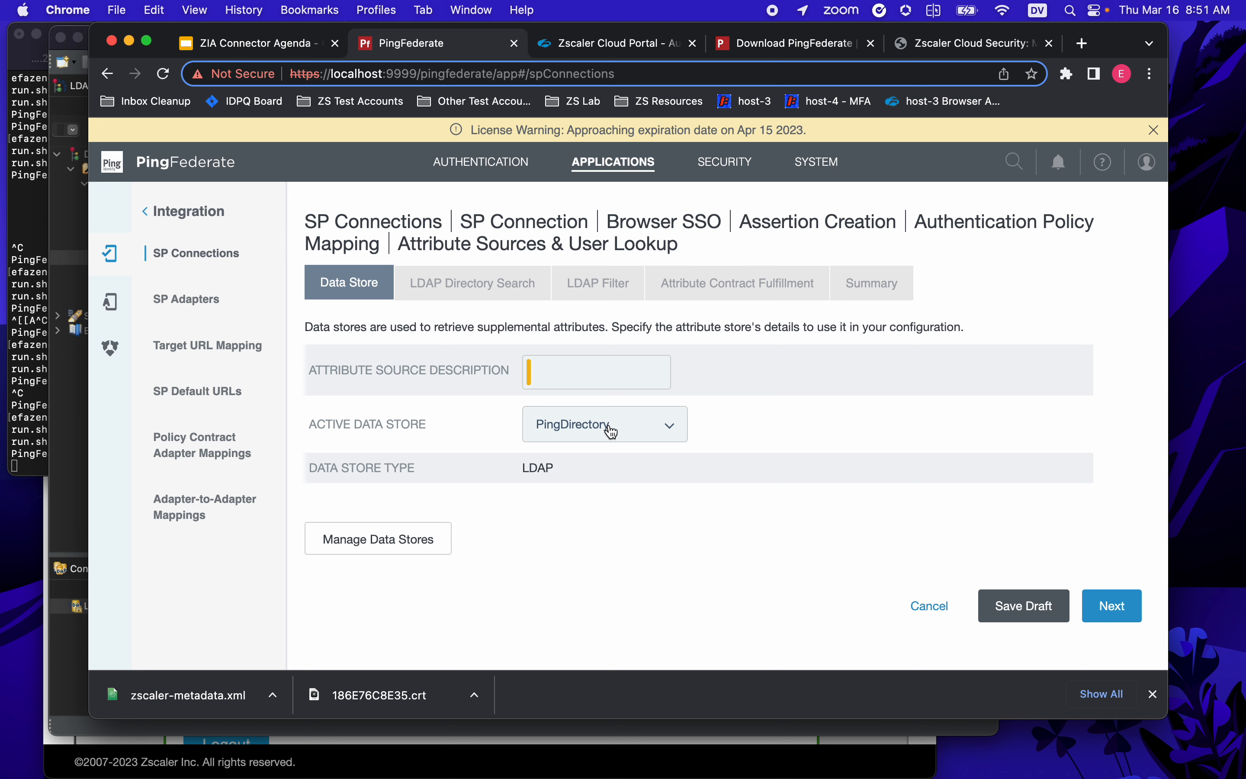
{"action": "left_click", "coordinate": [594, 374]}
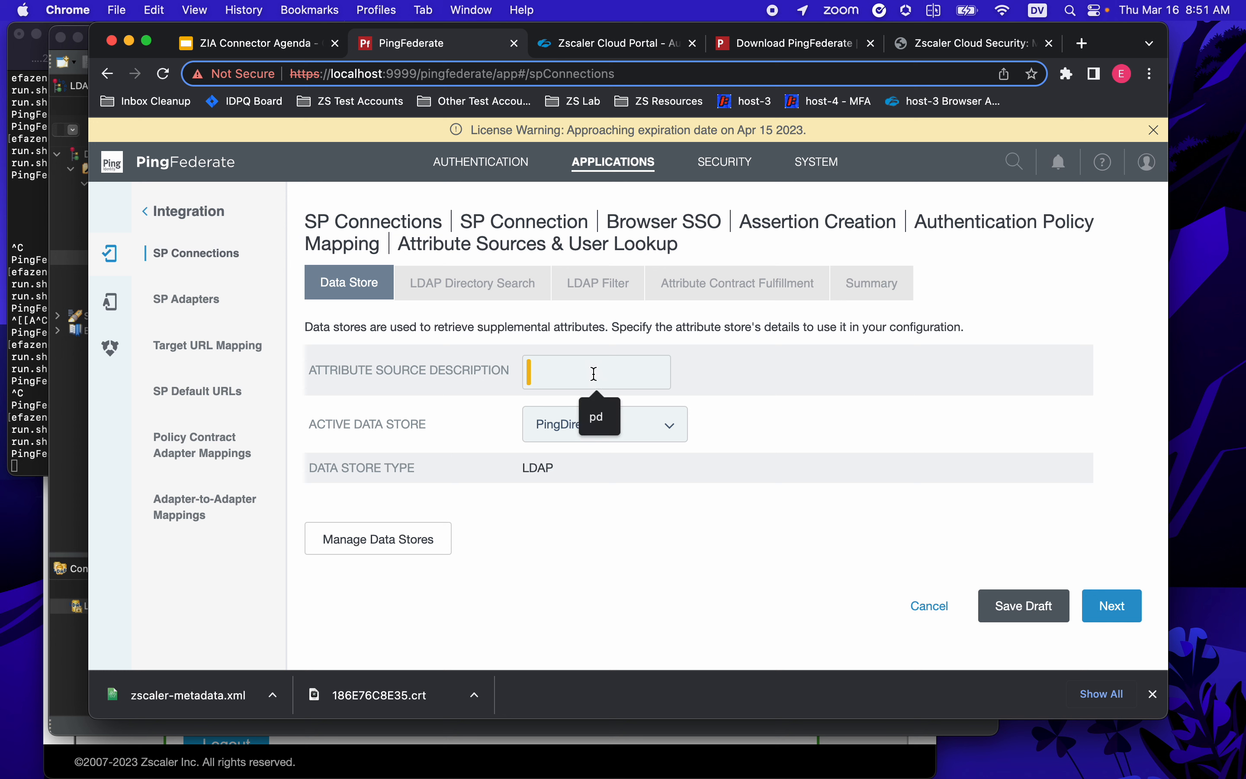
{"action": "left_click", "coordinate": [596, 417]}
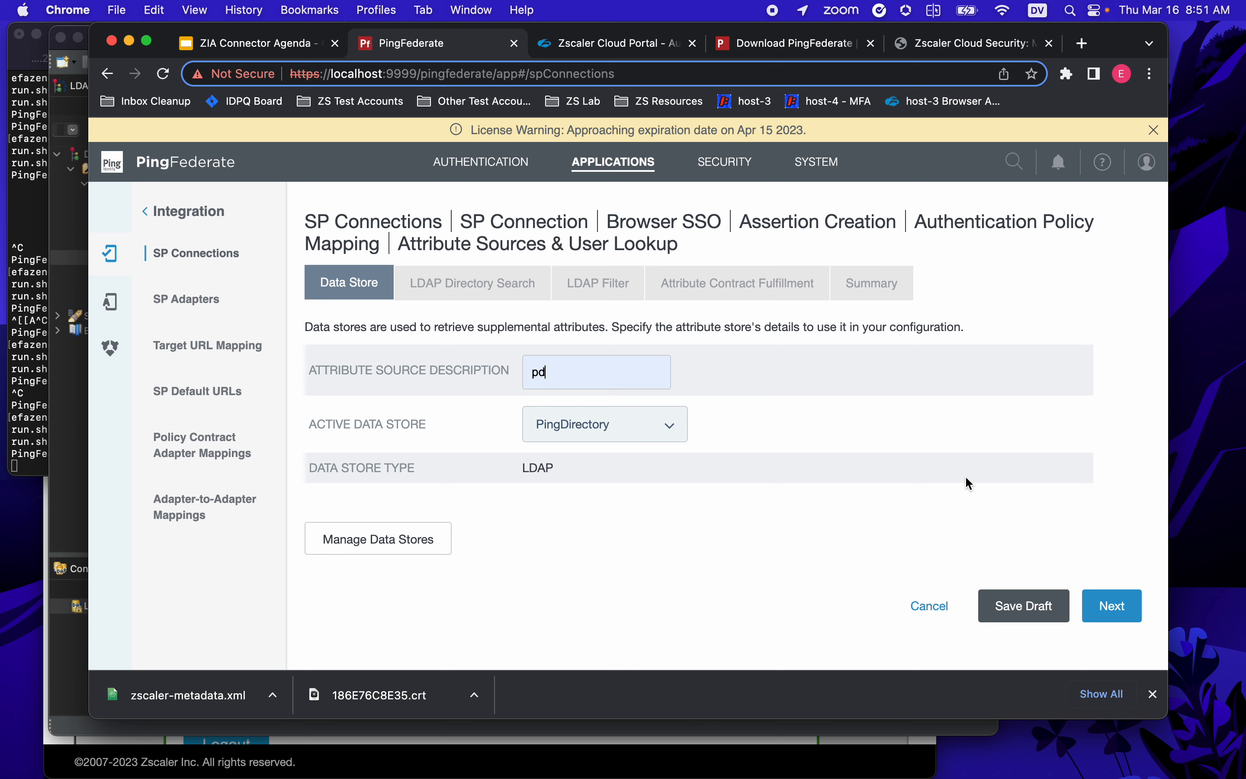
{"action": "left_click", "coordinate": [1113, 606]}
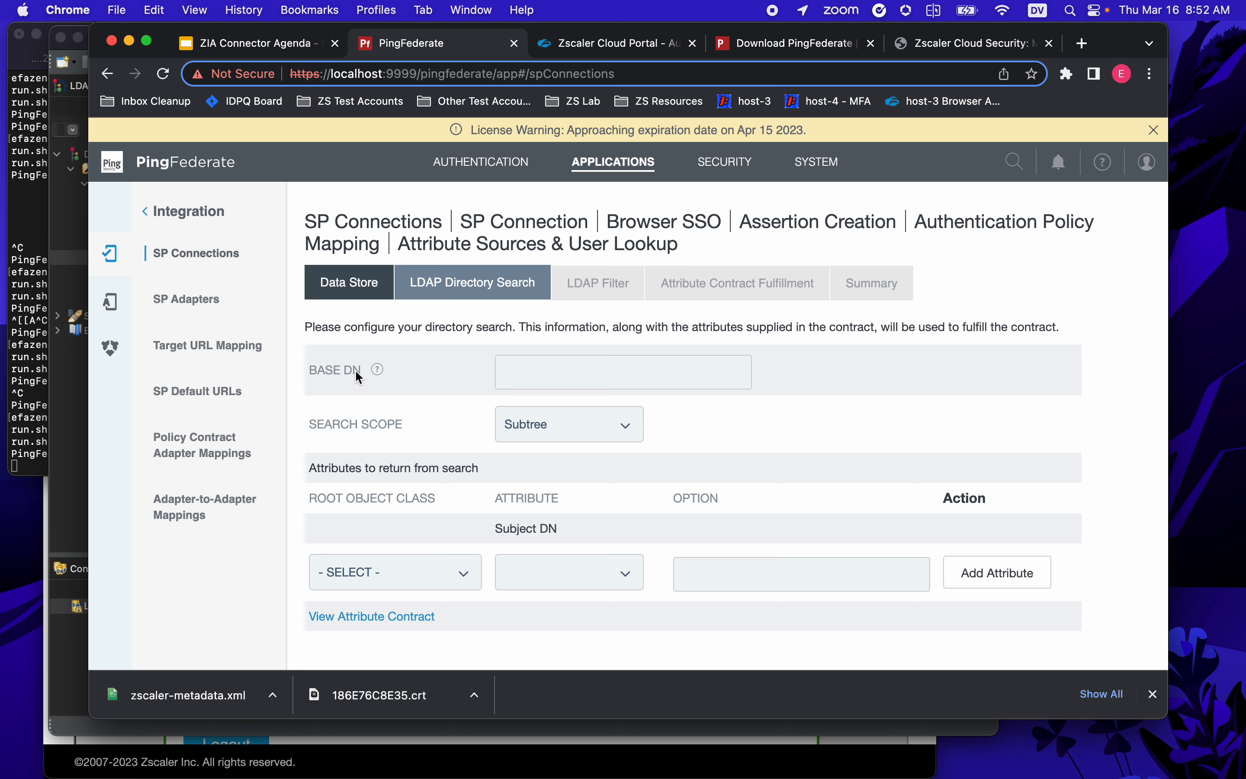
{"action": "left_click", "coordinate": [593, 378]}
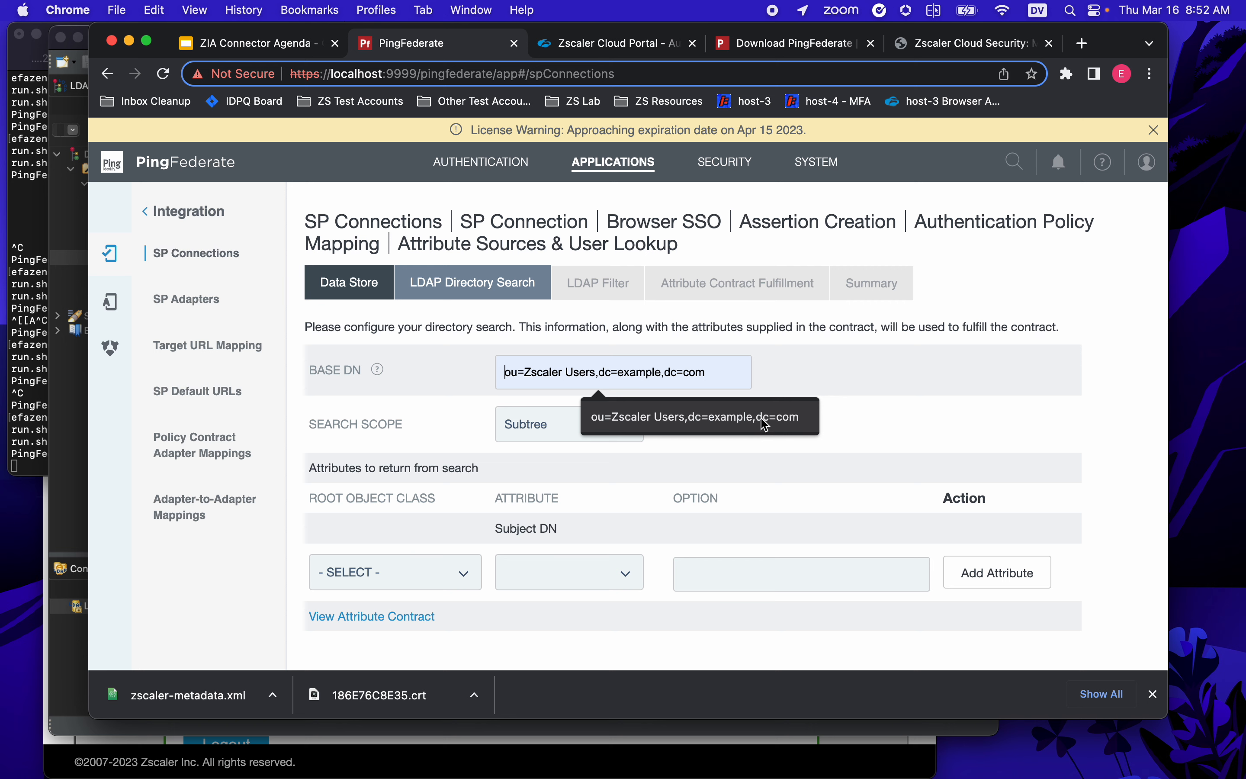
{"action": "left_click", "coordinate": [70, 446]}
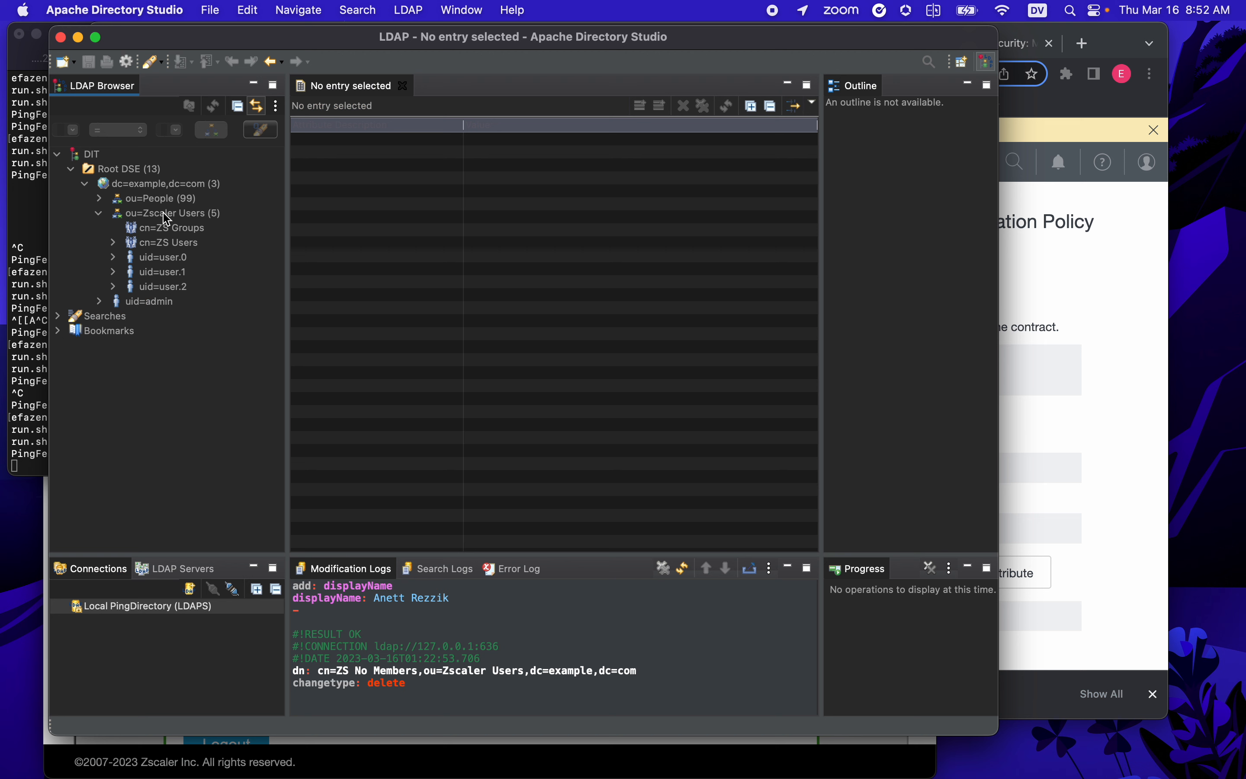
- Verify the ou=Zscaler Users entry's DN in Apache Directory Studio, then return to PingFederate
{"action": "left_click", "coordinate": [201, 221]}
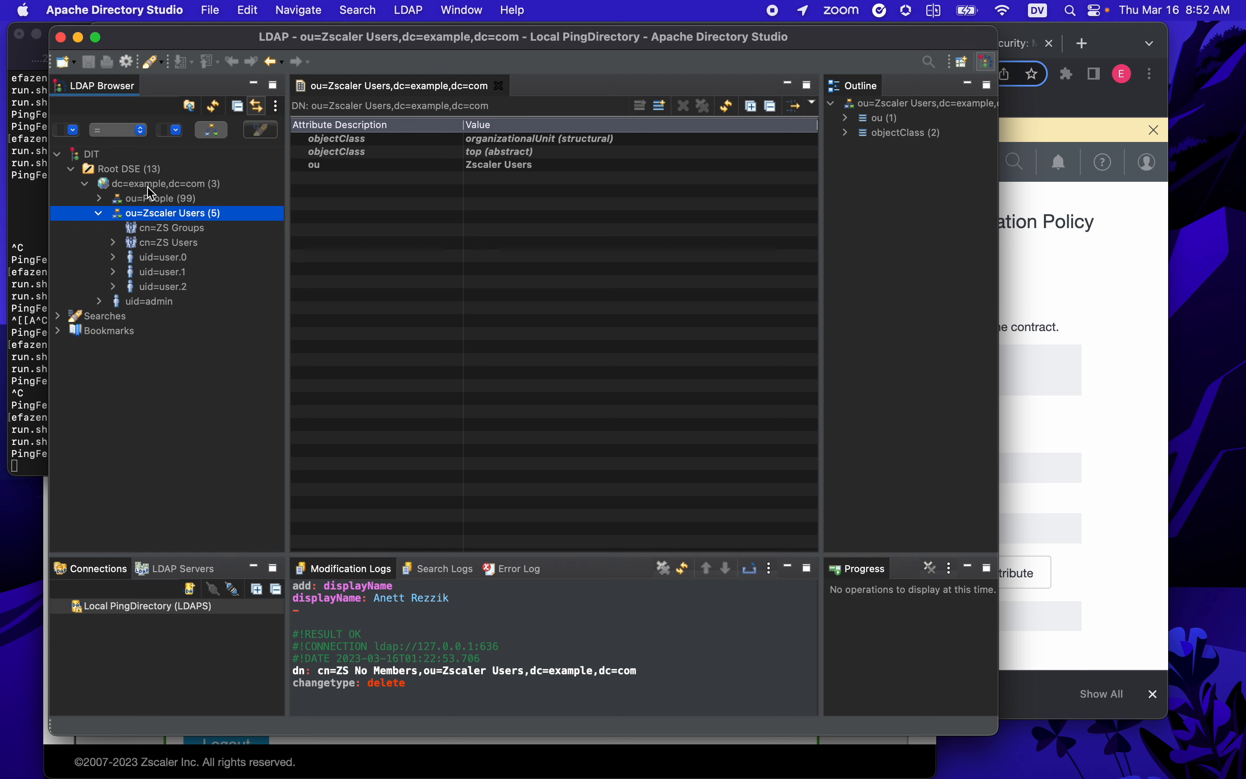
{"action": "left_click", "coordinate": [1069, 271]}
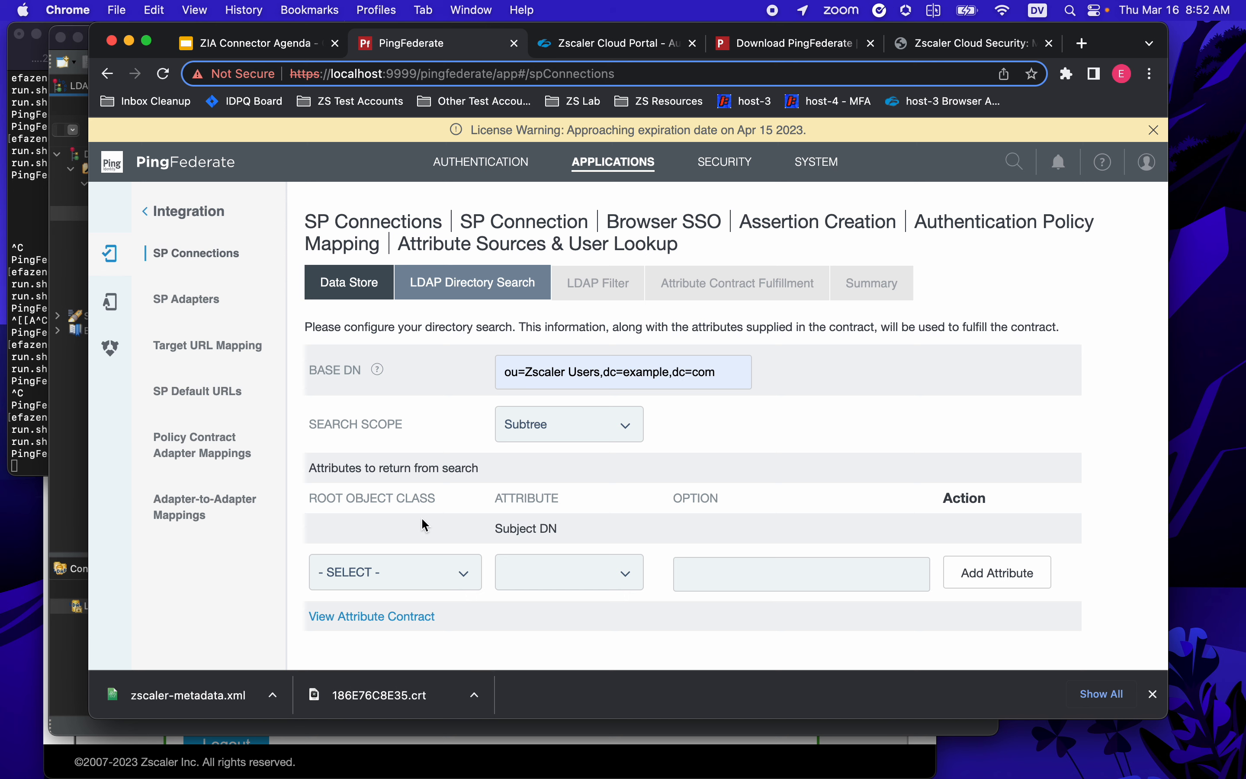
- Show all attributes and add mail to the directory search's returned attributes
{"action": "left_click", "coordinate": [453, 574]}
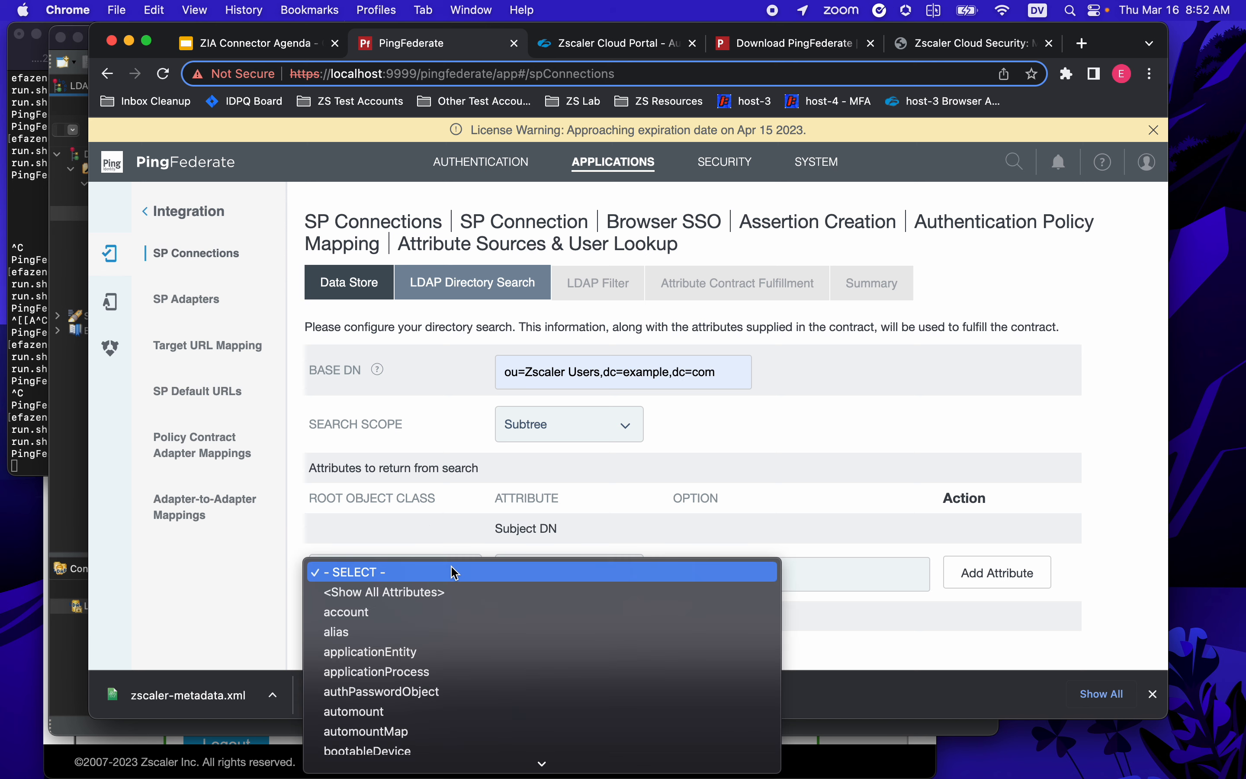
{"action": "left_click", "coordinate": [435, 593]}
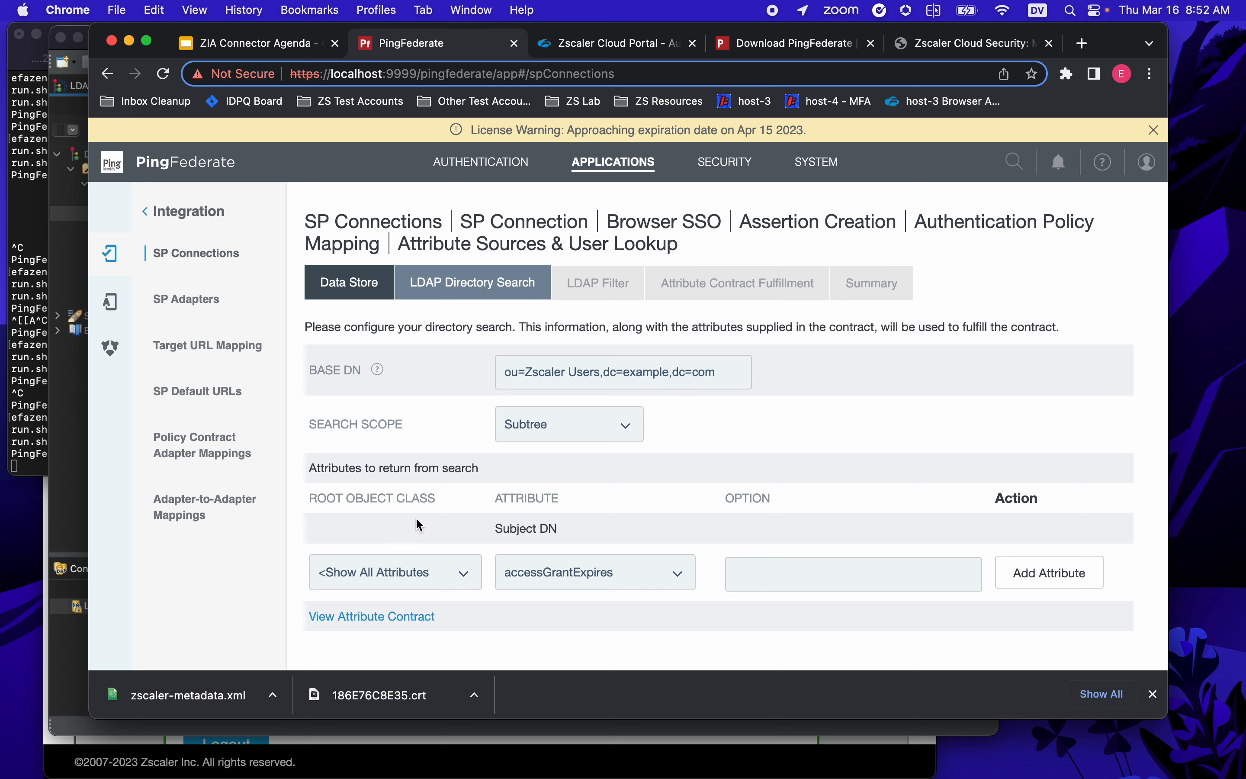
{"action": "left_click", "coordinate": [592, 572]}
{"action": "type", "text": "mail"}
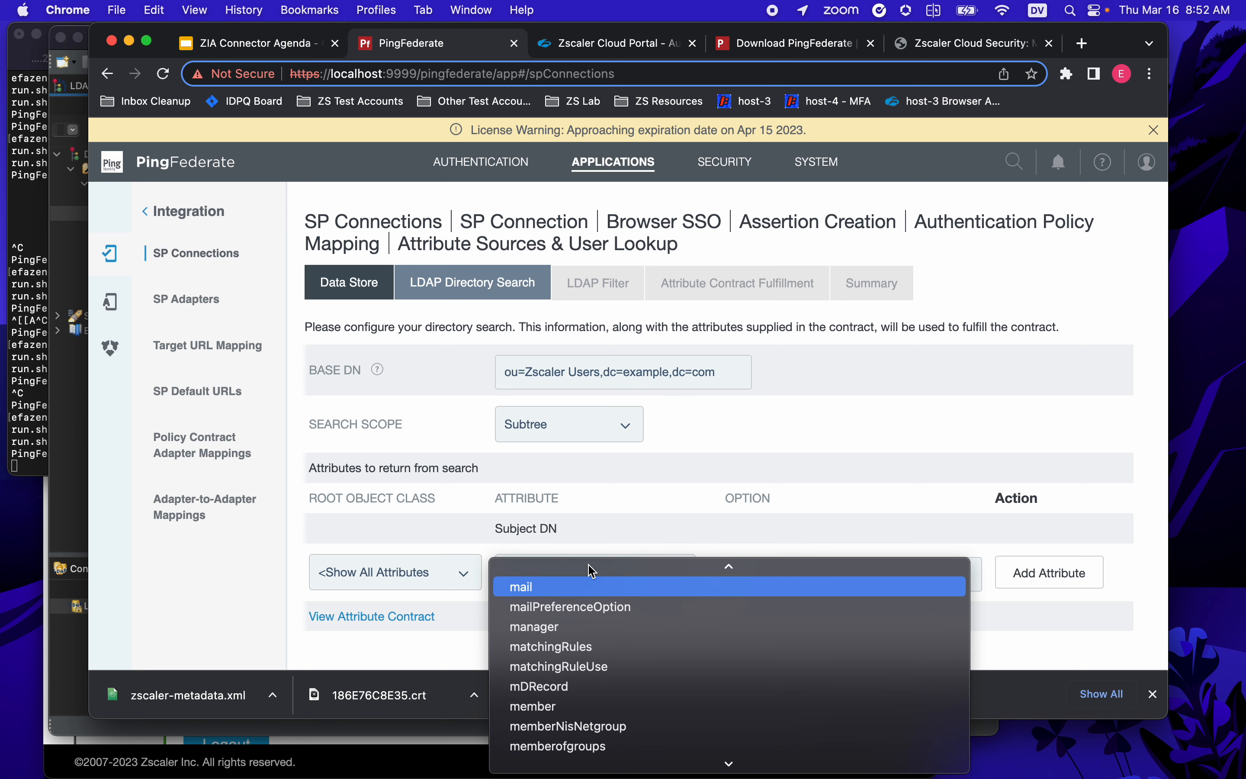
{"action": "scroll", "coordinate": [593, 571], "scroll_direction": "up", "scroll_amount": 5}
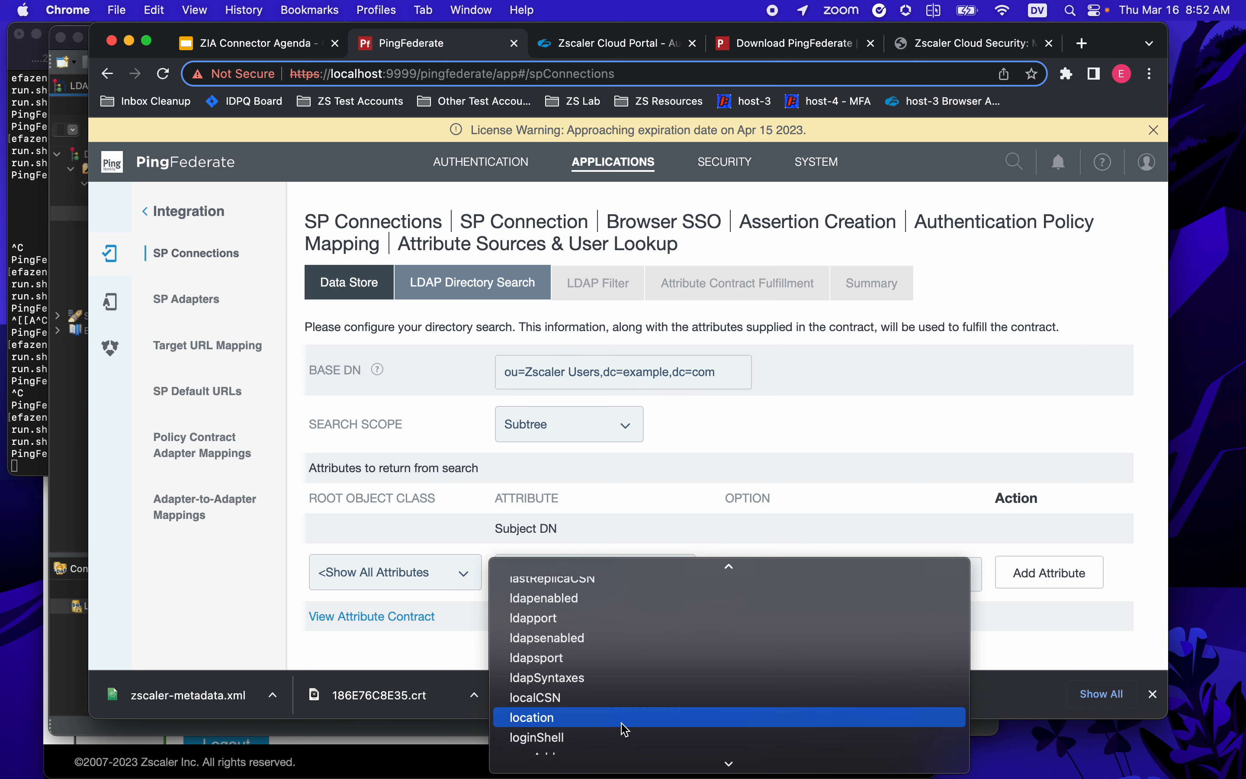
{"action": "scroll", "coordinate": [618, 727], "scroll_direction": "down", "scroll_amount": 5}
{"action": "left_click", "coordinate": [539, 644]}
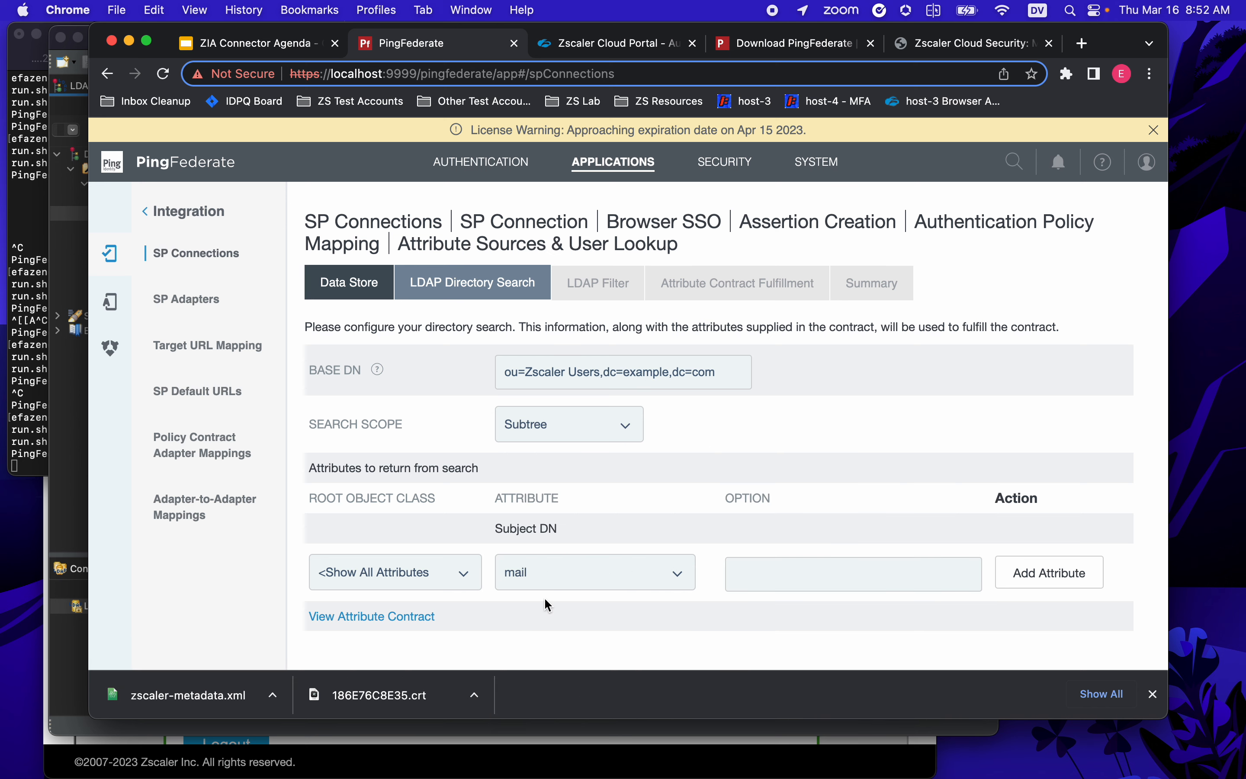
{"action": "left_click", "coordinate": [1069, 577]}
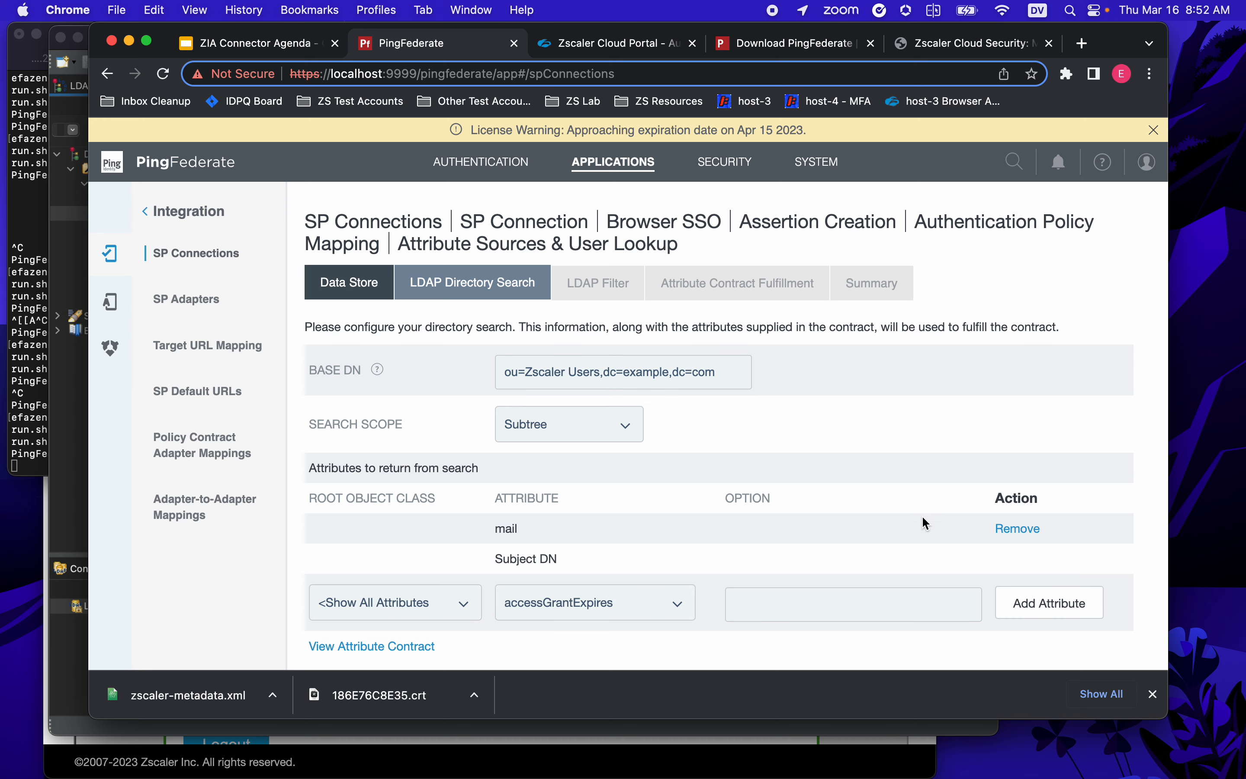
- Move on to the LDAP Filter step and switch over to Apache Directory Studio
{"action": "scroll", "coordinate": [919, 511], "scroll_direction": "down", "scroll_amount": 3}
{"action": "left_click", "coordinate": [1114, 636]}
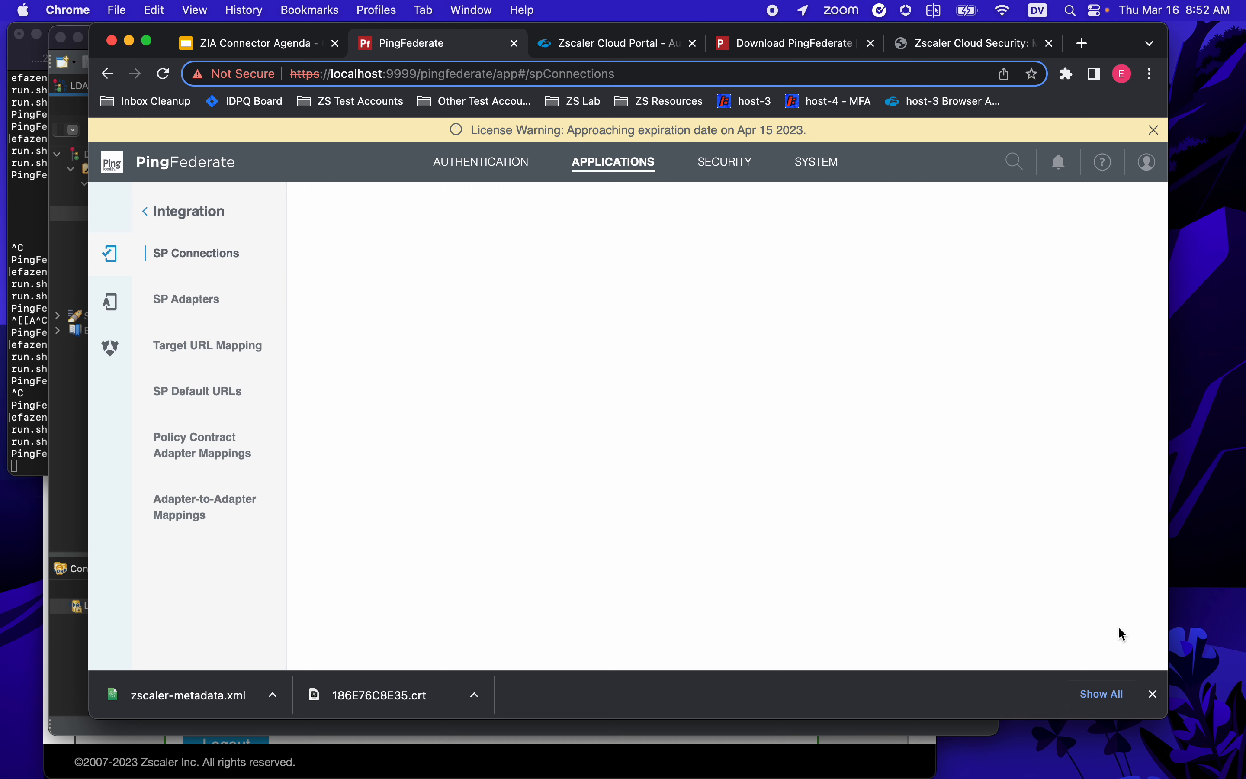
{"action": "left_click", "coordinate": [382, 390]}
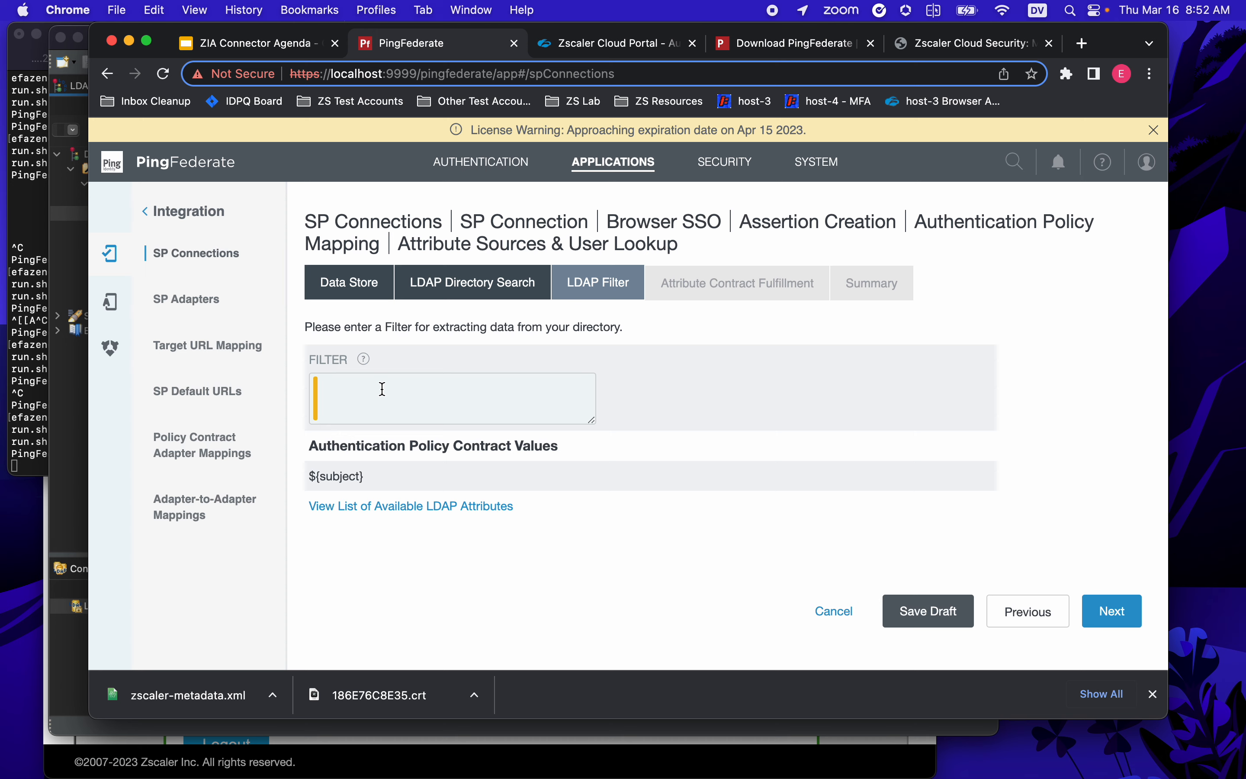
{"action": "left_click", "coordinate": [60, 430]}
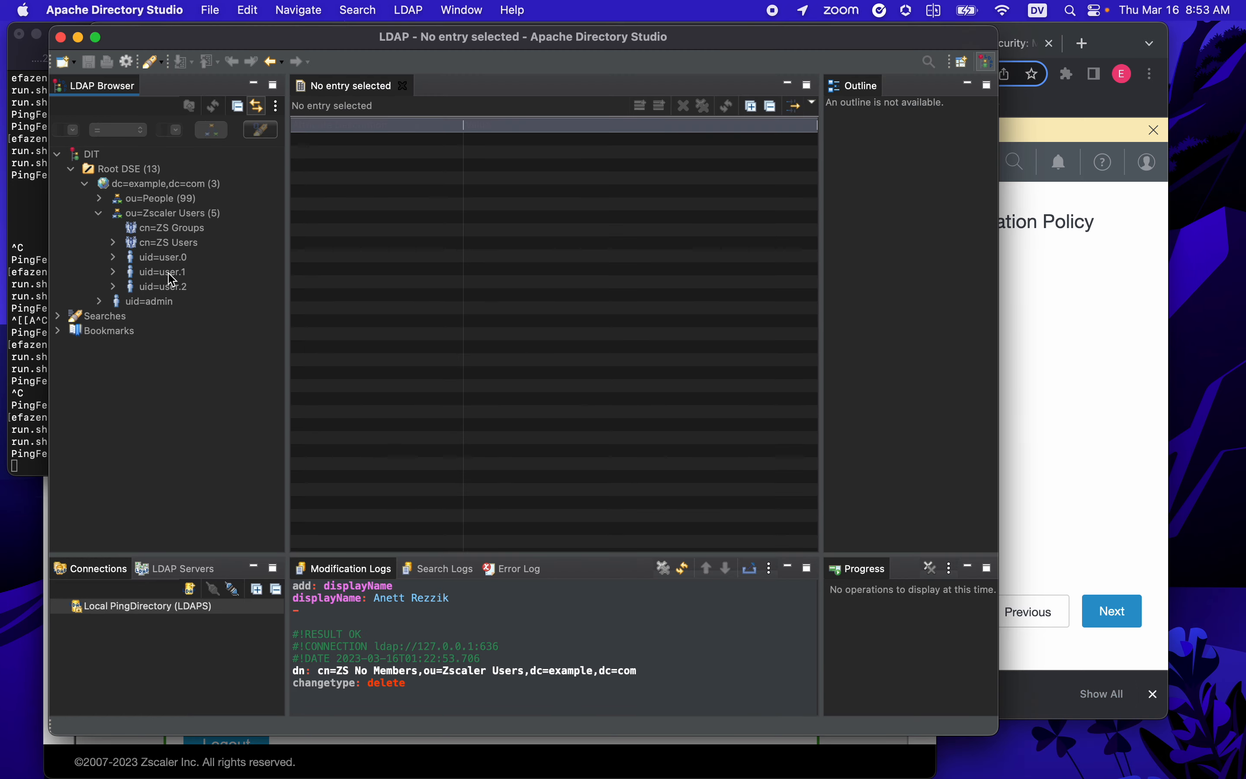
- Check the uid value of the user.0 entry, then return to PingFederate's LDAP filter
{"action": "left_click", "coordinate": [171, 258]}
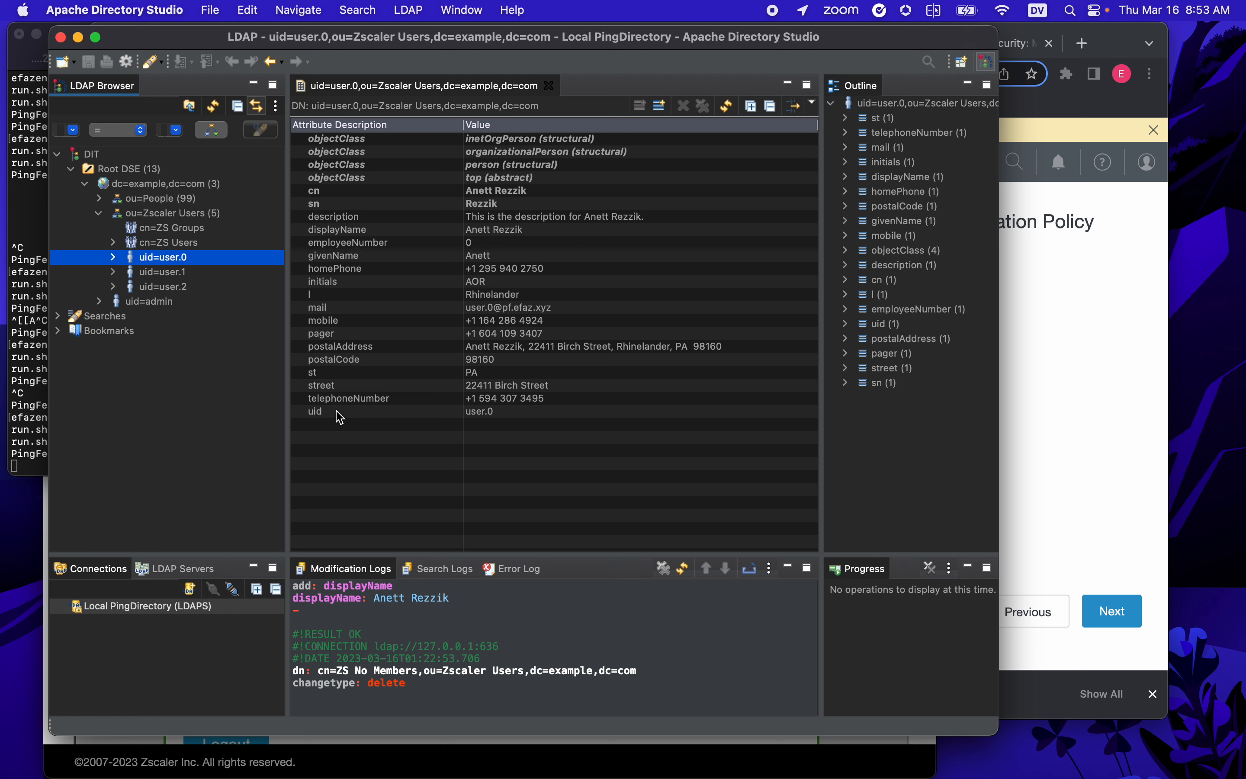
{"action": "left_click", "coordinate": [474, 412]}
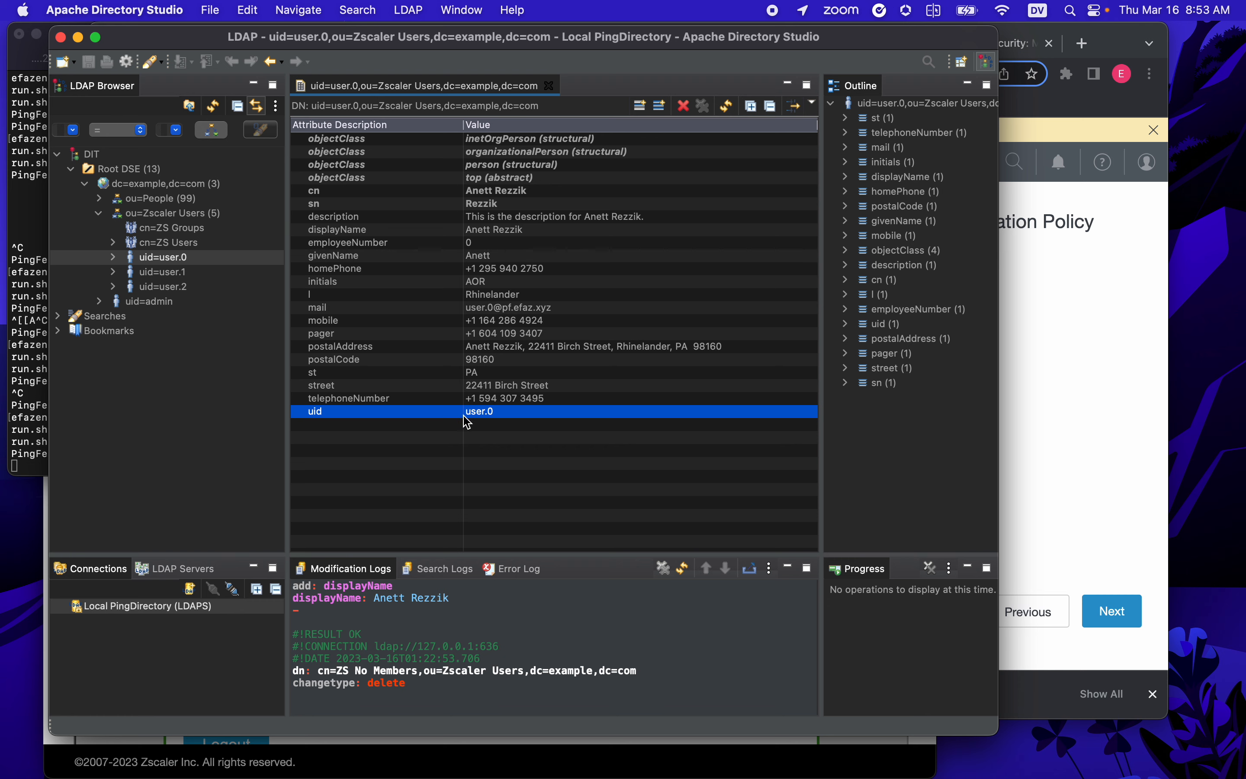
{"action": "left_click", "coordinate": [1051, 372]}
- Enter the LDAP filter uid=${subject} and continue to attribute contract fulfillment
{"action": "type", "text": "uid="}
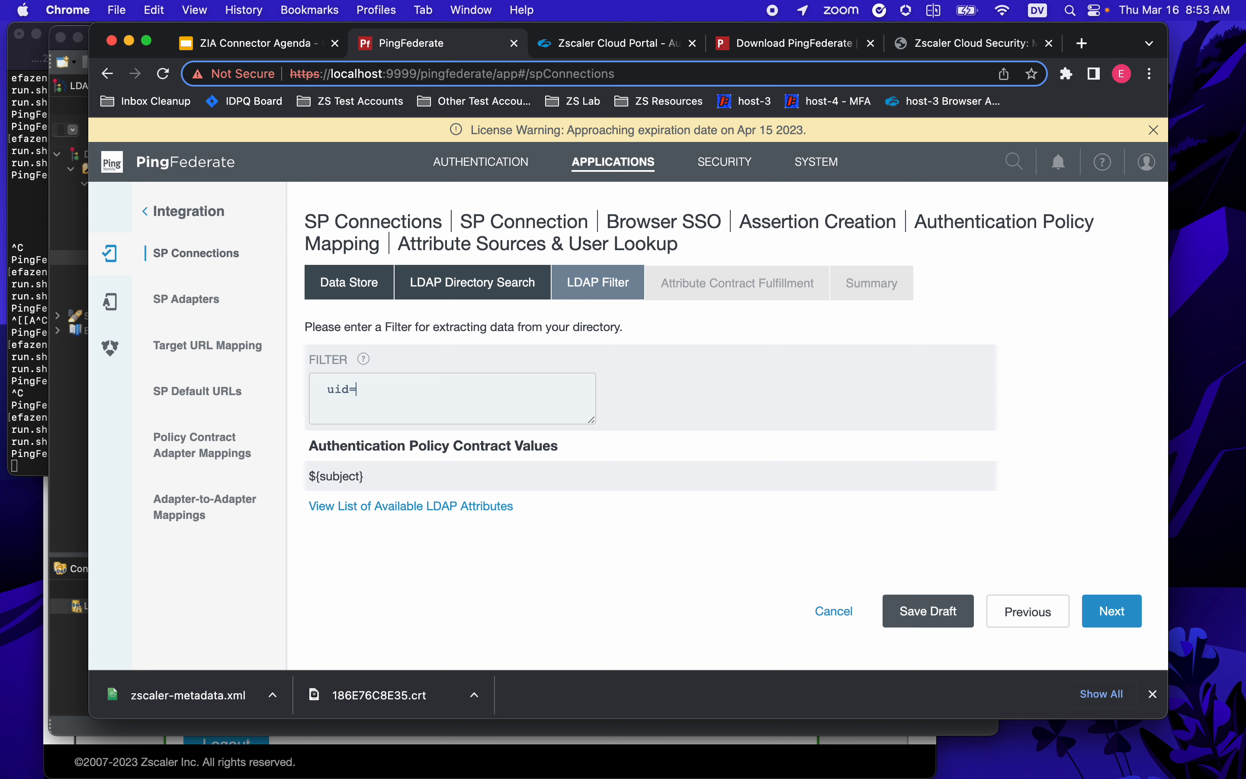
{"action": "type", "text": "${subject}"}
{"action": "left_click", "coordinate": [1105, 608]}
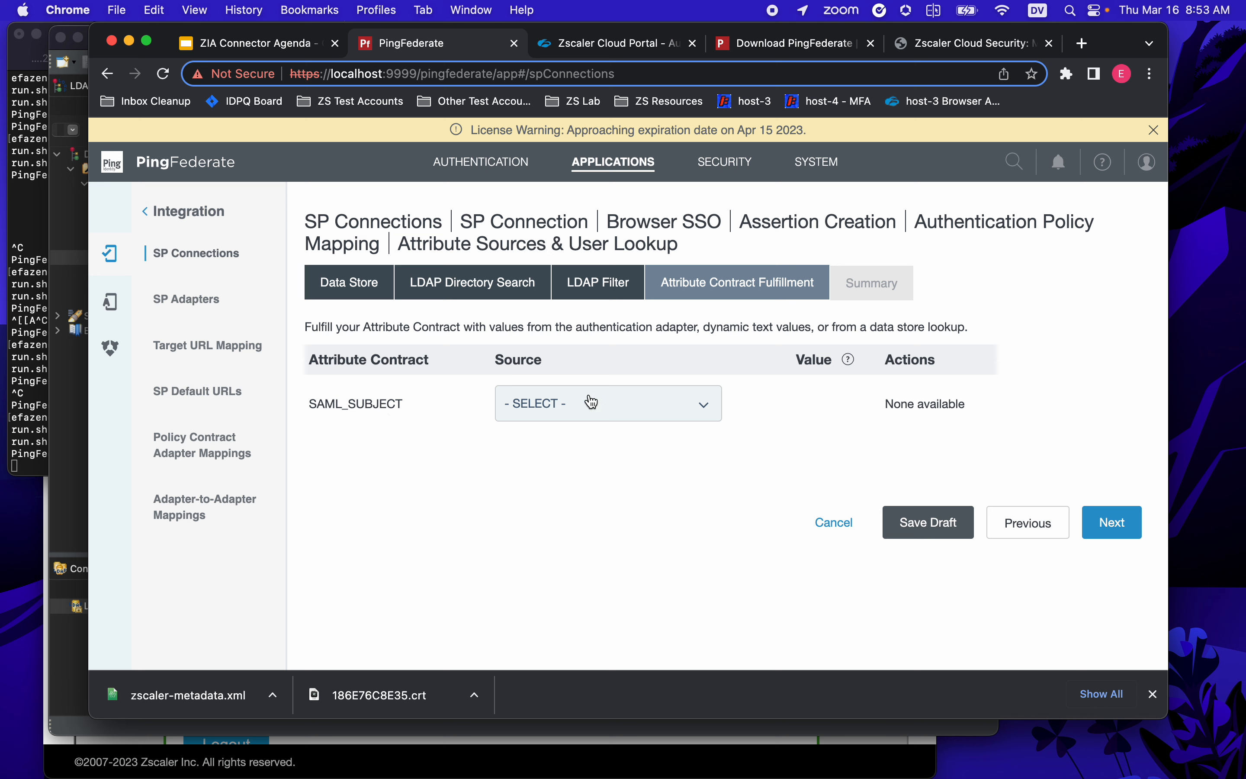
- Fulfil SAML_SUBJECT with the mail value from the LDAP (pd) source
{"action": "left_click", "coordinate": [650, 409]}
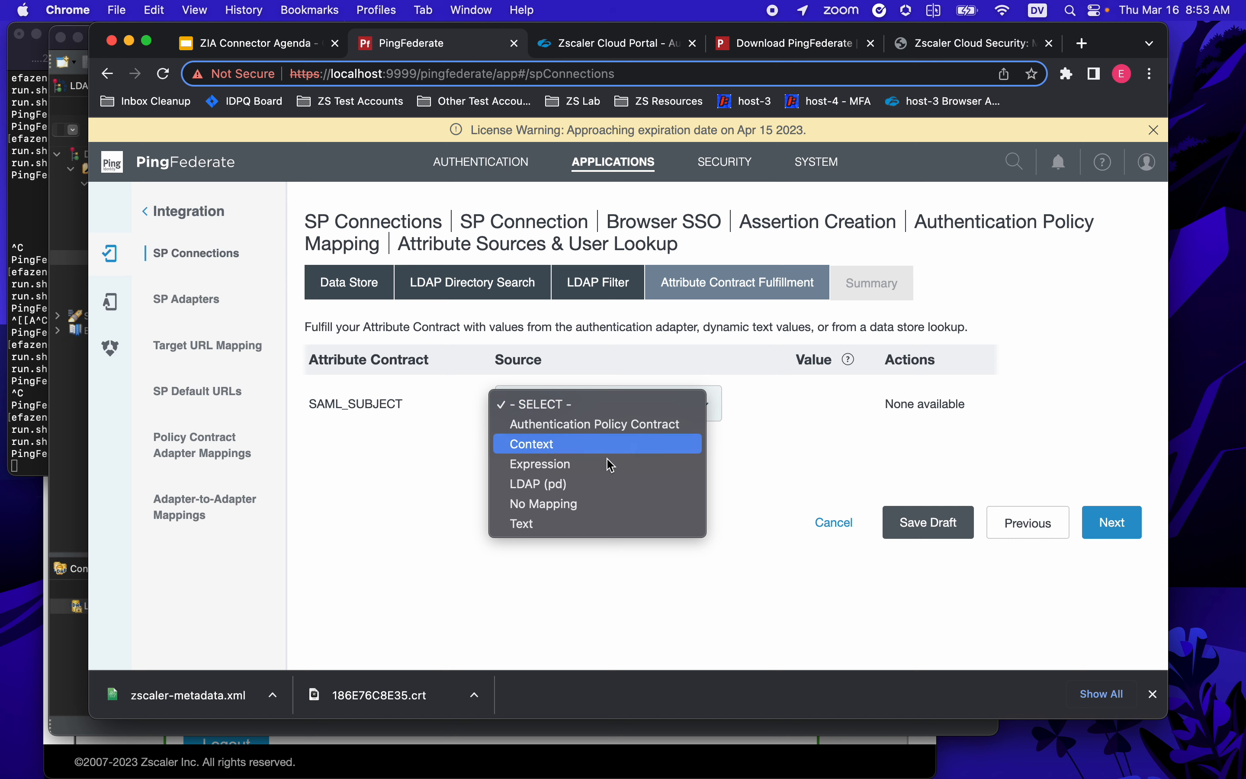
{"action": "left_click", "coordinate": [582, 483]}
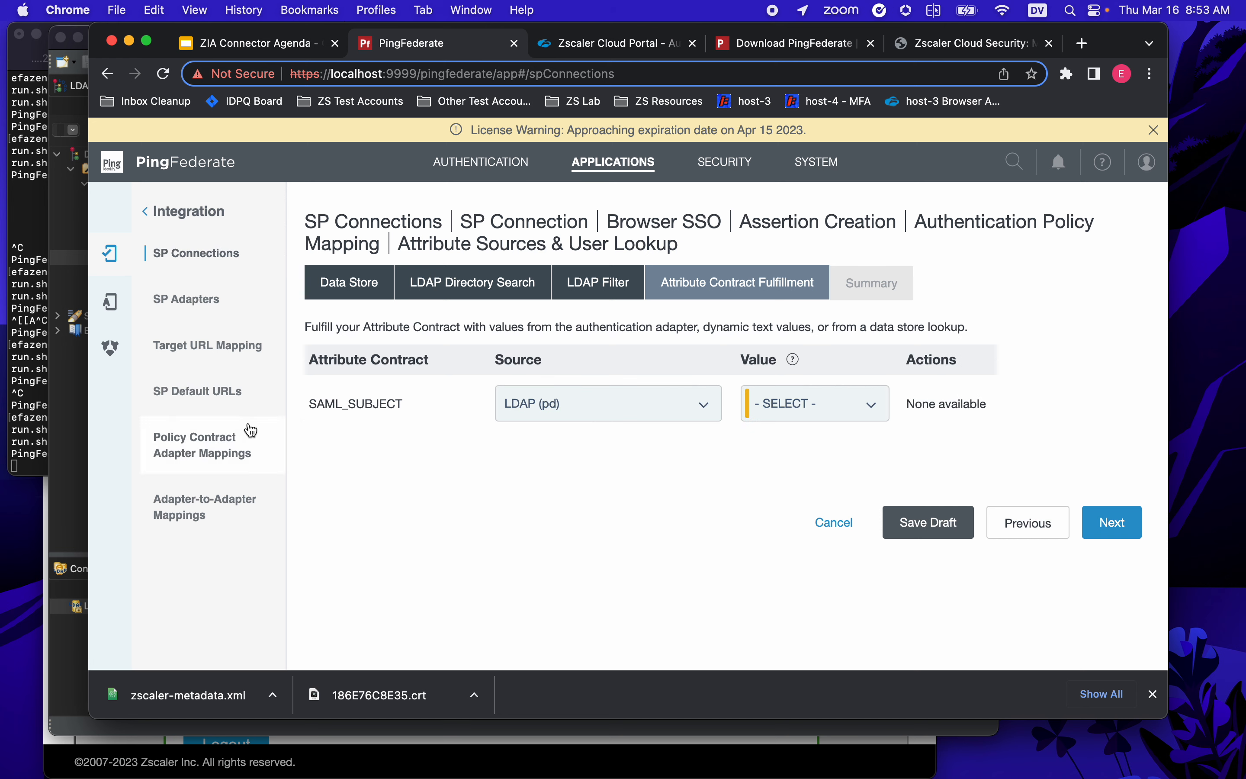
{"action": "left_click", "coordinate": [796, 416]}
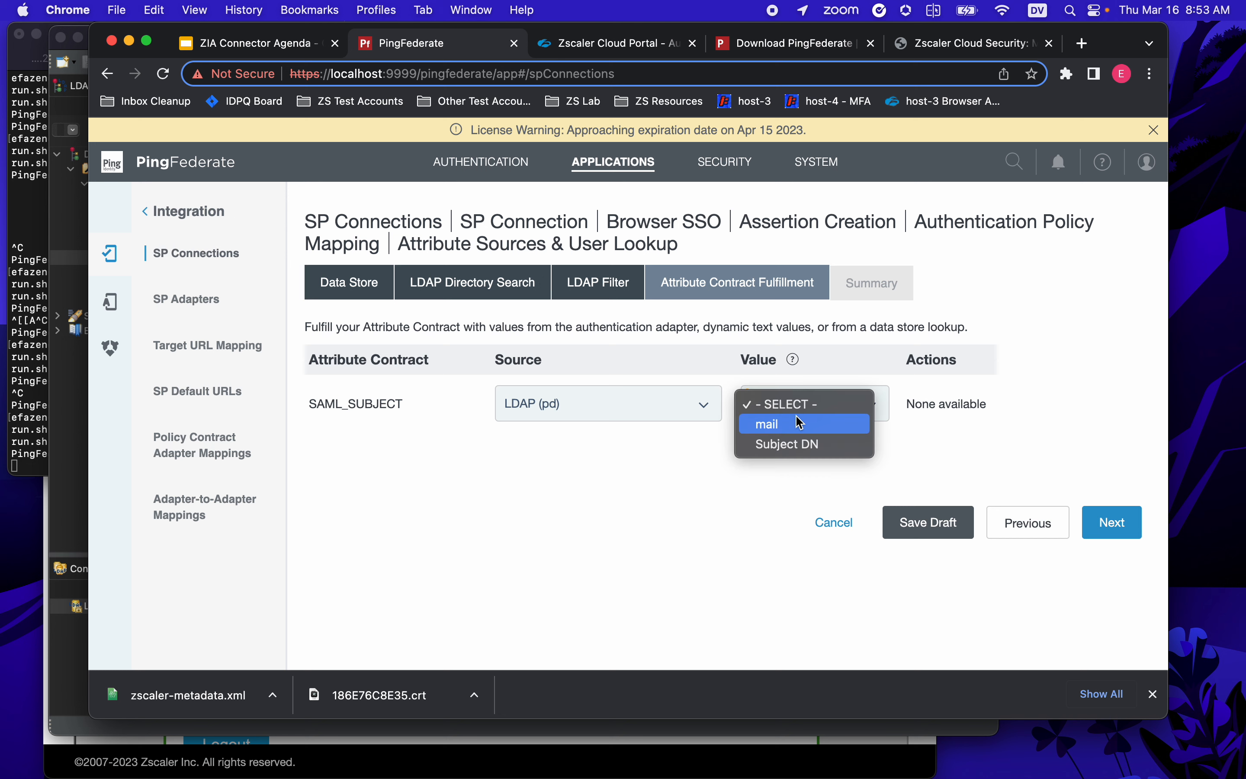
{"action": "left_click", "coordinate": [756, 427]}
- Review the summary and save the pd attribute source
{"action": "left_click", "coordinate": [1111, 522]}
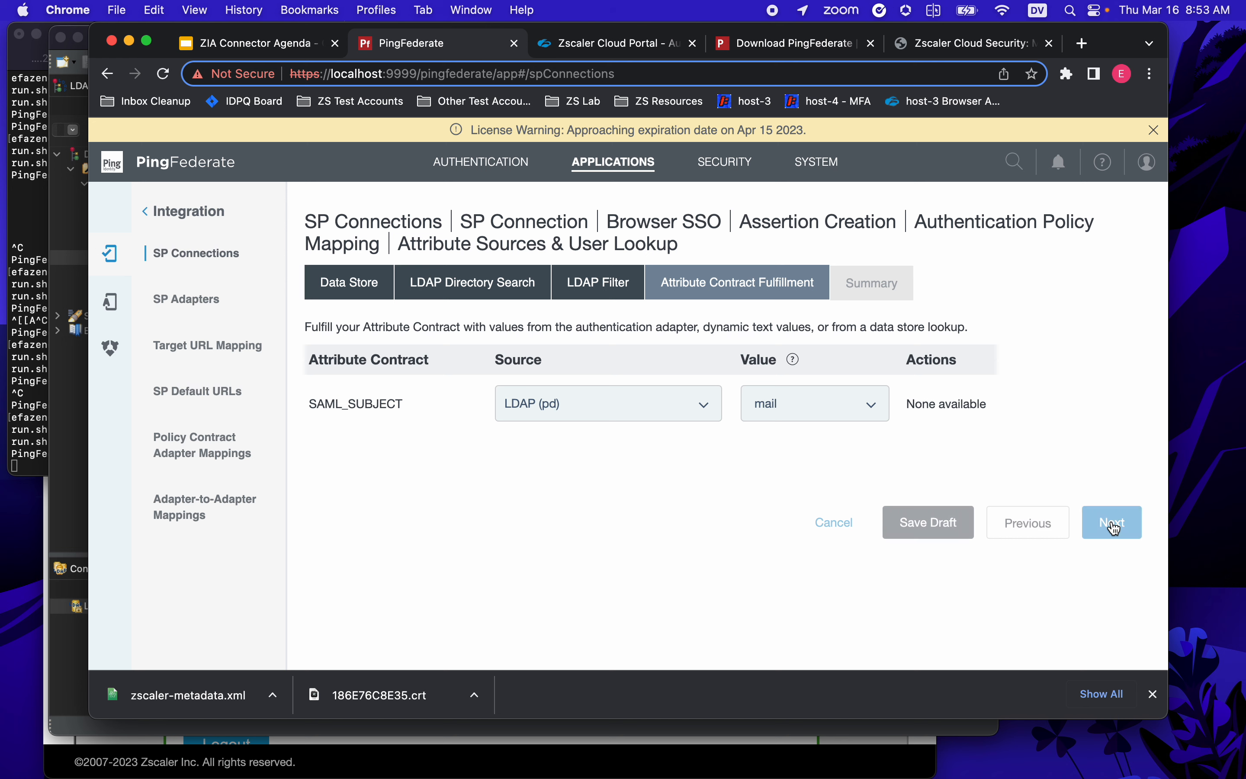
{"action": "scroll", "coordinate": [1060, 512], "scroll_direction": "down", "scroll_amount": 5}
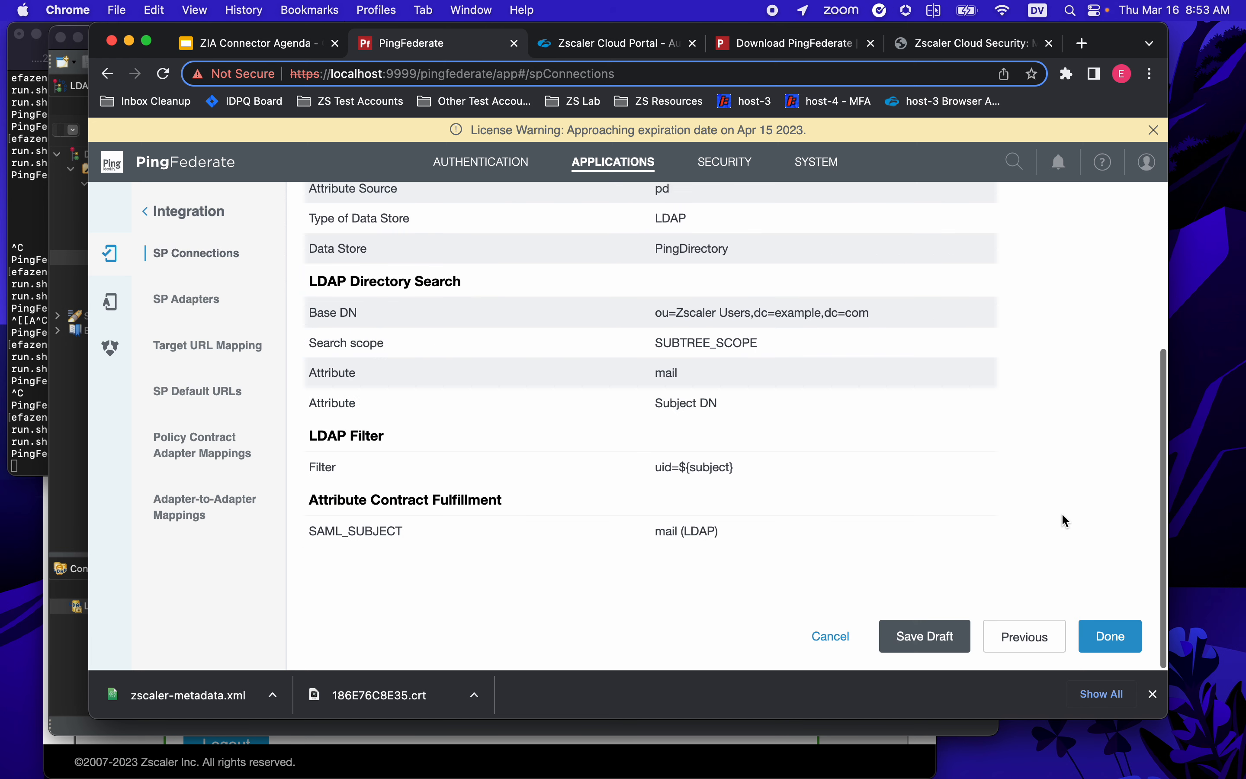
{"action": "left_click", "coordinate": [1111, 636]}
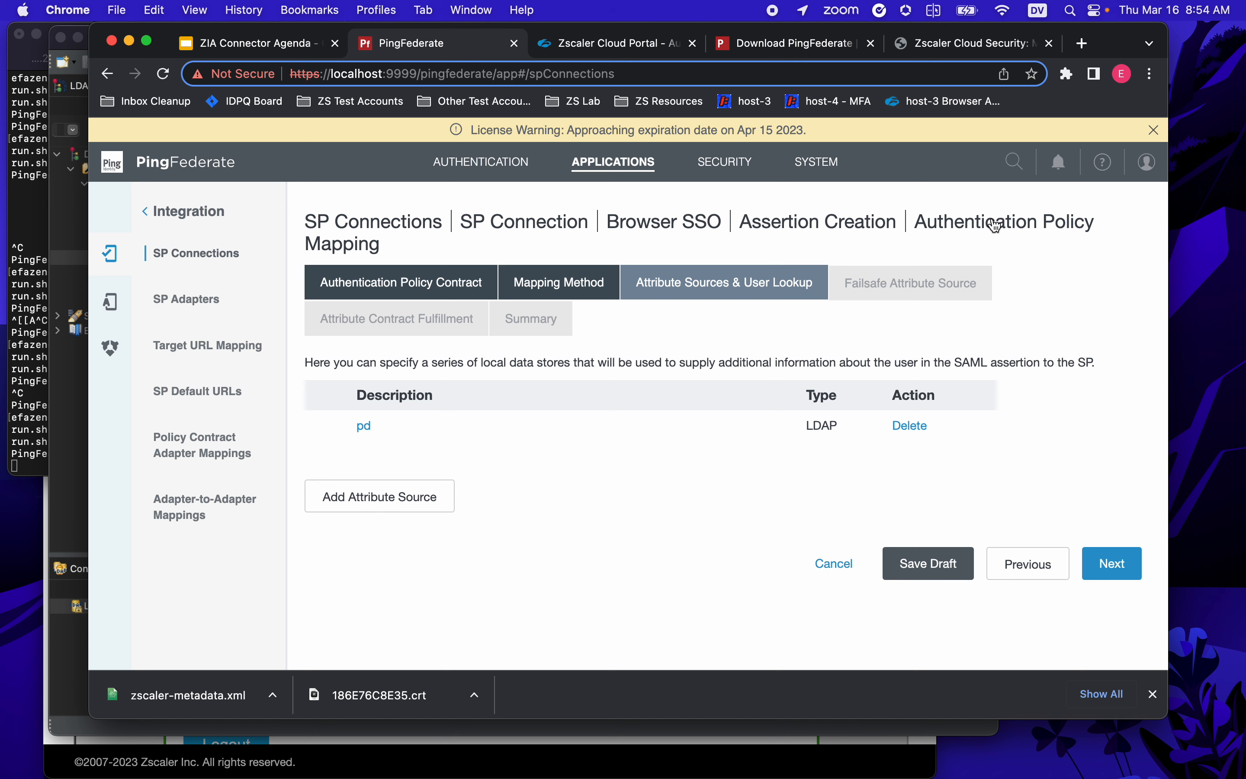
- Set the attribute lookup failsafe to Abort the SSO Transaction and finish the policy mapping
{"action": "left_click", "coordinate": [1108, 571]}
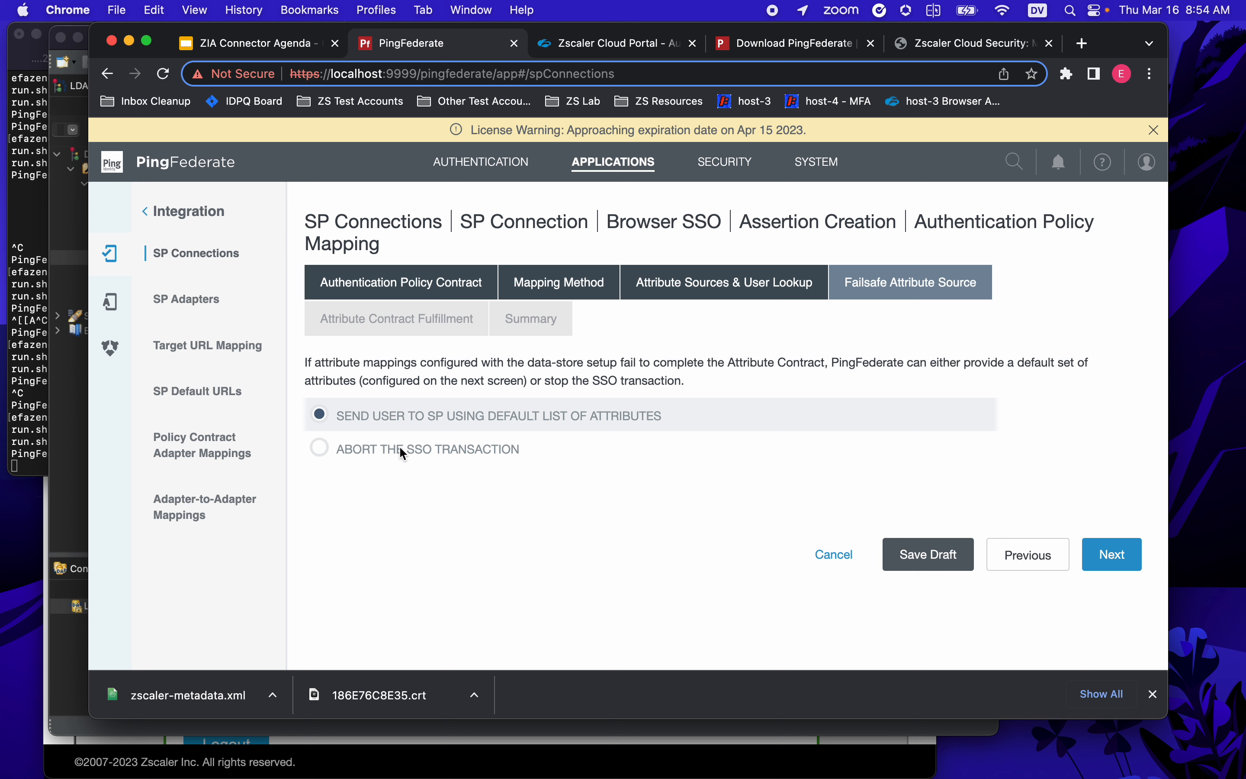
{"action": "left_click", "coordinate": [320, 452]}
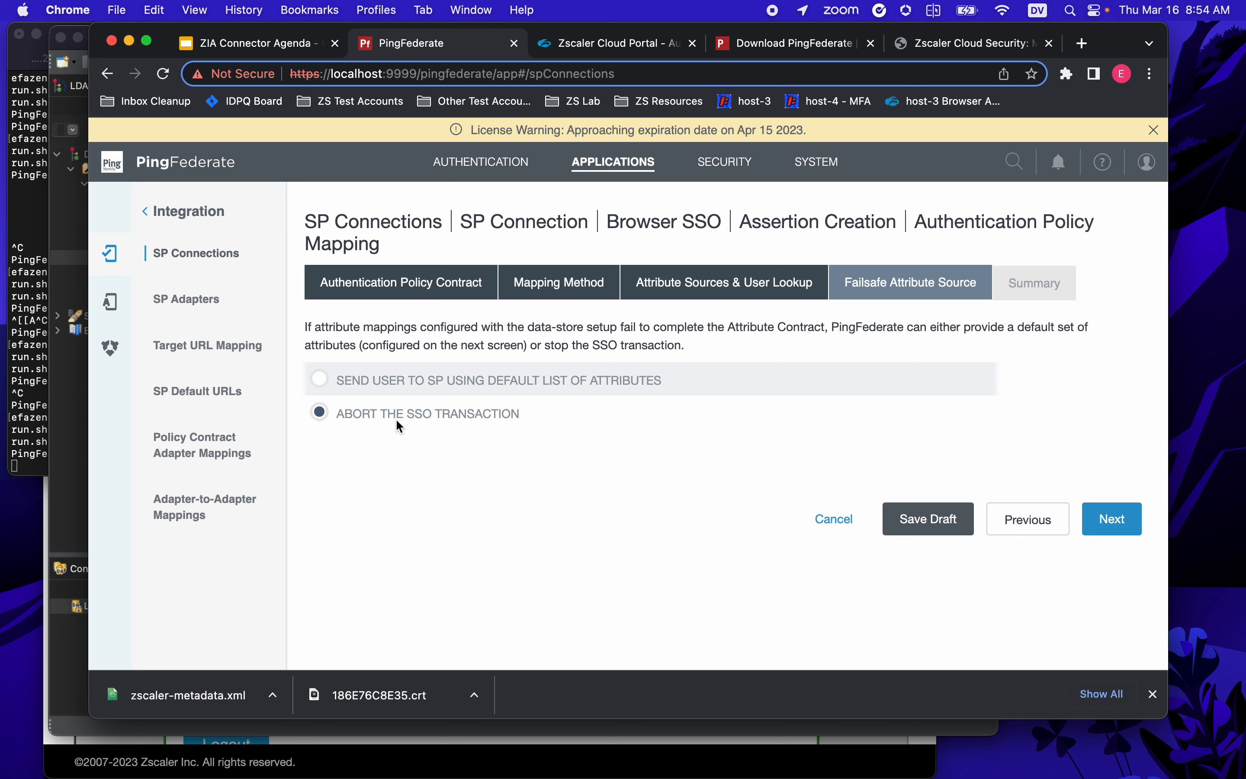
{"action": "left_click", "coordinate": [1107, 515]}
{"action": "scroll", "coordinate": [1082, 515], "scroll_direction": "down", "scroll_amount": 10}
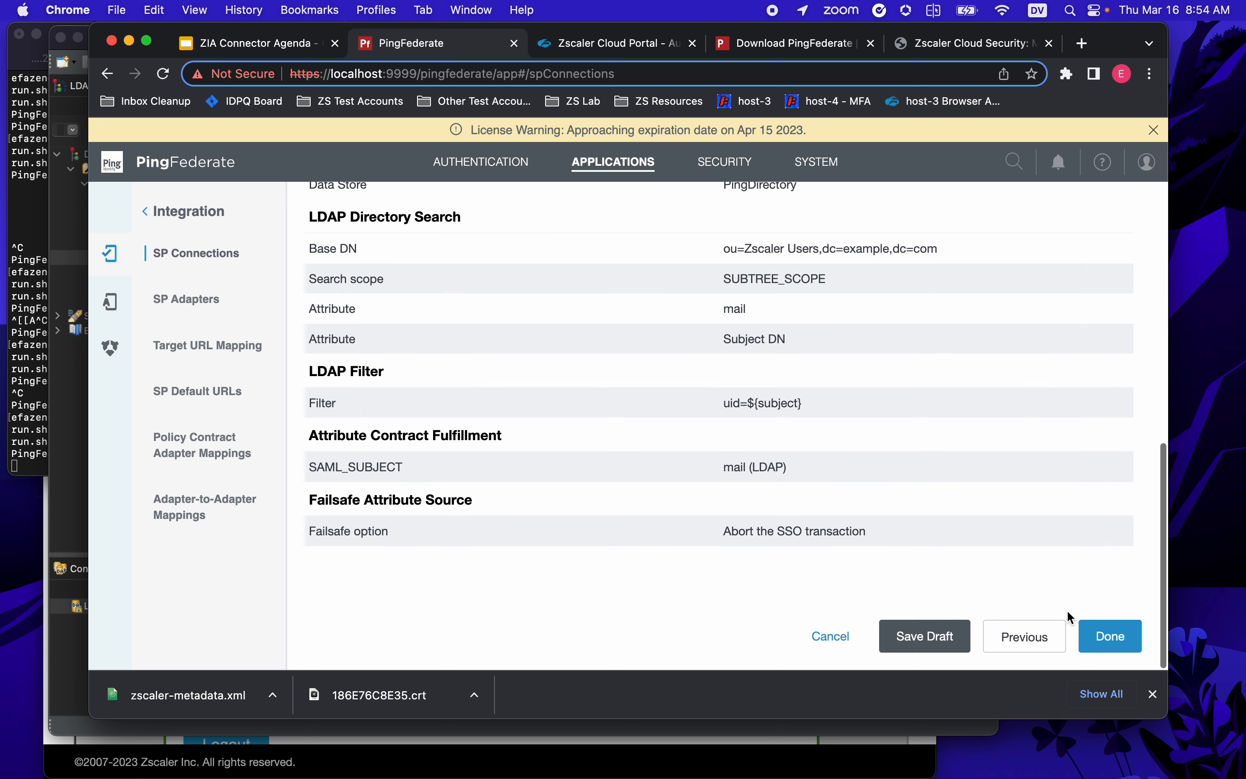
{"action": "left_click", "coordinate": [1095, 631]}
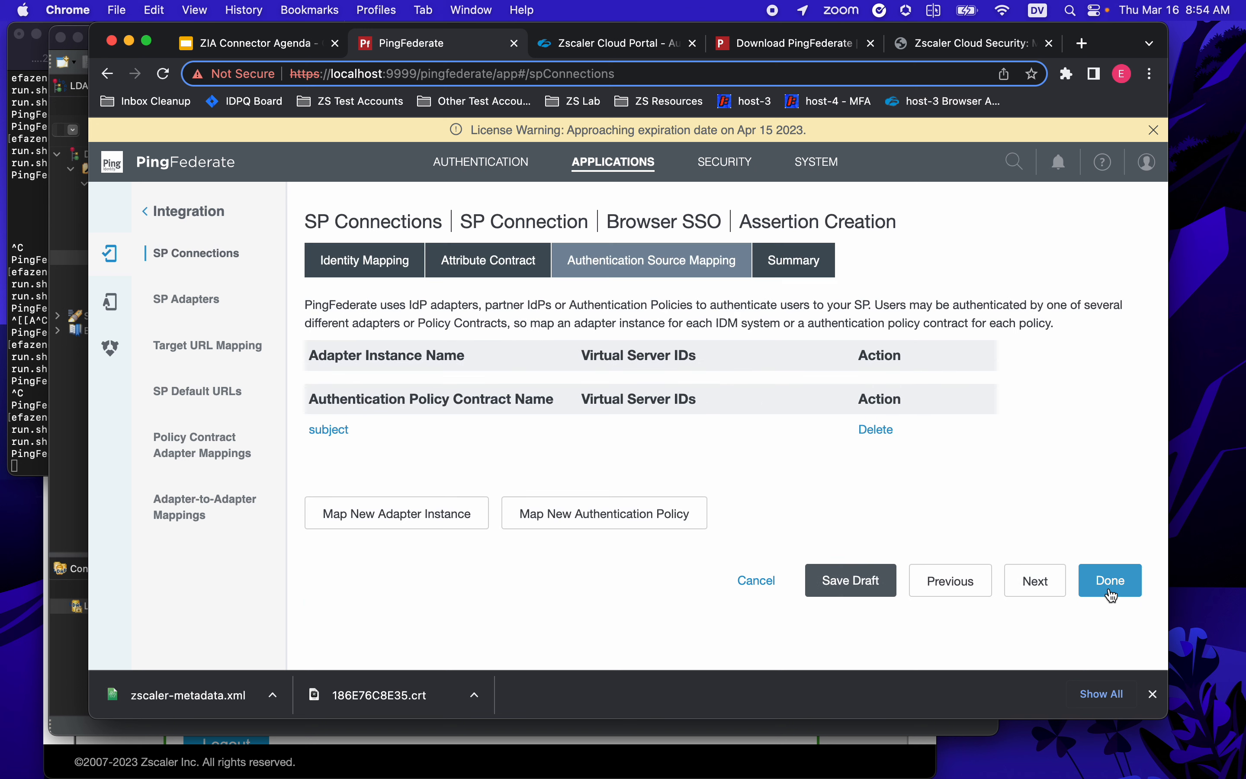
- Review the Assertion Creation summary (Standard mapping, SAML_SUBJECT, one policy mapping) and finish it
{"action": "left_click", "coordinate": [1036, 582]}
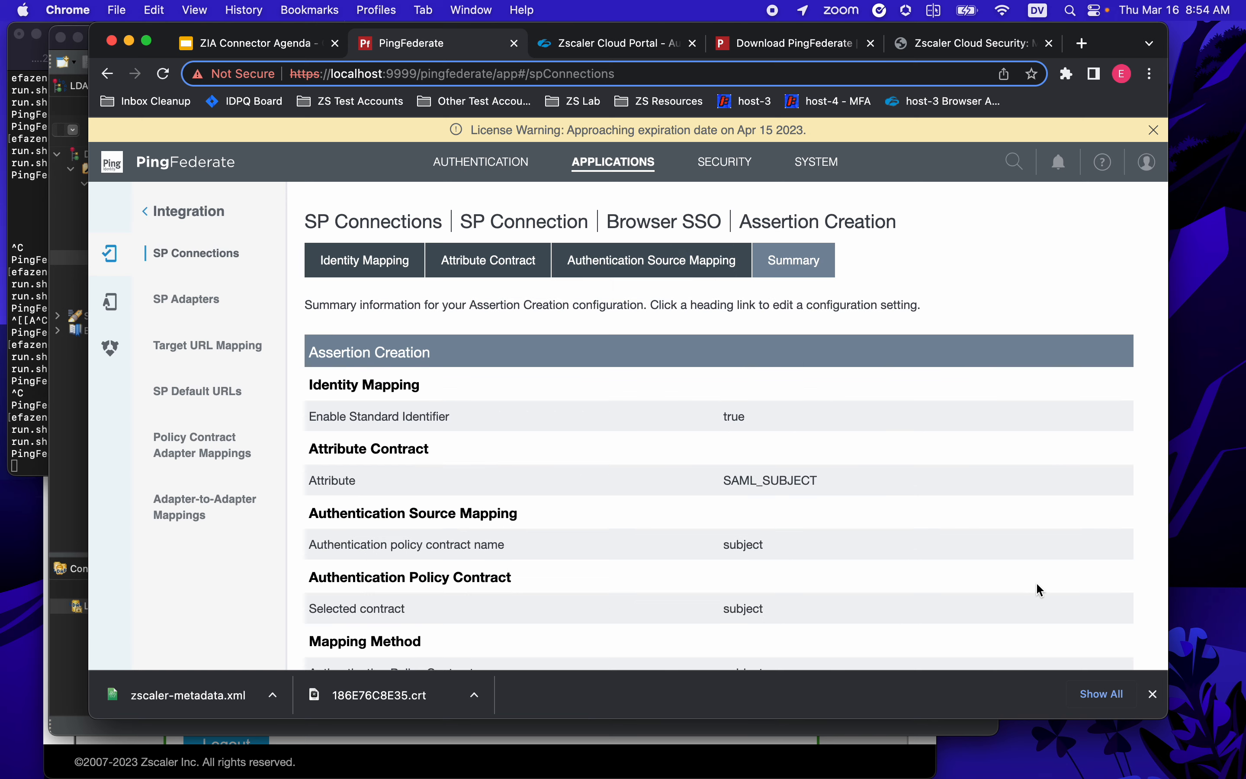
{"action": "scroll", "coordinate": [1033, 523], "scroll_direction": "down", "scroll_amount": 6}
{"action": "scroll", "coordinate": [1030, 510], "scroll_direction": "up", "scroll_amount": 6}
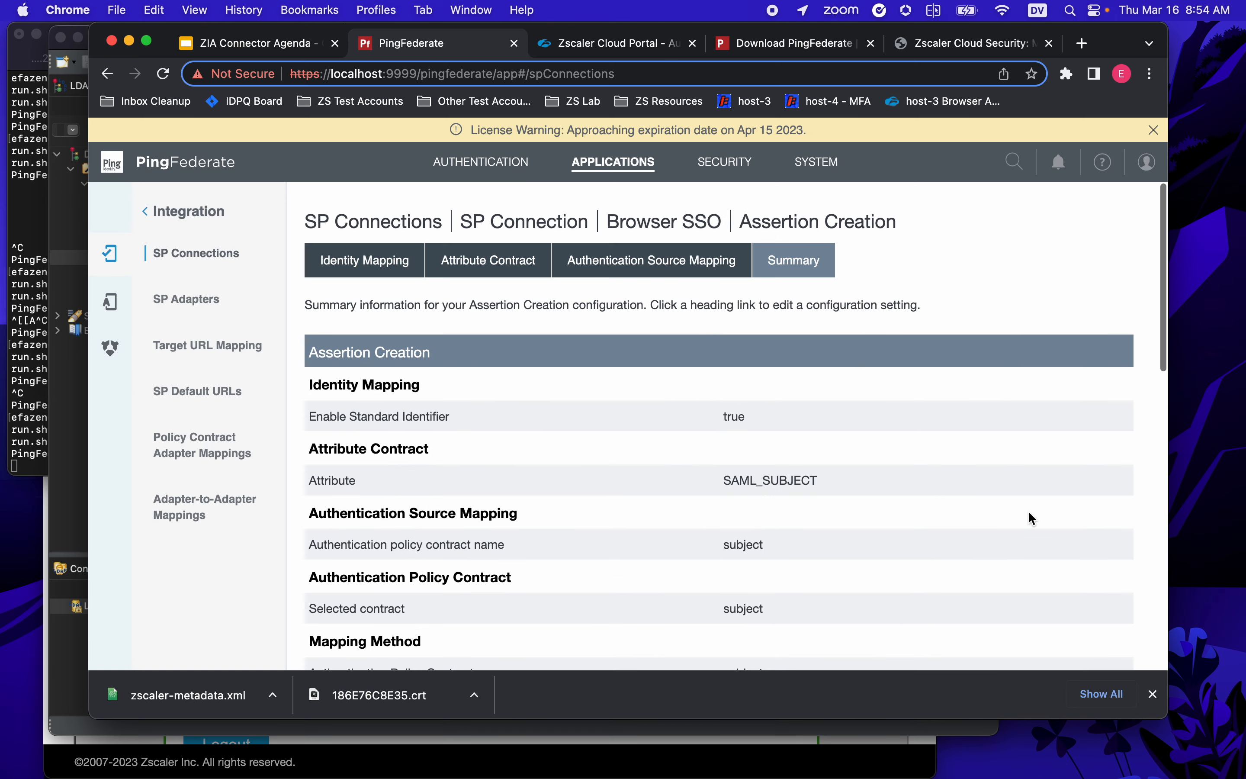
{"action": "scroll", "coordinate": [1029, 511], "scroll_direction": "down", "scroll_amount": 14}
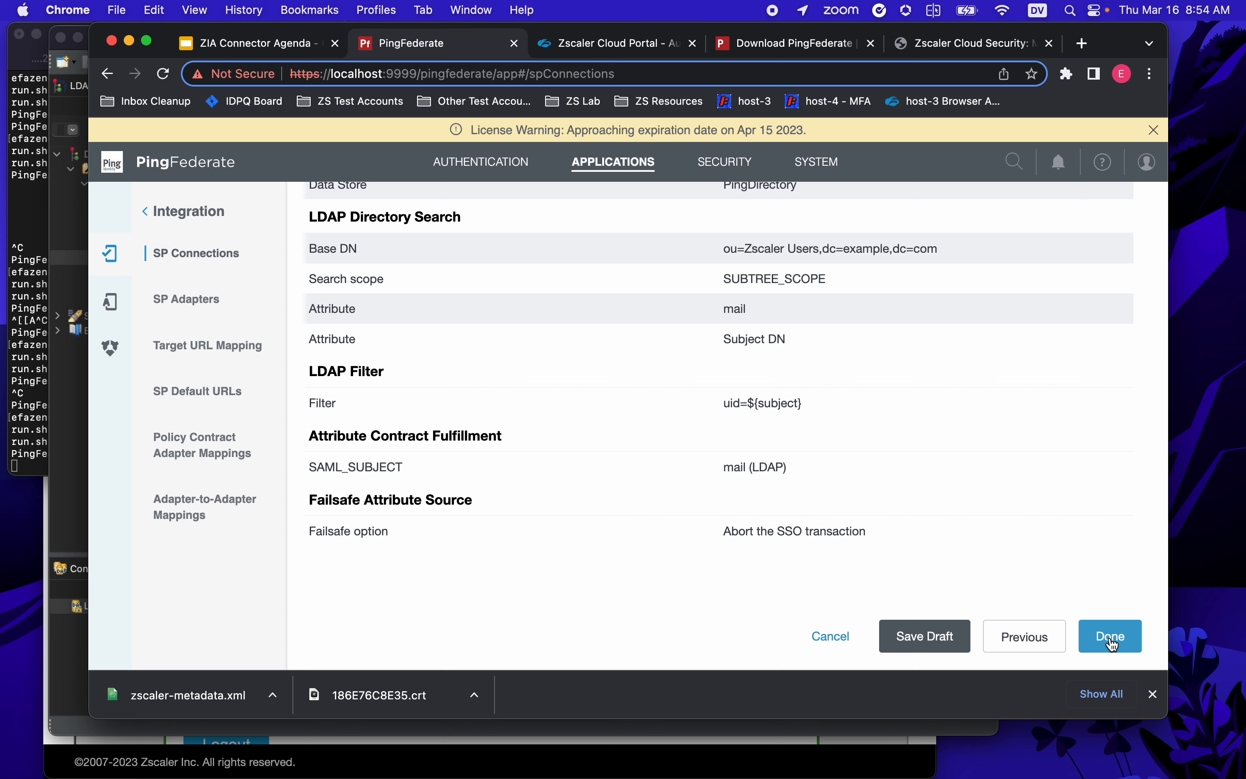
{"action": "scroll", "coordinate": [943, 459], "scroll_direction": "up", "scroll_amount": 14}
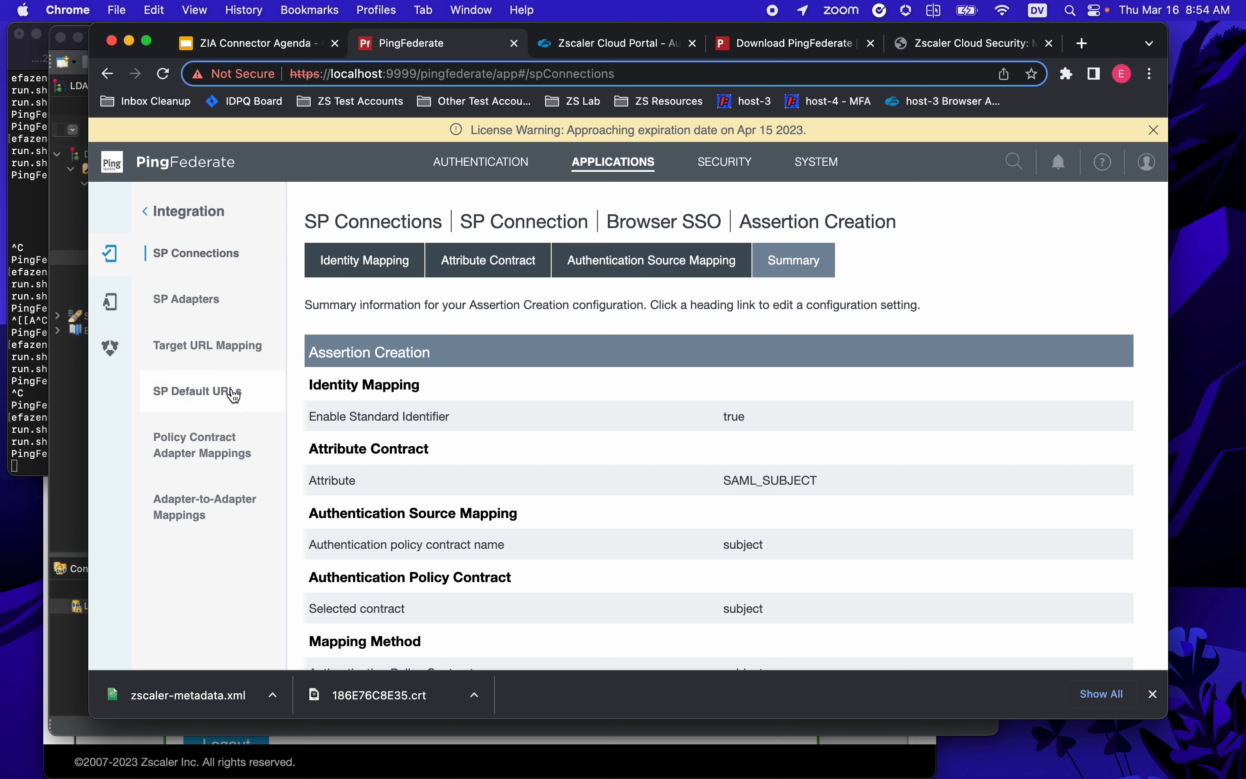
{"action": "scroll", "coordinate": [837, 378], "scroll_direction": "down", "scroll_amount": 10}
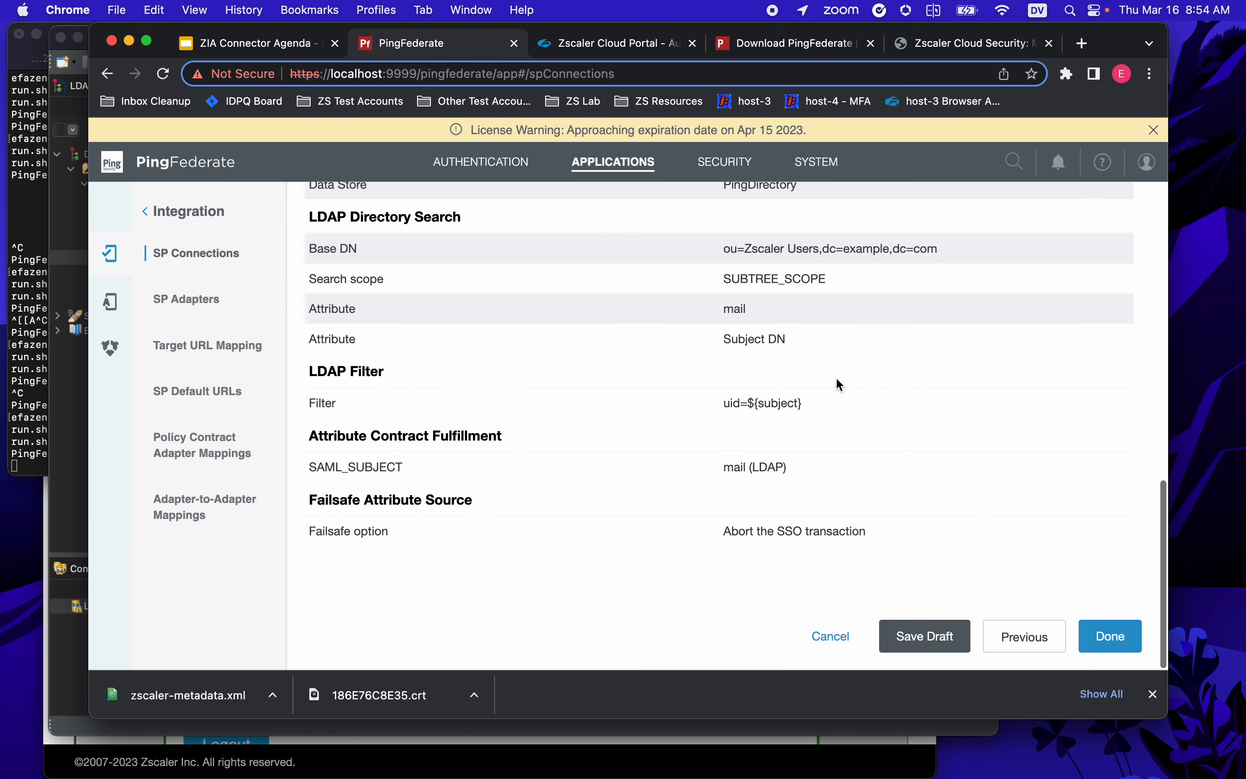
{"action": "left_click", "coordinate": [1116, 638]}
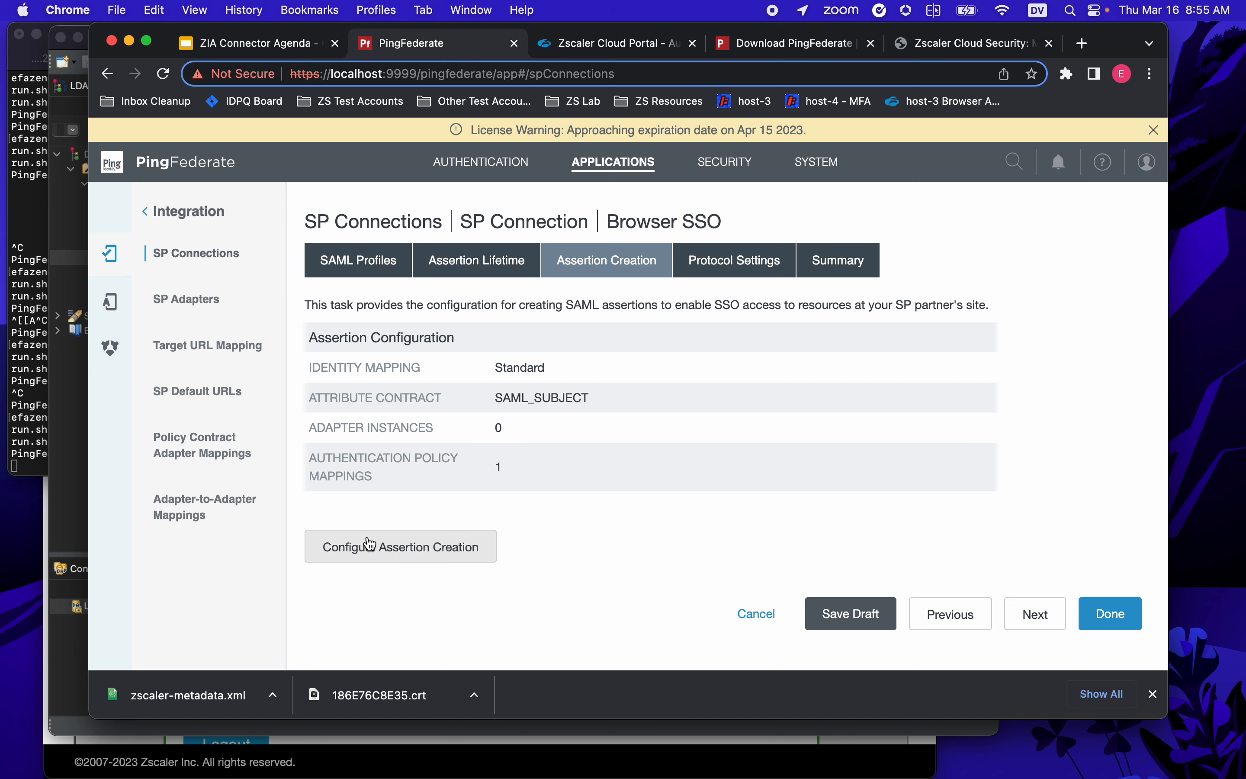
- Accept the Protocol Settings and finish the ZIA connection's Browser SSO summary
{"action": "left_click", "coordinate": [1044, 612]}
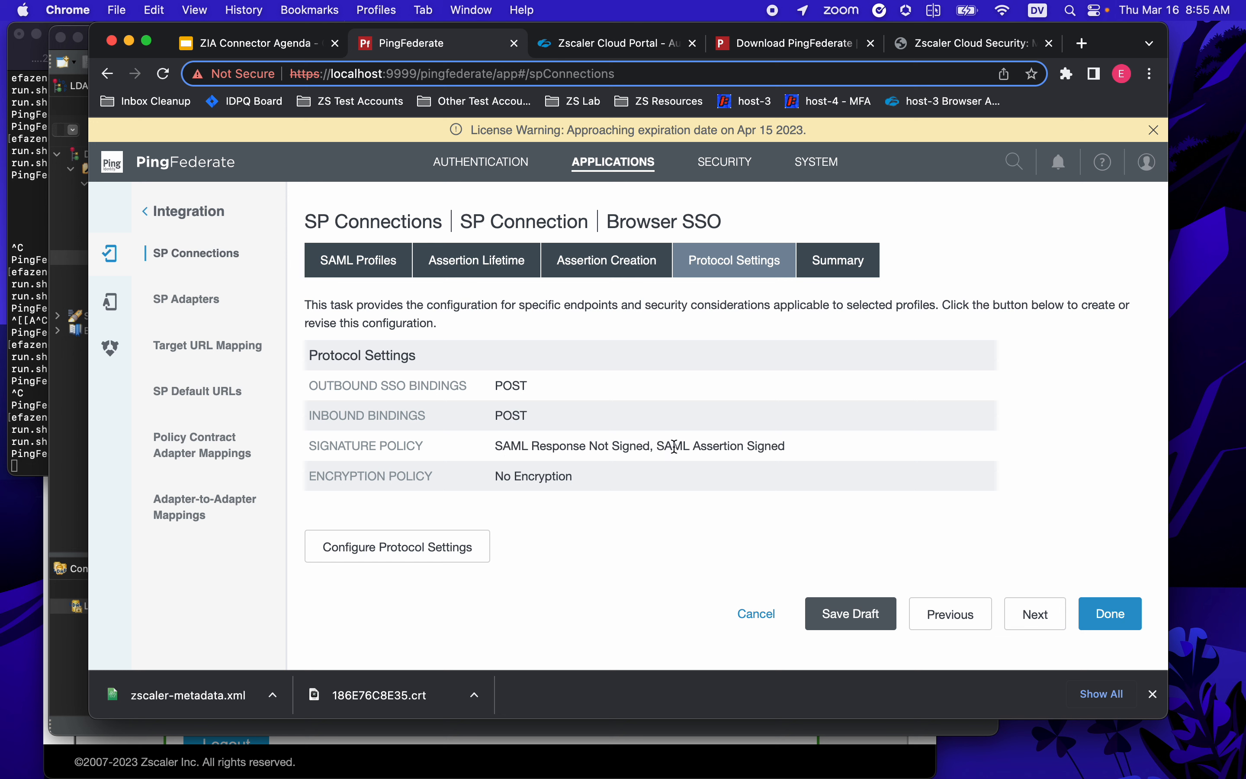
{"action": "left_click", "coordinate": [1040, 616]}
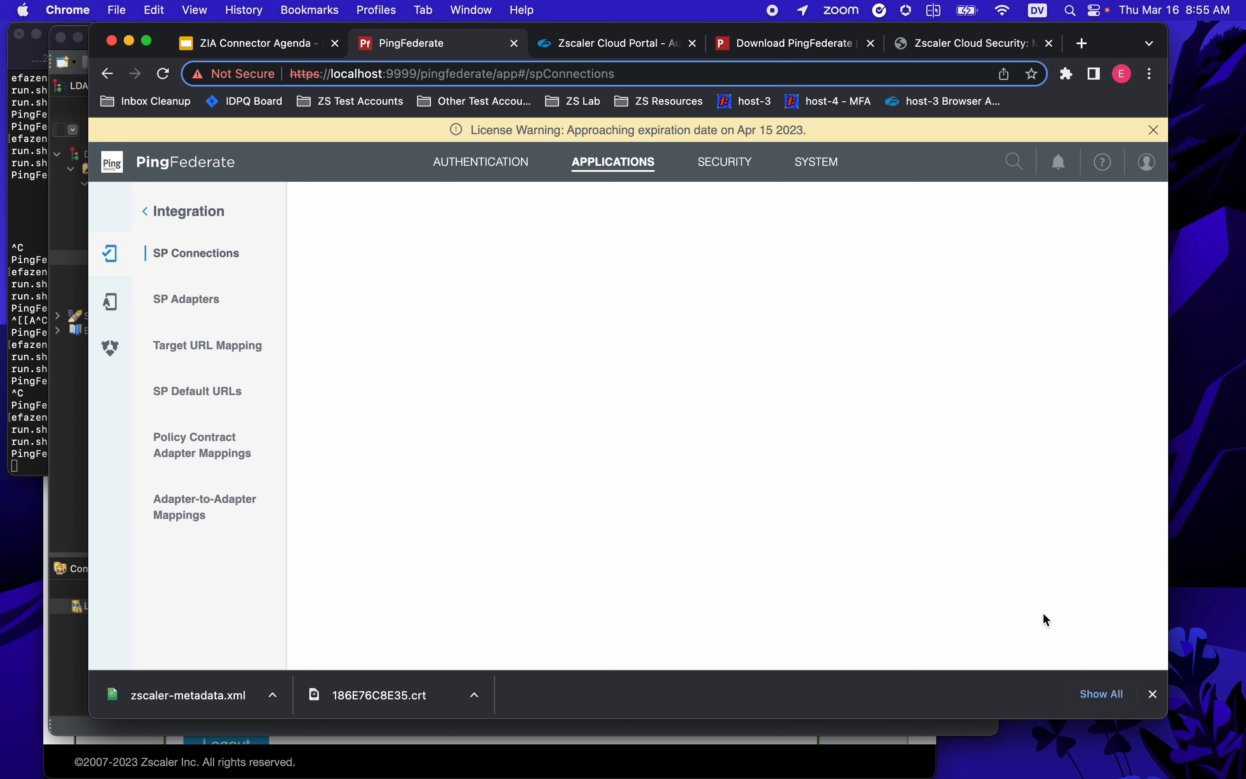
{"action": "scroll", "coordinate": [1014, 585], "scroll_direction": "down", "scroll_amount": 3}
{"action": "scroll", "coordinate": [1010, 586], "scroll_direction": "down", "scroll_amount": 10}
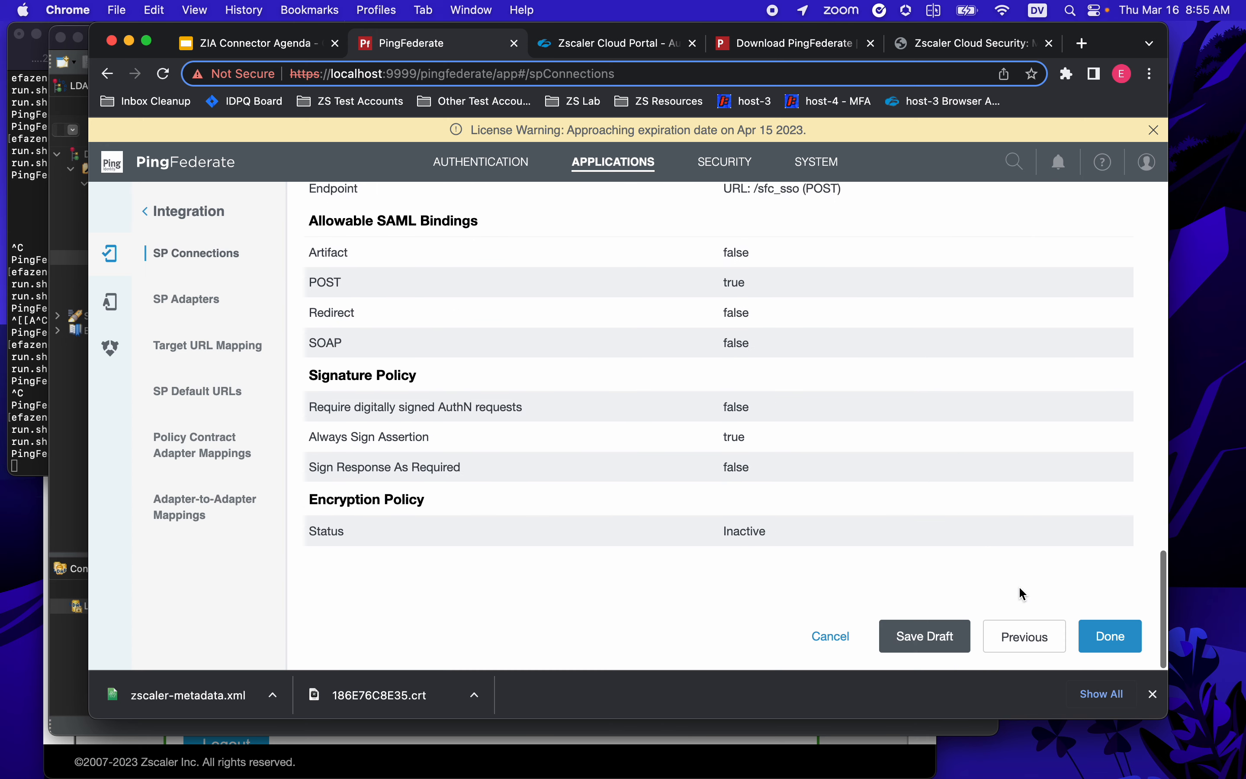
{"action": "left_click", "coordinate": [1121, 643]}
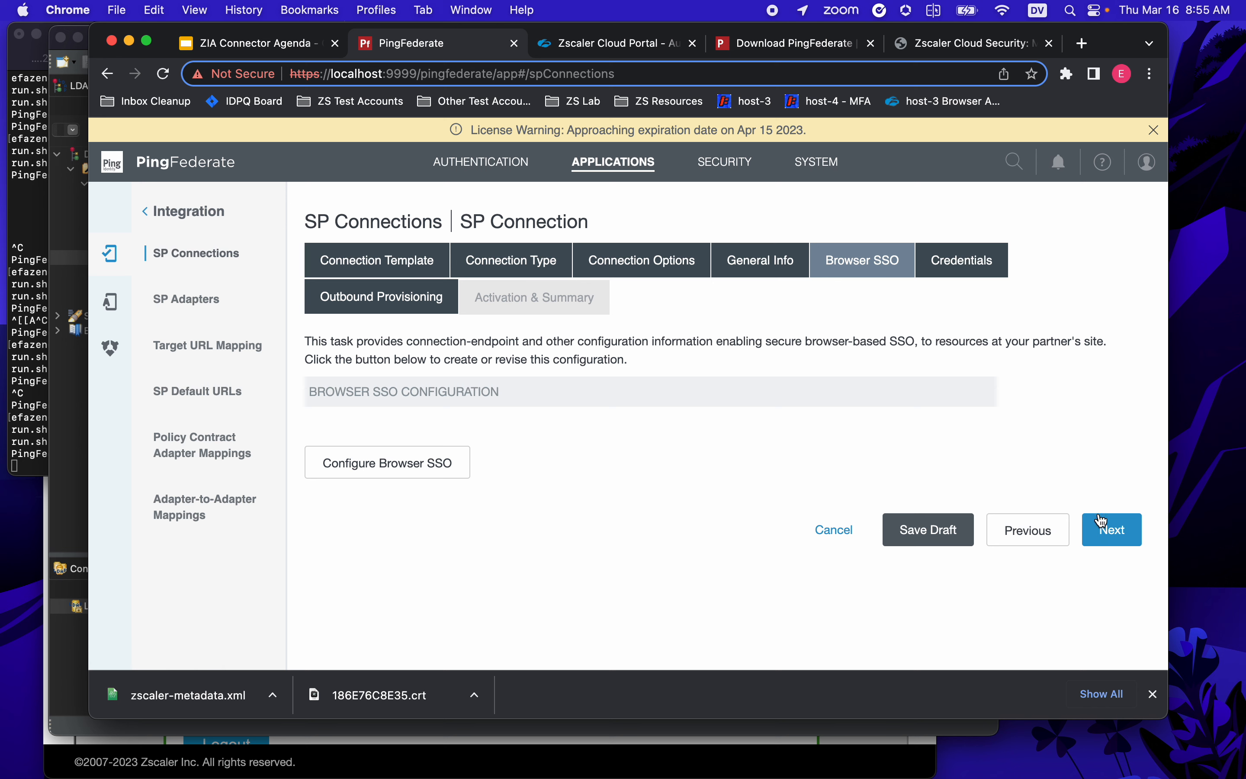
- Make the 01:86:E7:6C:8E:35 certificate the connection's RSA SHA256 digital signature credential
{"action": "left_click", "coordinate": [1113, 530]}
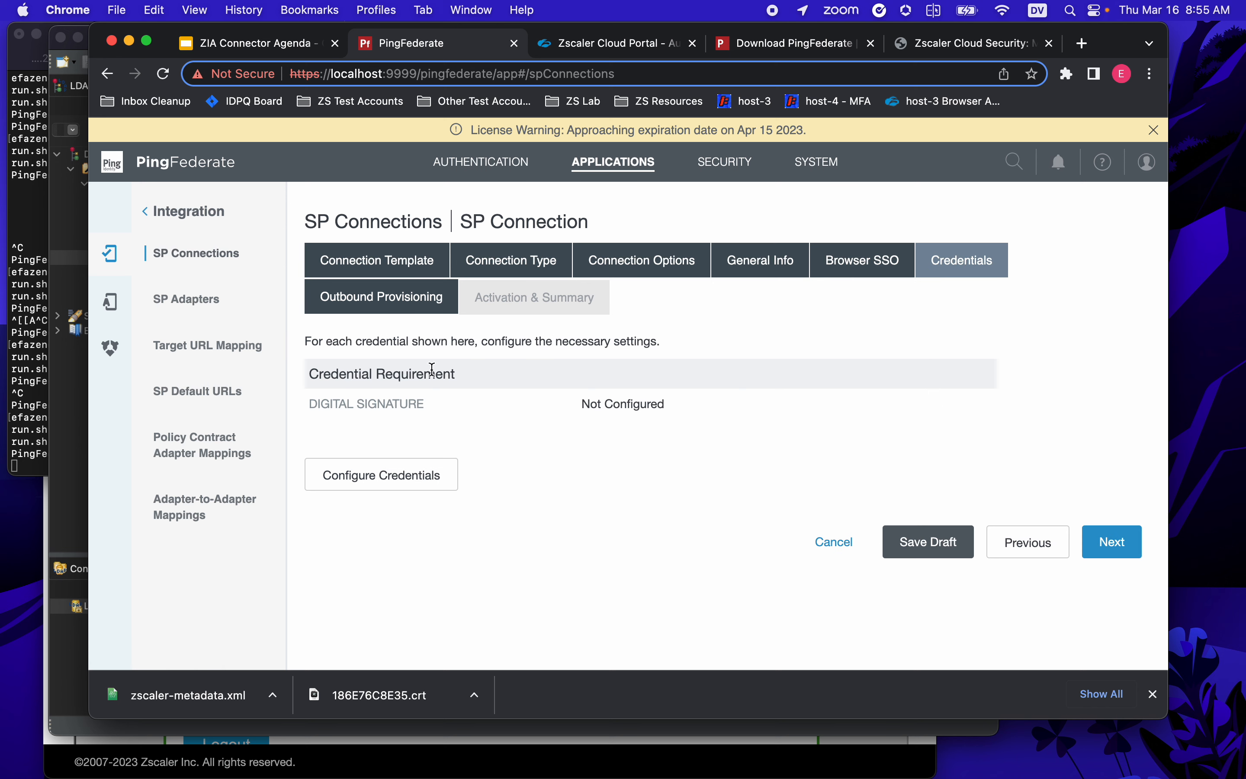
{"action": "left_click", "coordinate": [387, 472]}
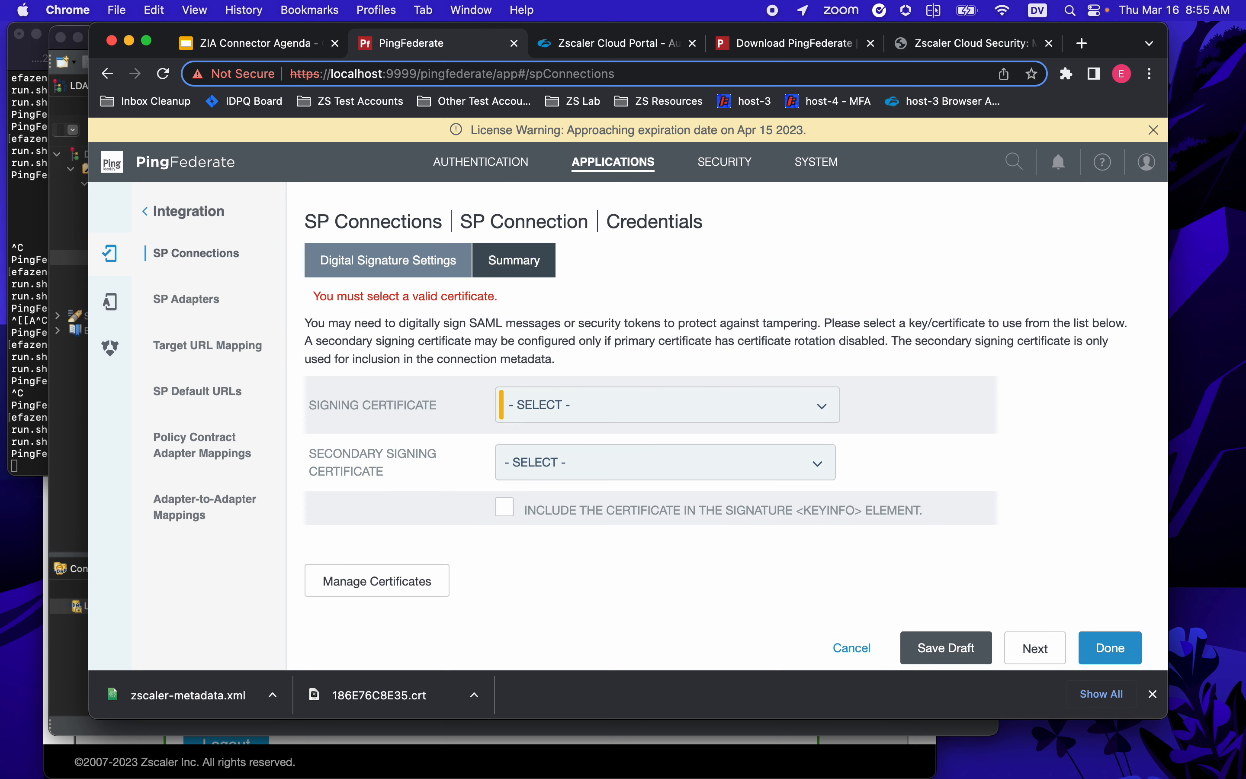
{"action": "left_click", "coordinate": [639, 408]}
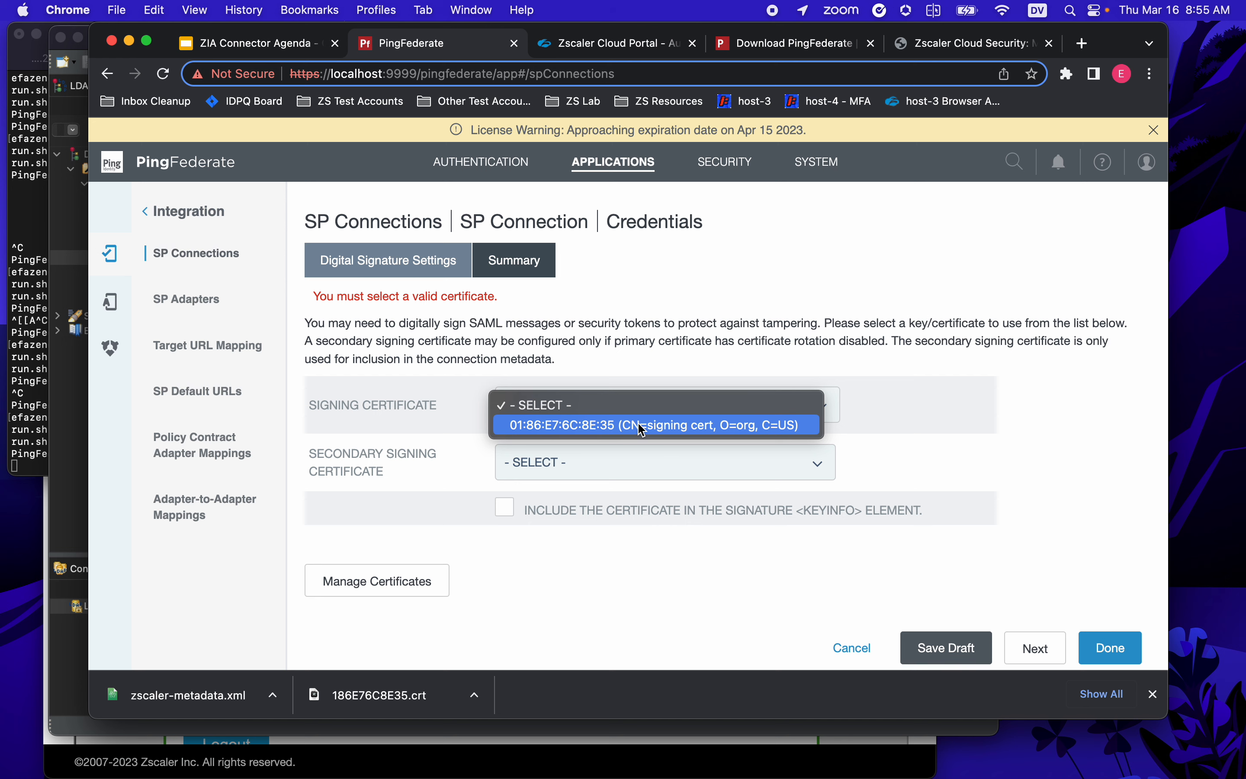
{"action": "left_click", "coordinate": [641, 427]}
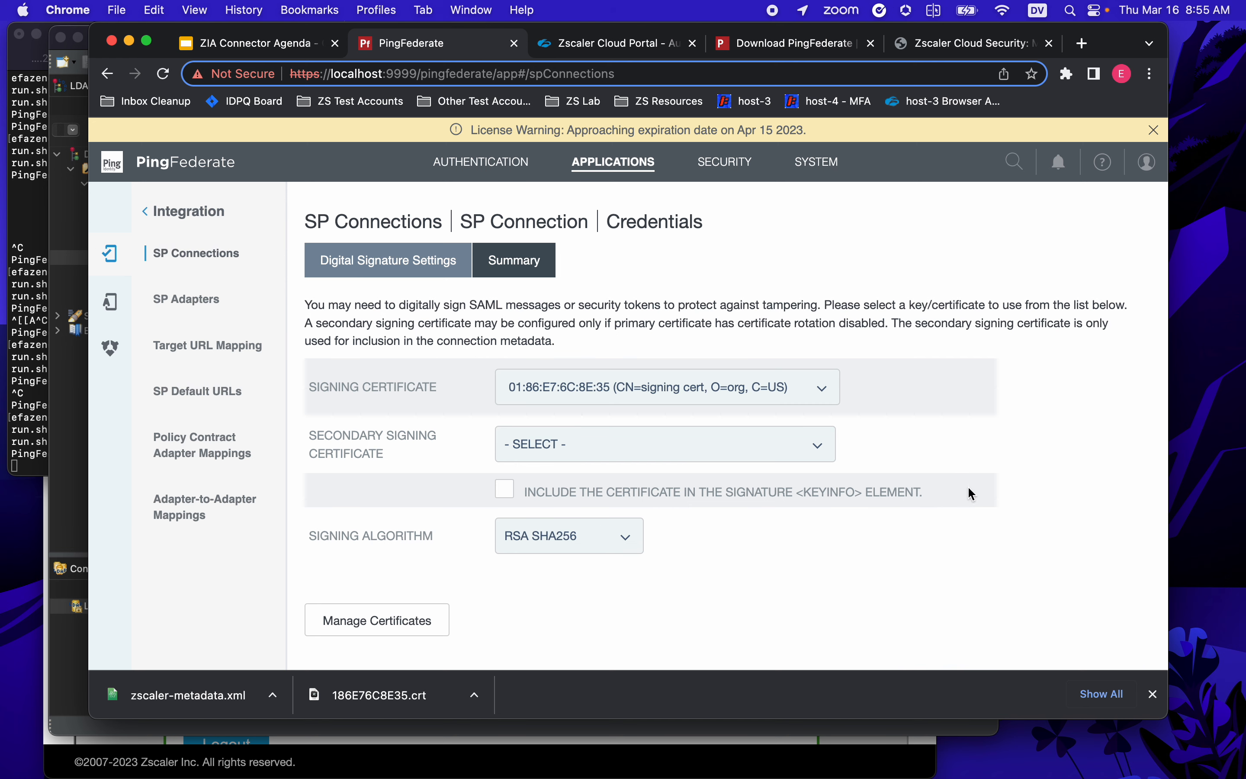
{"action": "scroll", "coordinate": [971, 490], "scroll_direction": "down", "scroll_amount": 2}
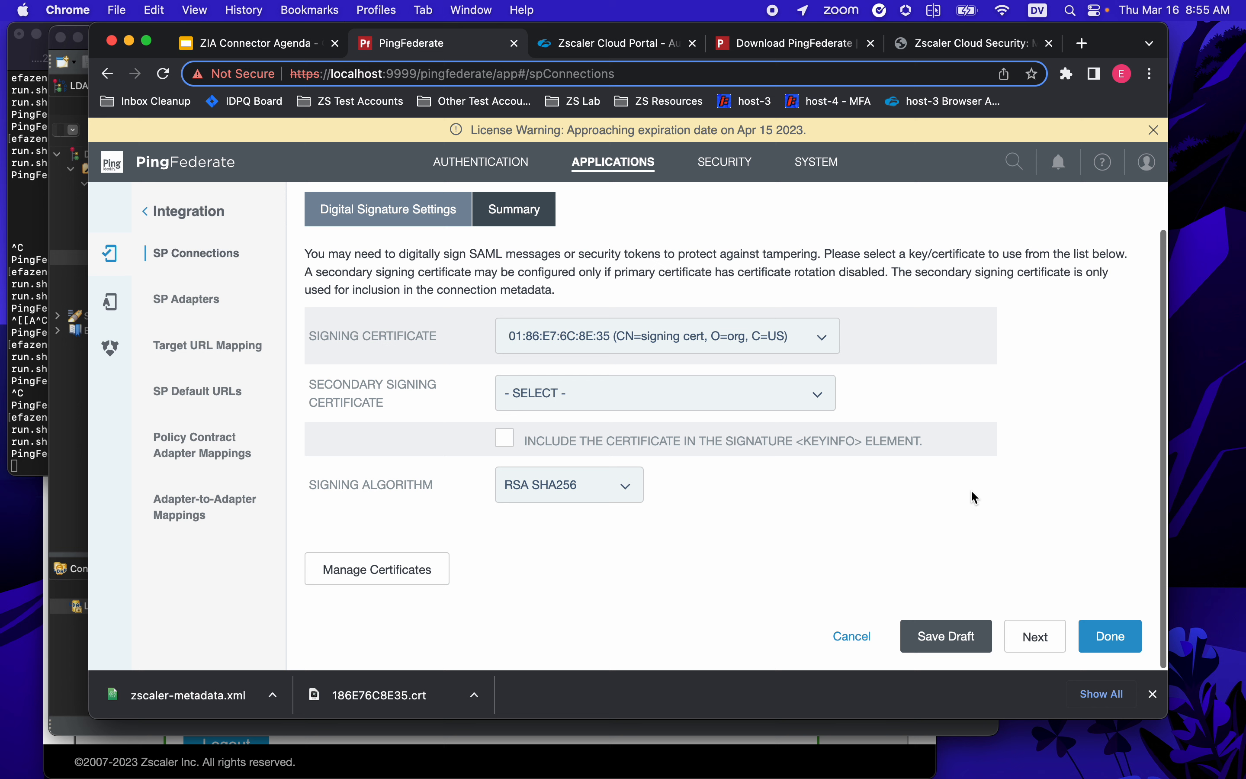
{"action": "left_click", "coordinate": [1097, 647]}
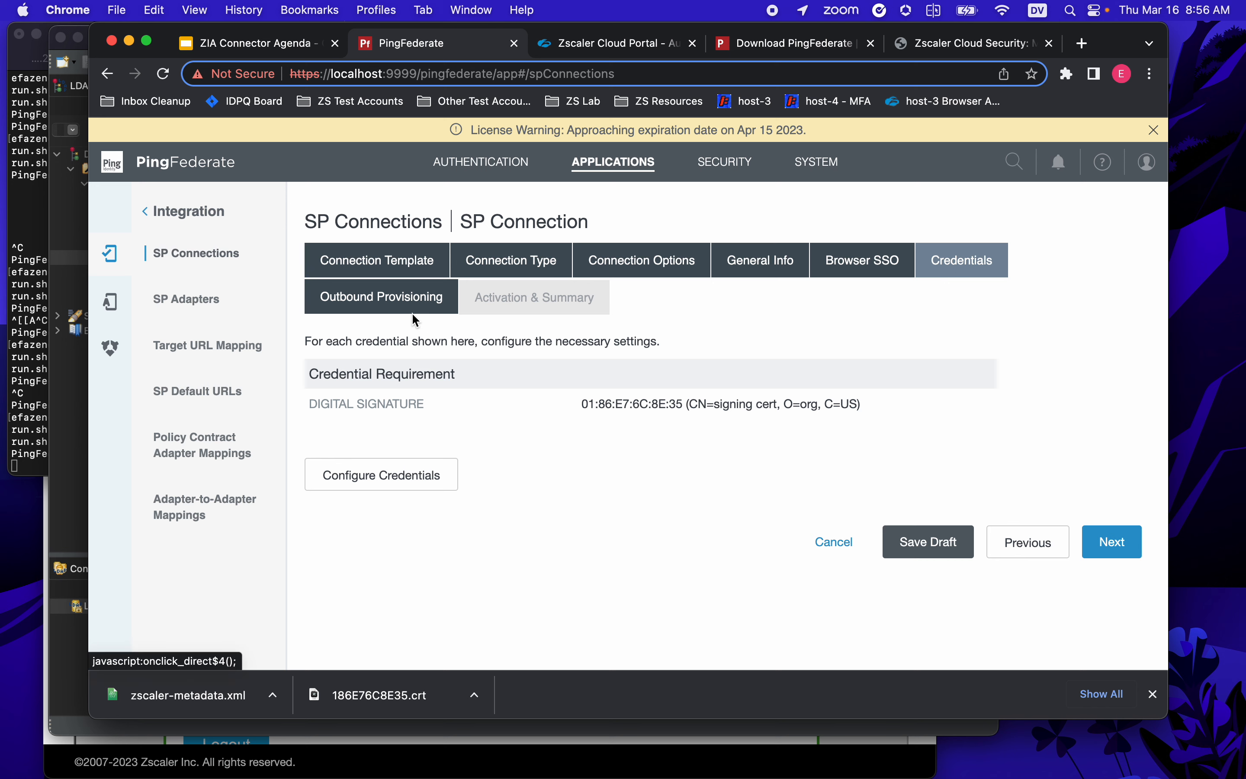
- Open the ZScaler ZIA Connector's provisioning target page with Base URL and Bearer Token still empty
{"action": "left_click", "coordinate": [1124, 550]}
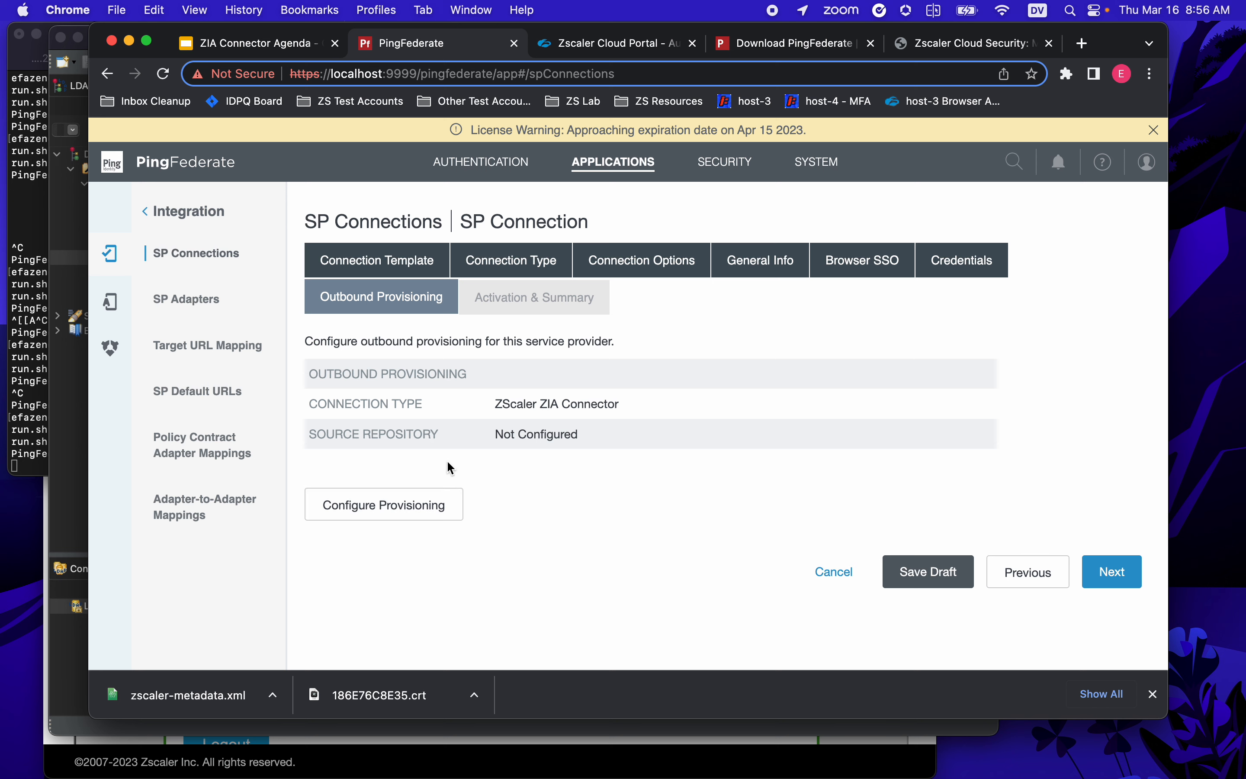
{"action": "left_click", "coordinate": [416, 505]}
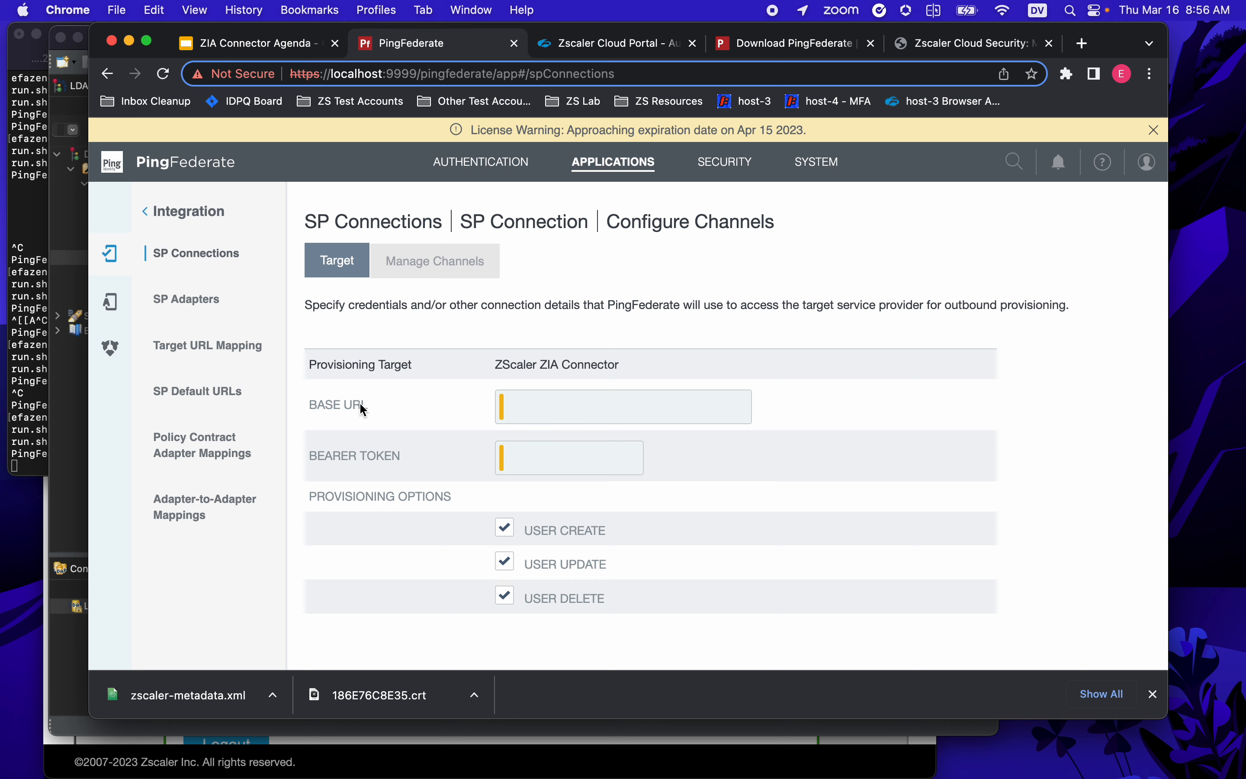
{"action": "left_click", "coordinate": [635, 46]}
- Copy the SCIM Base URL from Zscaler's Edit IdP dialog into PingFederate's Base URL field
{"action": "scroll", "coordinate": [556, 484], "scroll_direction": "down", "scroll_amount": 2}
{"action": "scroll", "coordinate": [555, 484], "scroll_direction": "down", "scroll_amount": 5}
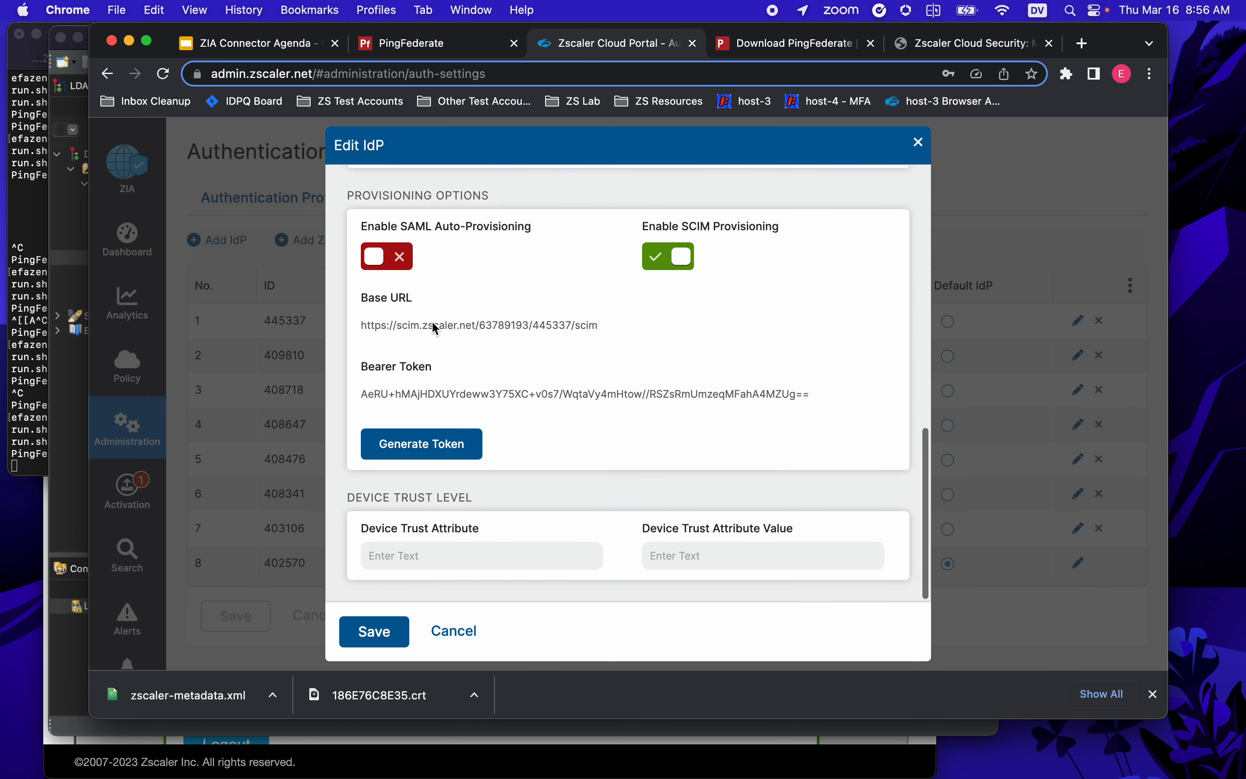
{"action": "left_click_drag", "start_coordinate": [600, 325], "coordinate": [400, 329]}
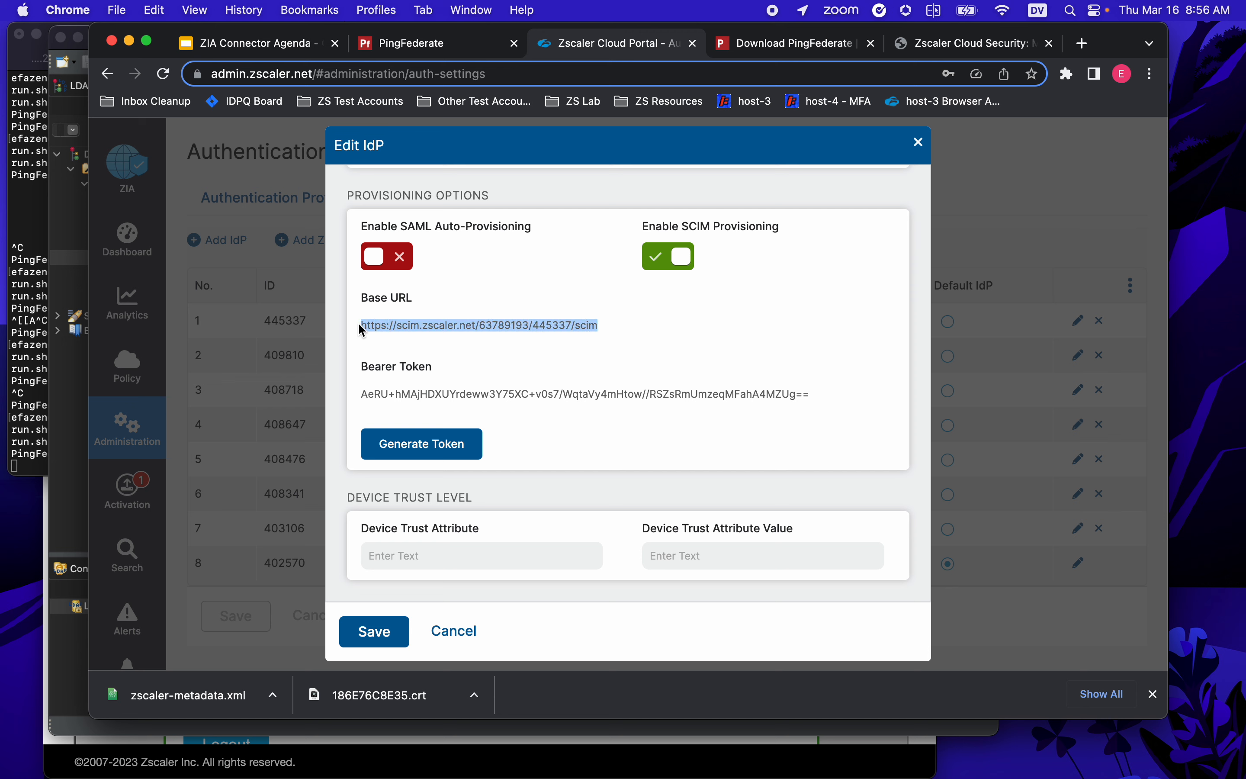
{"action": "right_click", "coordinate": [387, 322]}
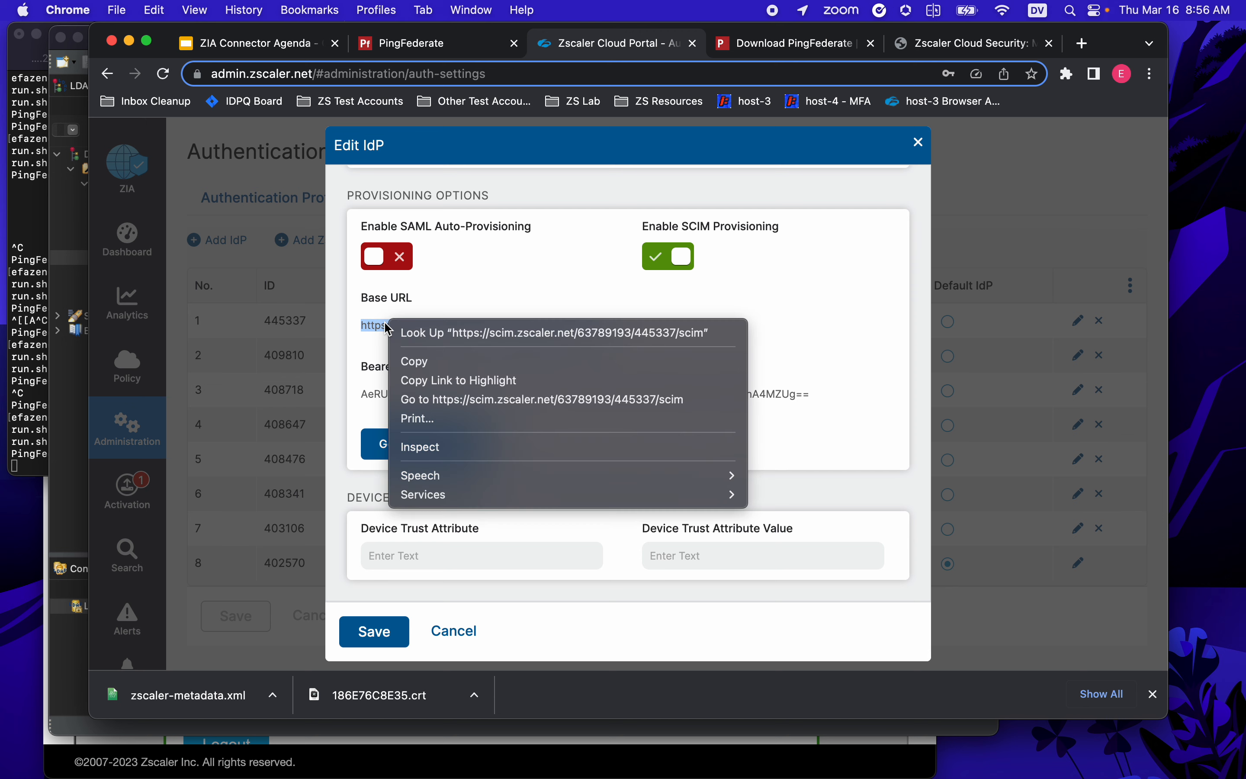
{"action": "left_click", "coordinate": [492, 362]}
{"action": "left_click", "coordinate": [375, 45]}
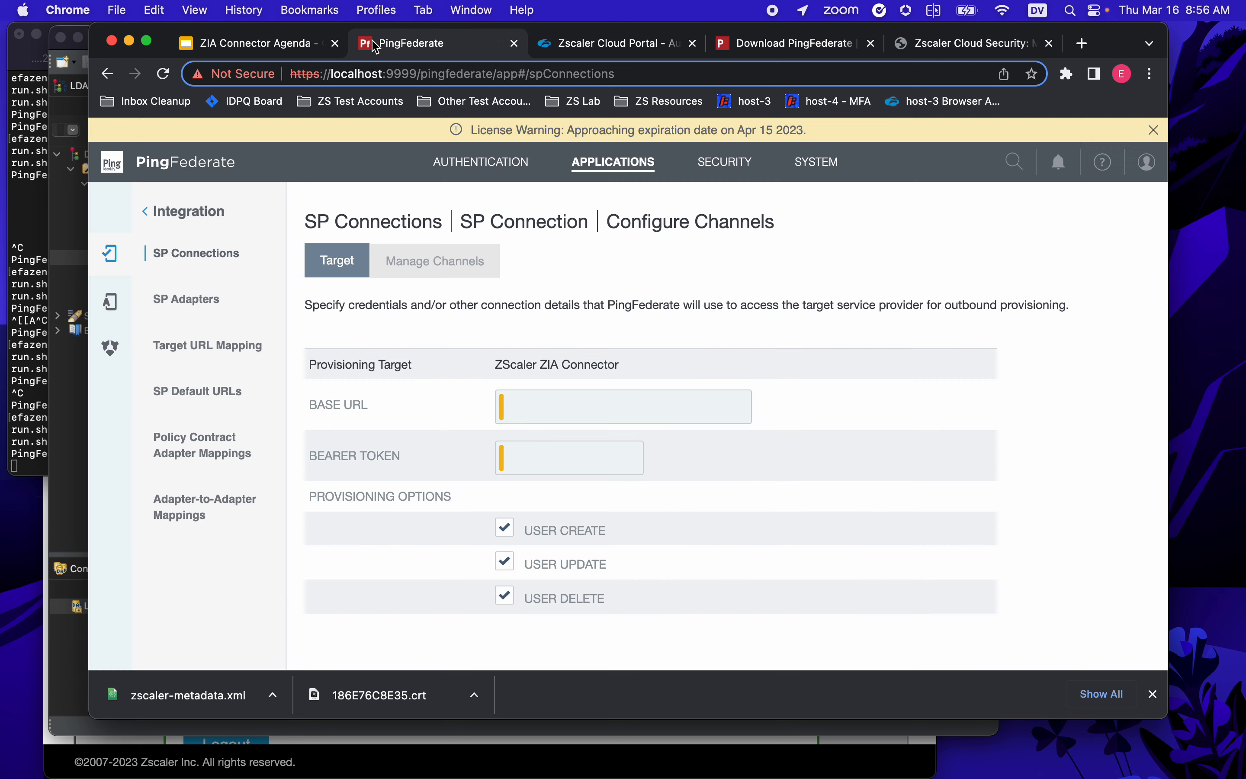
{"action": "right_click", "coordinate": [553, 407]}
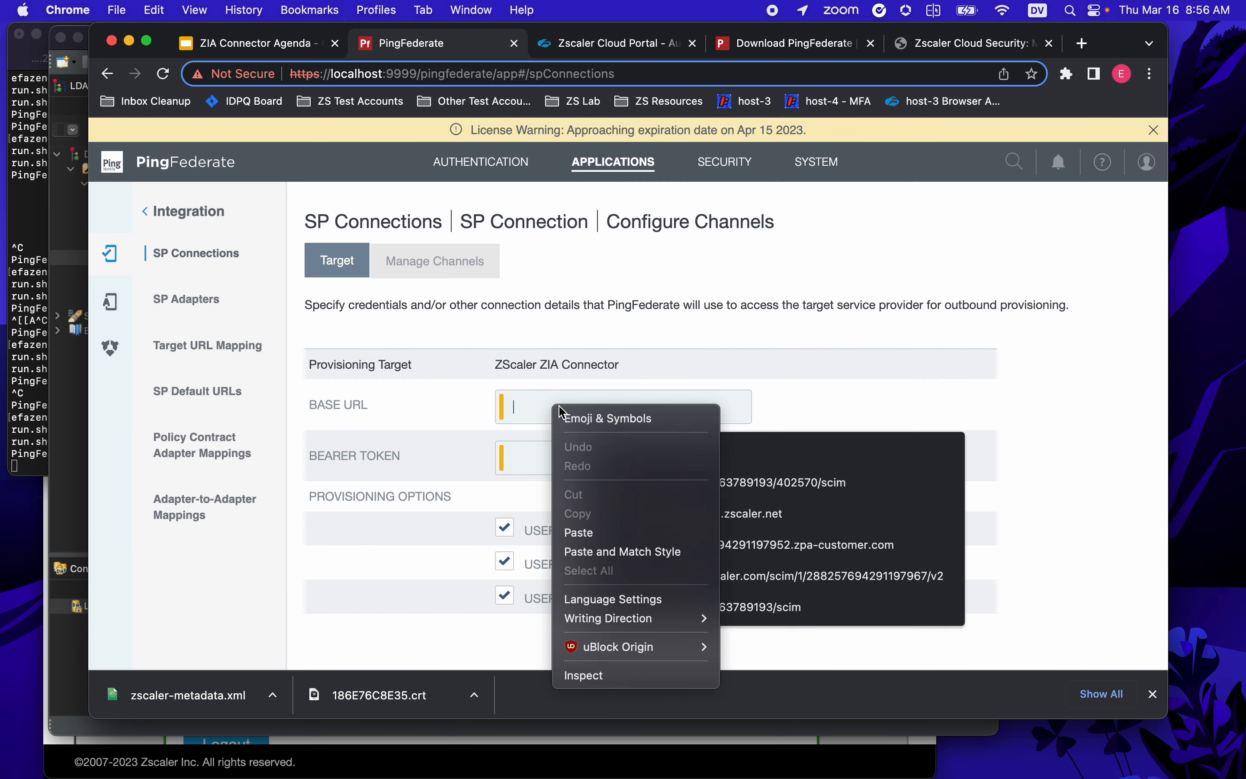
{"action": "left_click", "coordinate": [577, 533]}
- Copy the Zscaler bearer token for the PingFederate Bearer Token field
{"action": "left_click", "coordinate": [531, 460]}
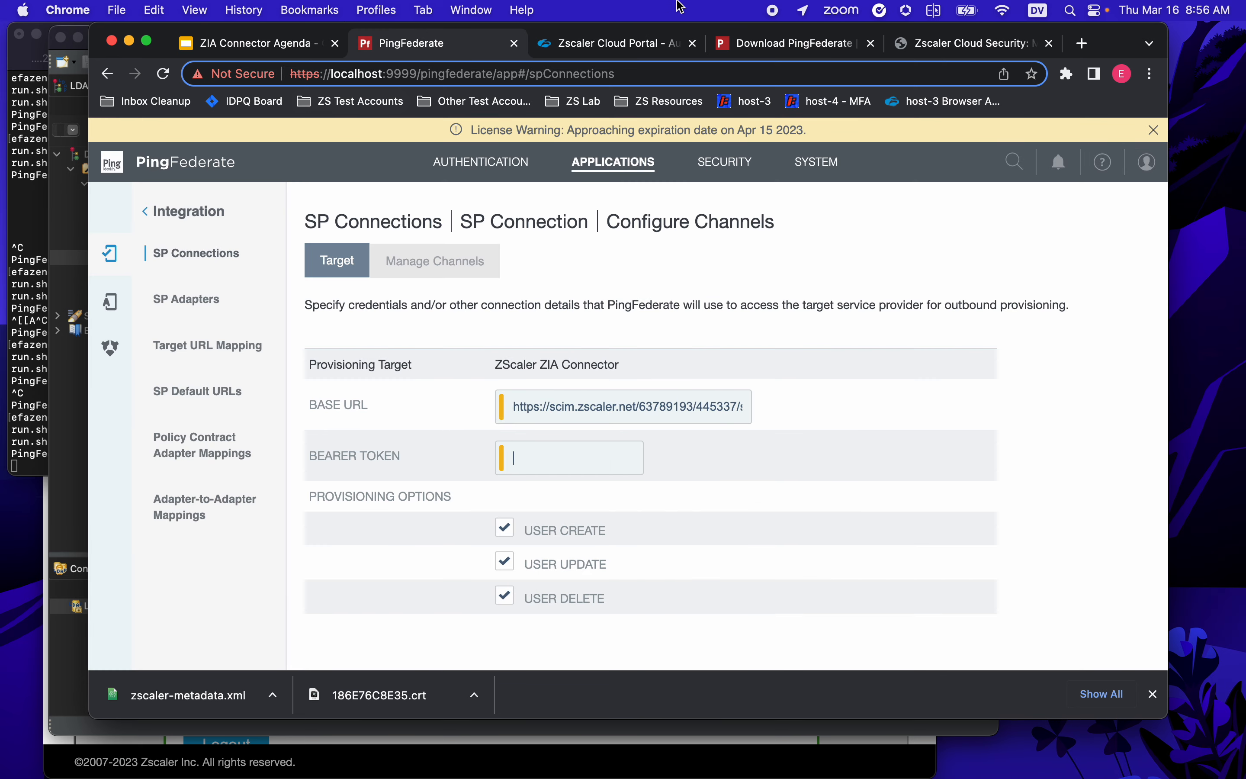
{"action": "left_click", "coordinate": [645, 46]}
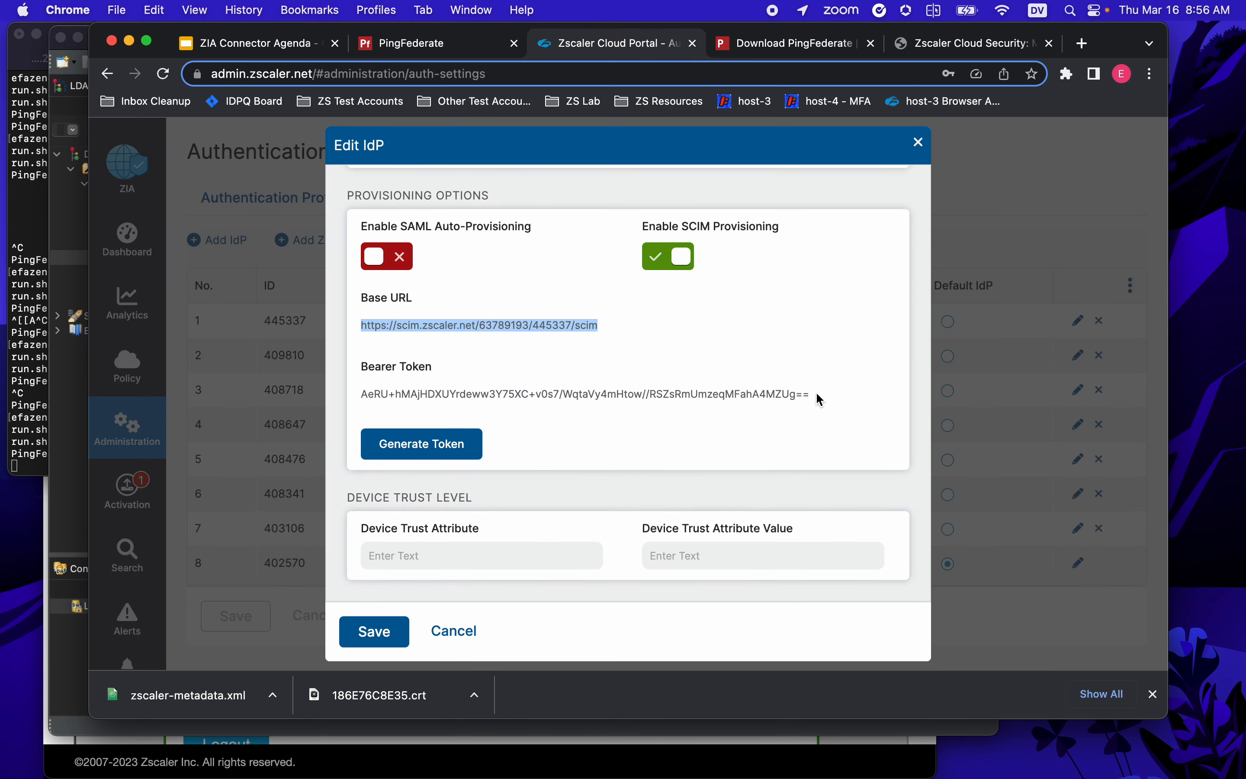
{"action": "left_click_drag", "start_coordinate": [819, 399], "coordinate": [368, 400]}
{"action": "right_click", "coordinate": [368, 401]}
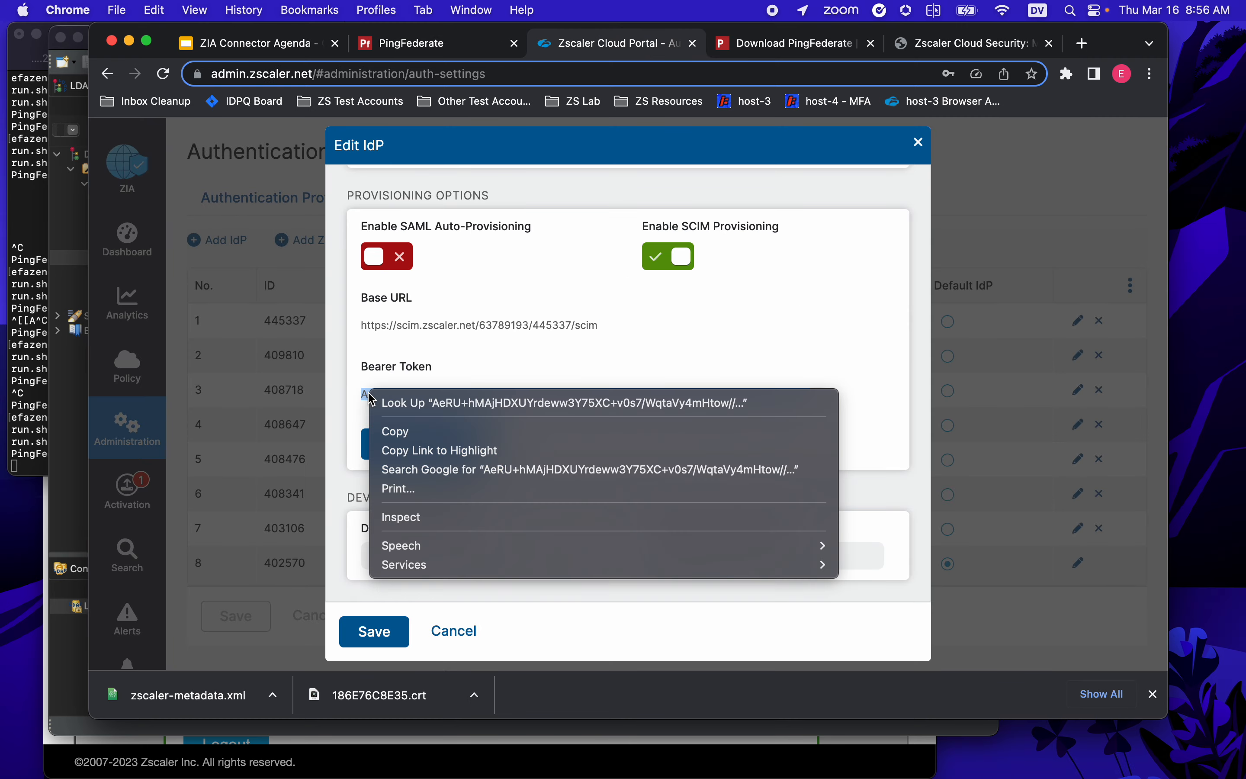
{"action": "left_click", "coordinate": [404, 430]}
{"action": "left_click", "coordinate": [445, 53]}
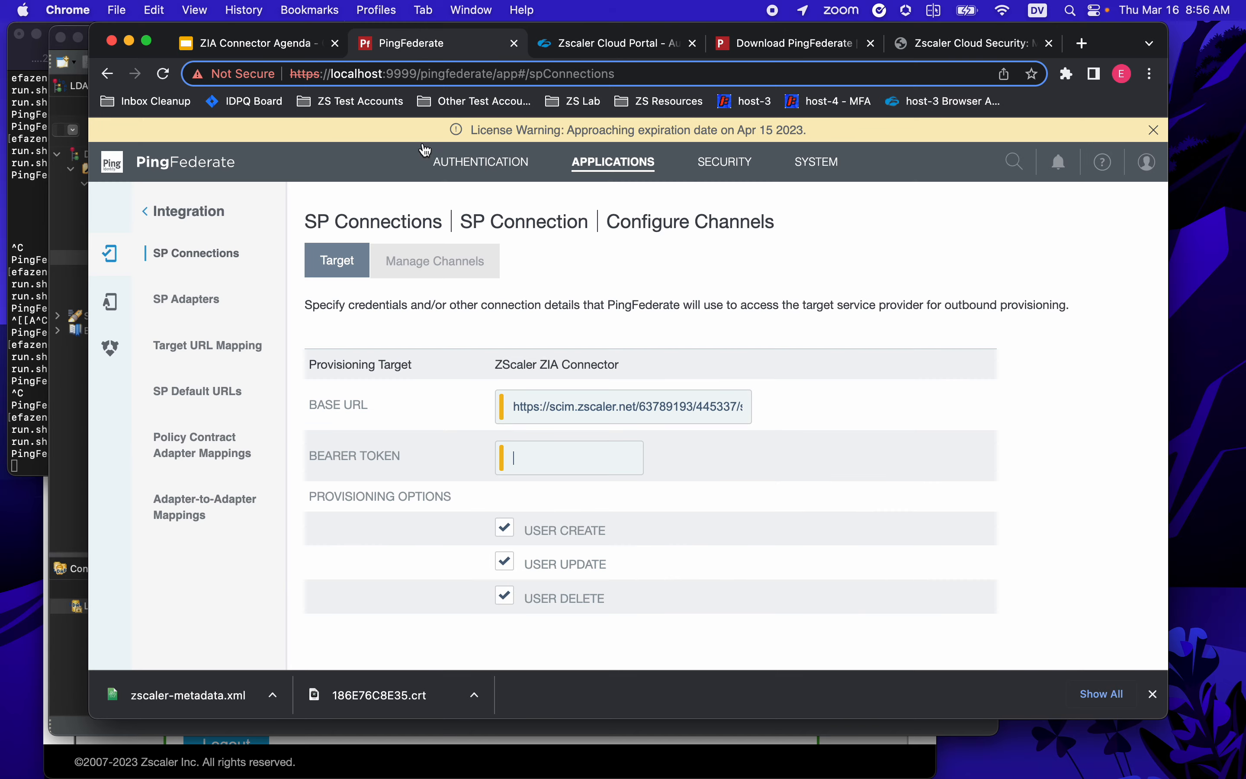
- Paste the Zscaler bearer token into Bearer Token and continue to the empty channel list
{"action": "right_click", "coordinate": [589, 459]}
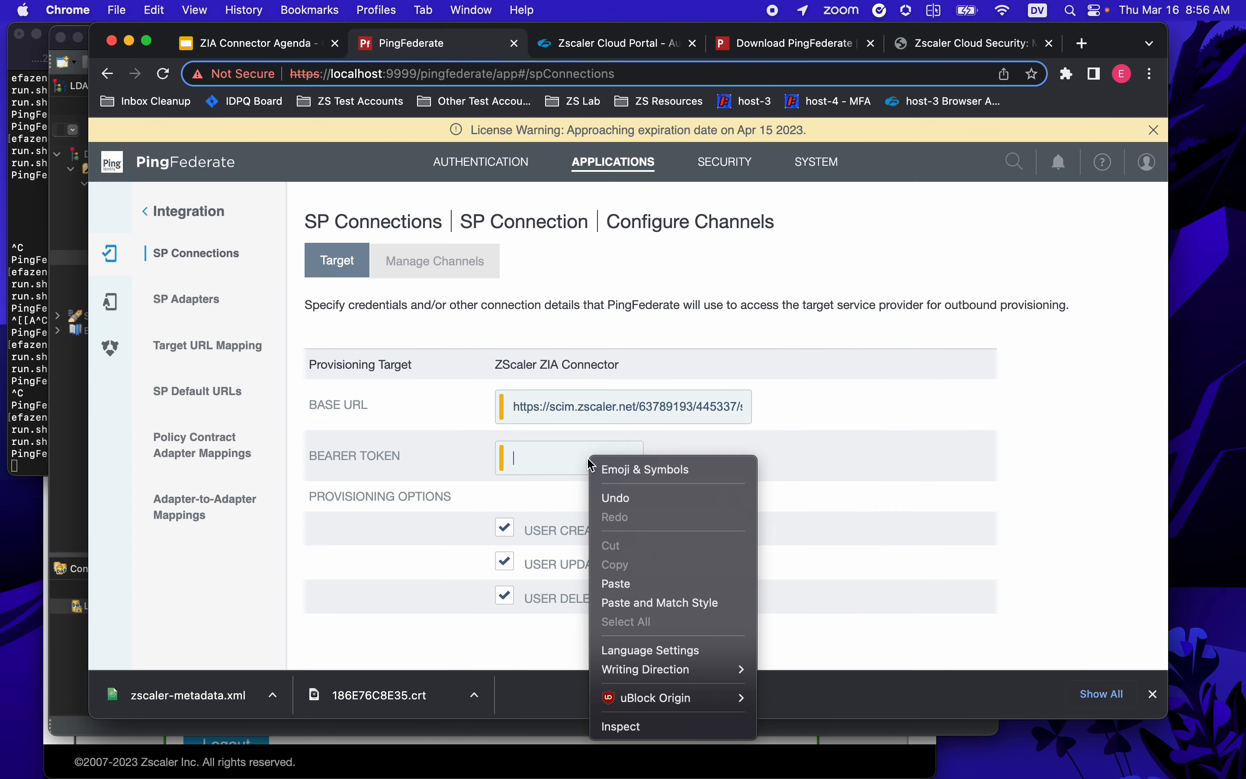
{"action": "left_click", "coordinate": [639, 584]}
{"action": "scroll", "coordinate": [895, 502], "scroll_direction": "down", "scroll_amount": 2}
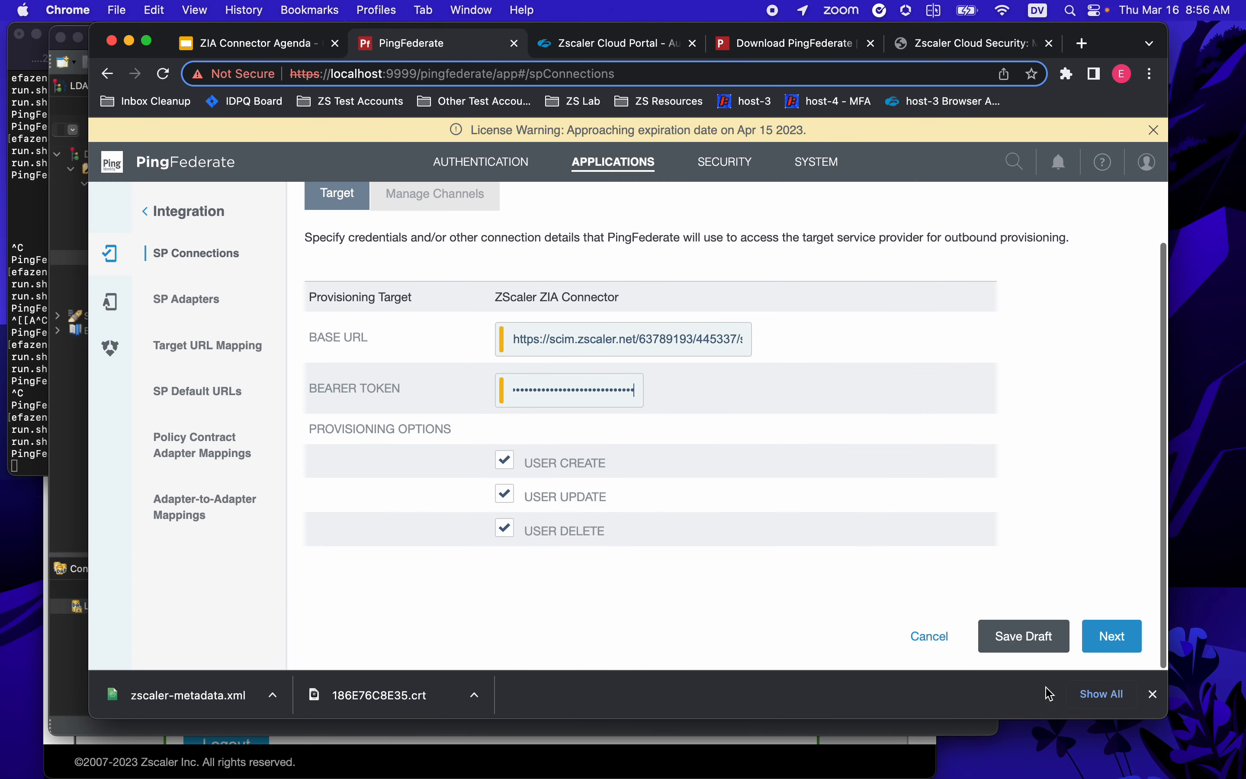
{"action": "left_click", "coordinate": [1102, 637]}
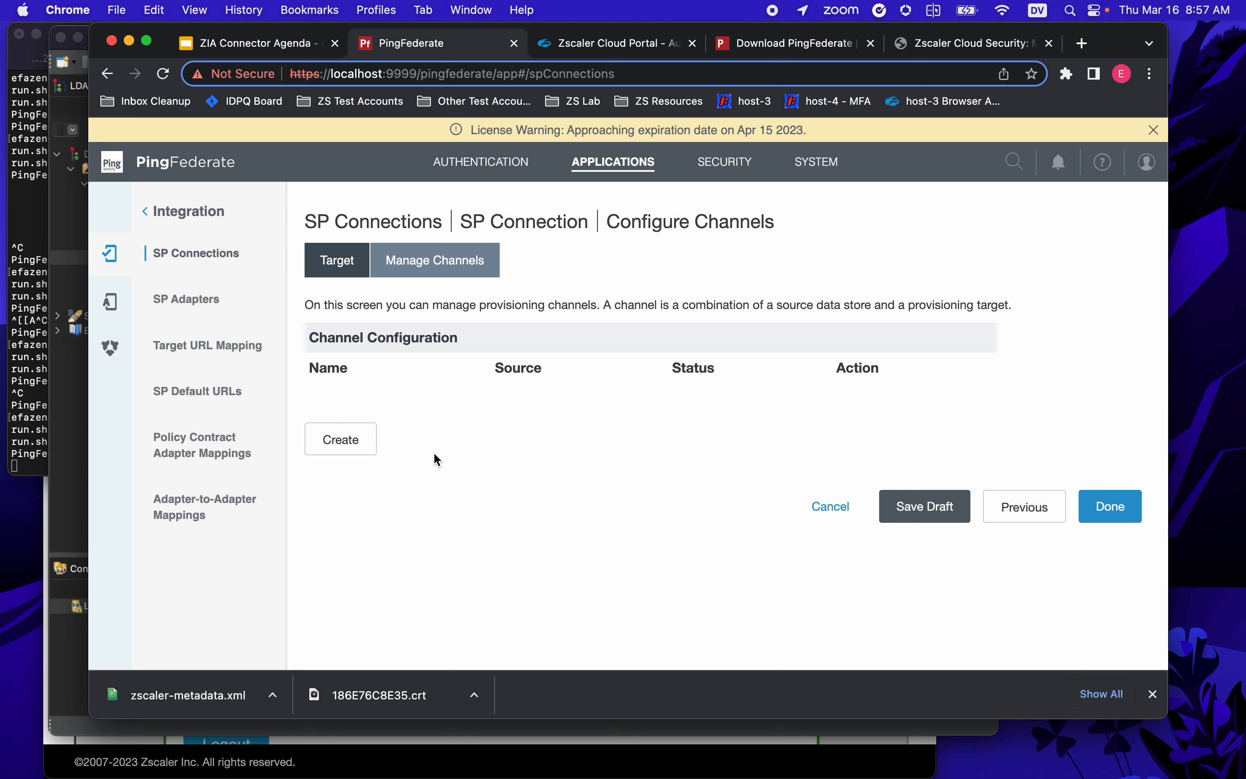
- Create the provisioning channel 'Local PingDirectory' with PingDirectory as its active data store
{"action": "left_click", "coordinate": [358, 452]}
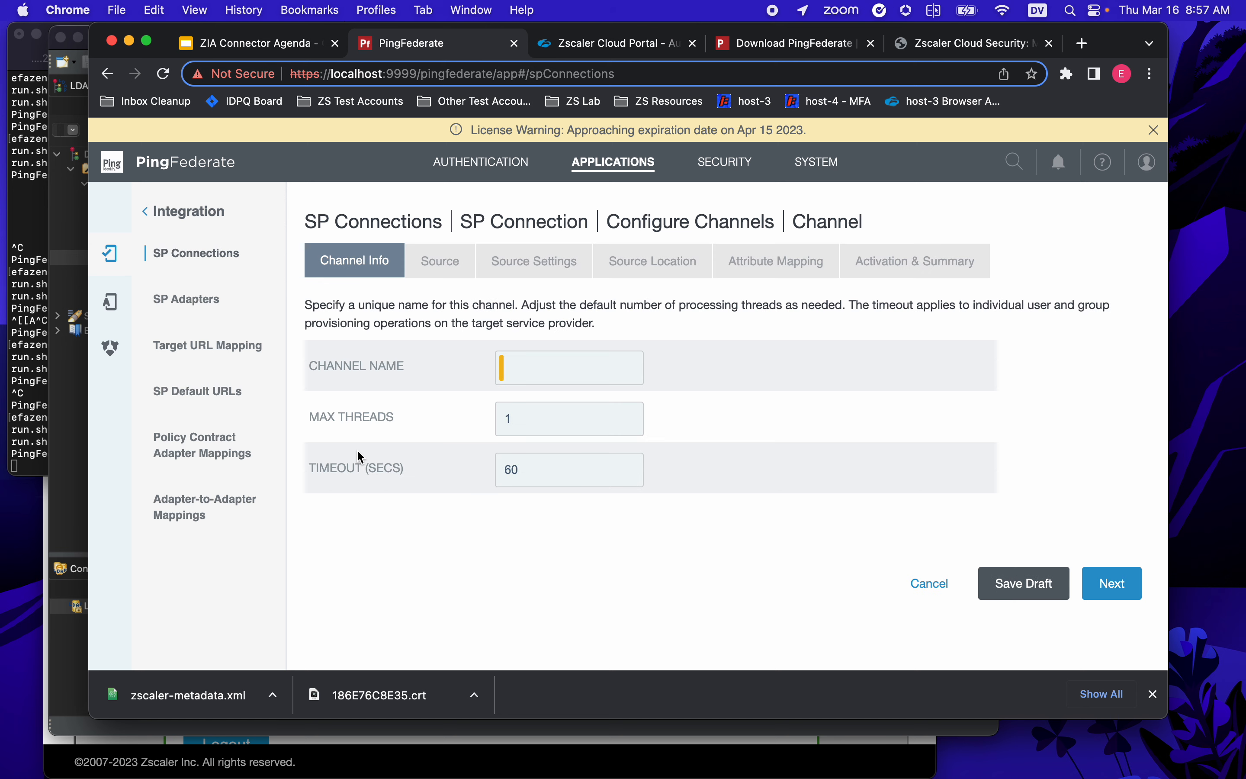
{"action": "left_click", "coordinate": [569, 364]}
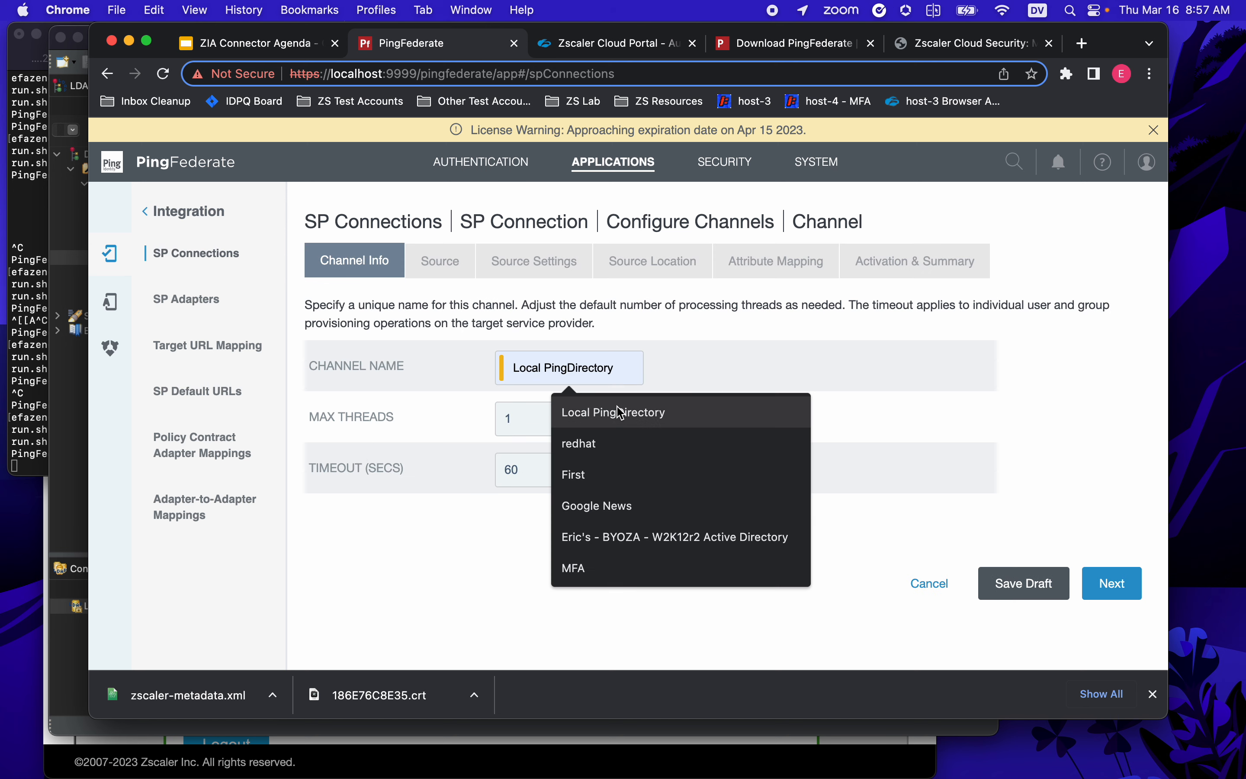
{"action": "left_click", "coordinate": [639, 413]}
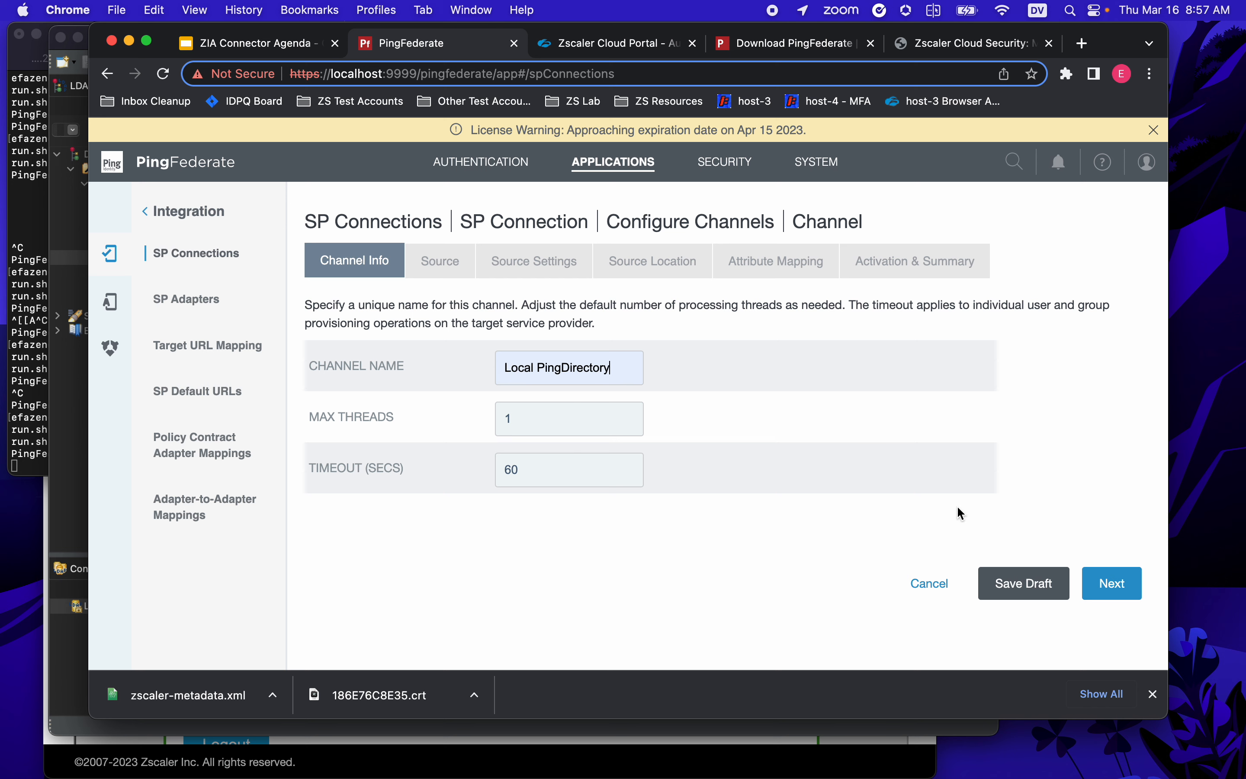
{"action": "left_click", "coordinate": [1108, 585]}
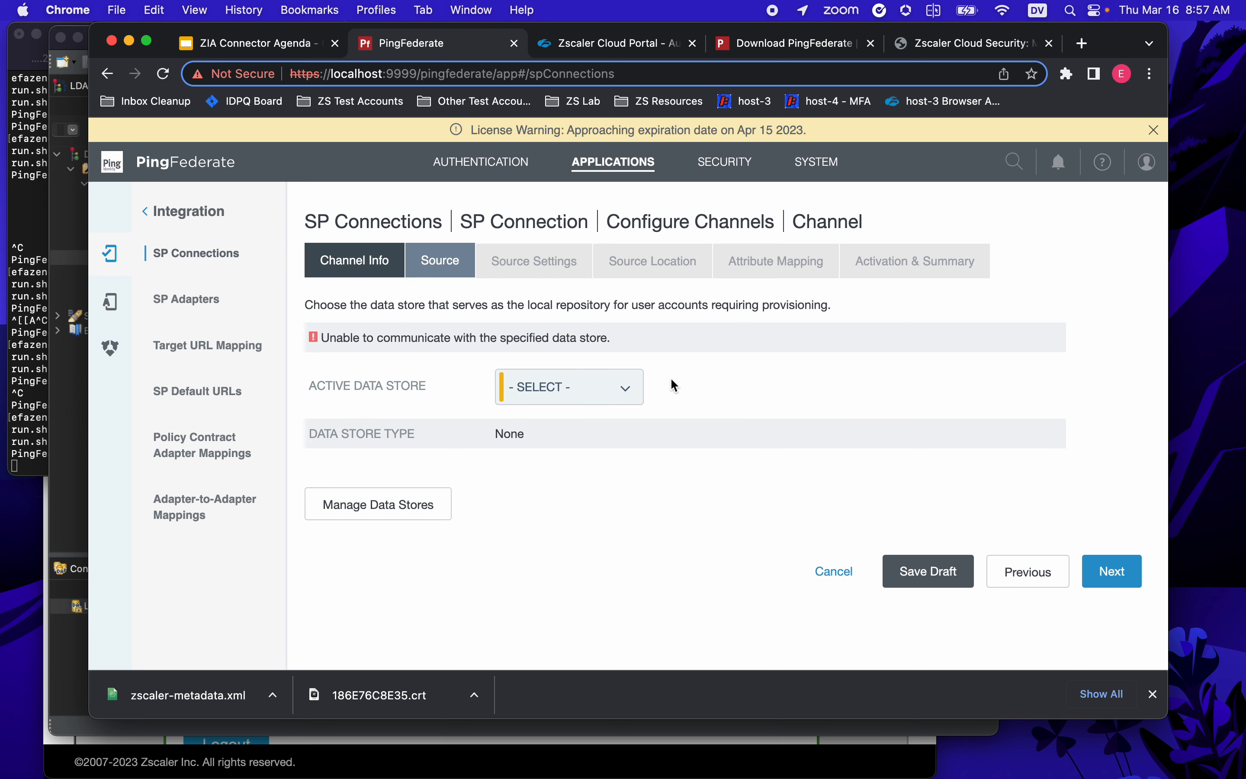
{"action": "left_click", "coordinate": [567, 387]}
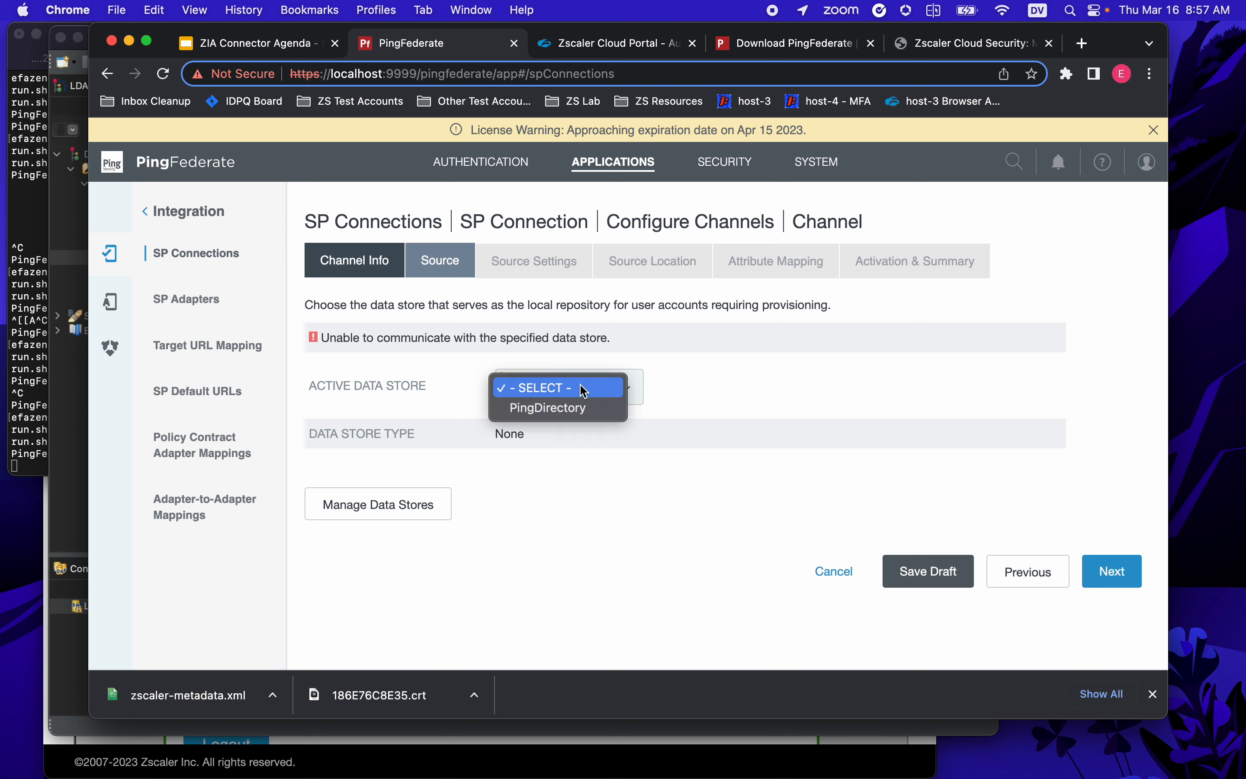
{"action": "left_click", "coordinate": [583, 409]}
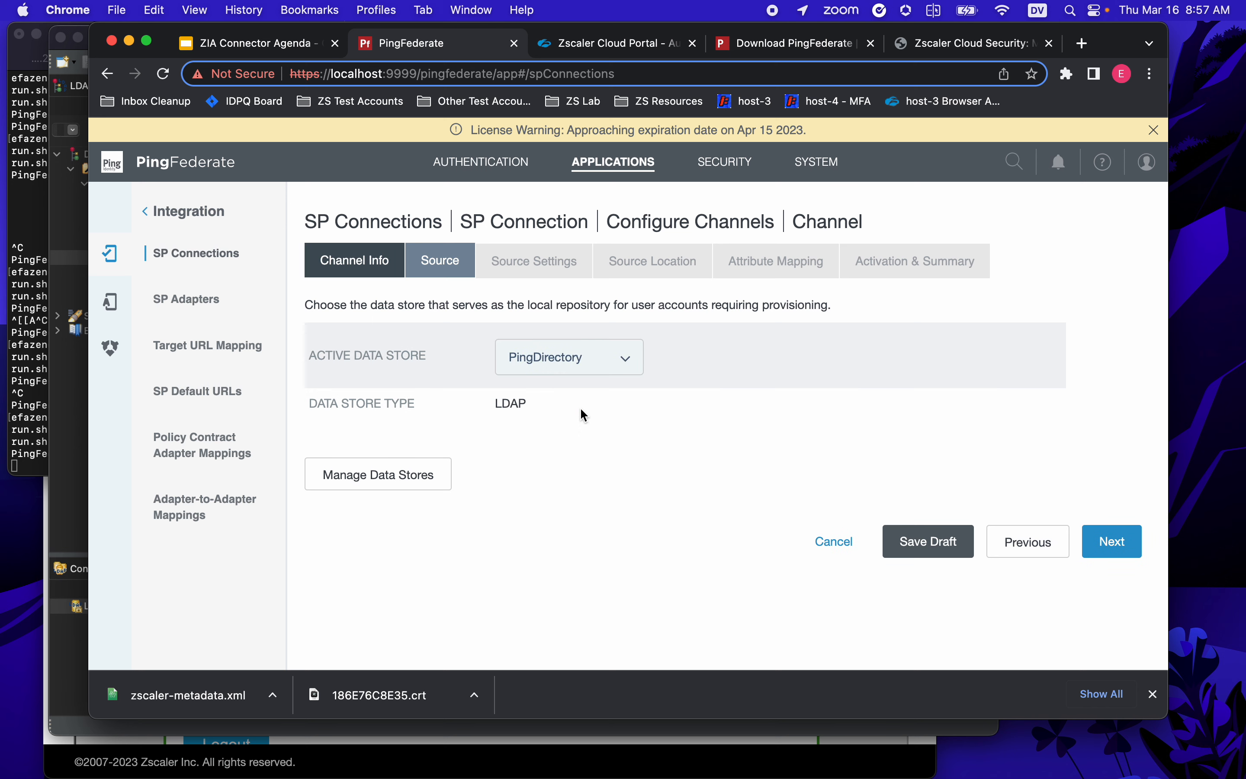
{"action": "left_click", "coordinate": [1105, 538]}
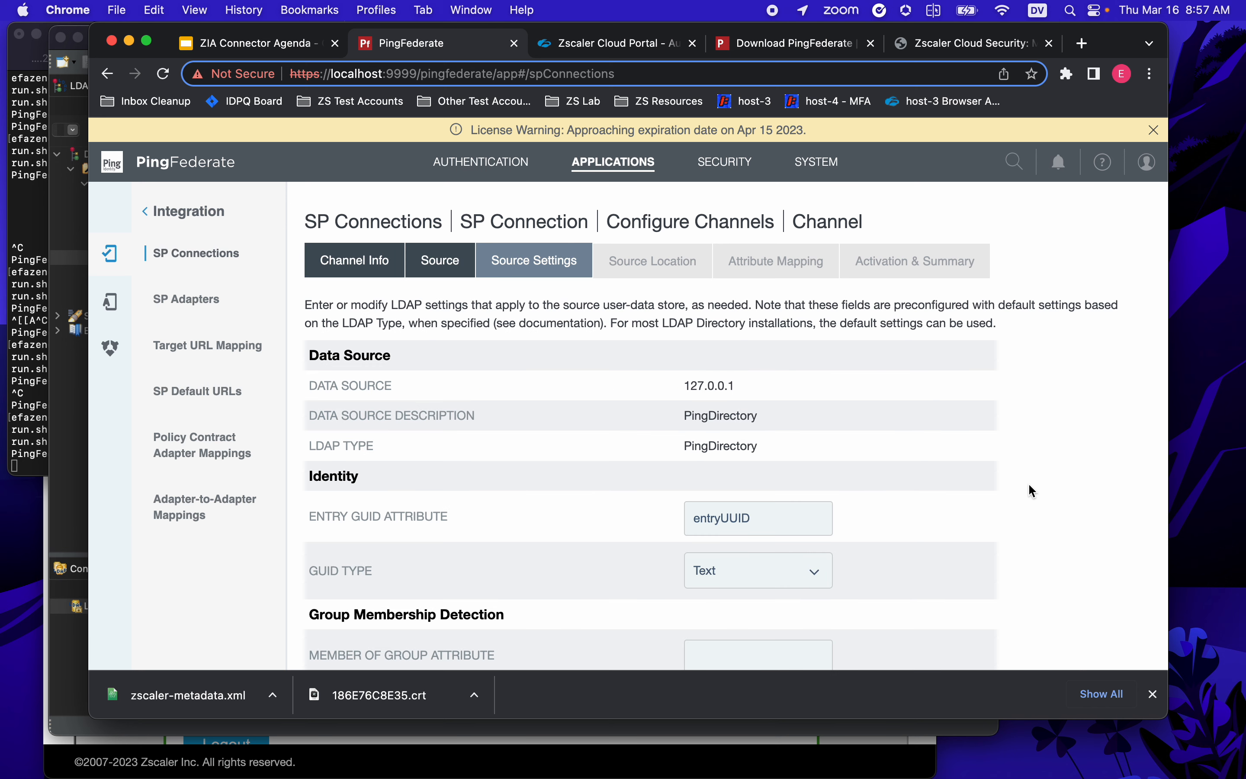
- Leave the LDAP source settings at their defaults and continue to Source Location
{"action": "scroll", "coordinate": [906, 371], "scroll_direction": "down", "scroll_amount": 6}
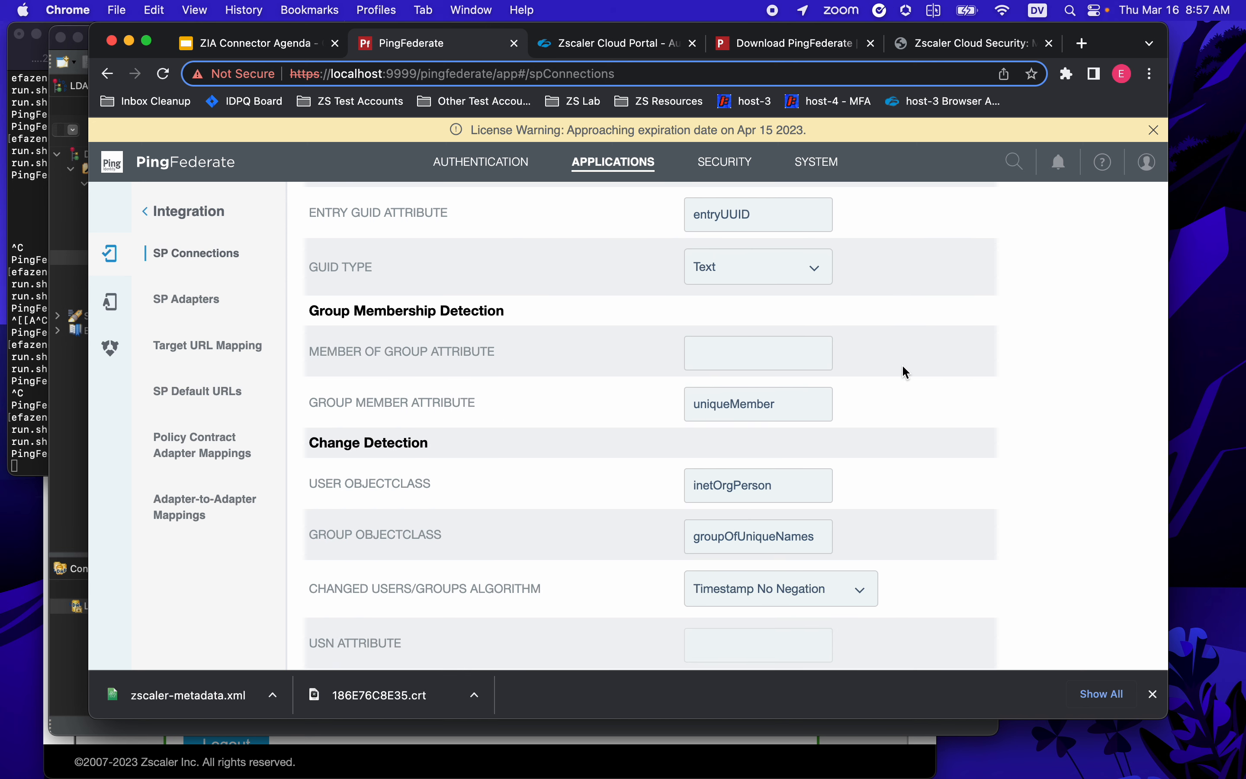
{"action": "scroll", "coordinate": [904, 367], "scroll_direction": "up", "scroll_amount": 6}
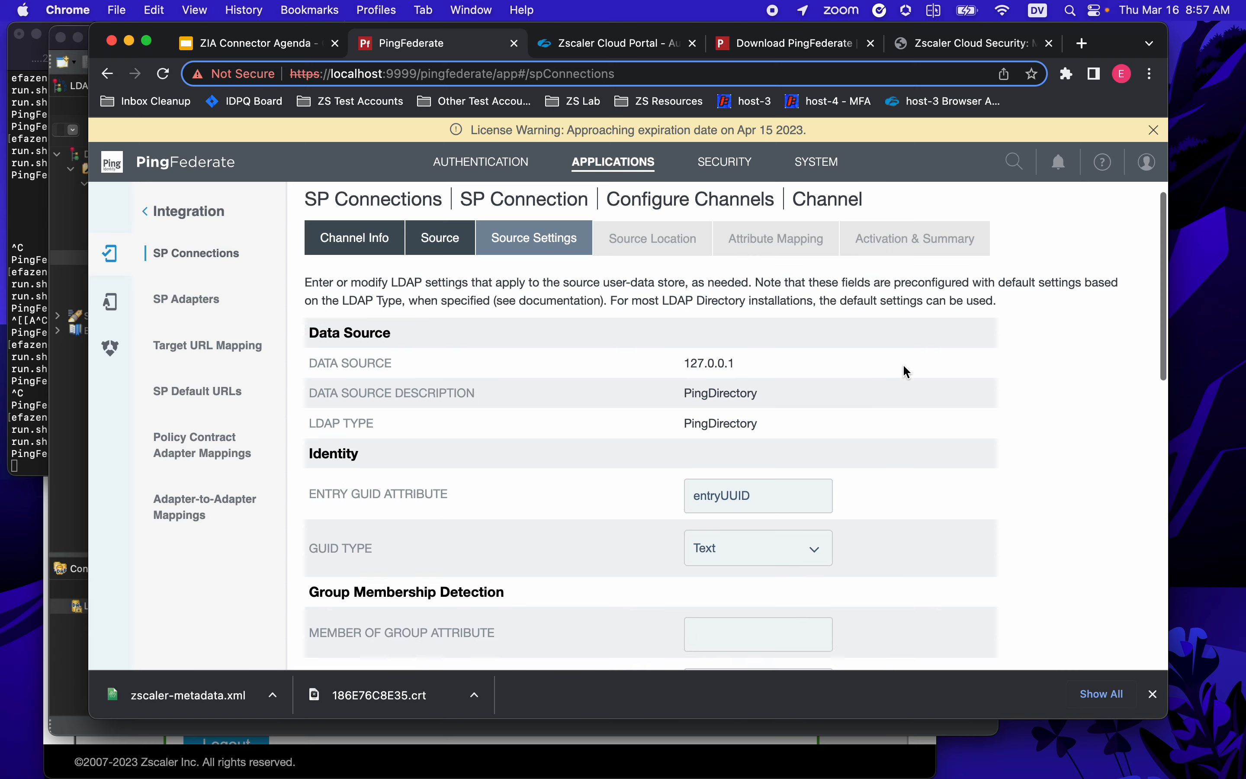
{"action": "scroll", "coordinate": [902, 364], "scroll_direction": "down", "scroll_amount": 12}
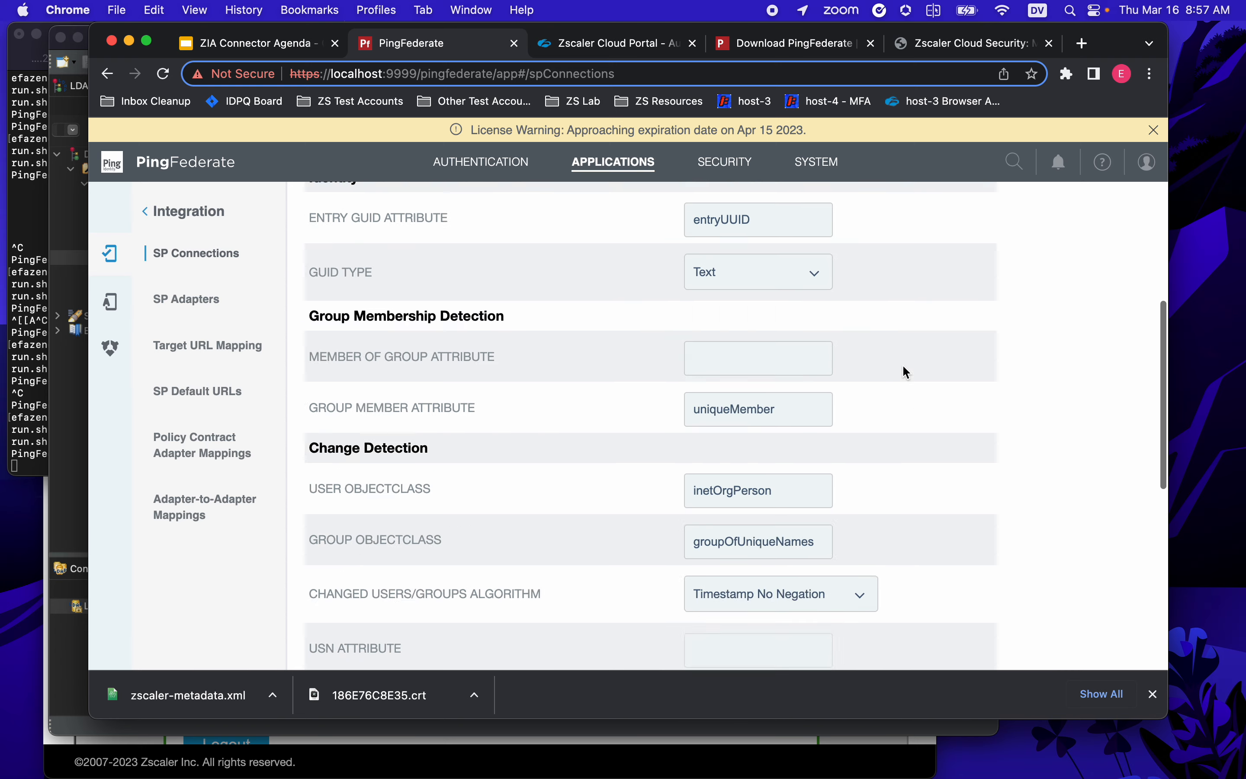
{"action": "left_click", "coordinate": [1104, 636]}
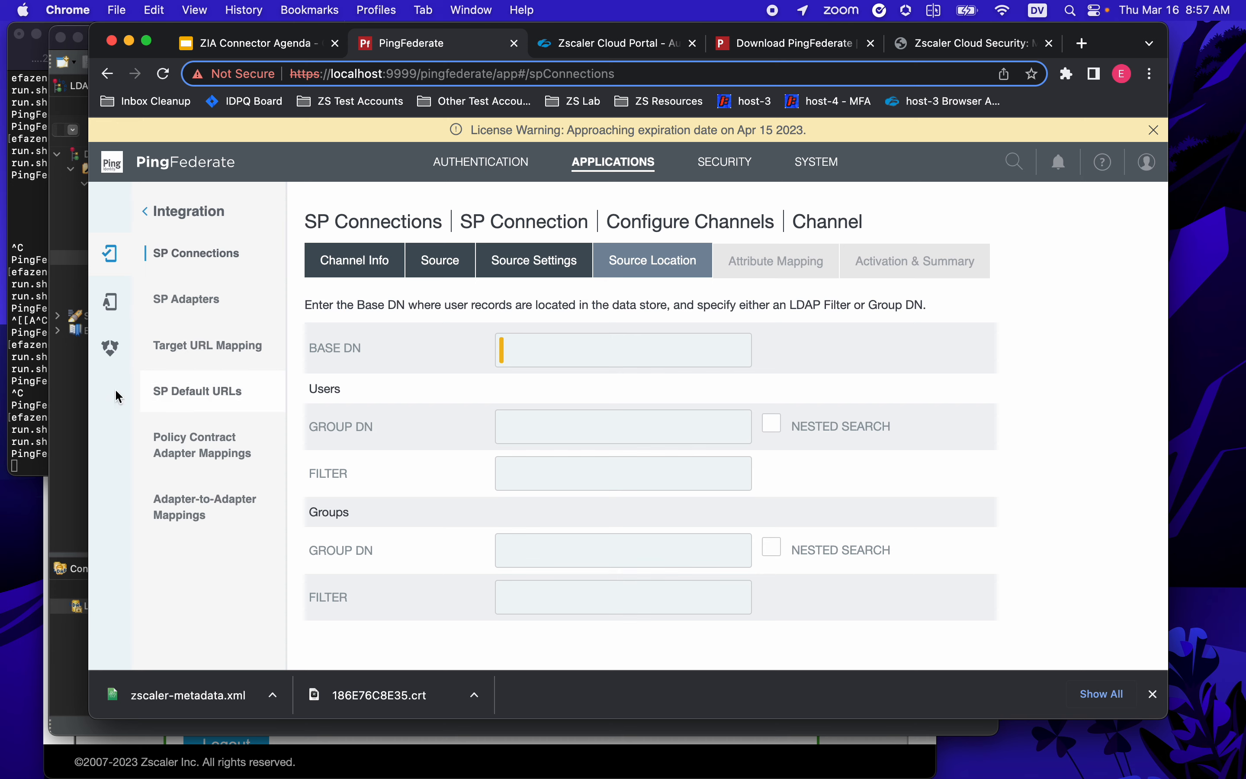
- Copy the ou=Zscaler Users DN from Apache Directory Studio into the Base DN field
{"action": "left_click", "coordinate": [78, 444]}
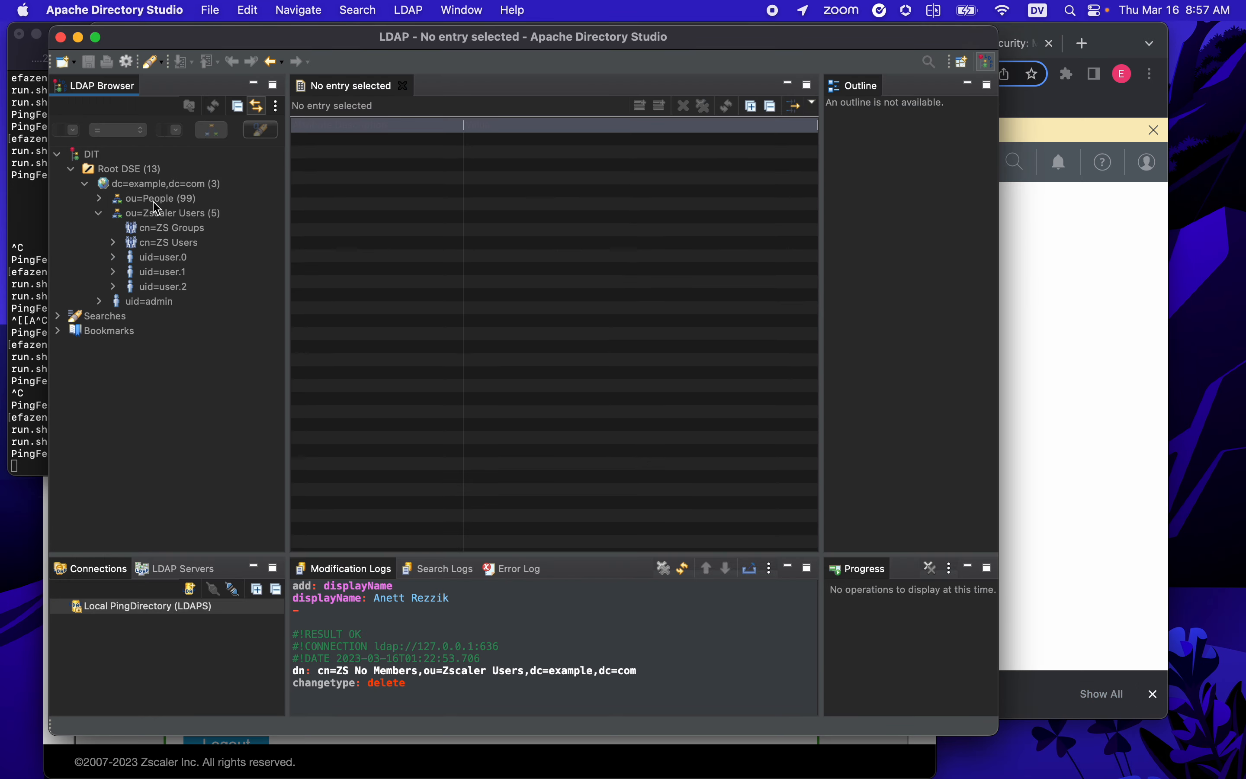
{"action": "left_click", "coordinate": [156, 216]}
{"action": "right_click", "coordinate": [156, 218]}
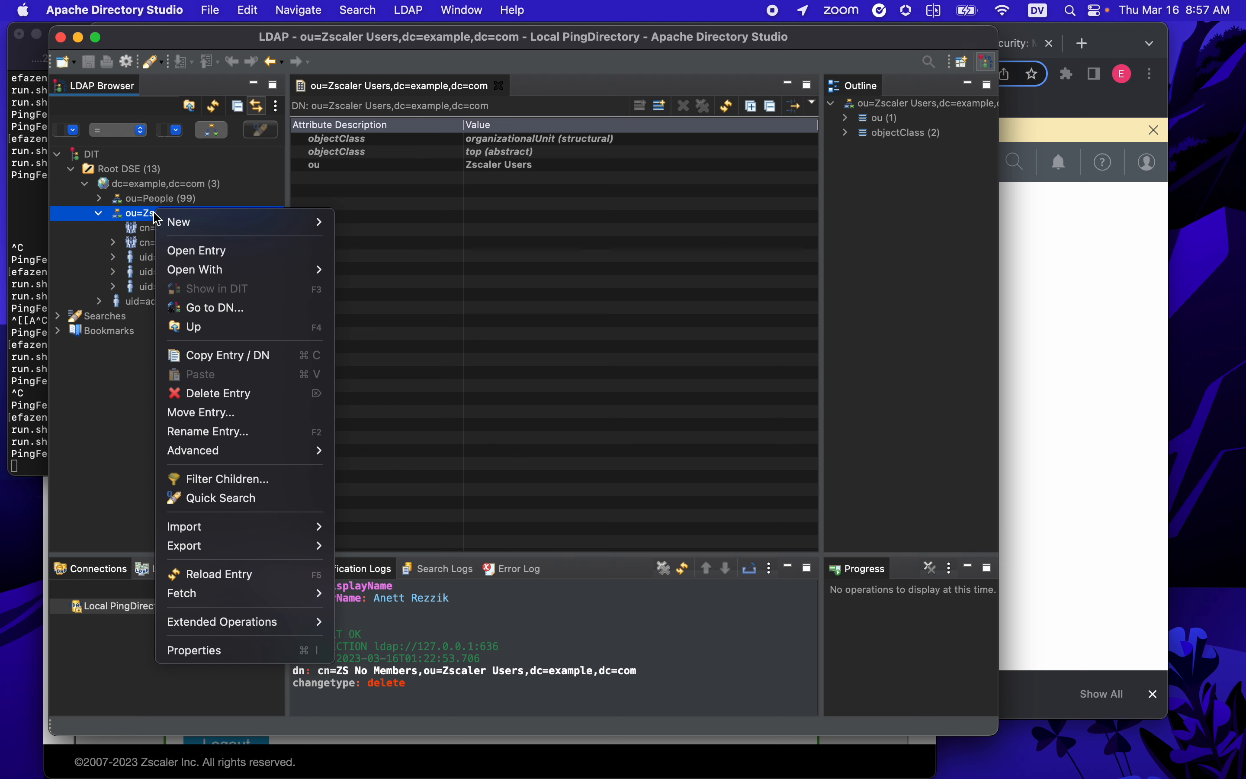
{"action": "left_click", "coordinate": [226, 356]}
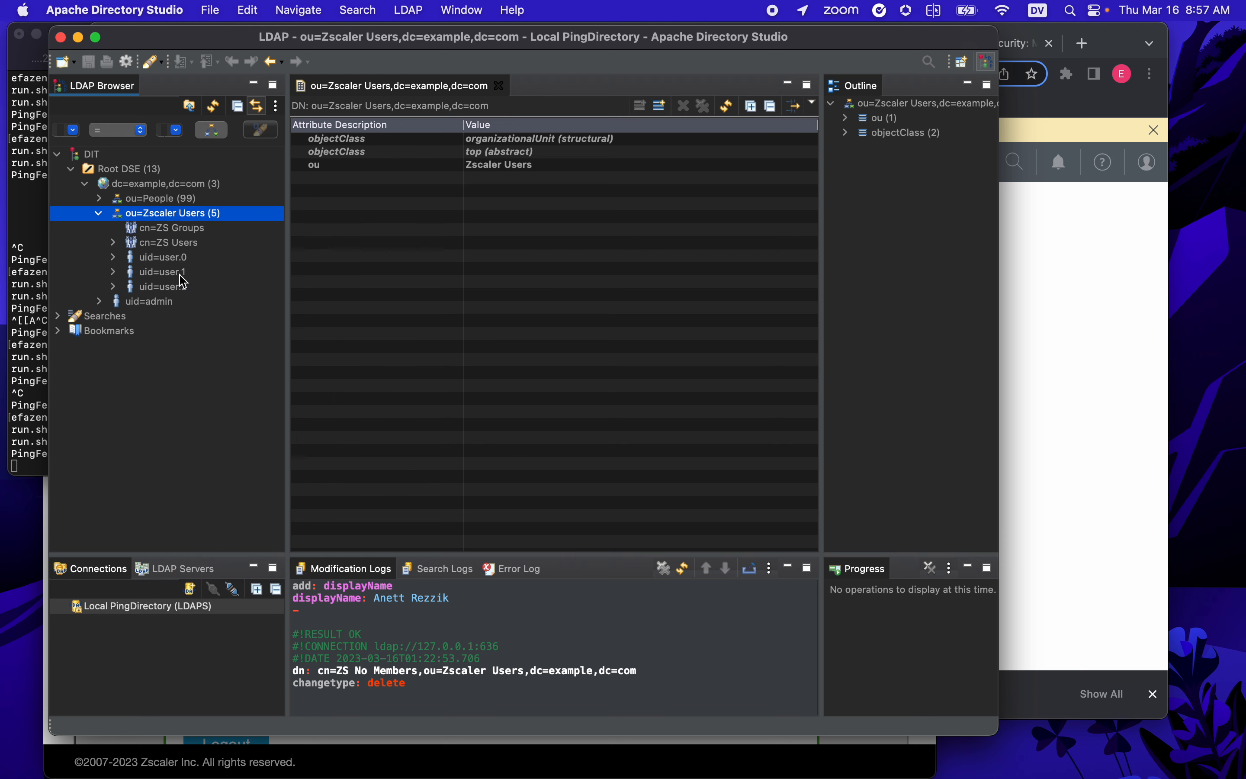
{"action": "left_click", "coordinate": [1051, 362]}
{"action": "right_click", "coordinate": [618, 349]}
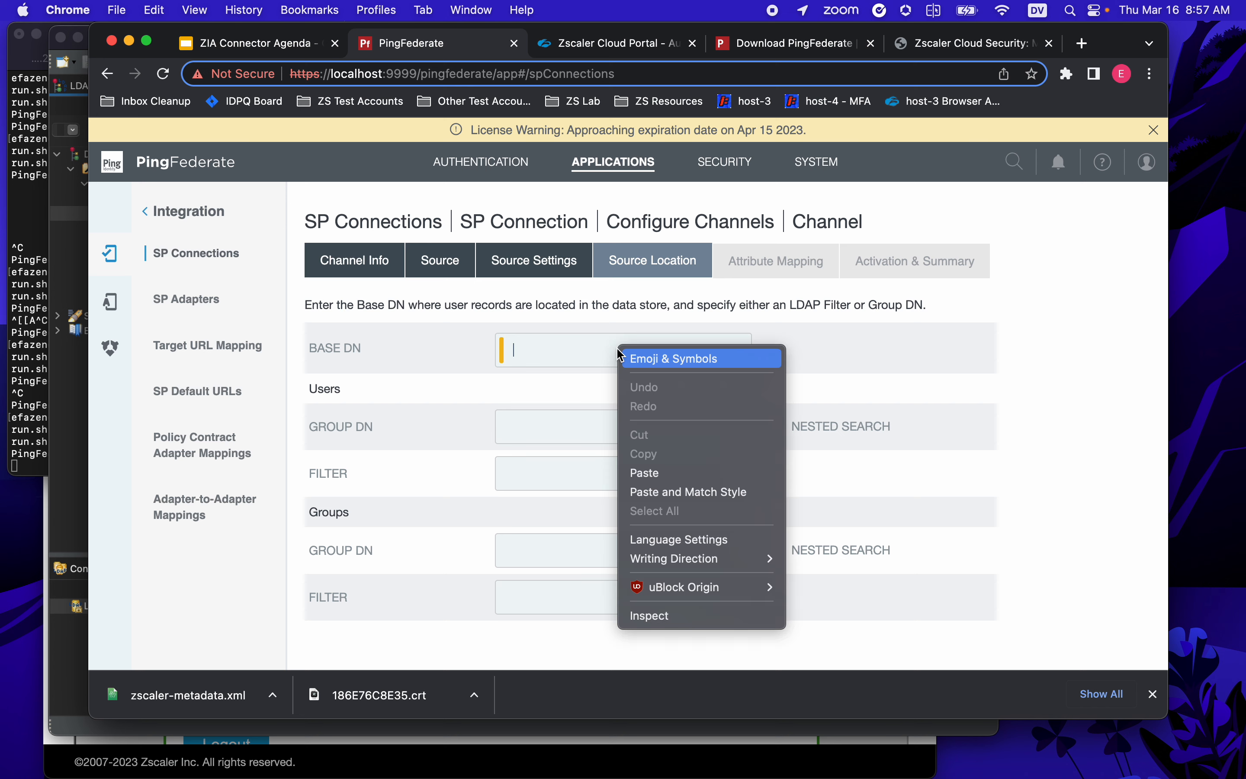
{"action": "left_click", "coordinate": [678, 477]}
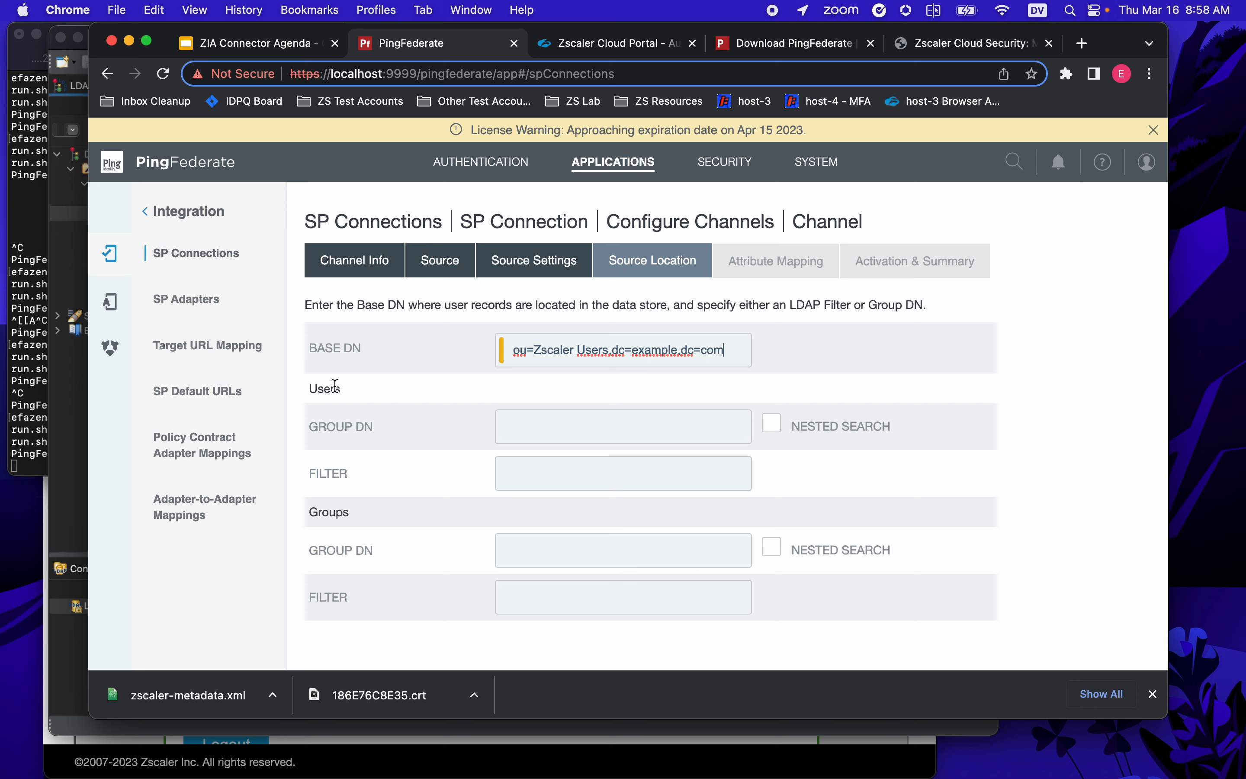
- Point out the Users and Groups sections and their group DN fields
{"action": "left_click_drag", "start_coordinate": [317, 389], "coordinate": [343, 392]}
{"action": "left_click_drag", "start_coordinate": [317, 512], "coordinate": [350, 512]}
{"action": "left_click_drag", "start_coordinate": [310, 390], "coordinate": [341, 390]}
{"action": "left_click_drag", "start_coordinate": [309, 514], "coordinate": [337, 514]}
{"action": "left_click_drag", "start_coordinate": [335, 425], "coordinate": [320, 427]}
{"action": "left_click_drag", "start_coordinate": [327, 549], "coordinate": [365, 549]}
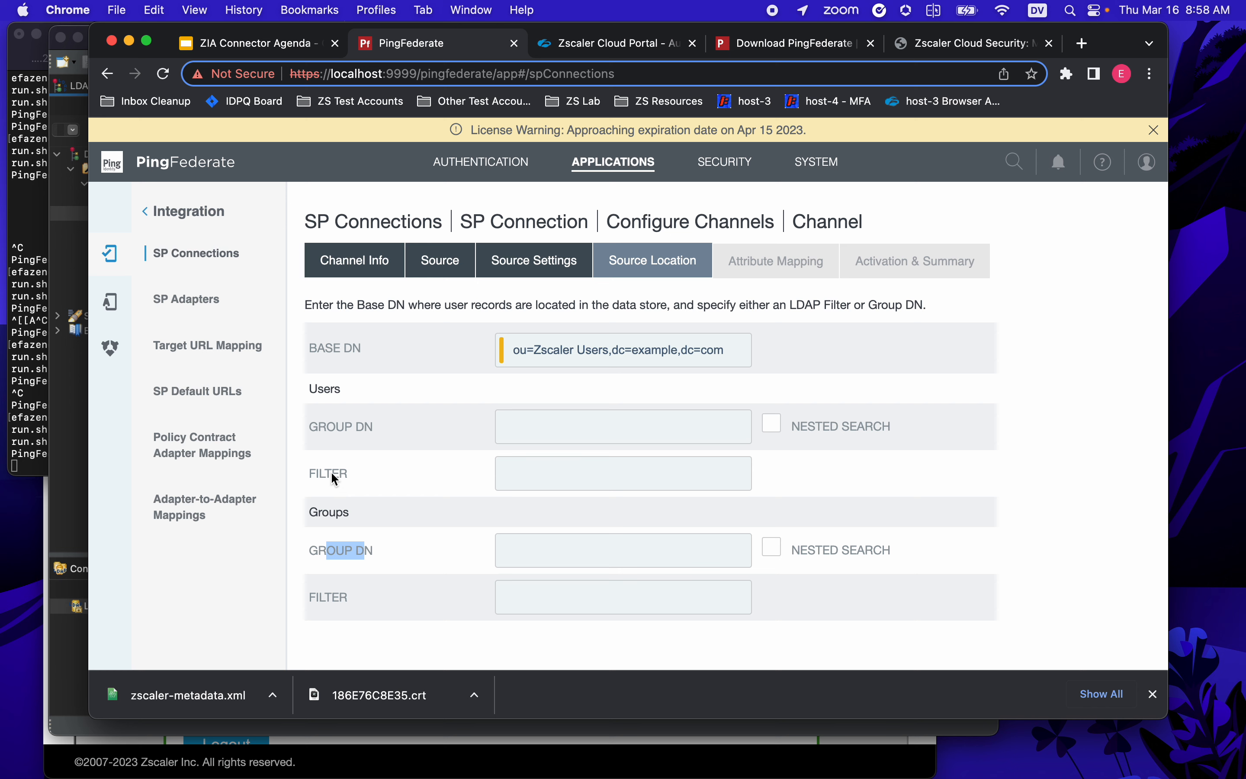
- Set the Users group DN to cn=ZS Users,ou=Zscaler Users,dc=example,dc=com, checking it in the directory
{"action": "left_click", "coordinate": [550, 422]}
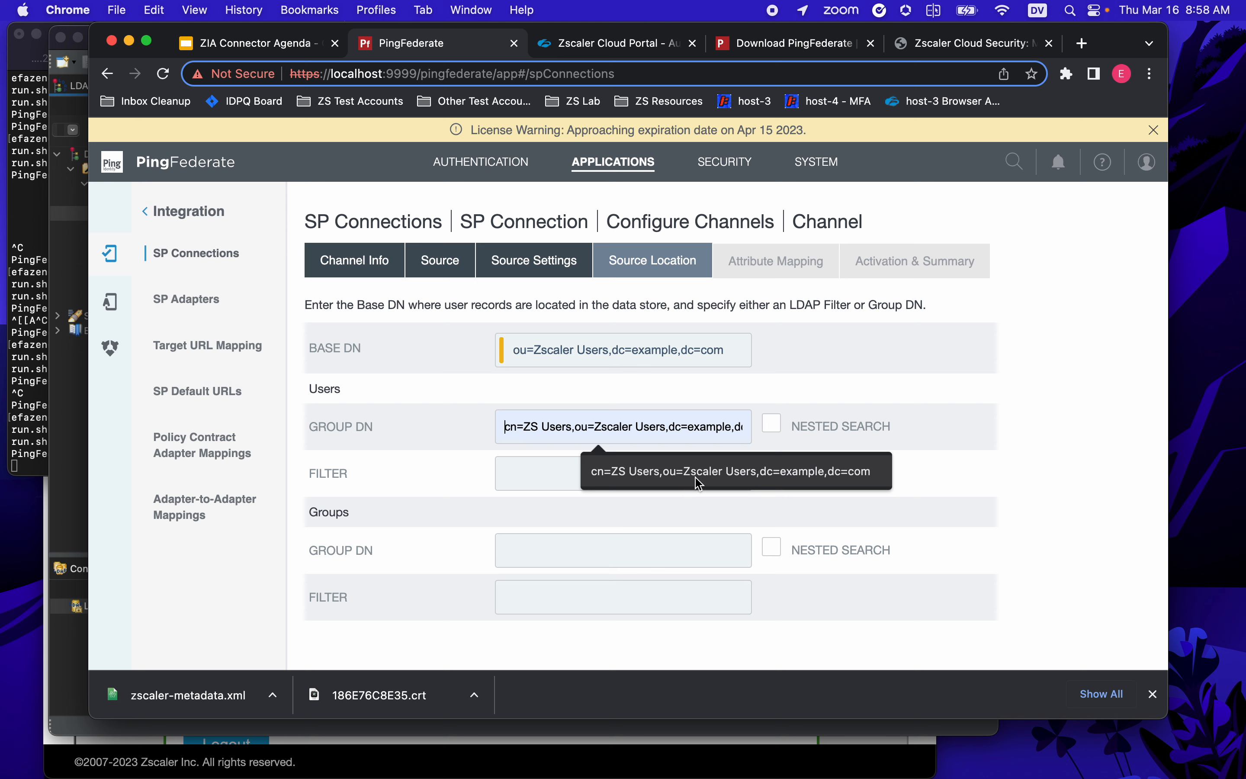
{"action": "left_click", "coordinate": [802, 480]}
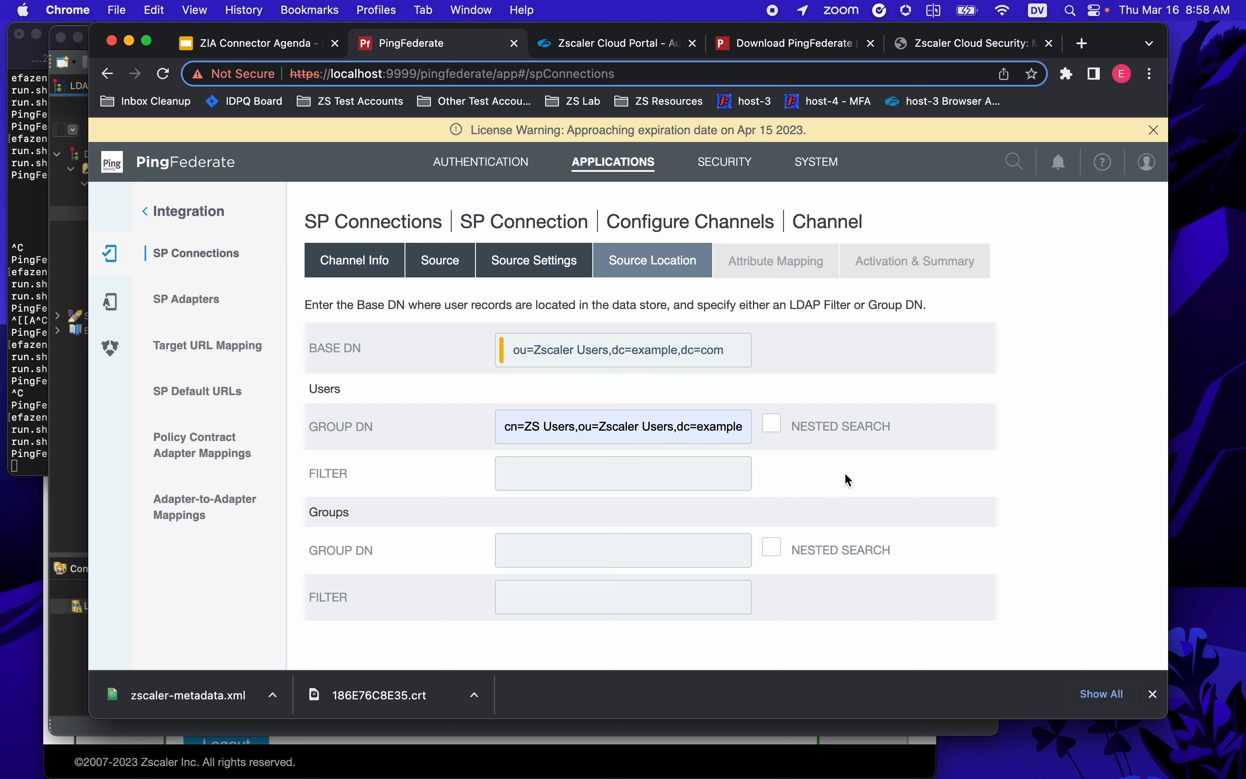
{"action": "left_click", "coordinate": [71, 412]}
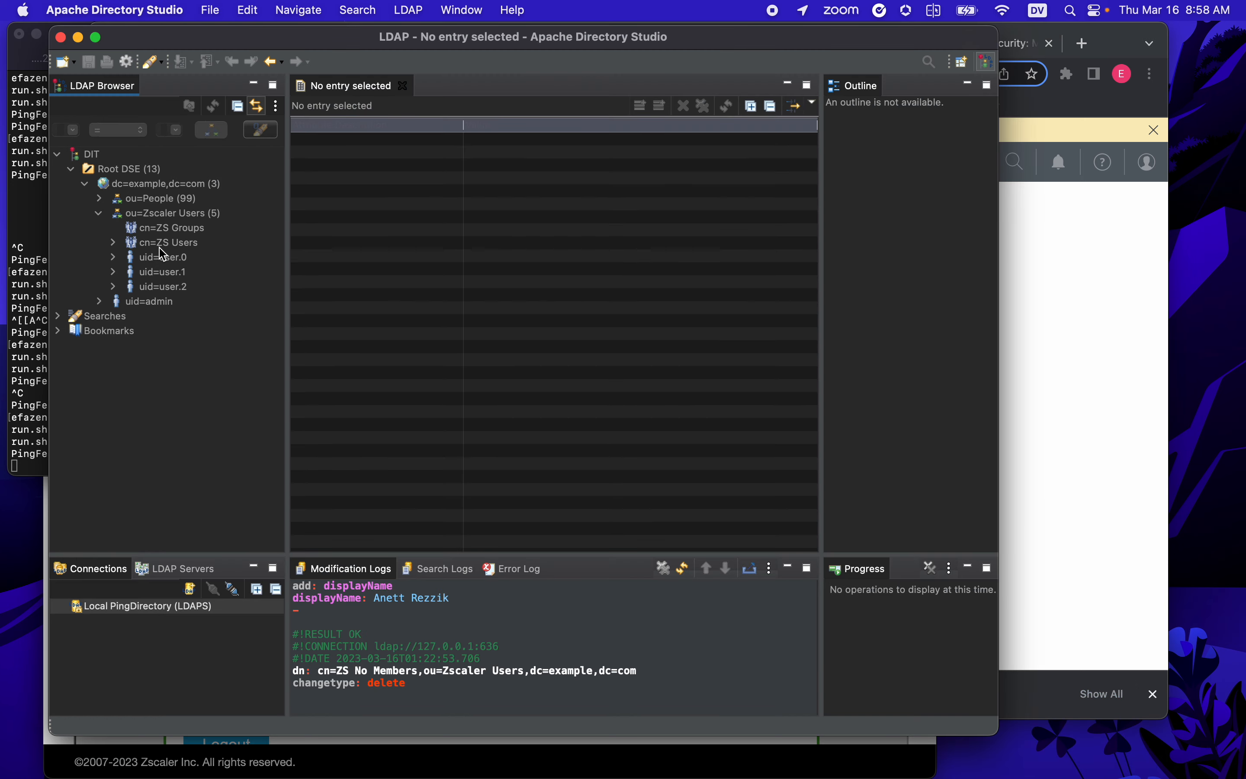
{"action": "left_click", "coordinate": [170, 246]}
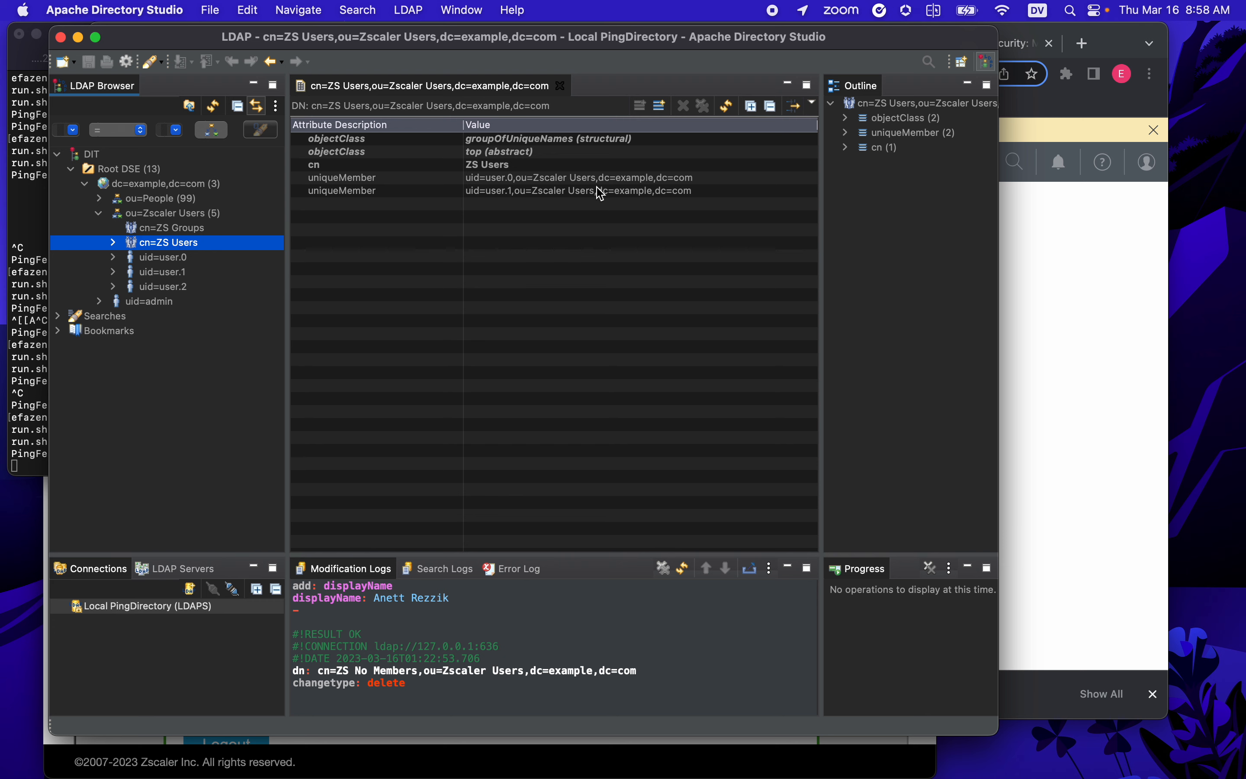
{"action": "left_click", "coordinate": [1044, 317]}
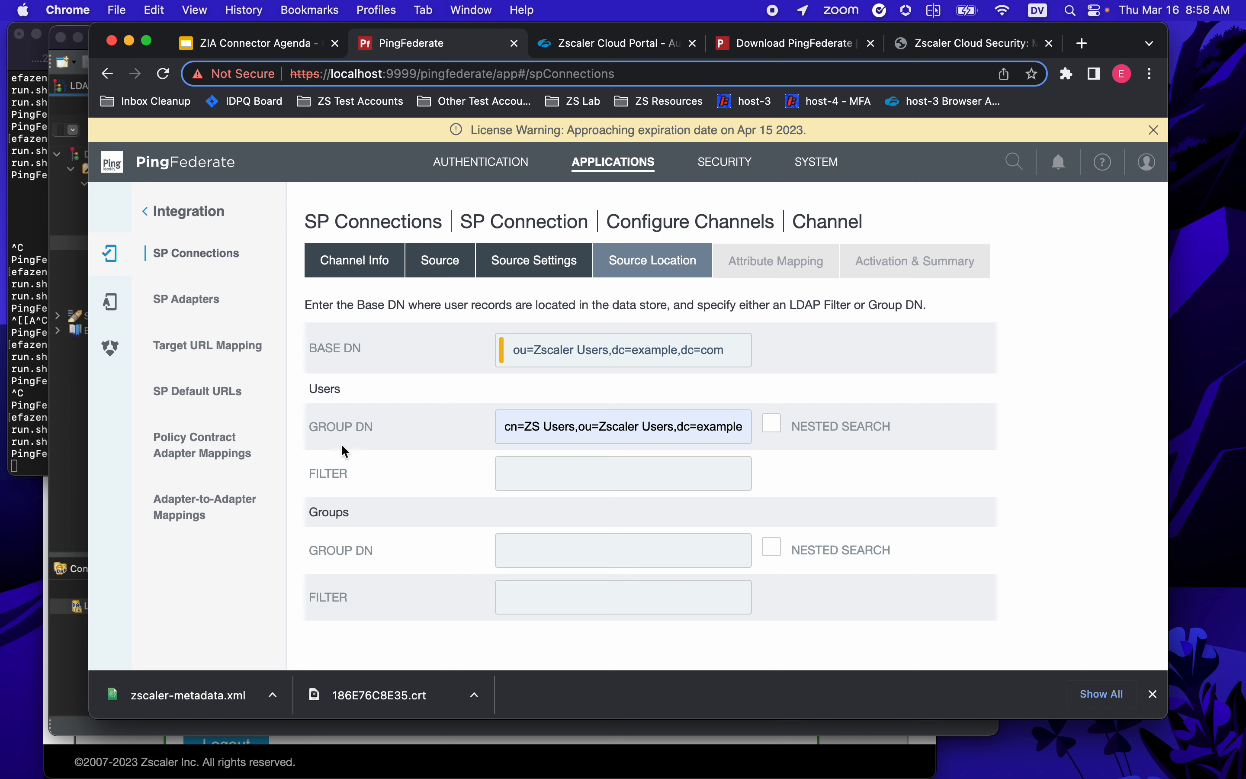
- Set the Groups group DN to cn=ZS Groups,ou=Zscaler Users,dc=example,dc=com and dismiss the downloads bar
{"action": "left_click", "coordinate": [545, 547]}
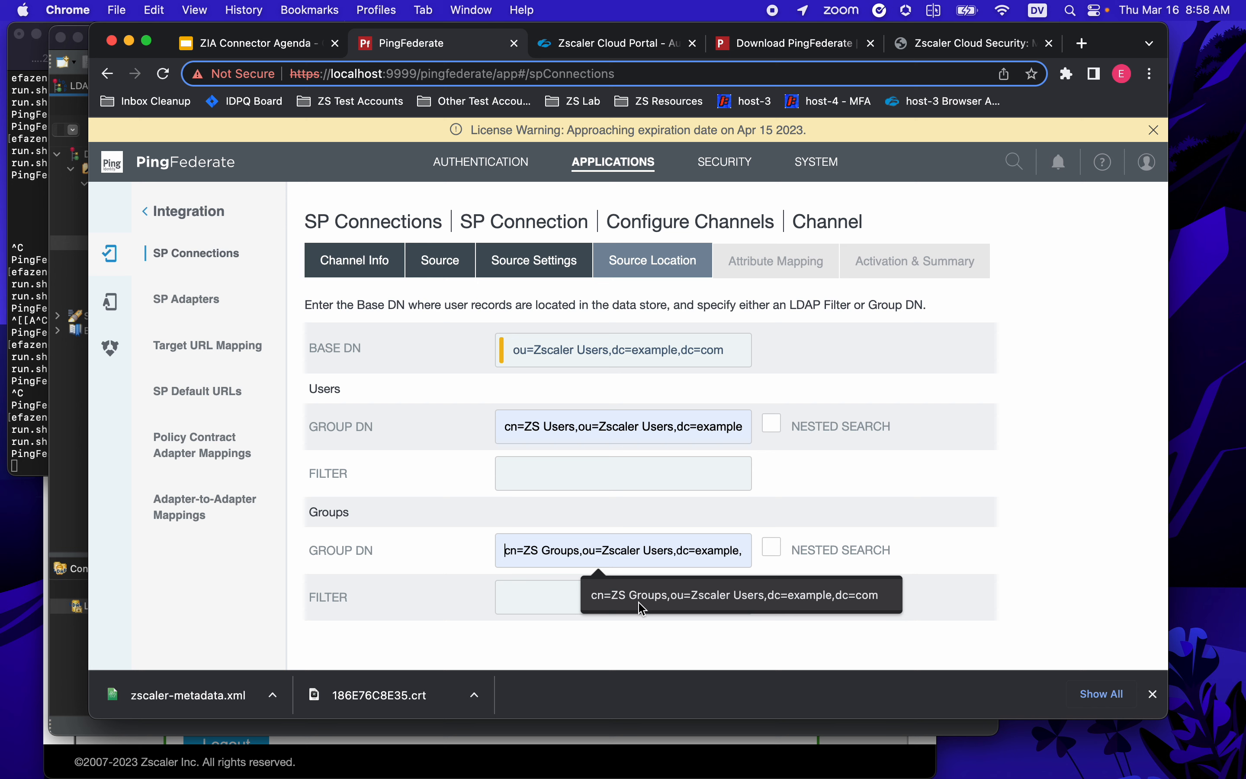
{"action": "left_click", "coordinate": [738, 604]}
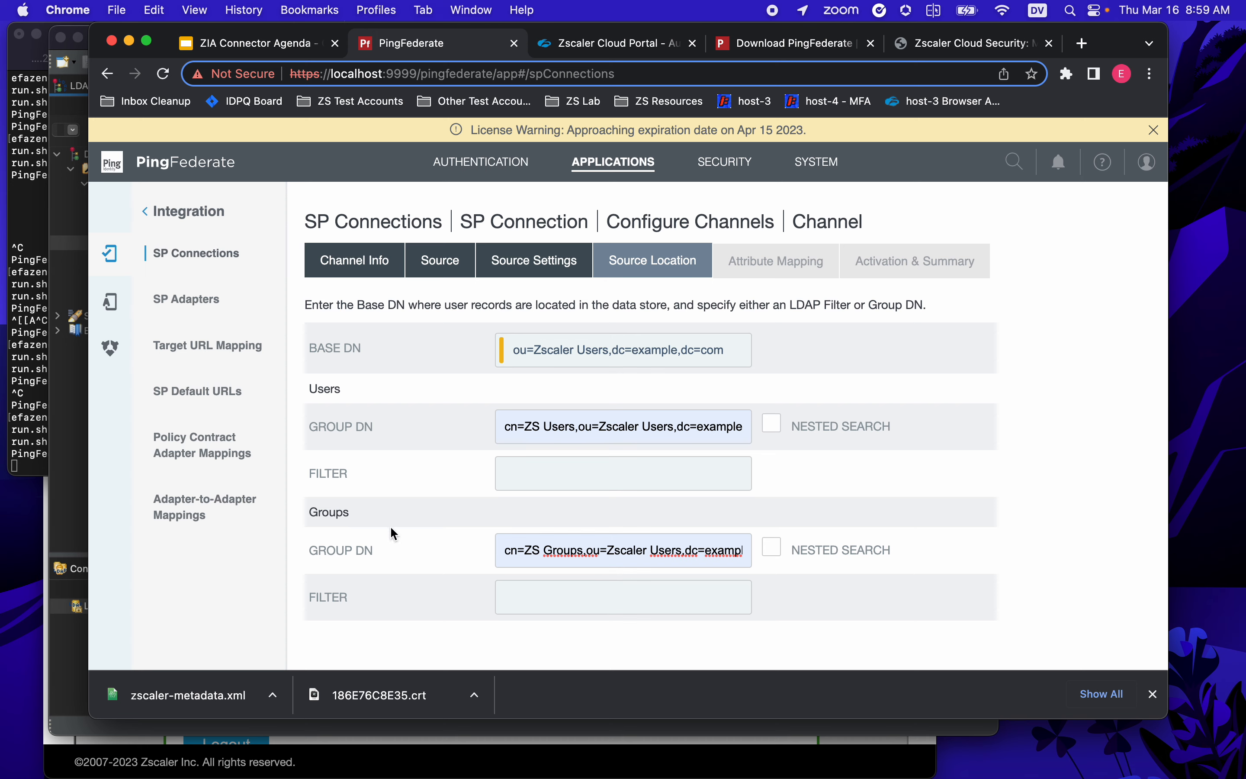
{"action": "left_click", "coordinate": [78, 436]}
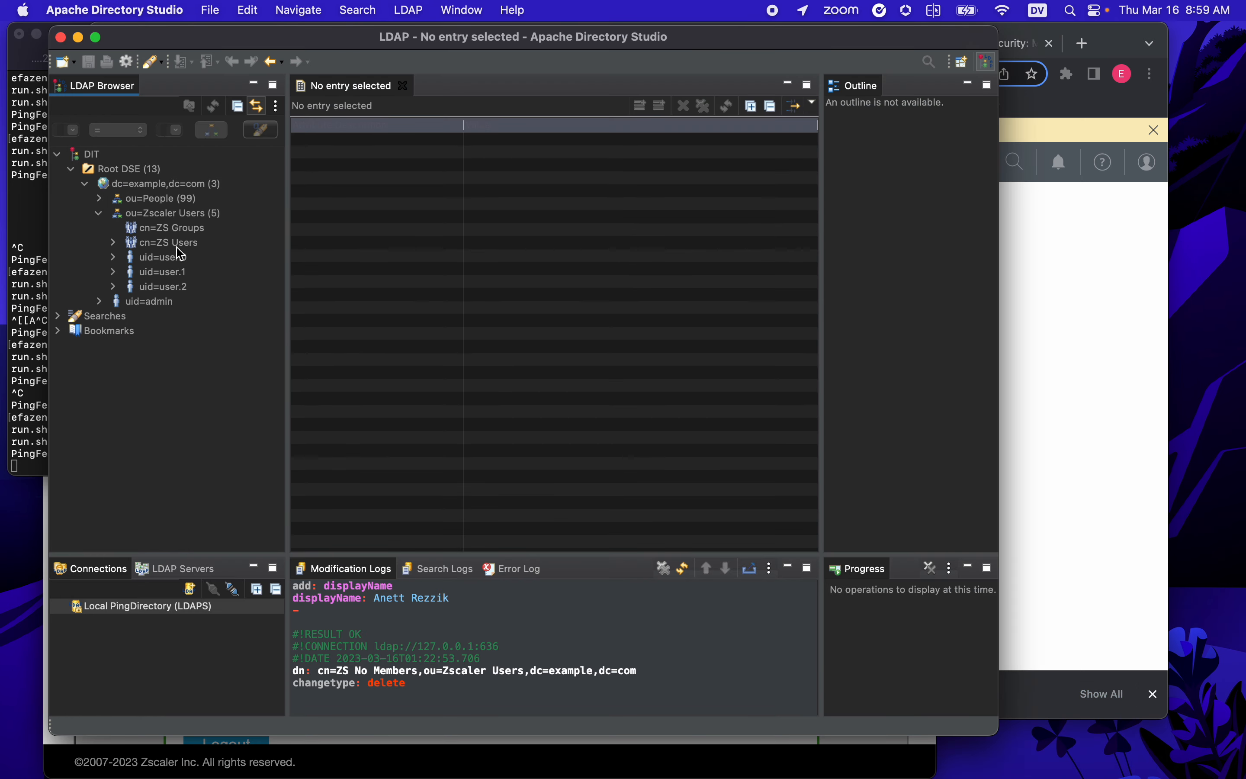
{"action": "left_click", "coordinate": [180, 232]}
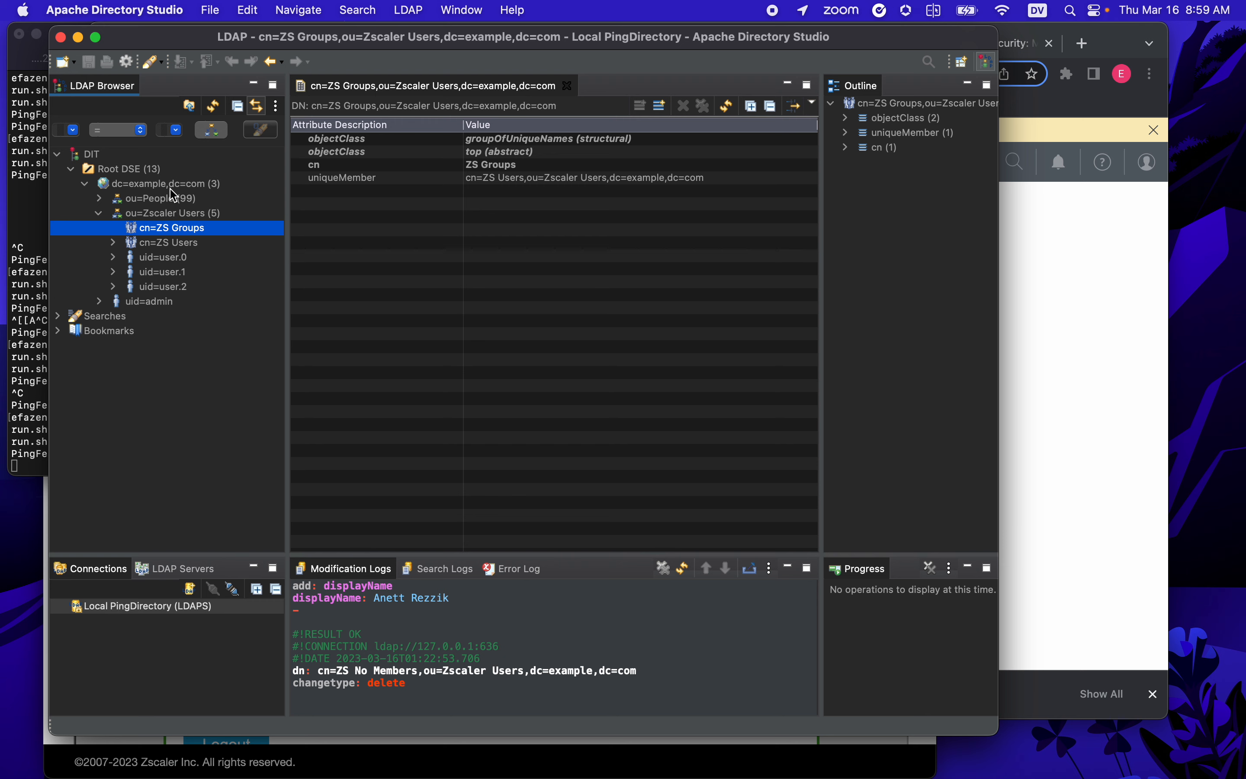
{"action": "left_click", "coordinate": [1052, 466]}
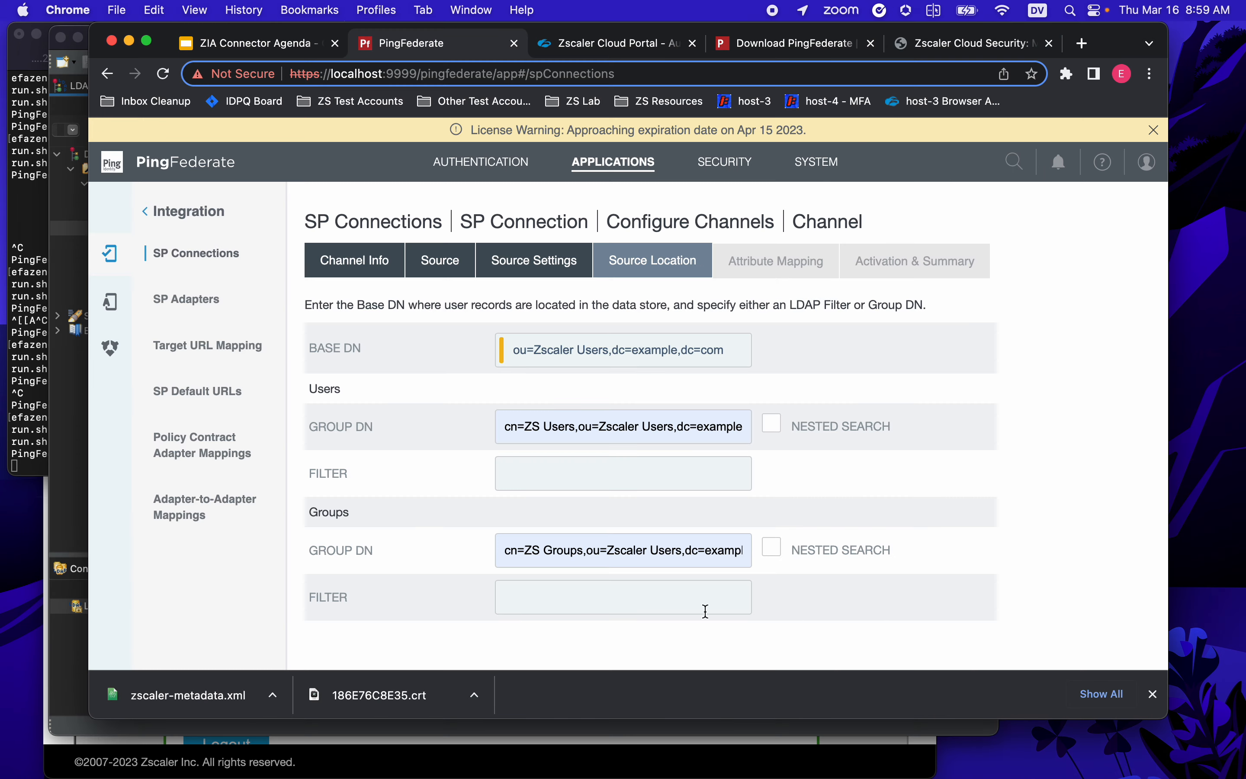
{"action": "scroll", "coordinate": [860, 548], "scroll_direction": "down", "scroll_amount": 3}
{"action": "left_click", "coordinate": [1154, 695]}
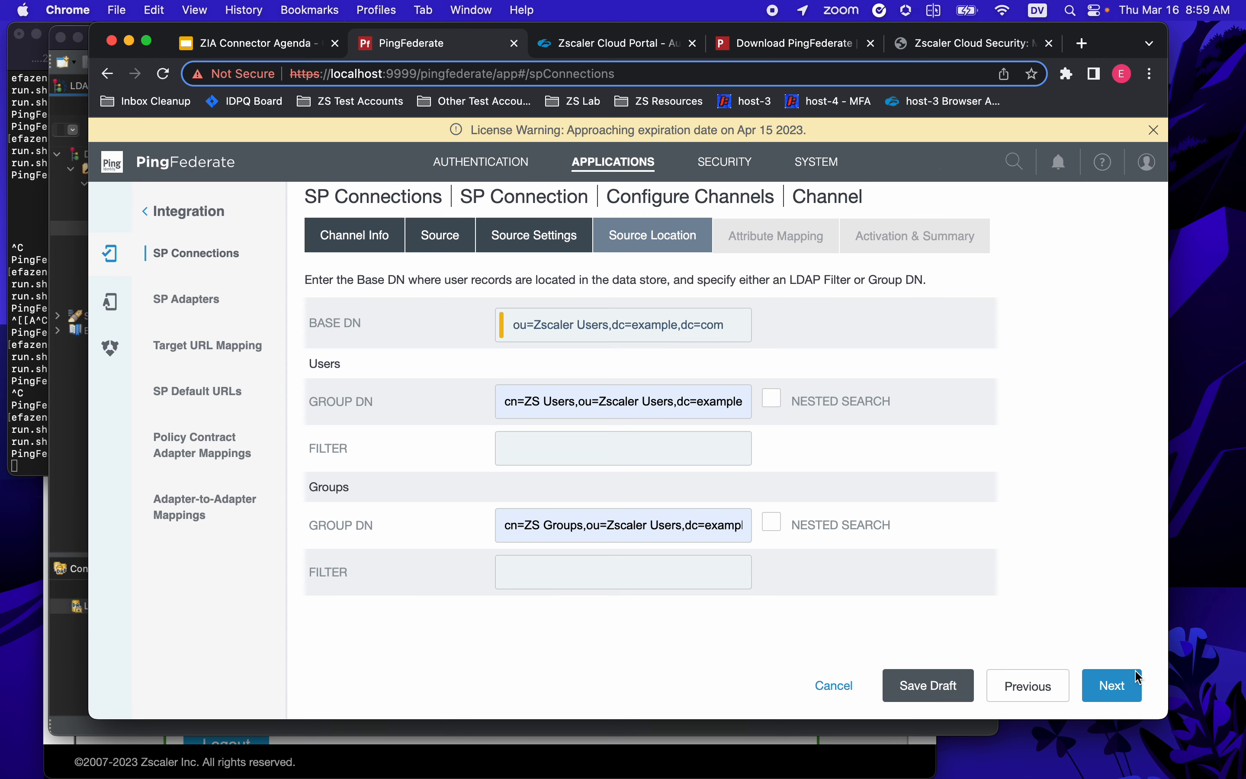
- Review the default attribute mappings, such as Username→uid and Department→departmentNumber
{"action": "left_click", "coordinate": [1112, 684]}
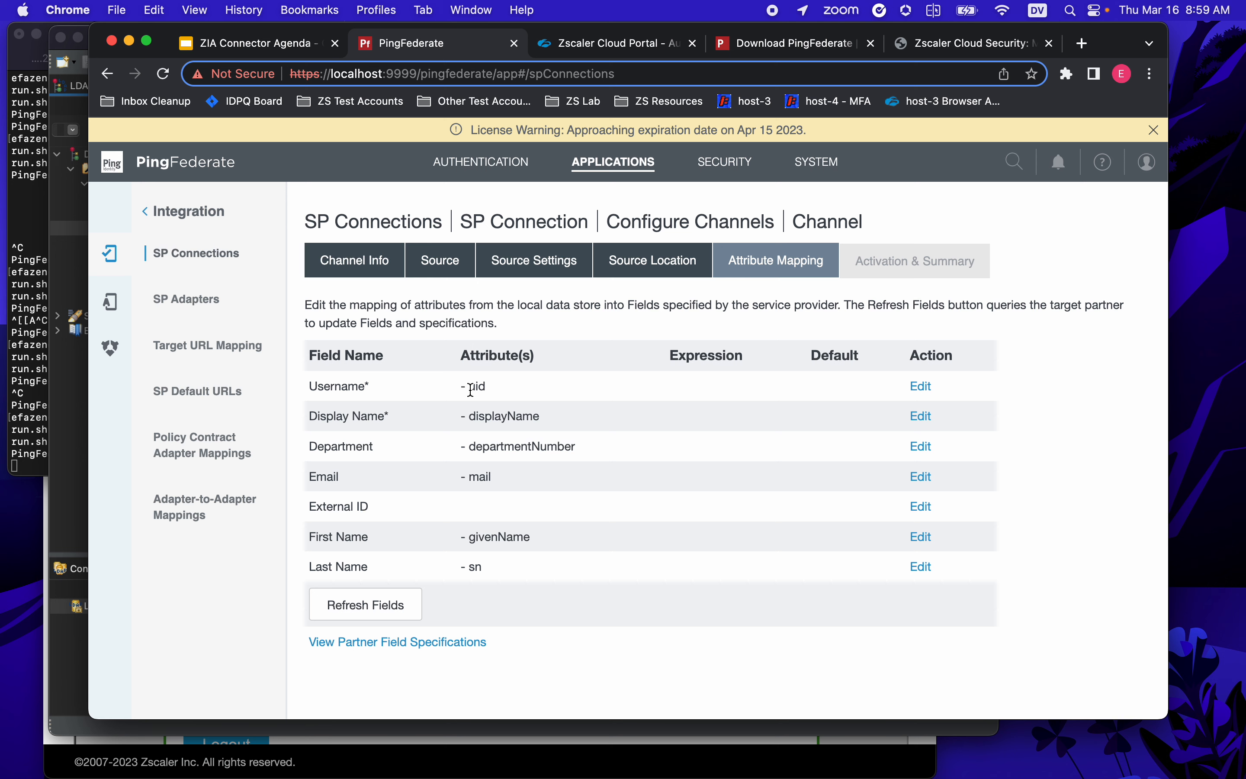
{"action": "left_click_drag", "start_coordinate": [472, 387], "coordinate": [487, 540]}
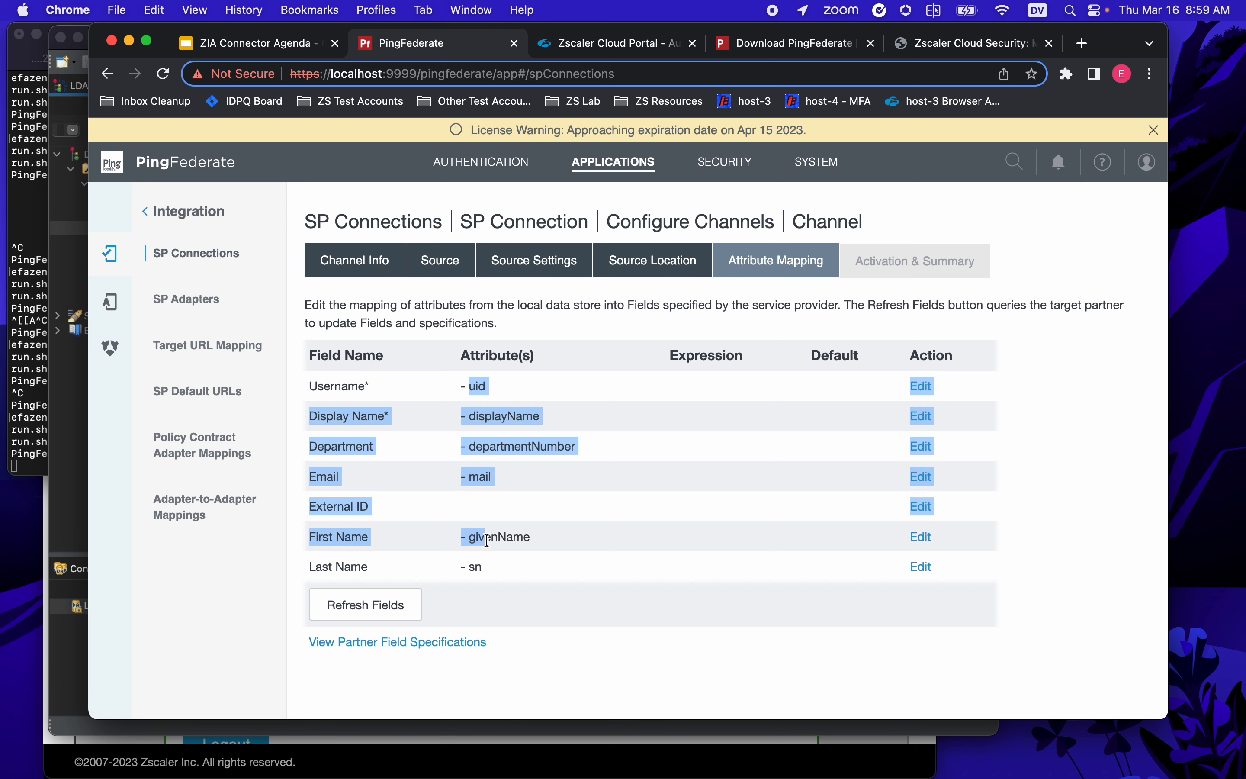
{"action": "left_click", "coordinate": [492, 411]}
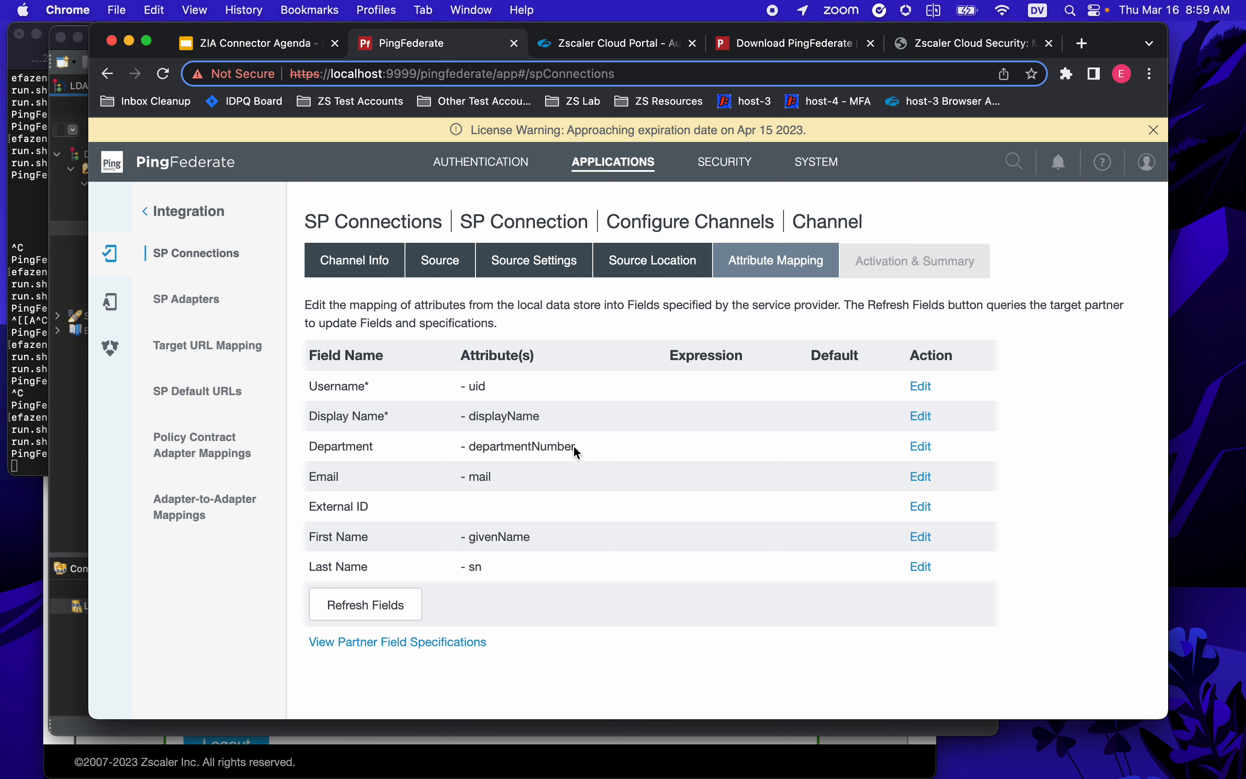
{"action": "left_click_drag", "start_coordinate": [576, 447], "coordinate": [474, 447]}
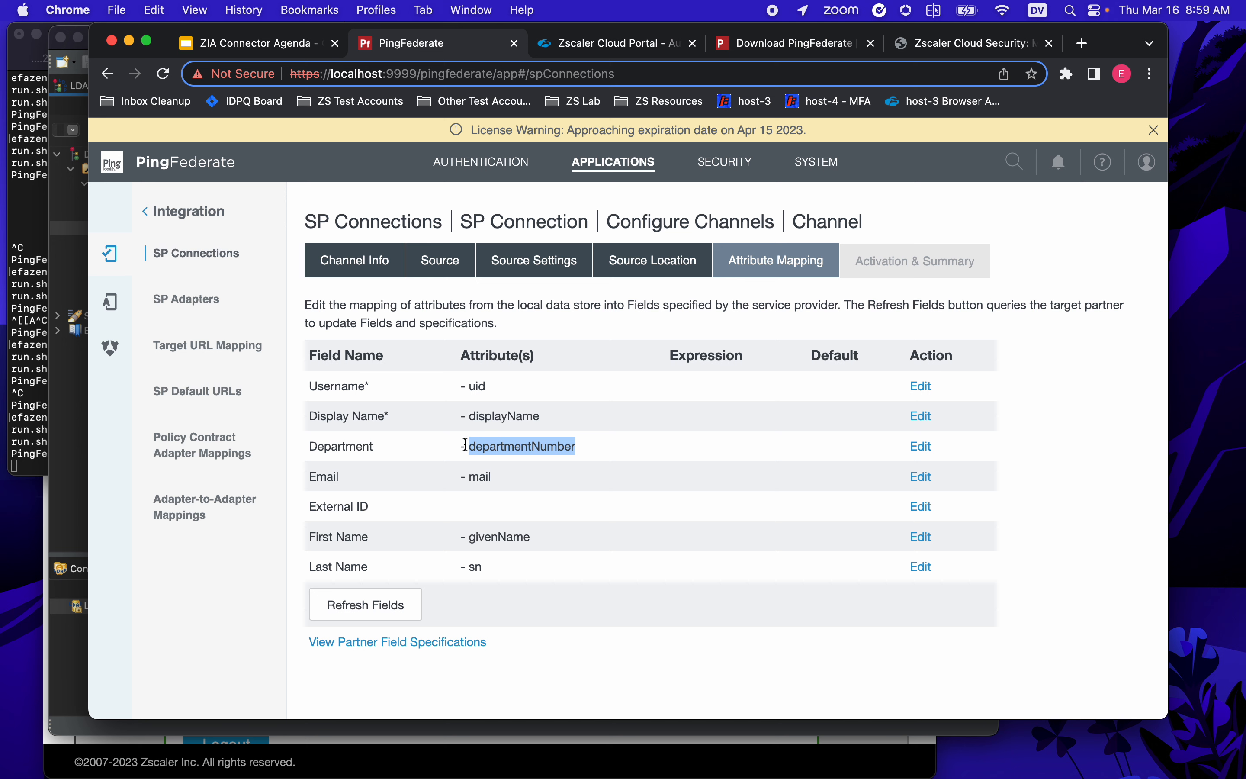
{"action": "double_click", "coordinate": [353, 447]}
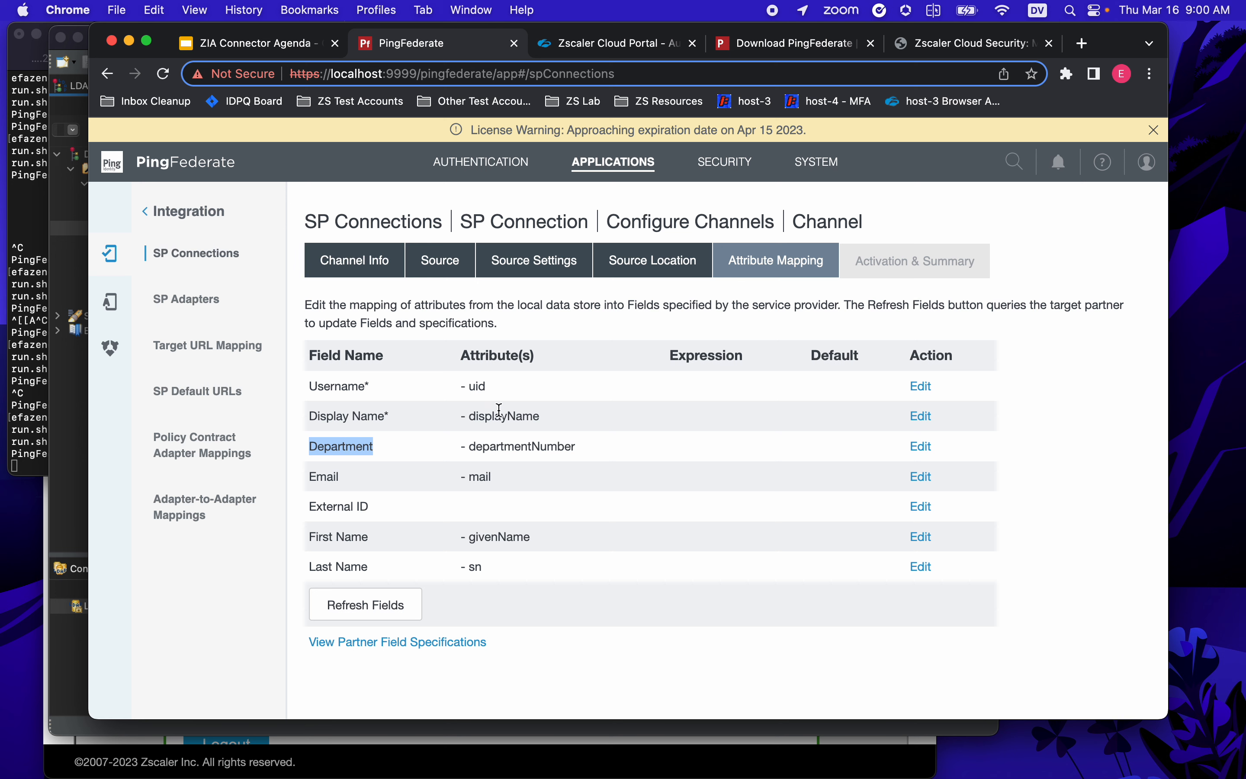
{"action": "double_click", "coordinate": [478, 386]}
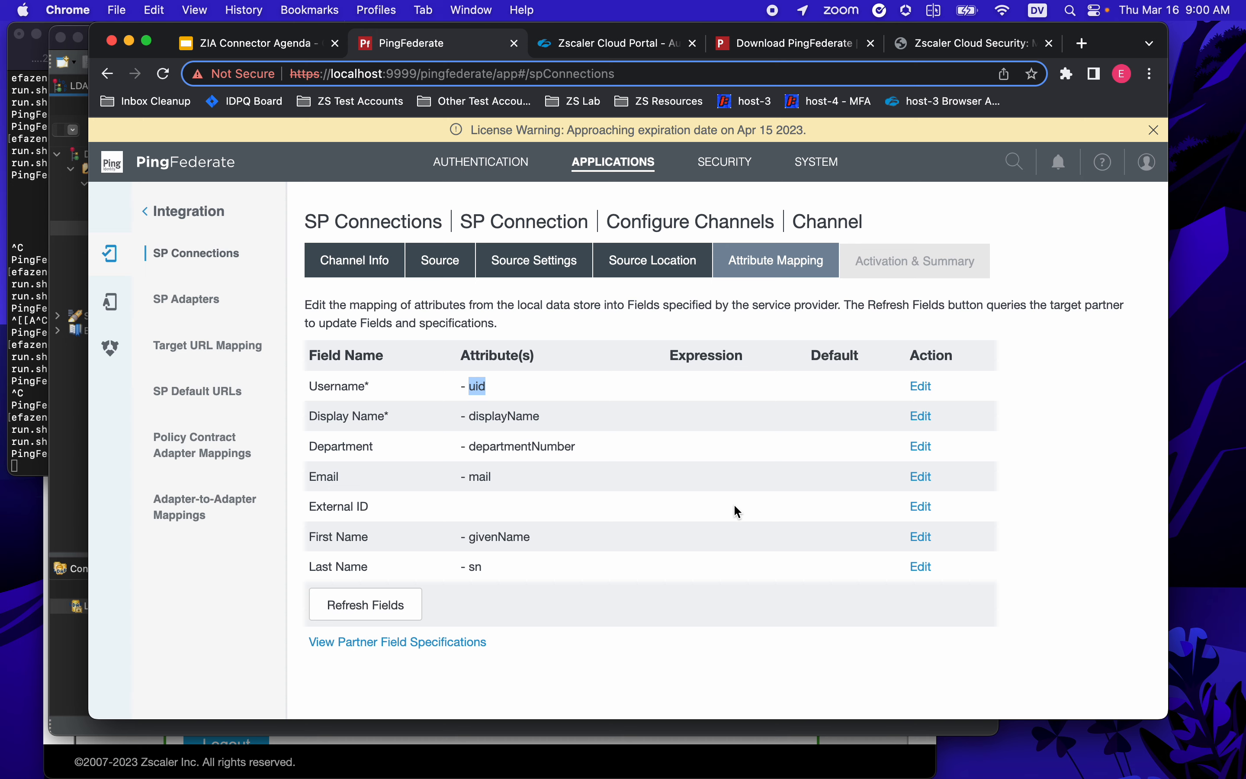
- Check user.1's uid value in Apache Directory Studio and return to PingFederate
{"action": "left_click", "coordinate": [58, 426]}
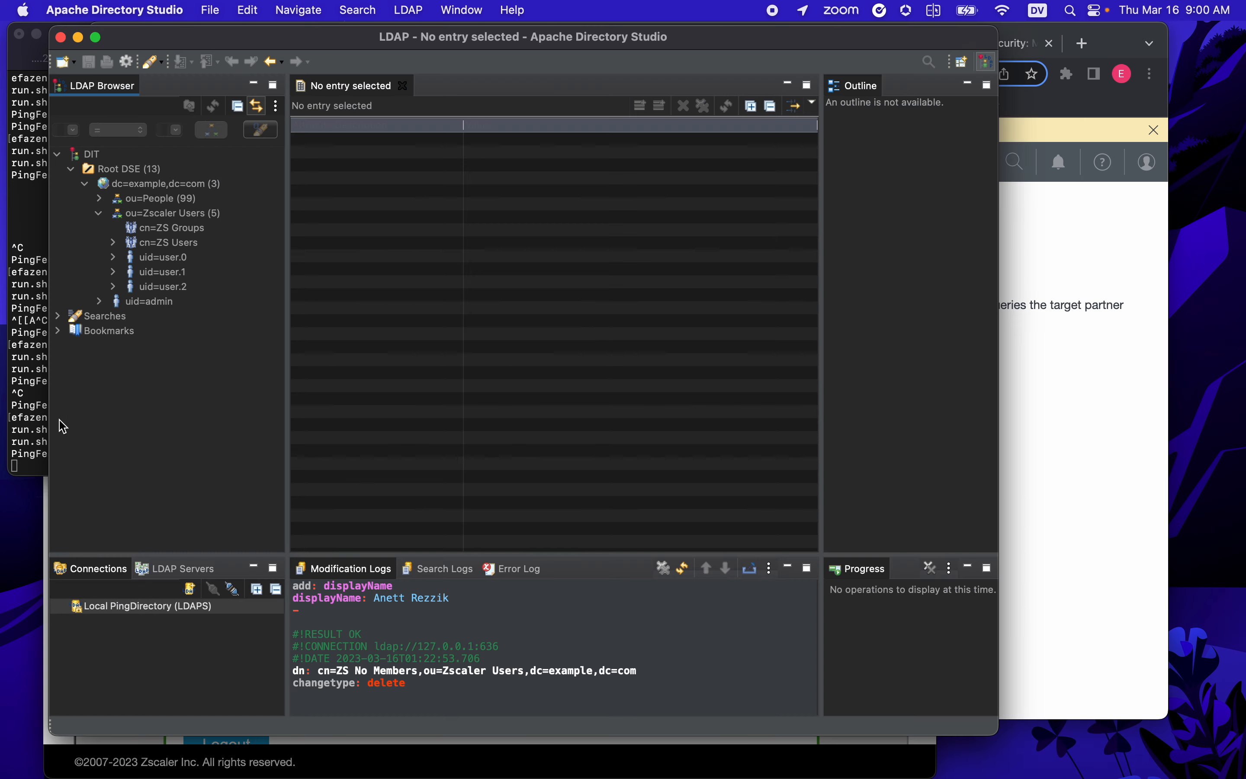
{"action": "left_click", "coordinate": [165, 275]}
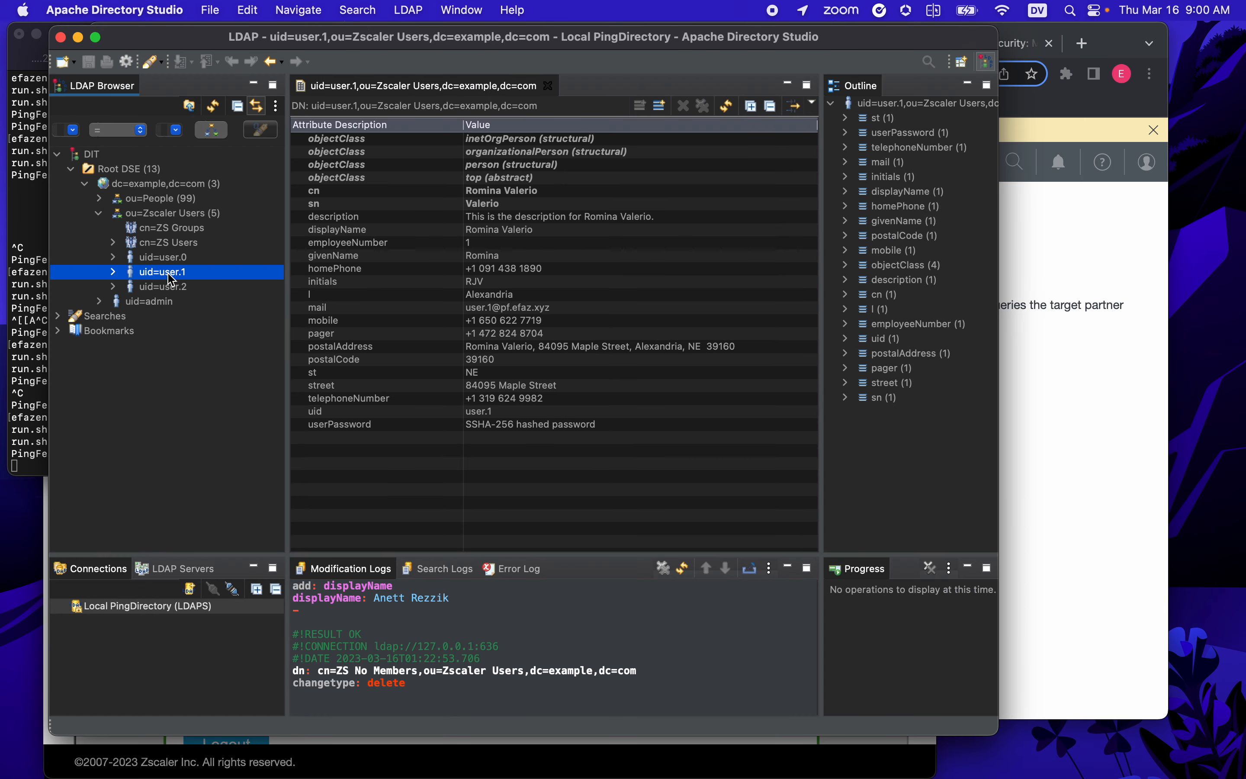
{"action": "left_click", "coordinate": [492, 411]}
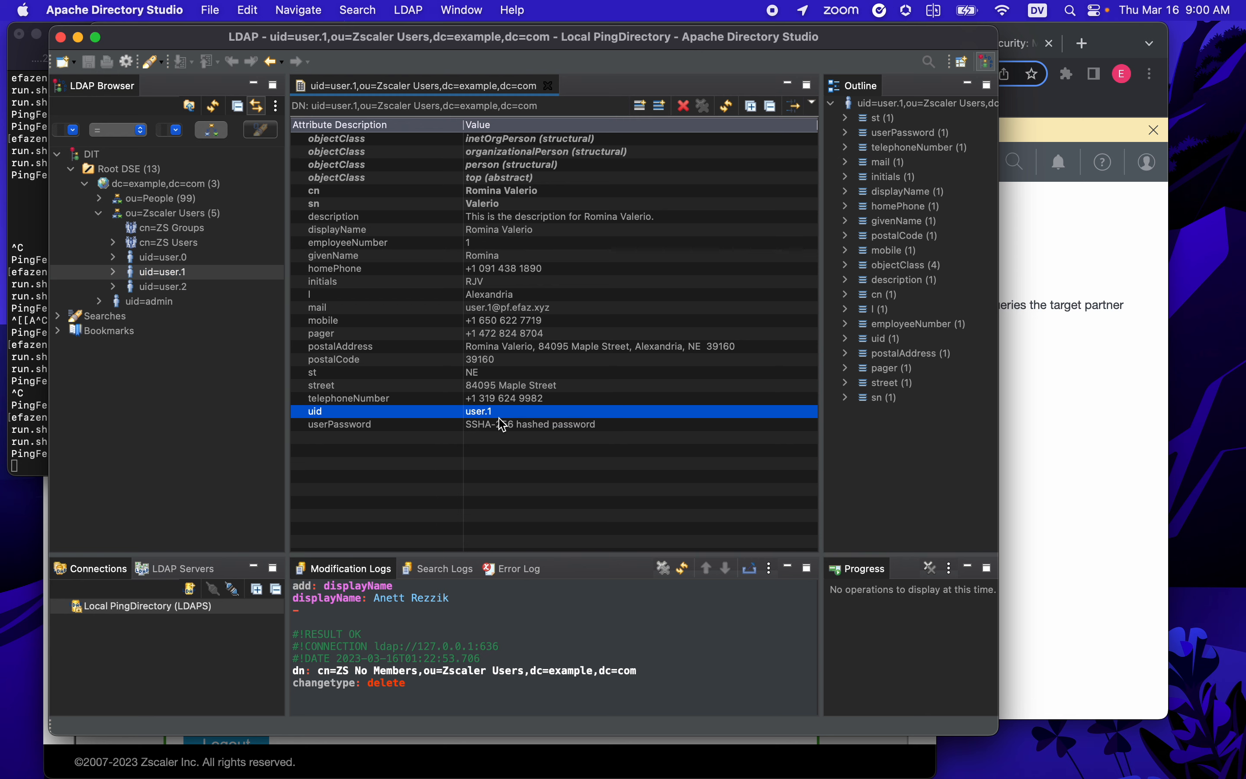
{"action": "left_click", "coordinate": [1067, 513]}
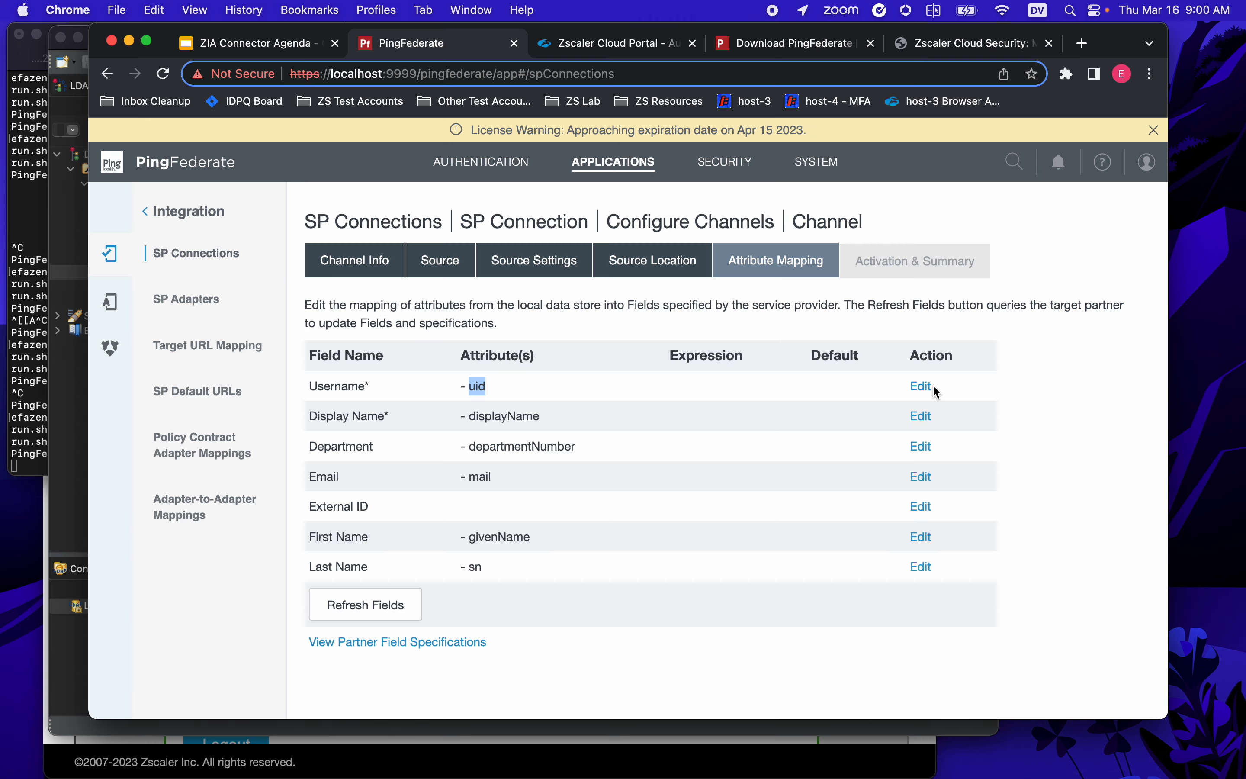
- Replace uid with mail as the Username field's source attribute
{"action": "left_click", "coordinate": [921, 388]}
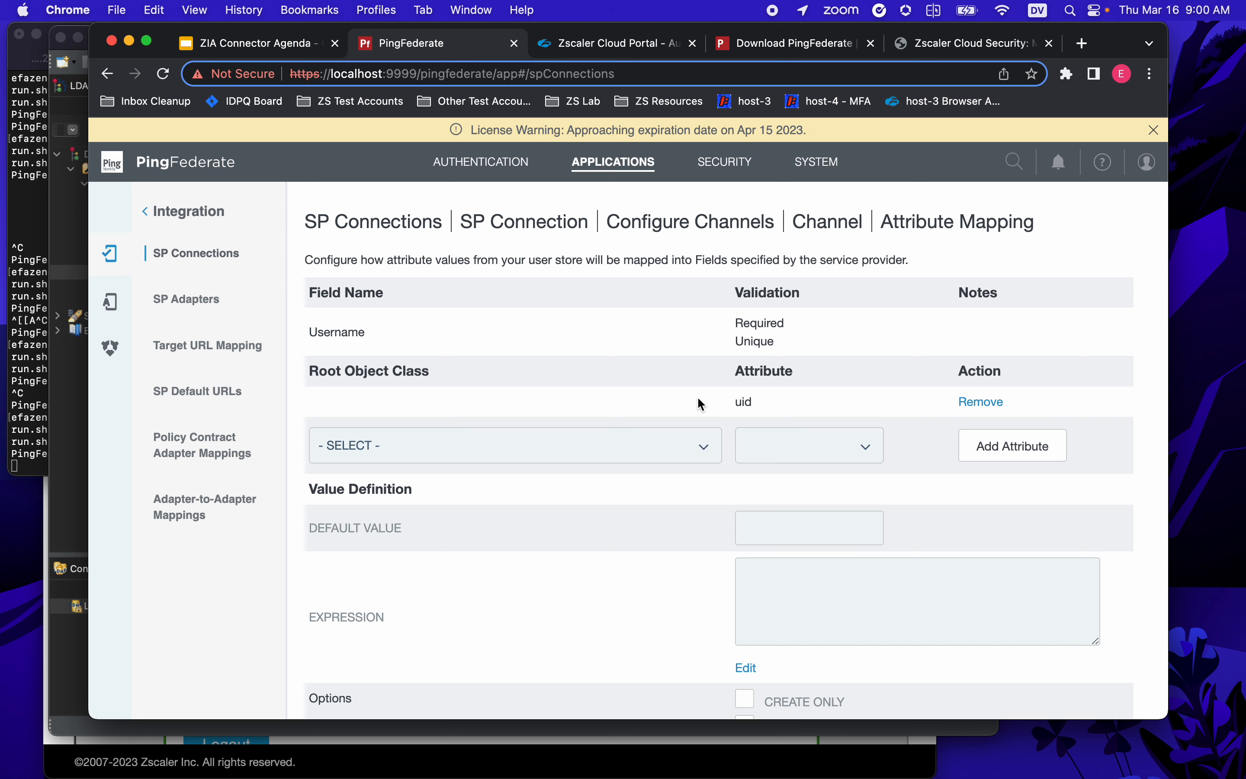
{"action": "left_click", "coordinate": [620, 451]}
{"action": "left_click", "coordinate": [489, 466]}
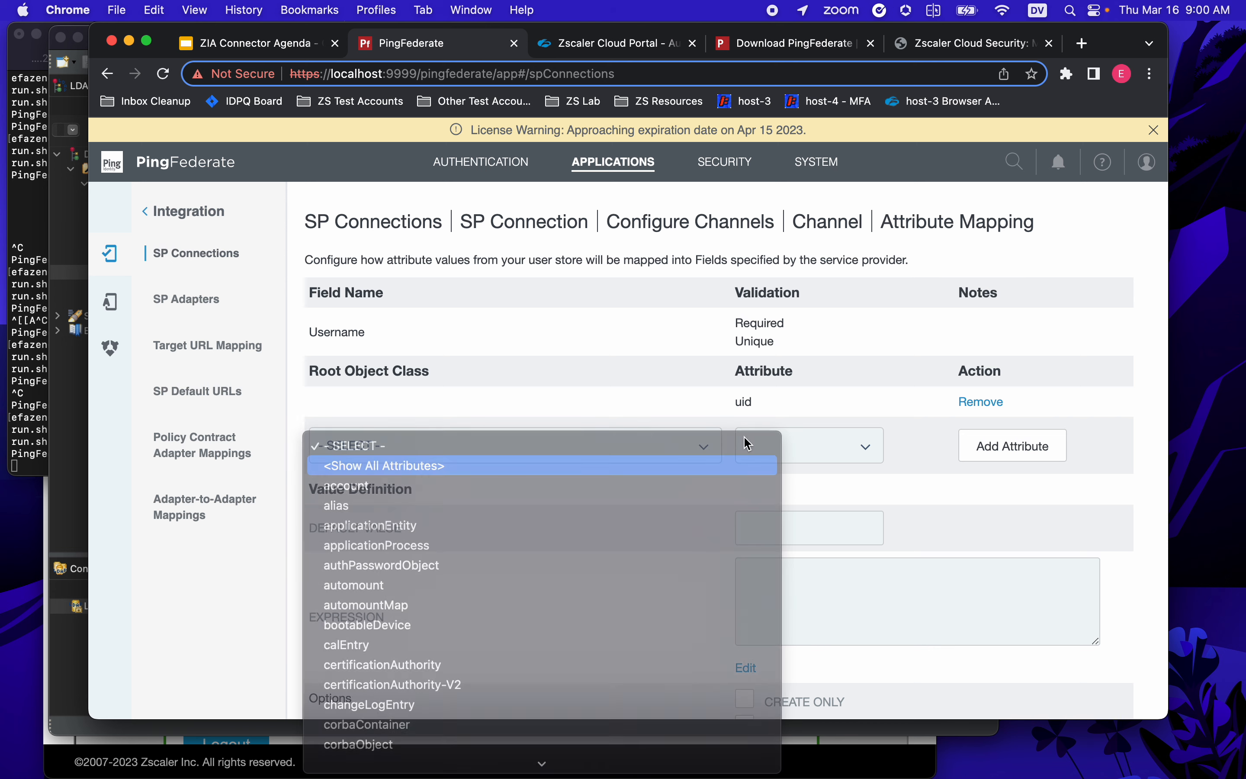
{"action": "left_click", "coordinate": [800, 444]}
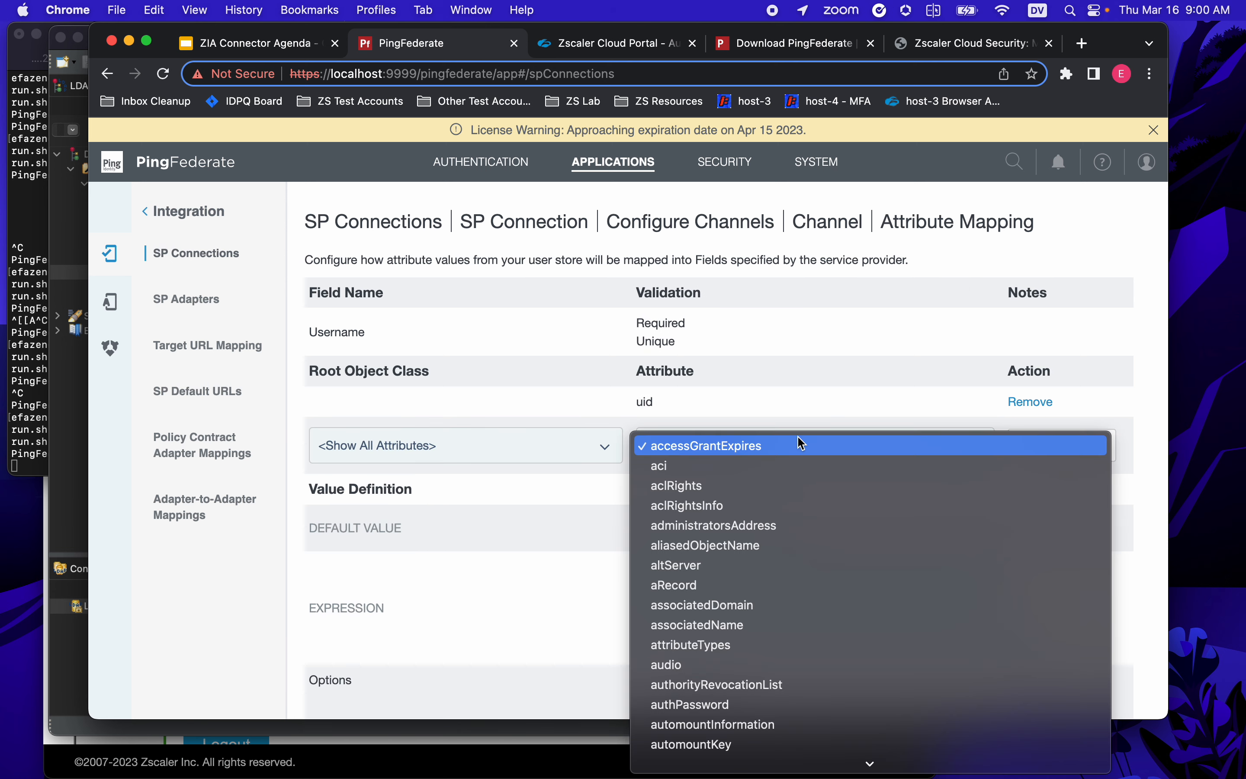
{"action": "type", "text": "mail"}
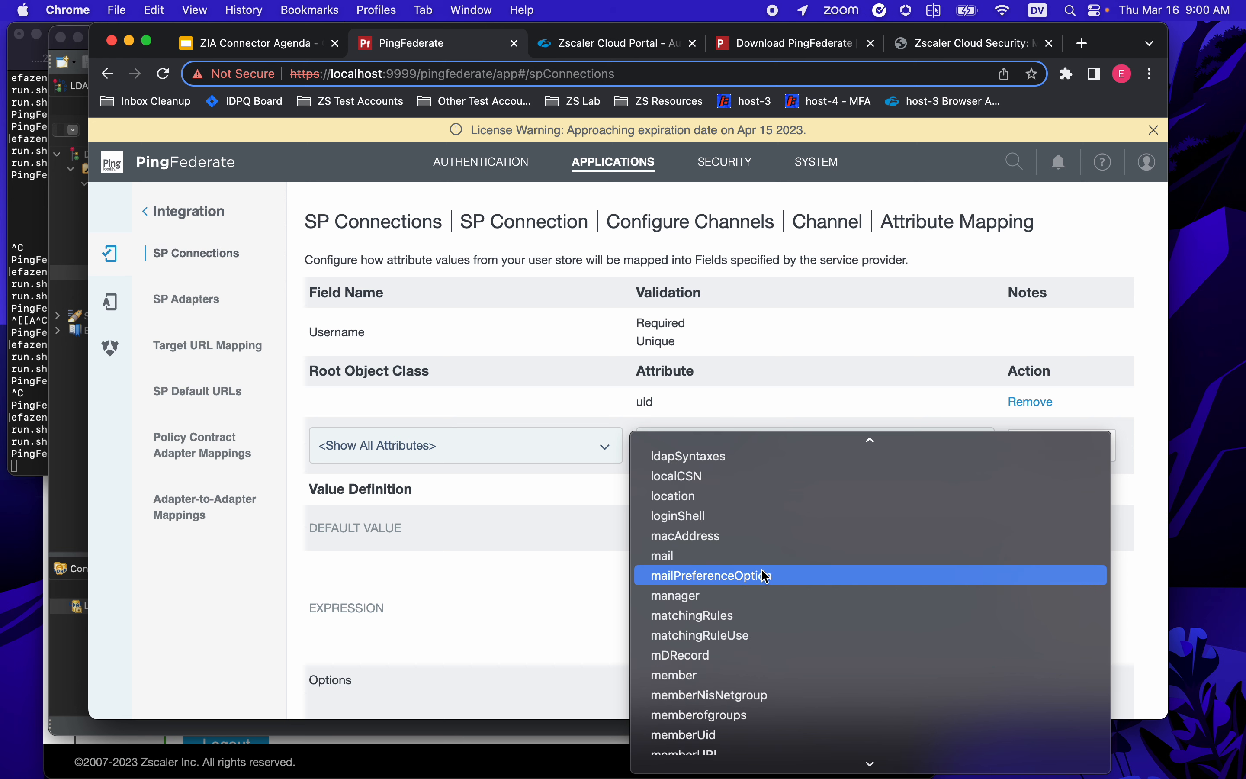
{"action": "left_click", "coordinate": [764, 555]}
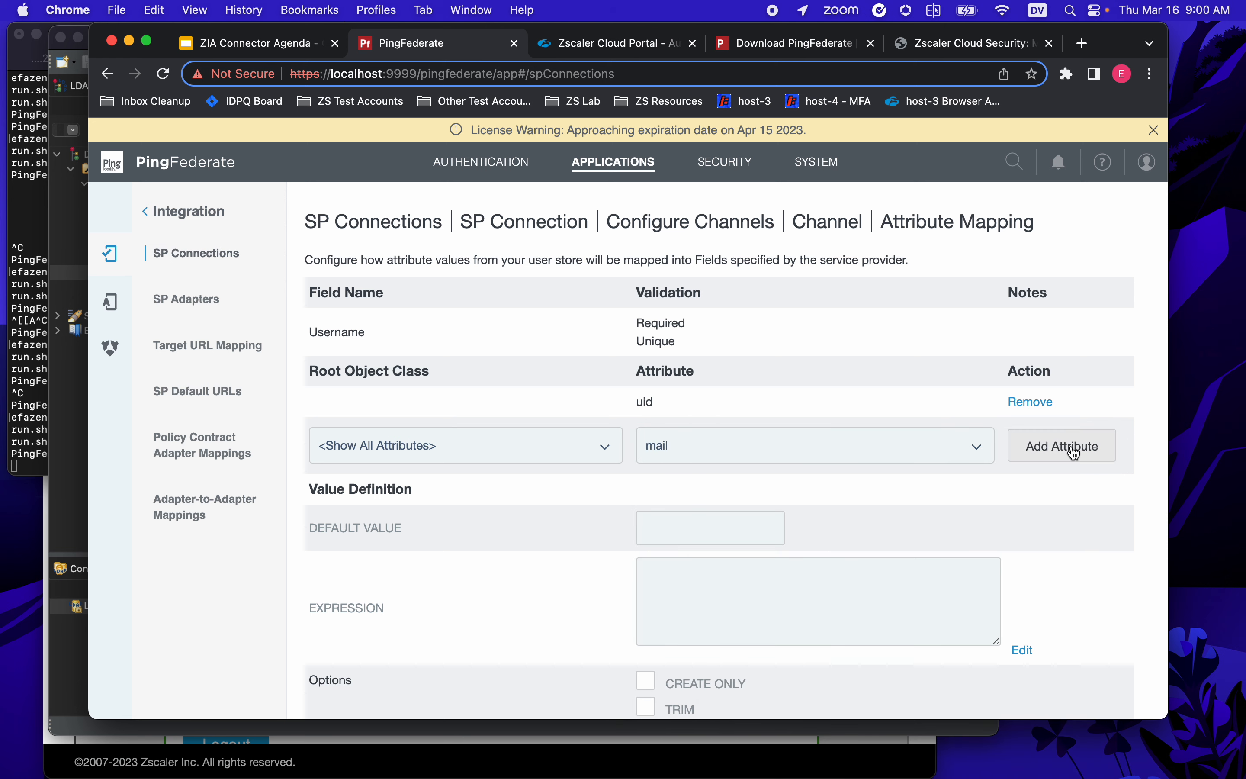
{"action": "left_click", "coordinate": [1030, 454]}
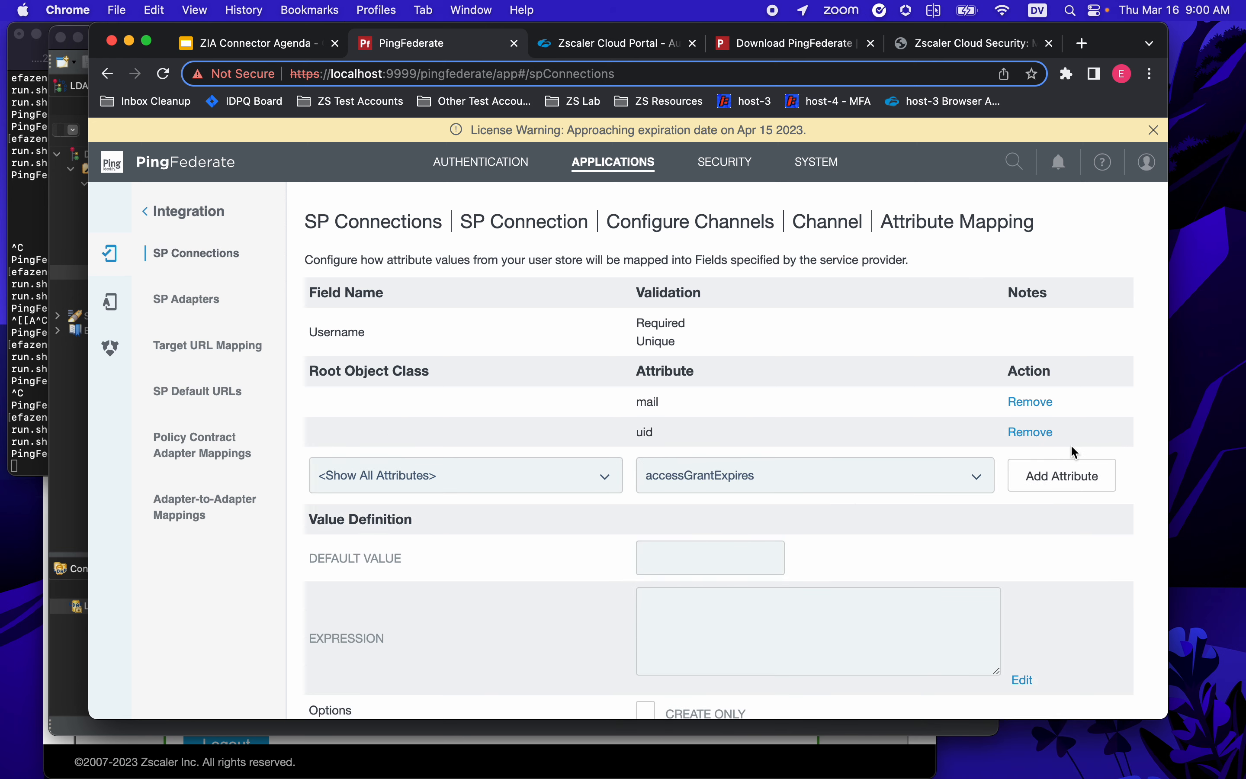
{"action": "left_click", "coordinate": [1030, 432]}
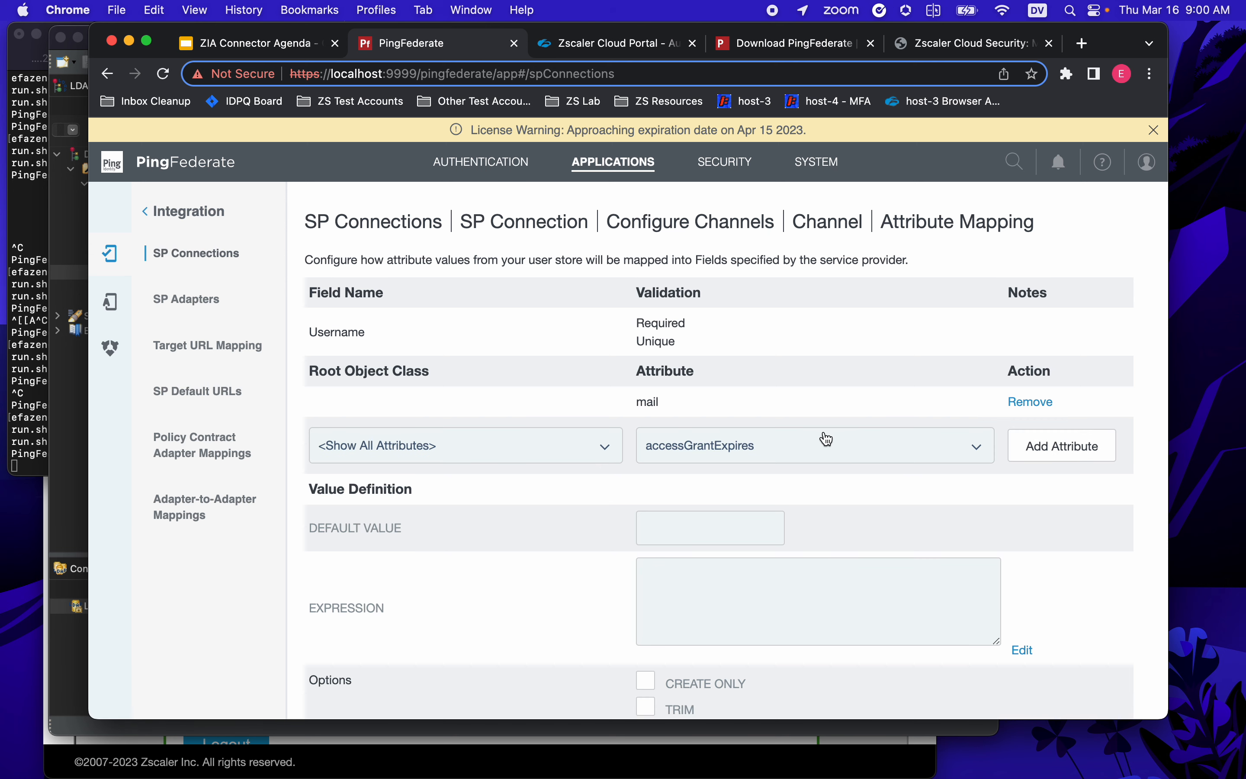
- Confirm the mail mapping and finish editing the Username field
{"action": "double_click", "coordinate": [652, 401]}
{"action": "scroll", "coordinate": [502, 566], "scroll_direction": "down", "scroll_amount": 5}
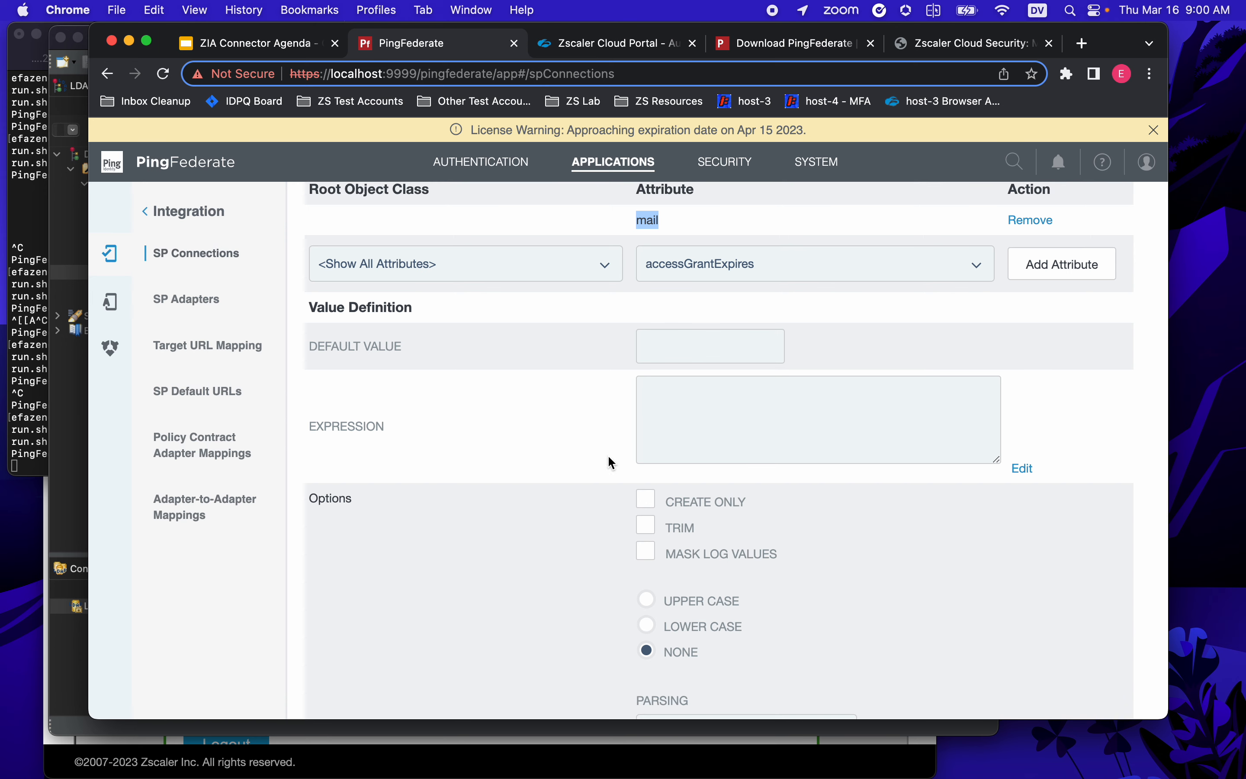
{"action": "scroll", "coordinate": [582, 464], "scroll_direction": "down", "scroll_amount": 3}
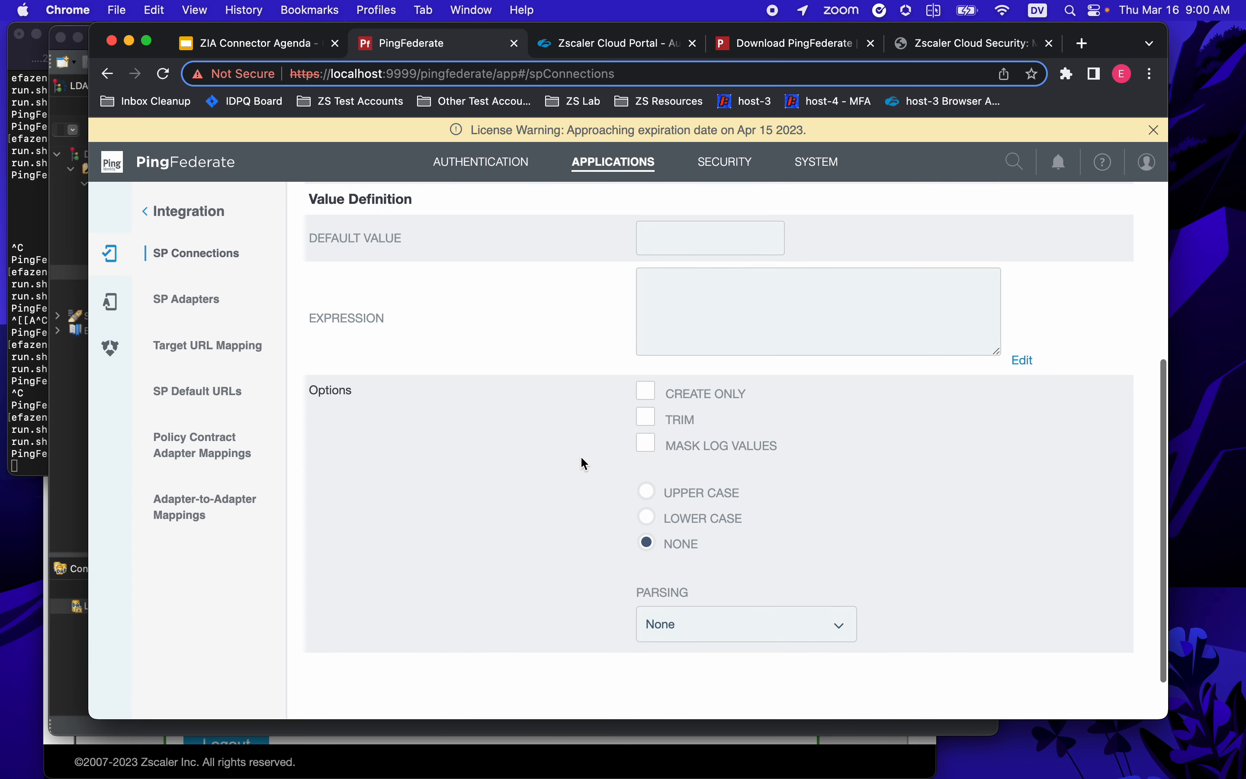
{"action": "scroll", "coordinate": [584, 463], "scroll_direction": "down", "scroll_amount": 2}
{"action": "left_click", "coordinate": [1109, 686]}
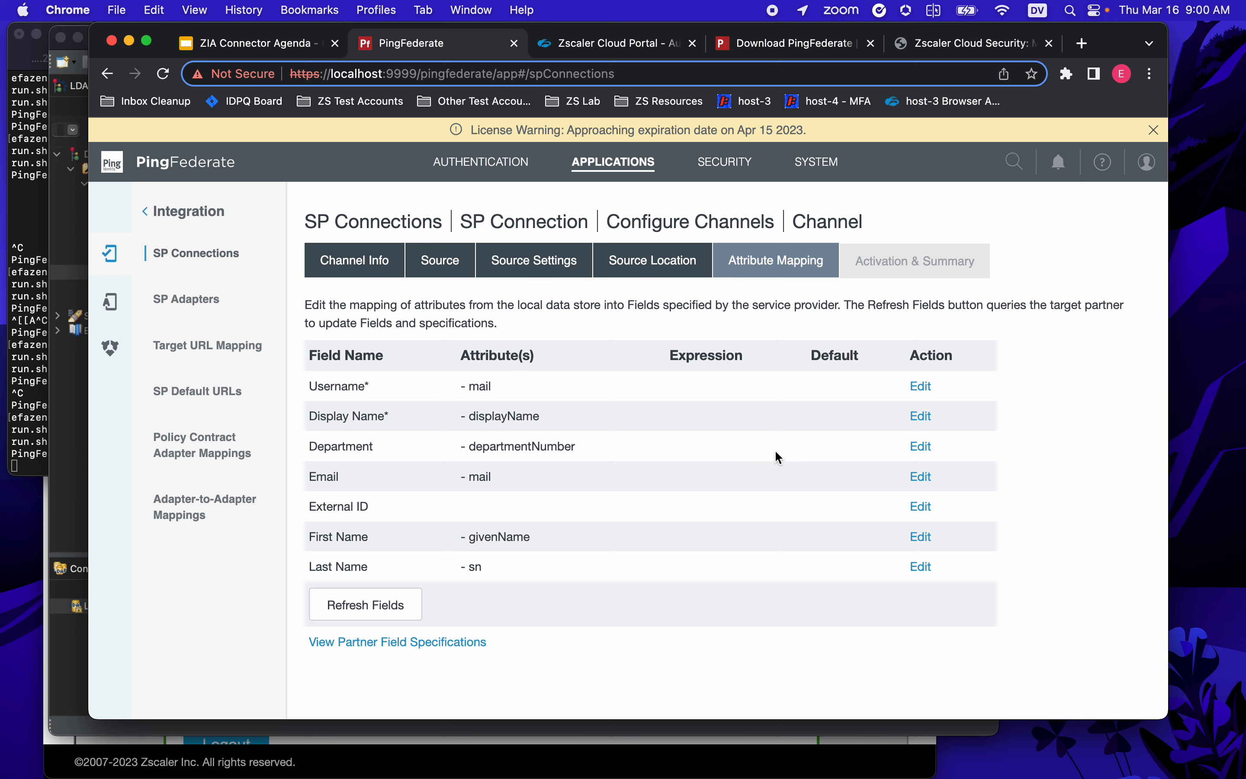
{"action": "scroll", "coordinate": [778, 457], "scroll_direction": "down", "scroll_amount": 2}
- Continue from Attribute Mapping to the Local PingDirectory channel's Activation & Summary page
{"action": "left_click", "coordinate": [1107, 684]}
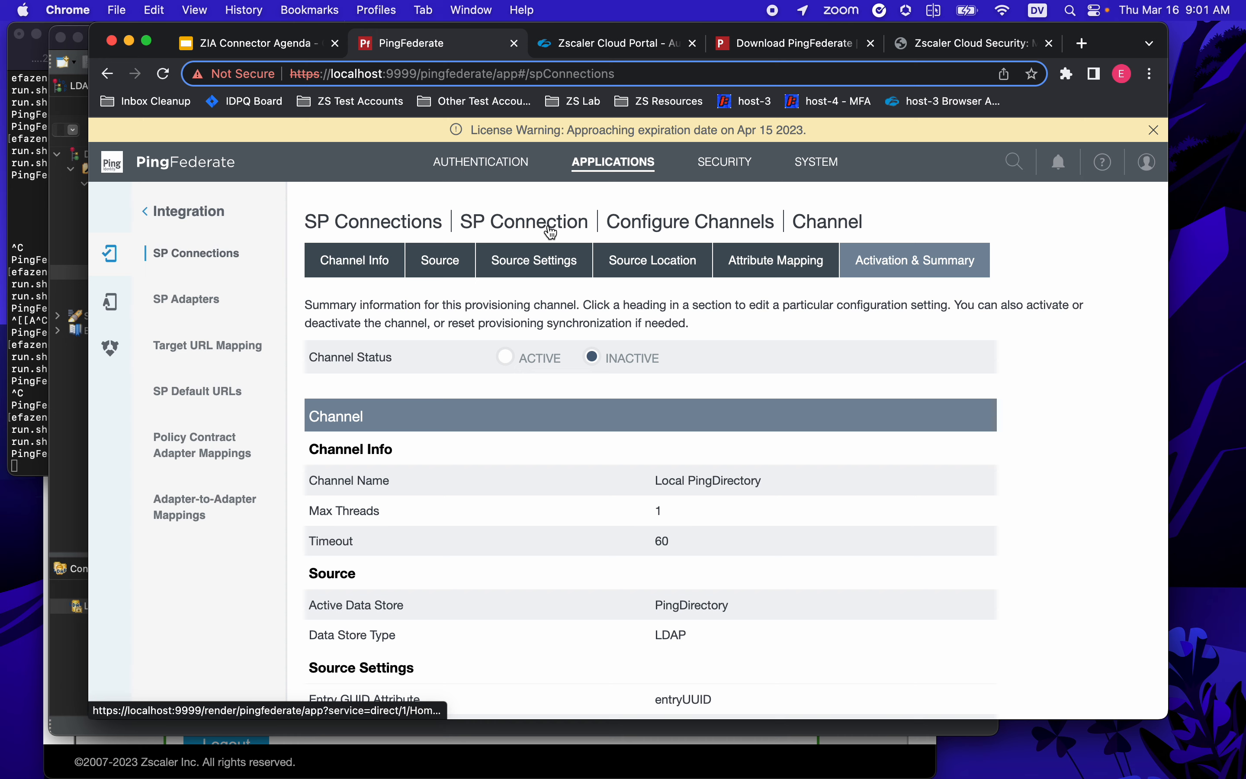
- Save the PingFederate IdP's SCIM provisioning settings in the ZIA admin portal
{"action": "left_click", "coordinate": [623, 46]}
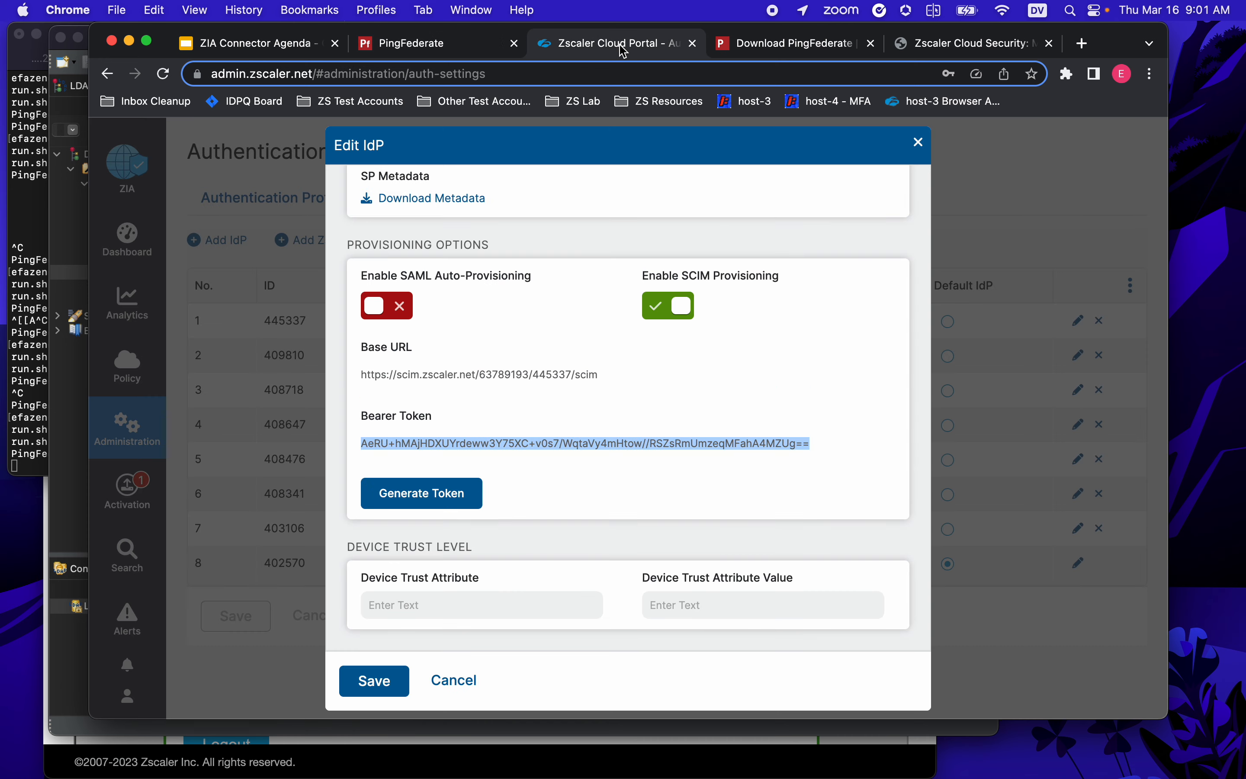
{"action": "scroll", "coordinate": [691, 402], "scroll_direction": "up", "scroll_amount": 10}
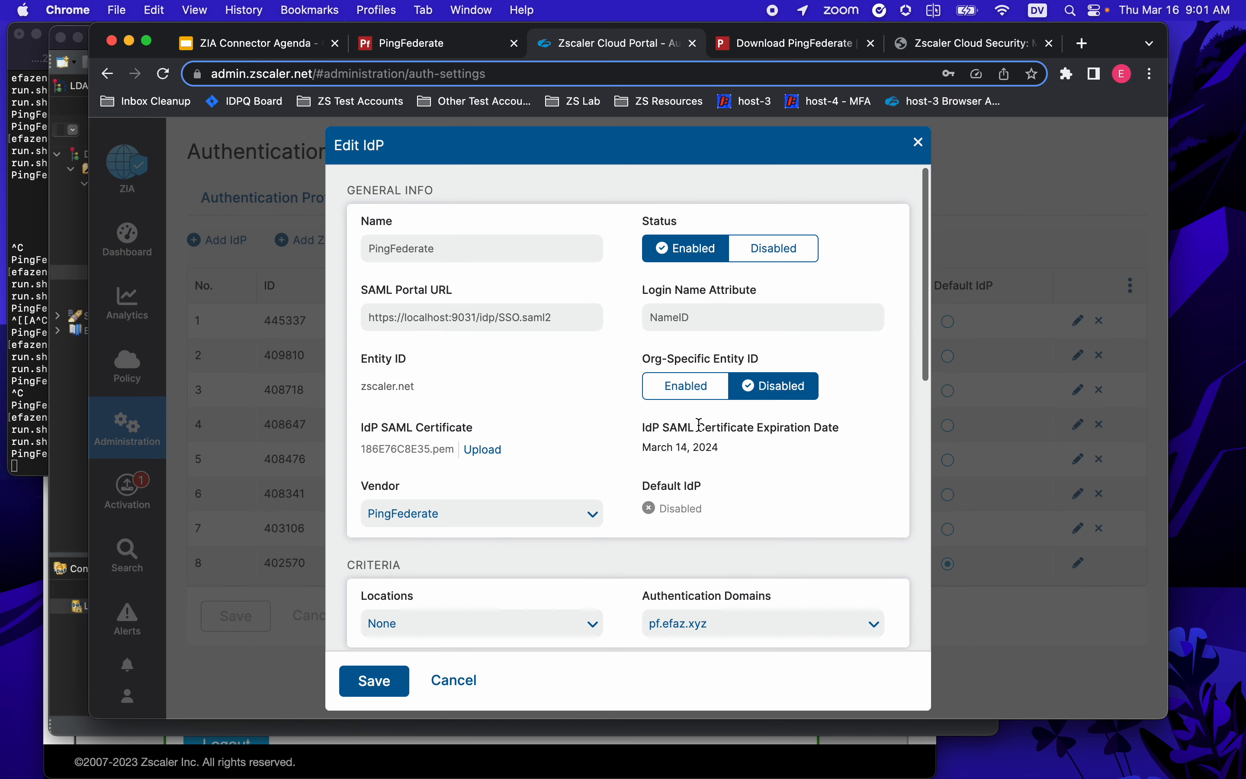
{"action": "scroll", "coordinate": [689, 435], "scroll_direction": "down", "scroll_amount": 10}
{"action": "scroll", "coordinate": [689, 435], "scroll_direction": "up", "scroll_amount": 10}
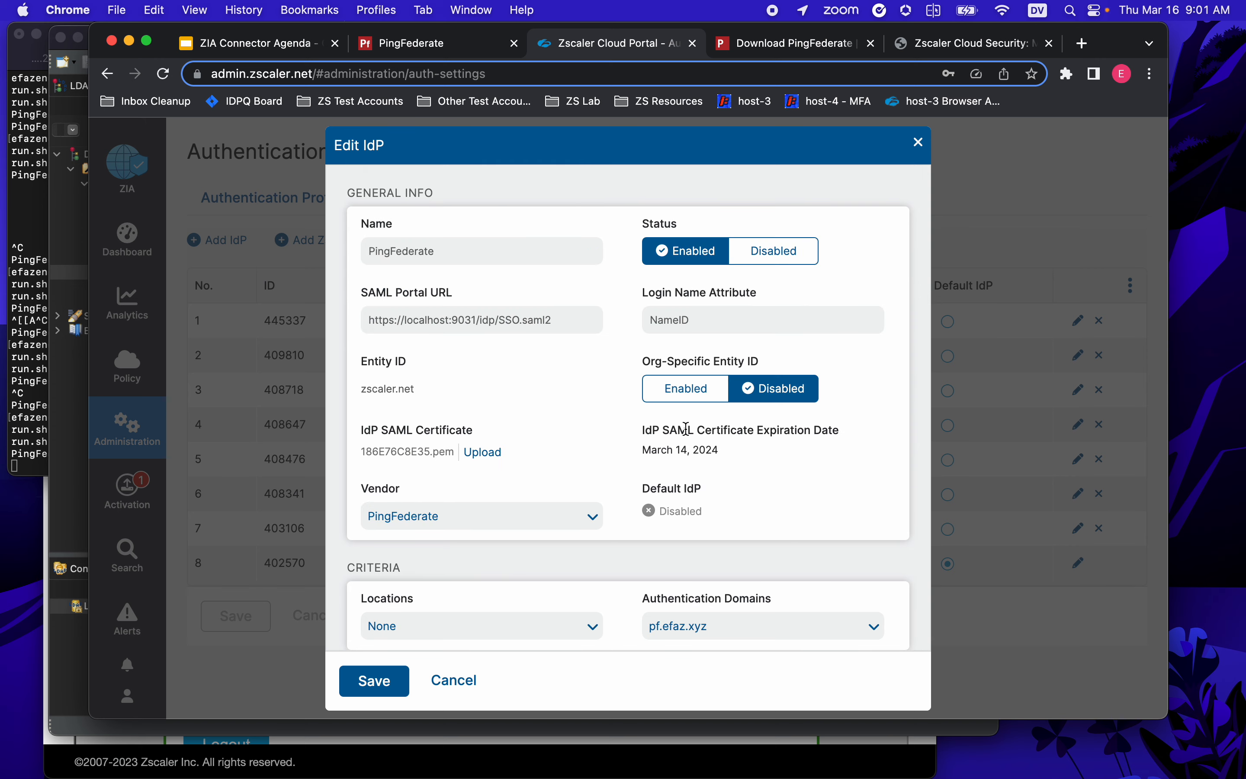
{"action": "scroll", "coordinate": [687, 430], "scroll_direction": "down", "scroll_amount": 10}
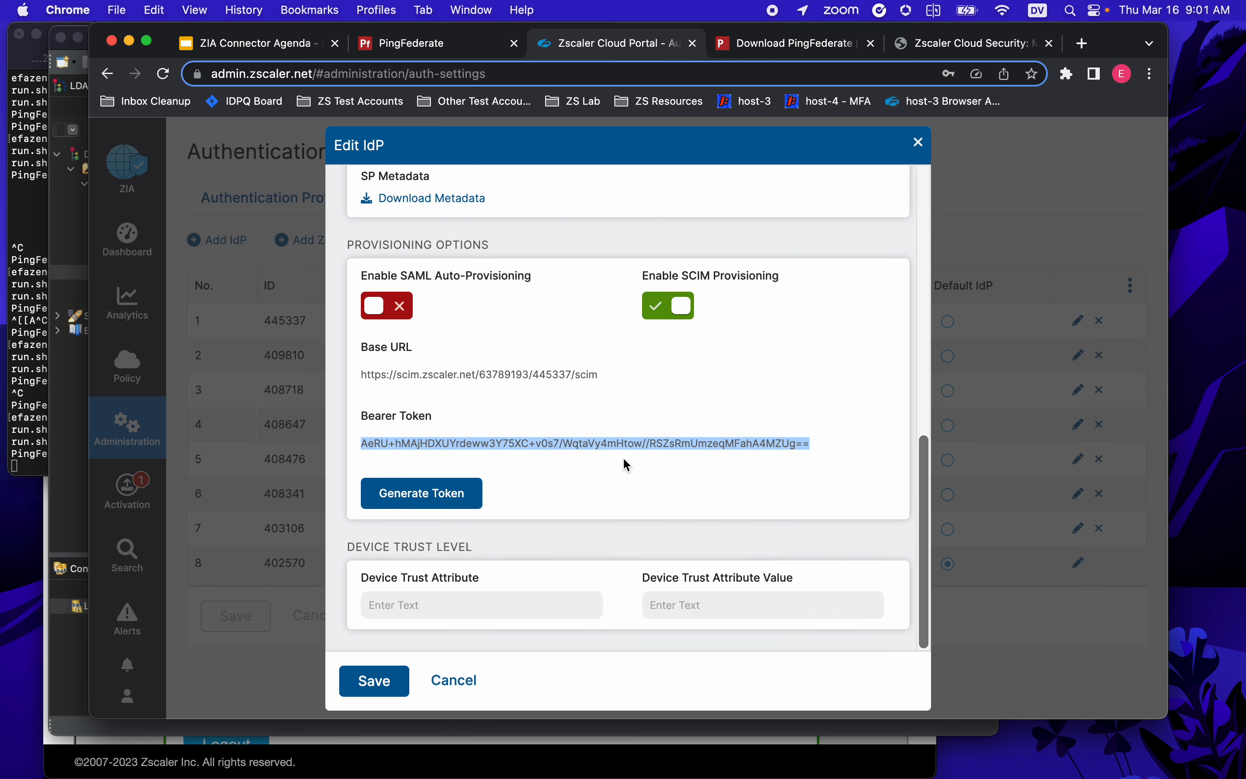
{"action": "left_click", "coordinate": [393, 687]}
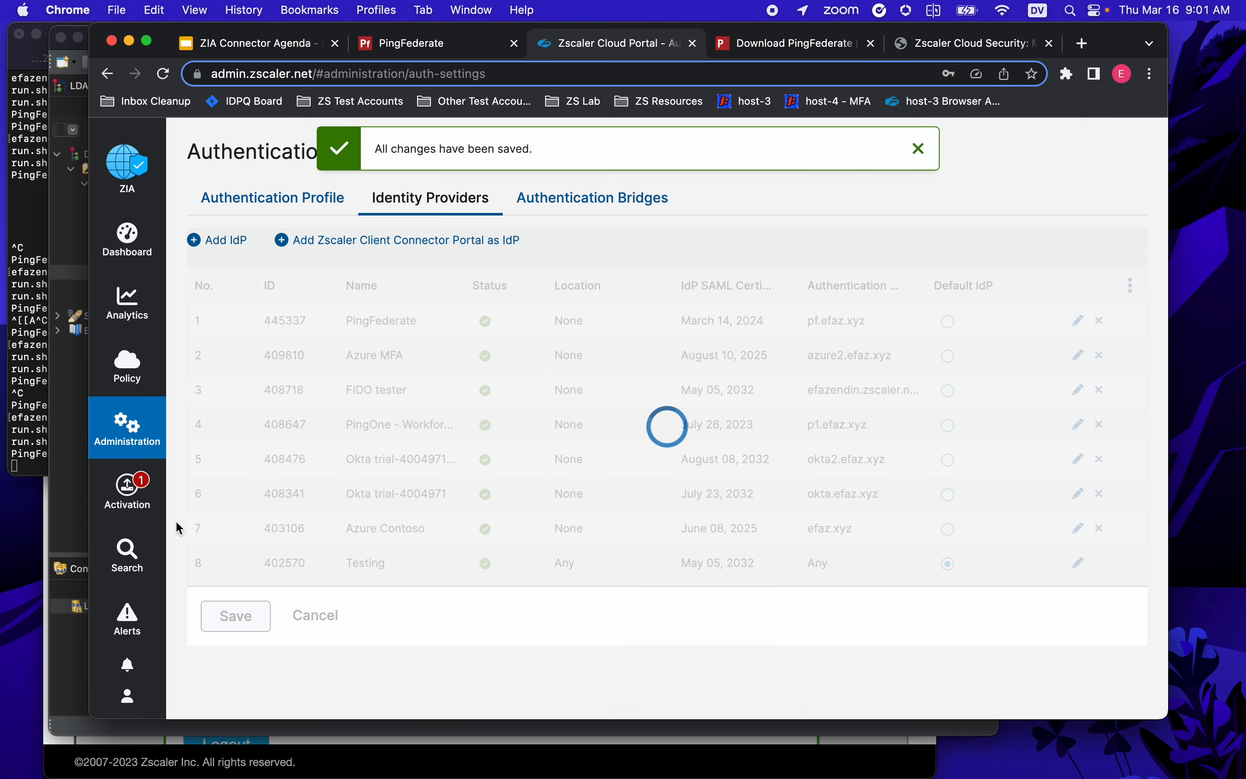
- Activate the pending ZIA configuration change
{"action": "left_click", "coordinate": [105, 496]}
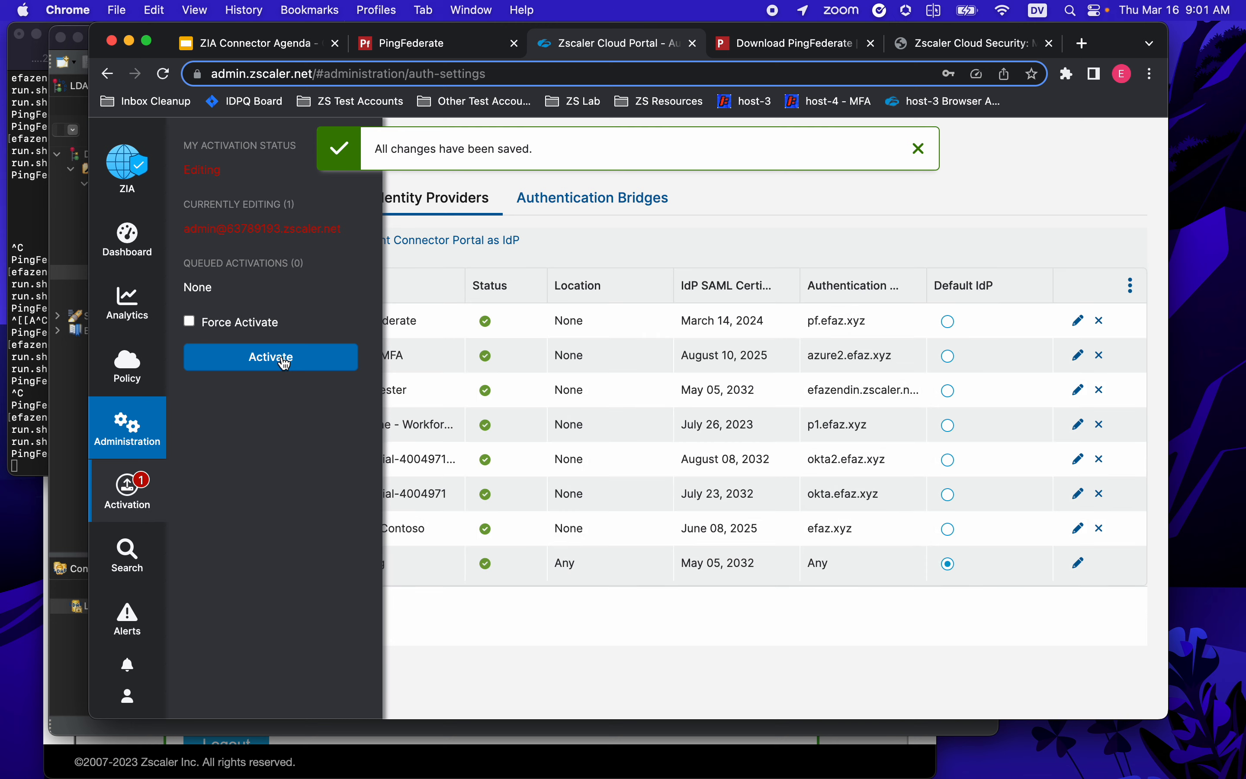
{"action": "left_click", "coordinate": [284, 363]}
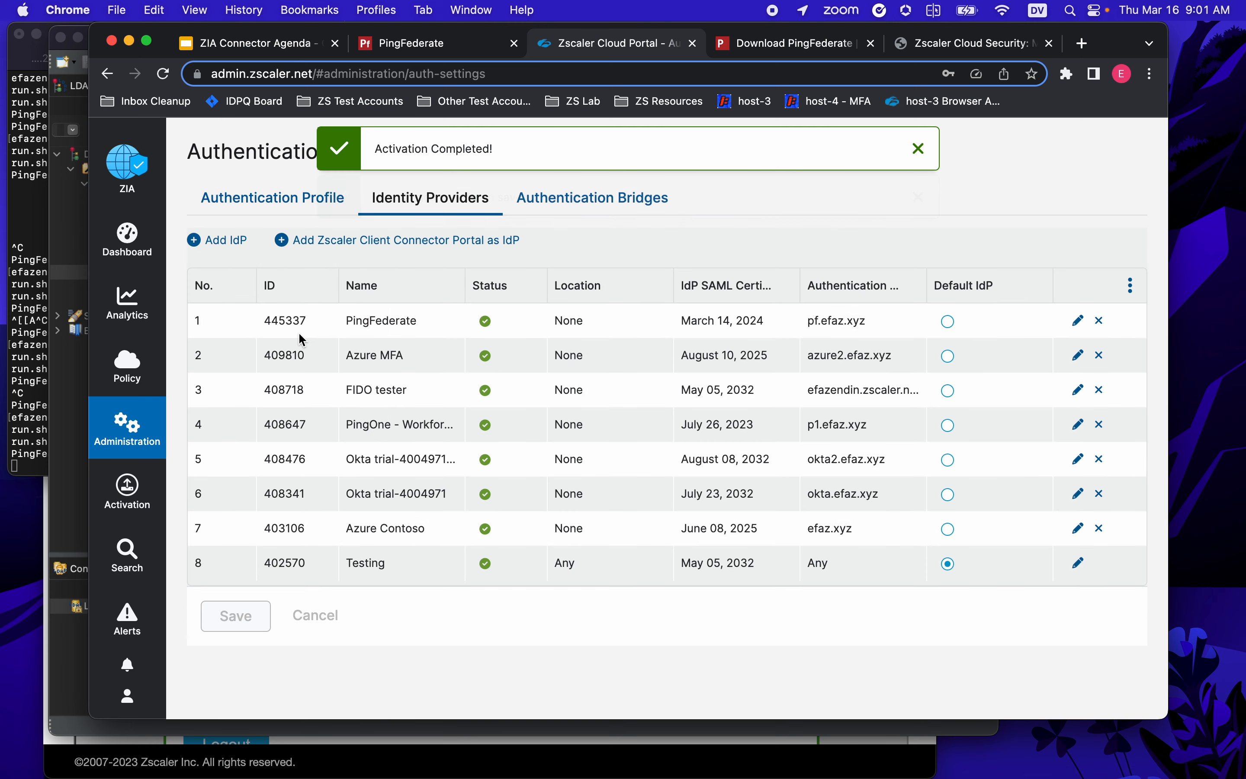
{"action": "left_click", "coordinate": [135, 446]}
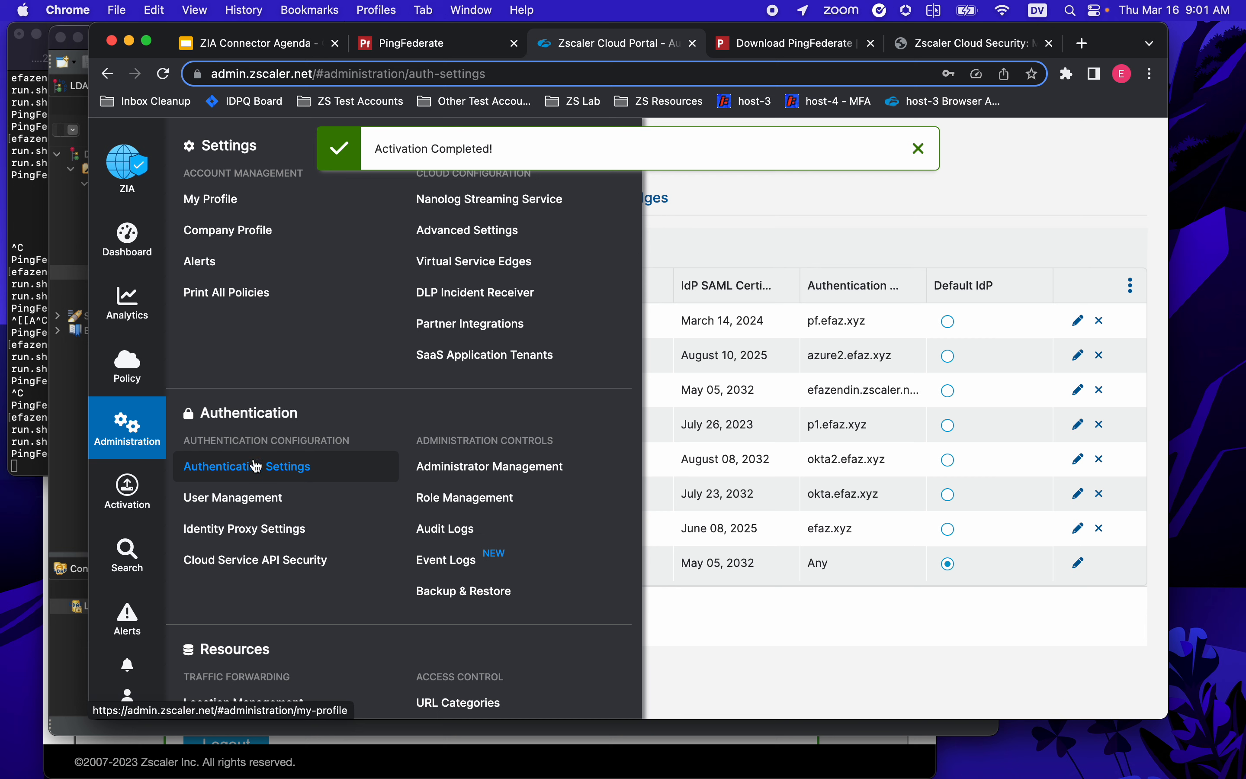
- Reload User Management and review the current users and groups (Service Admin, Temp)
{"action": "left_click", "coordinate": [245, 498]}
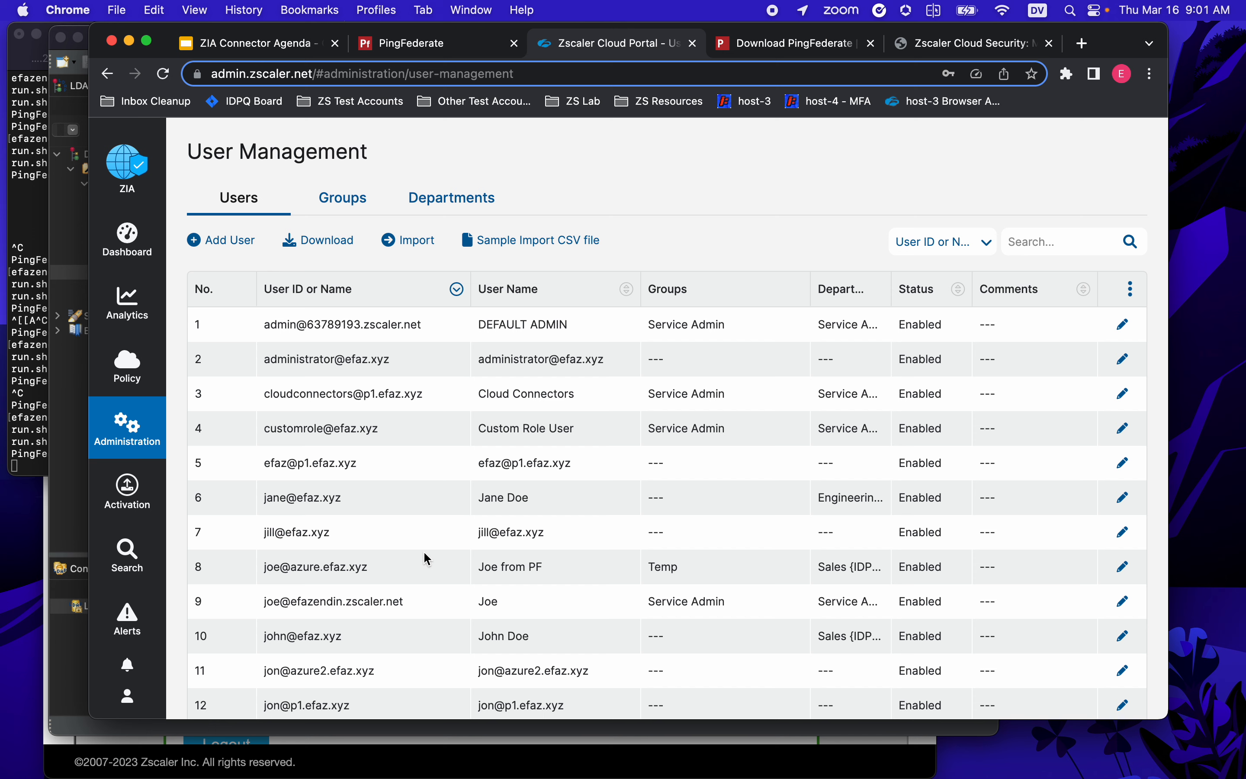
{"action": "scroll", "coordinate": [423, 571], "scroll_direction": "down", "scroll_amount": 5}
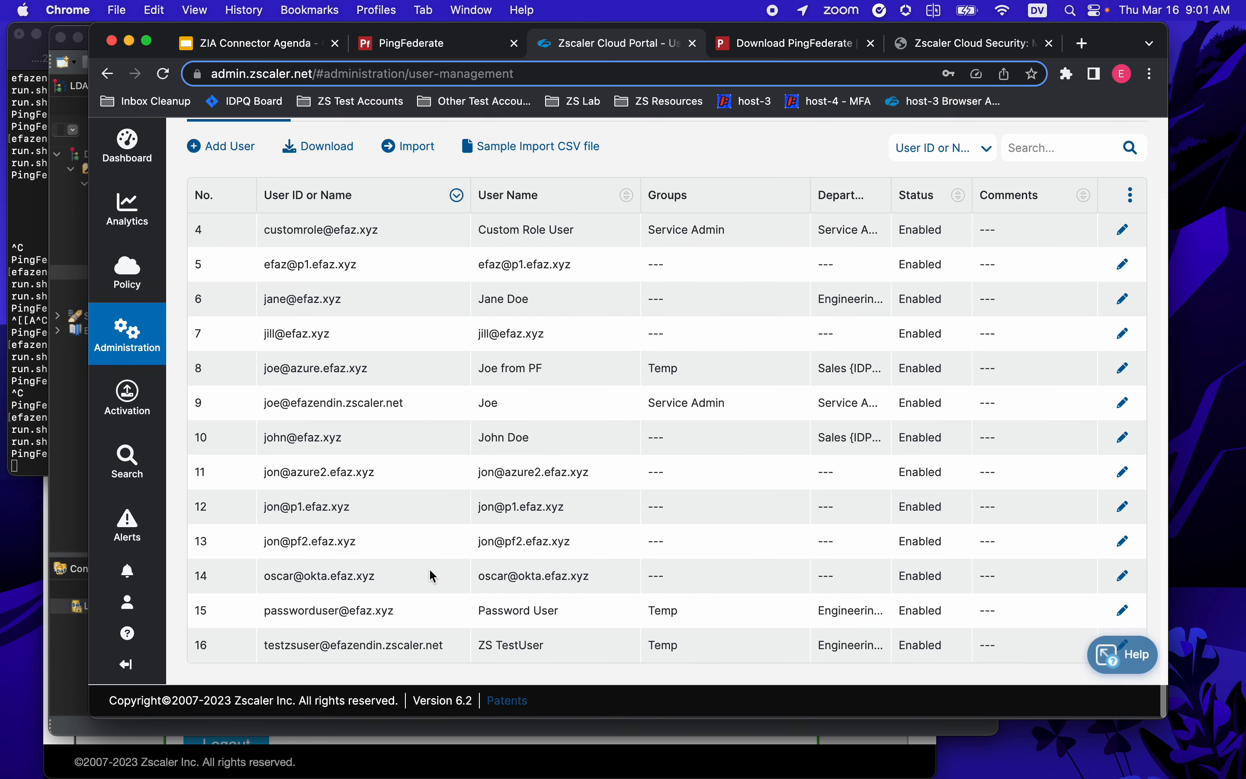
{"action": "scroll", "coordinate": [421, 547], "scroll_direction": "down", "scroll_amount": 2}
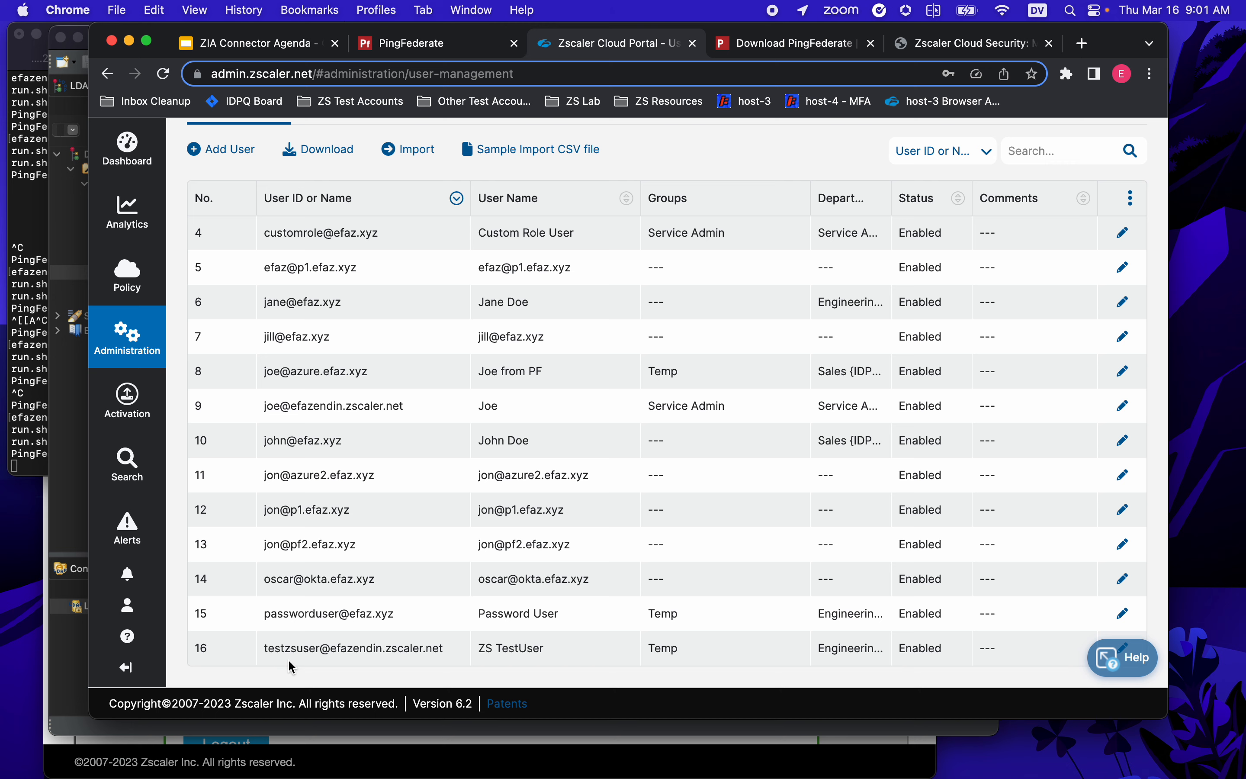
{"action": "key", "text": "super+r"}
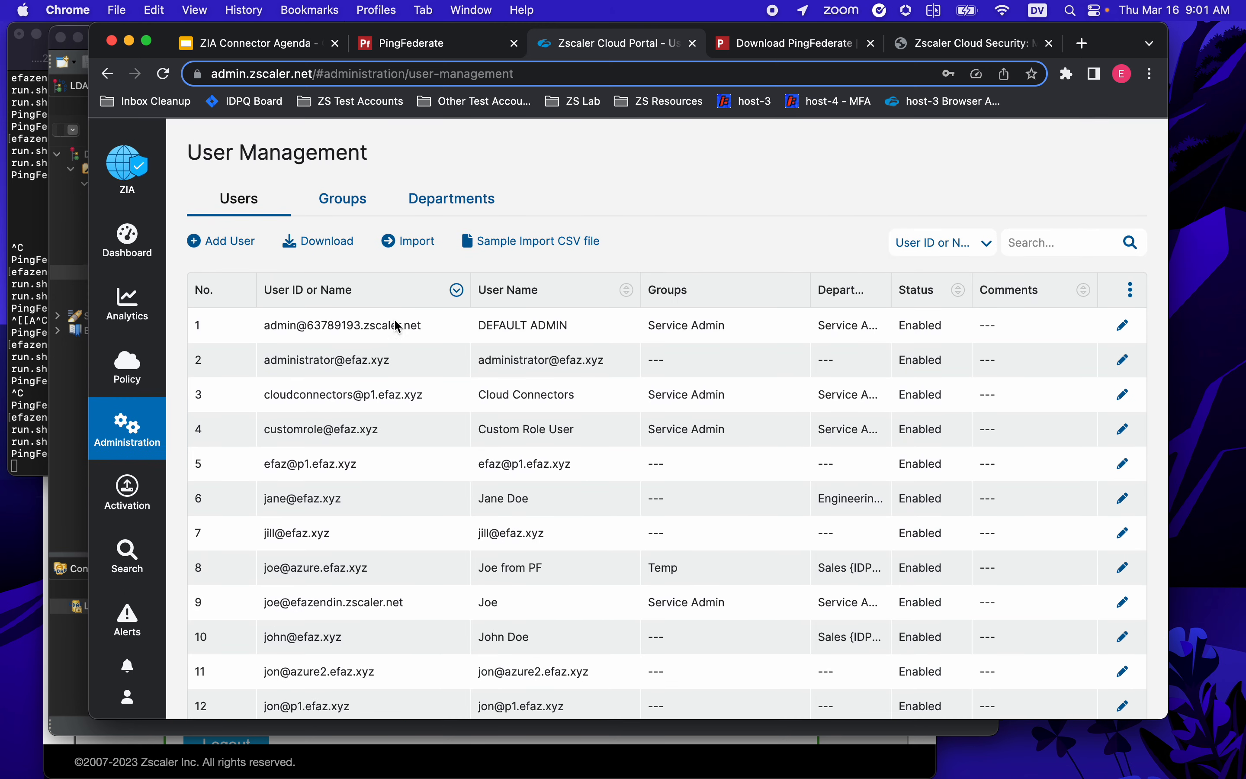
{"action": "left_click", "coordinate": [330, 200]}
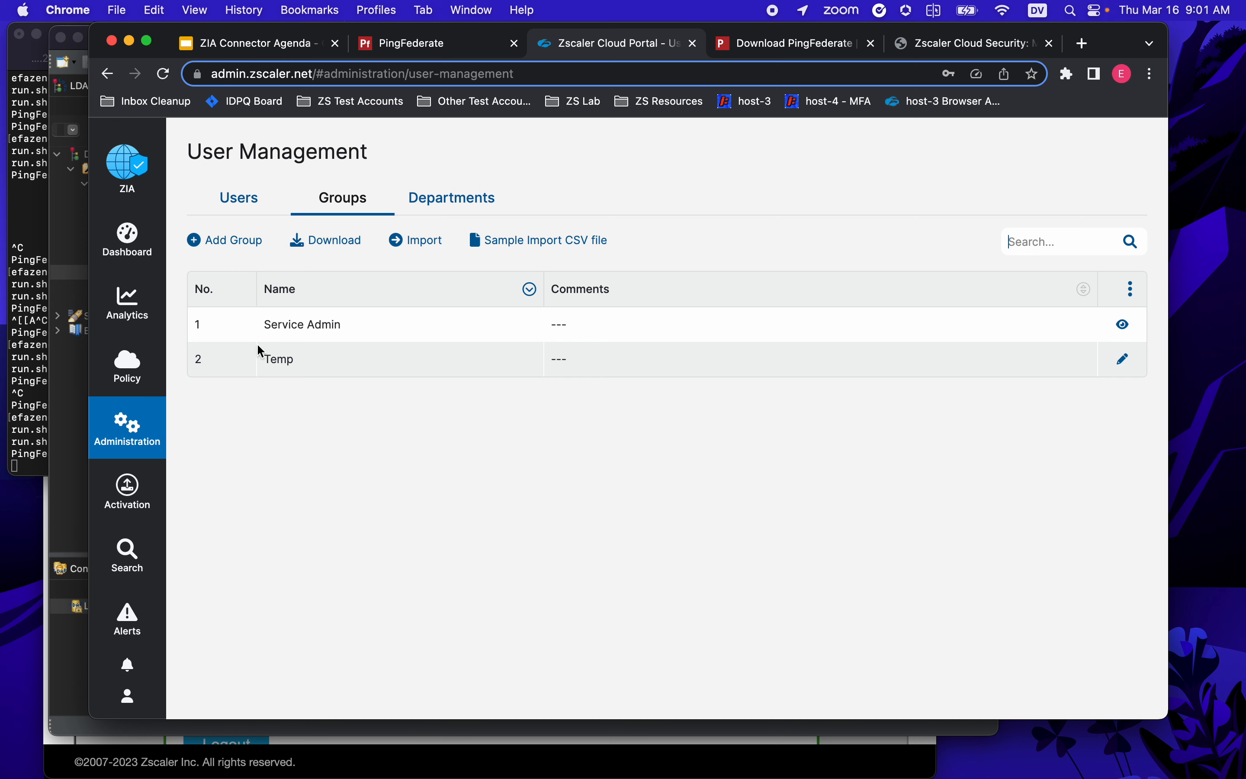
{"action": "left_click", "coordinate": [244, 201]}
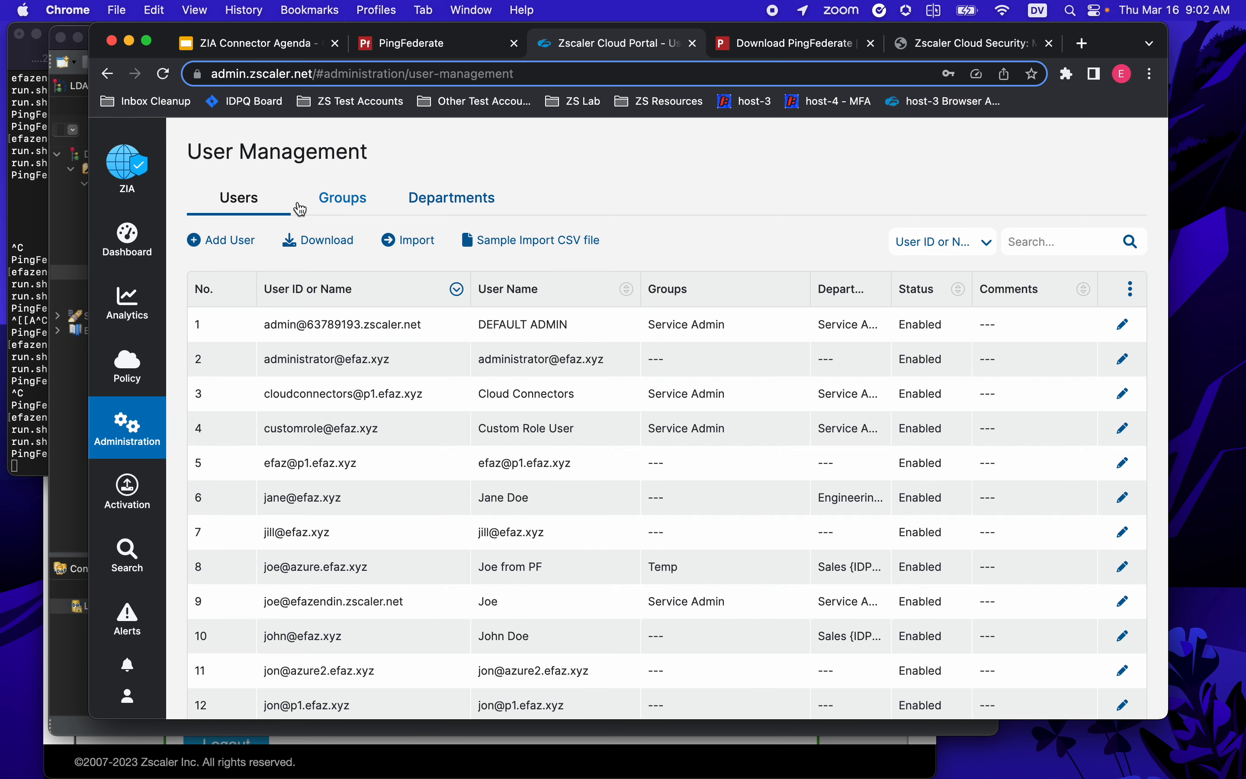
{"action": "left_click", "coordinate": [30, 219]}
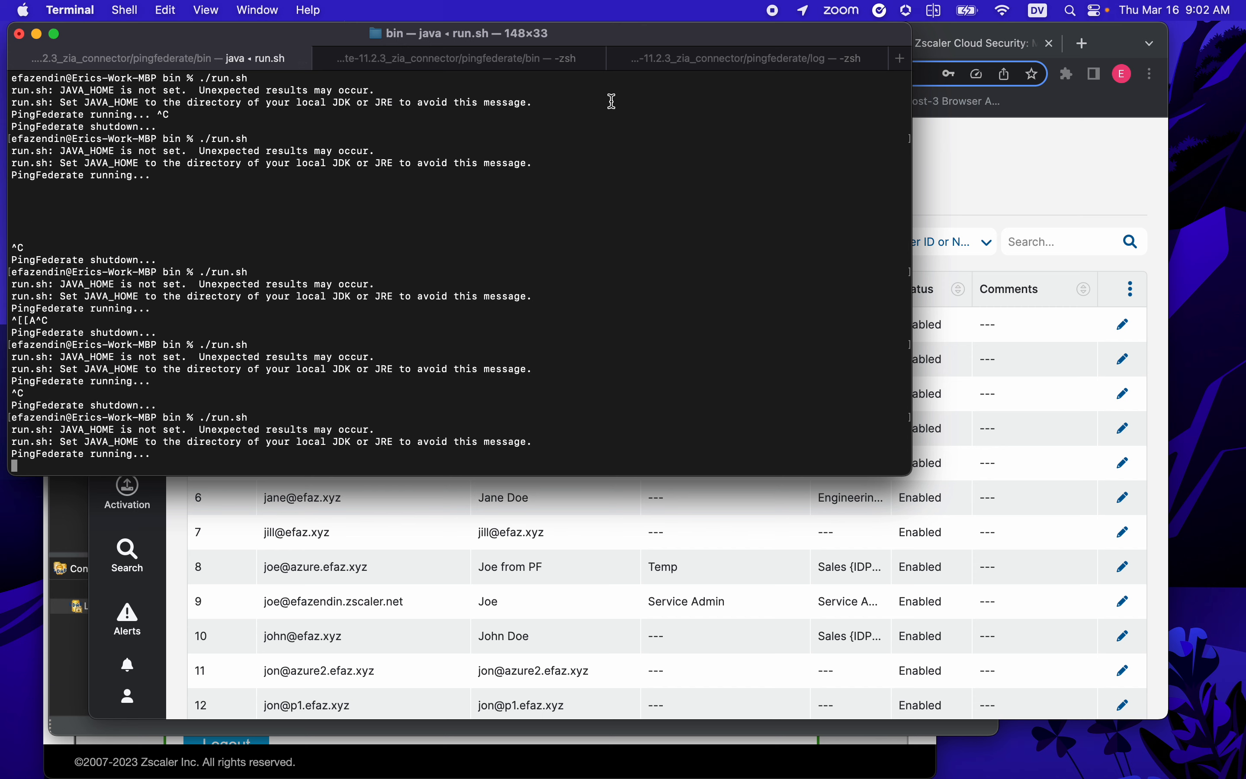
- List the files in the PingFederate log folder with ls -l
{"action": "left_click", "coordinate": [786, 65]}
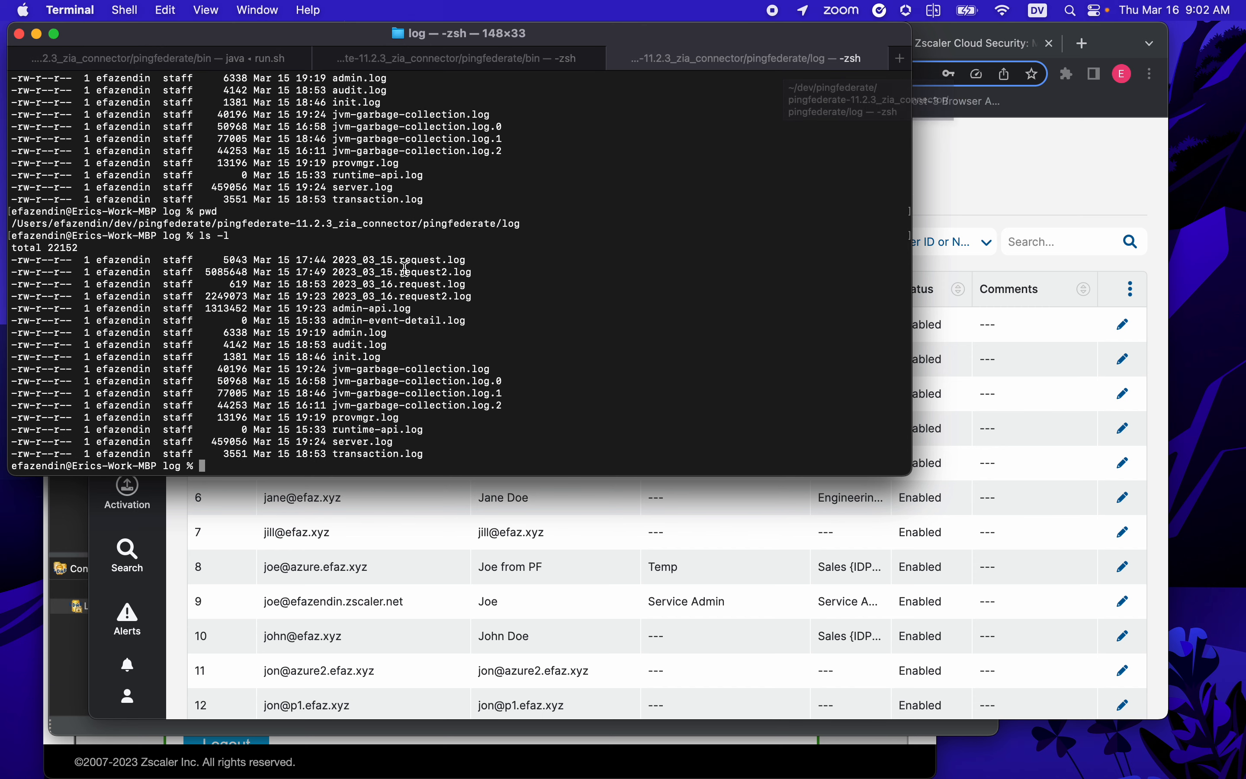
{"action": "left_click_drag", "start_coordinate": [139, 227], "coordinate": [227, 226]}
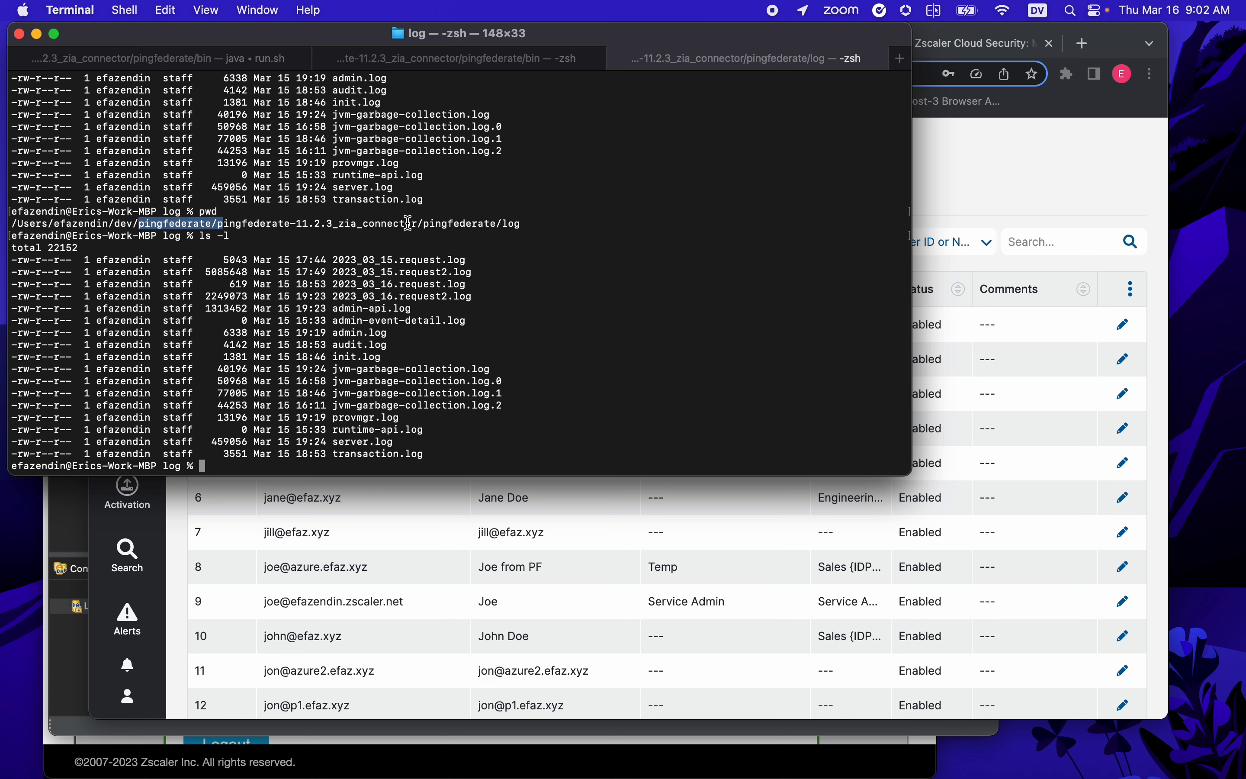
{"action": "left_click_drag", "start_coordinate": [417, 226], "coordinate": [523, 225]}
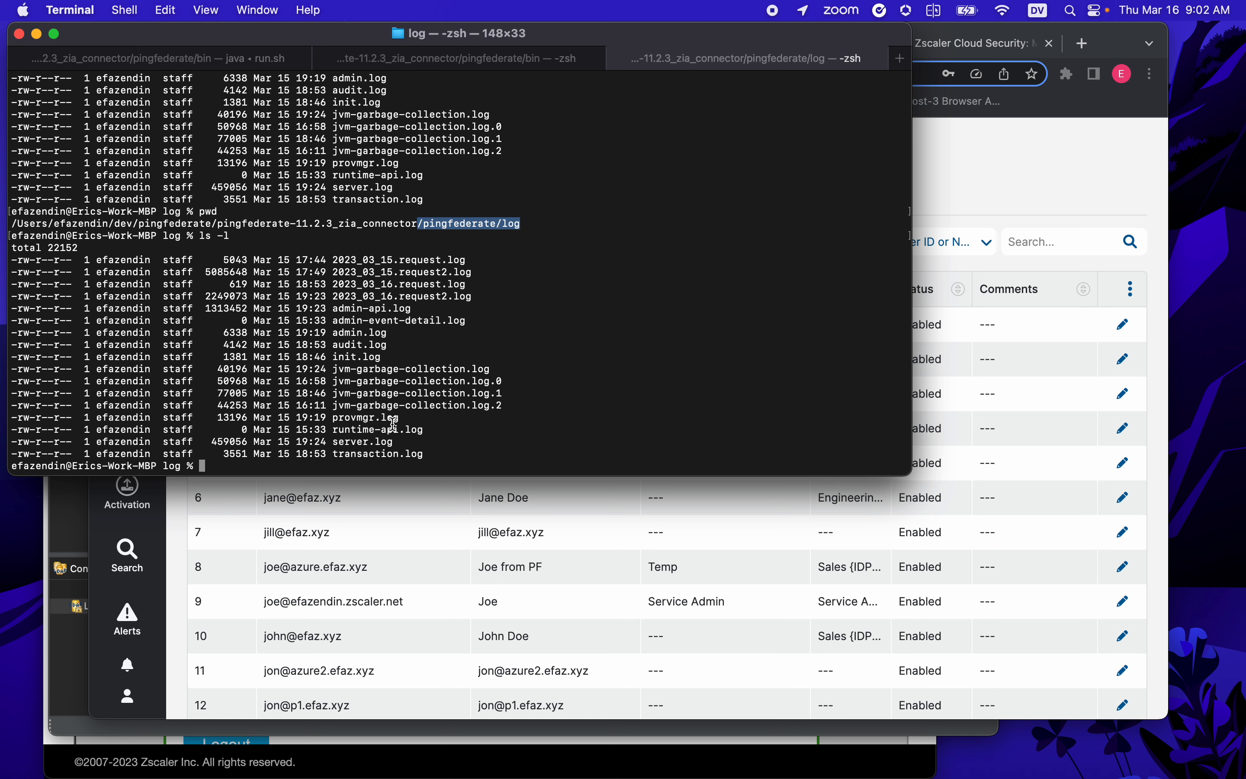
{"action": "left_click", "coordinate": [272, 432]}
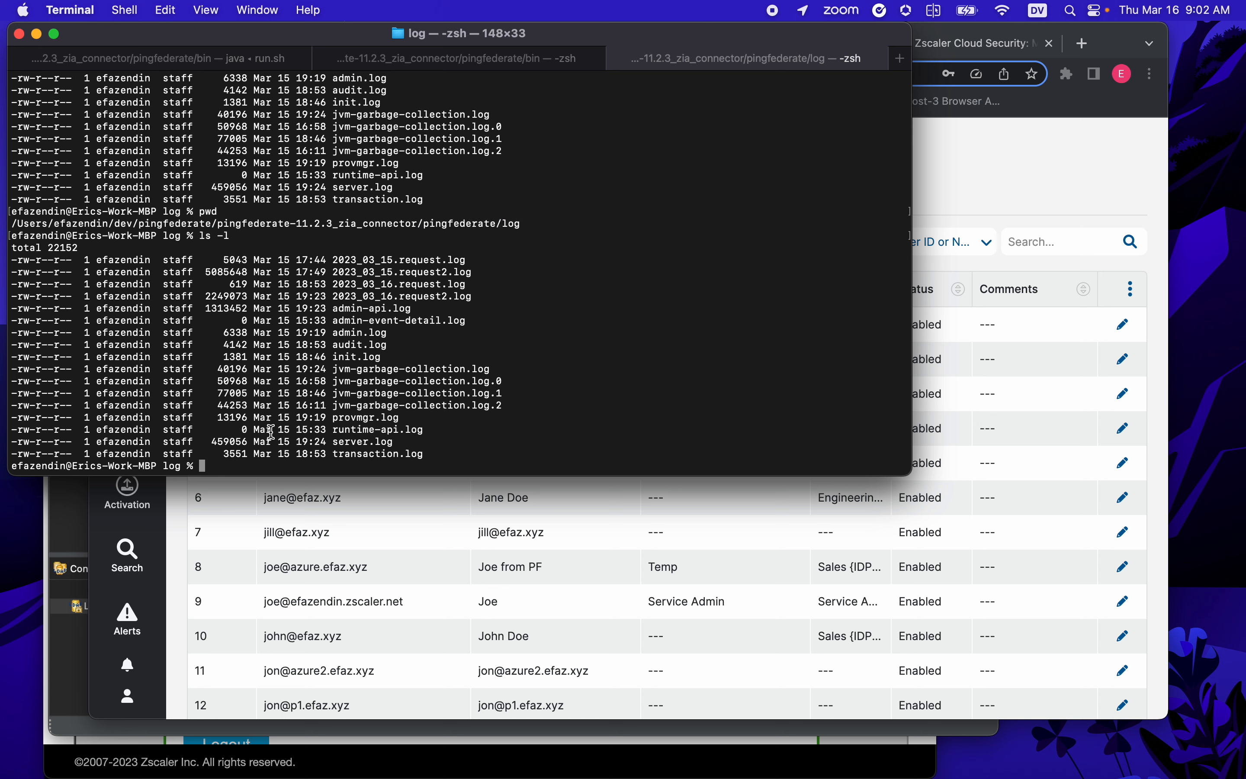
{"action": "type", "text": "ls -l"}
{"action": "key", "text": "Return"}
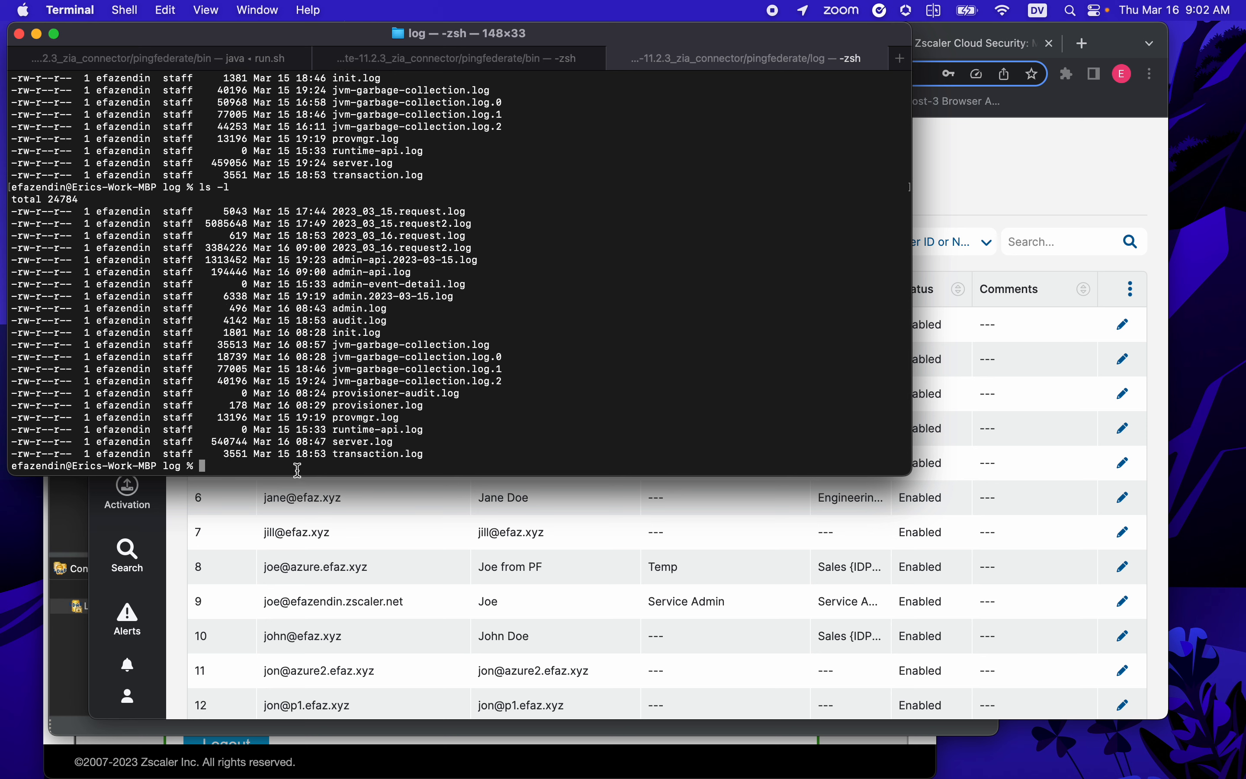
- Follow provisioner.log live with tail -f provisioner.log
{"action": "left_click_drag", "start_coordinate": [423, 405], "coordinate": [335, 409]}
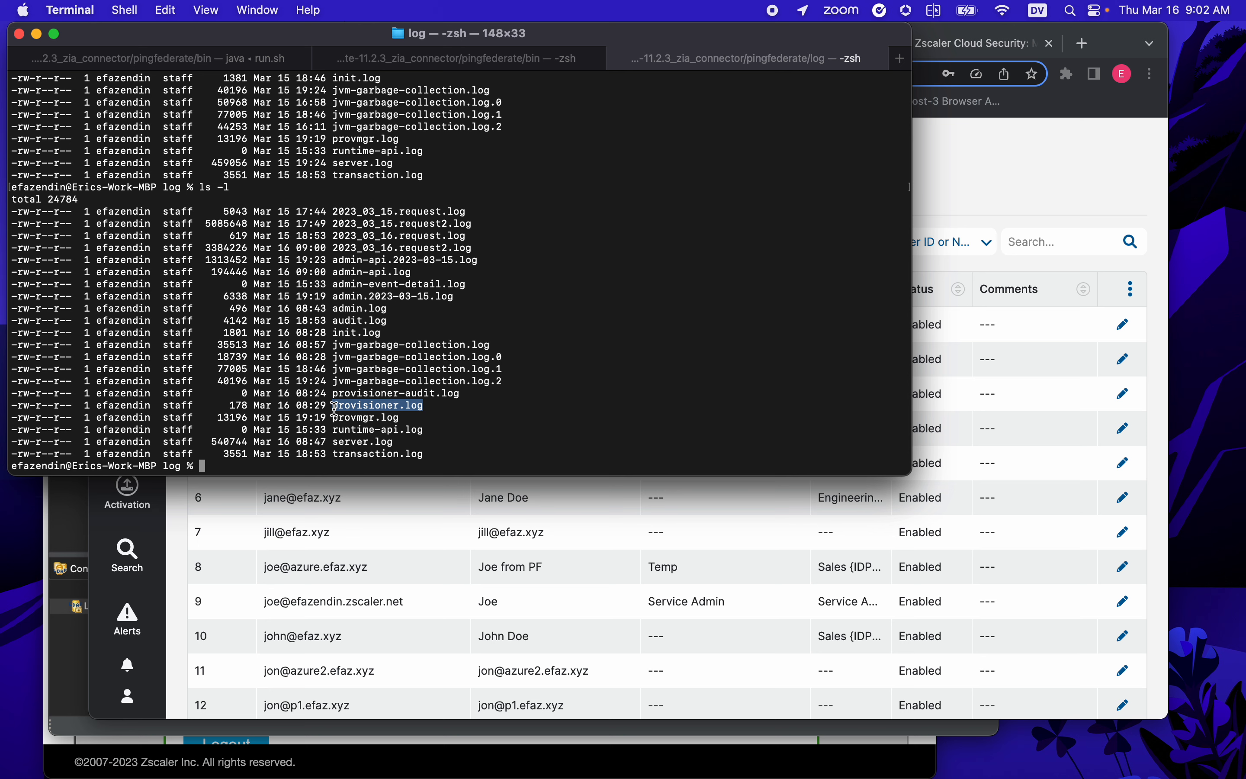
{"action": "key", "text": "super+c"}
{"action": "type", "text": "tail"}
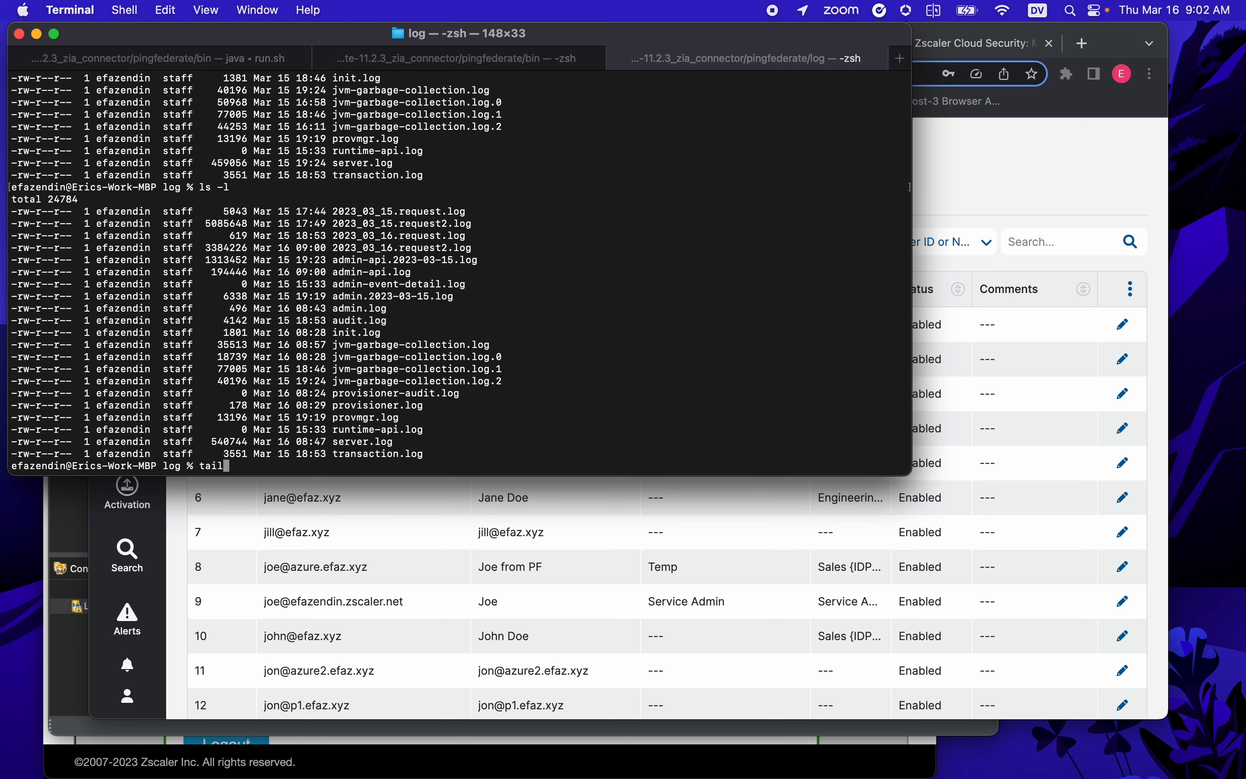
{"action": "type", "text": " -f"}
{"action": "key", "text": "super+v"}
{"action": "key", "text": "Return"}
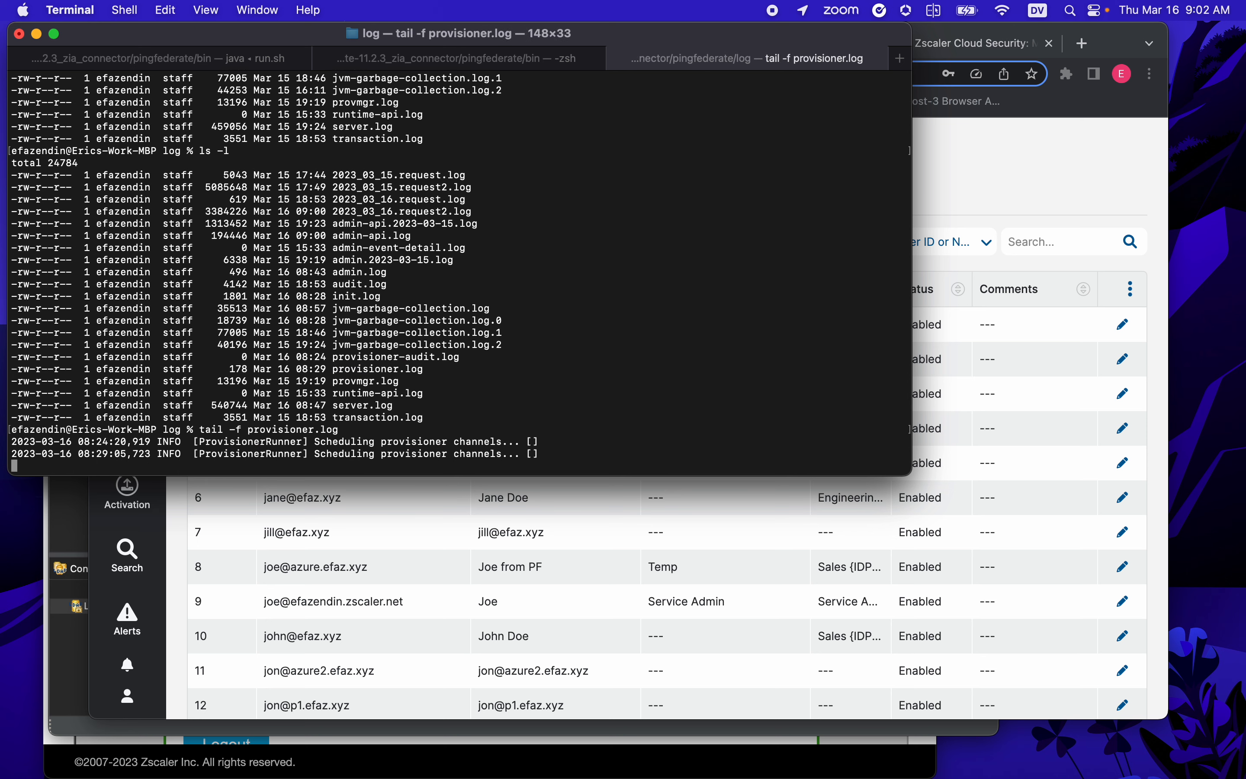
{"action": "scroll", "coordinate": [446, 257], "scroll_direction": "down", "scroll_amount": 5}
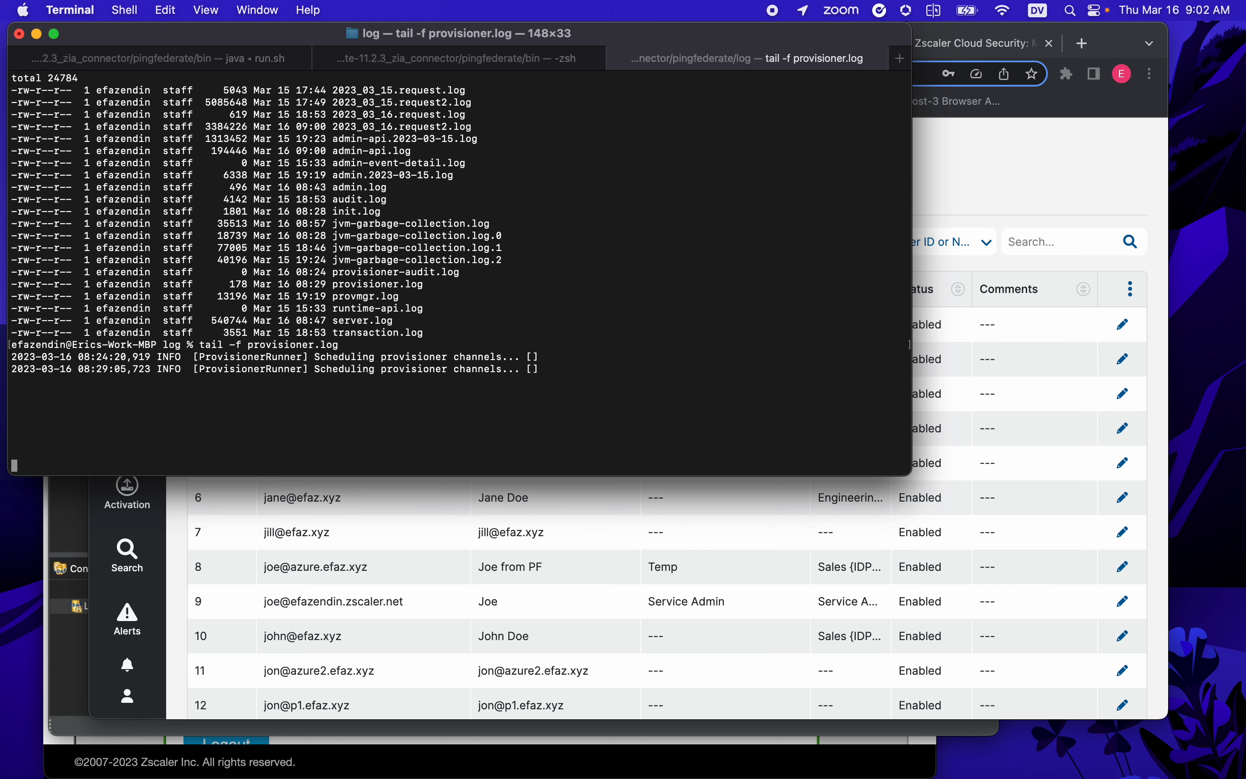
- Set the Local PingDirectory provisioning channel to Active and finish its settings
{"action": "left_click", "coordinate": [987, 140]}
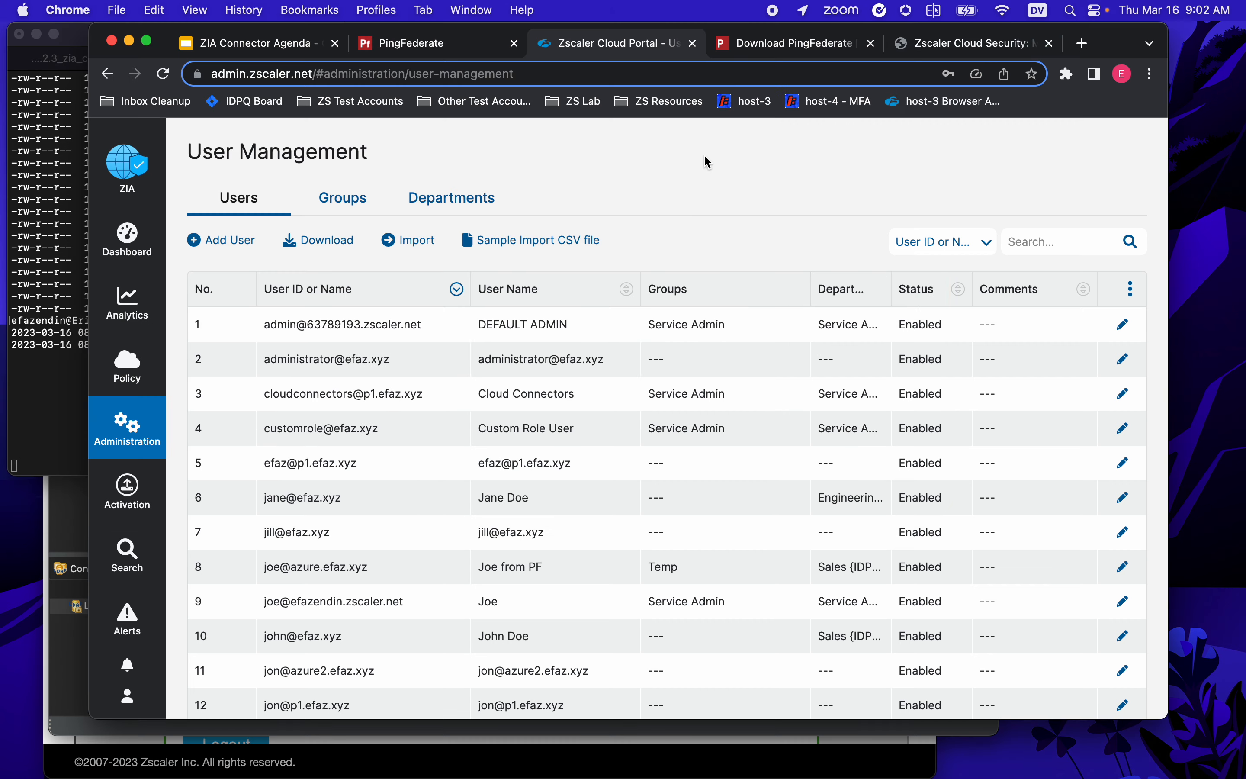
{"action": "left_click_drag", "start_coordinate": [95, 26], "coordinate": [206, 26]}
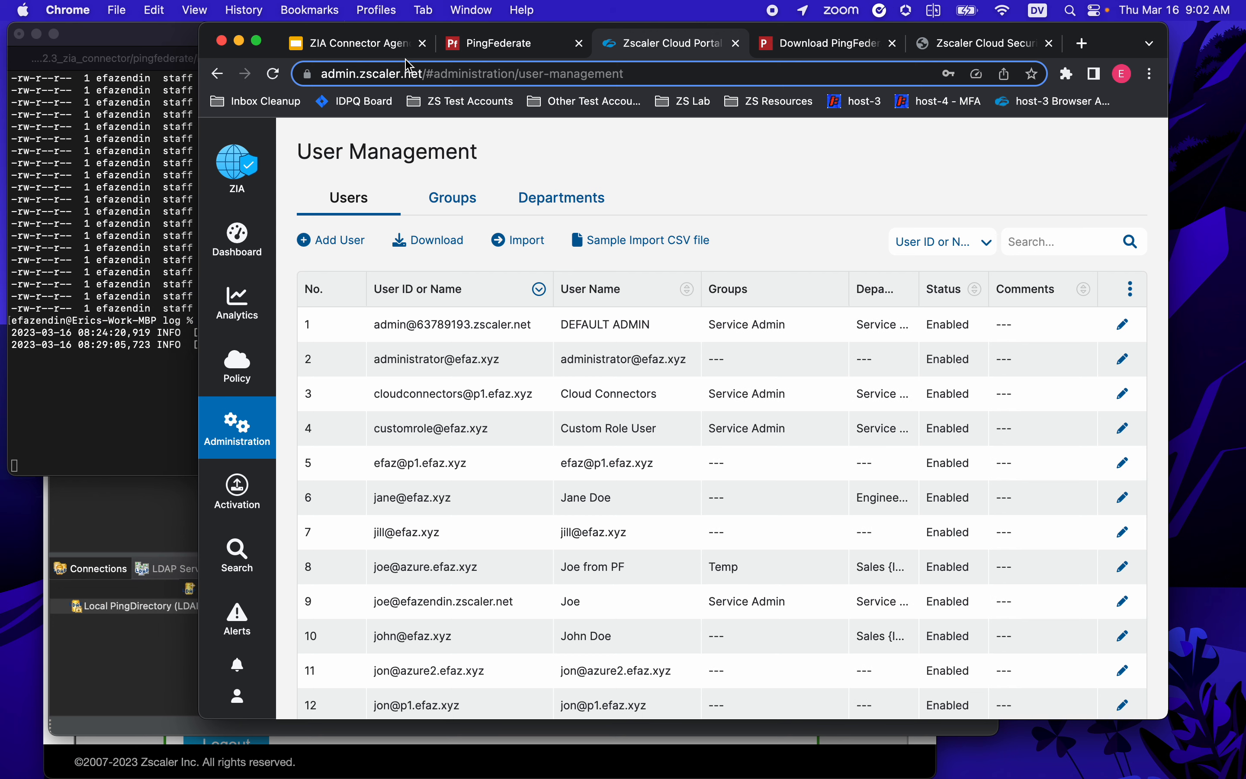
{"action": "left_click", "coordinate": [507, 46]}
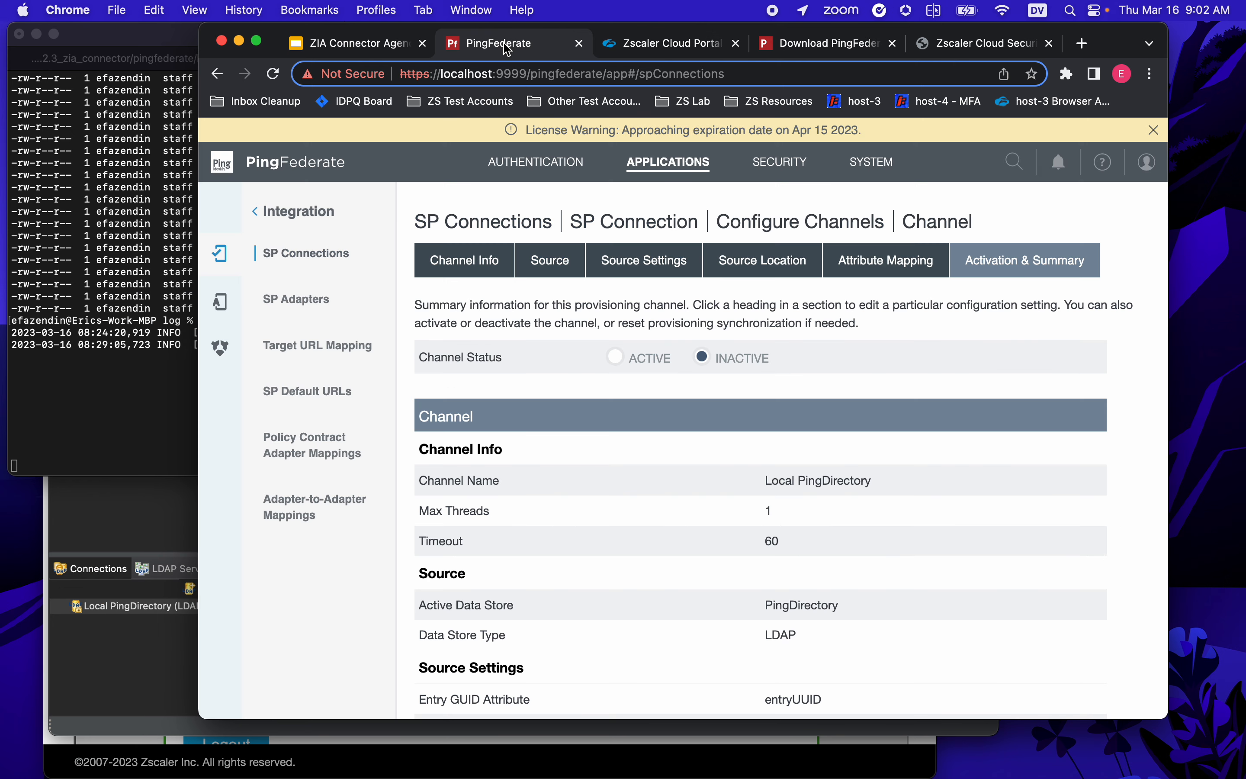
{"action": "left_click", "coordinate": [617, 357]}
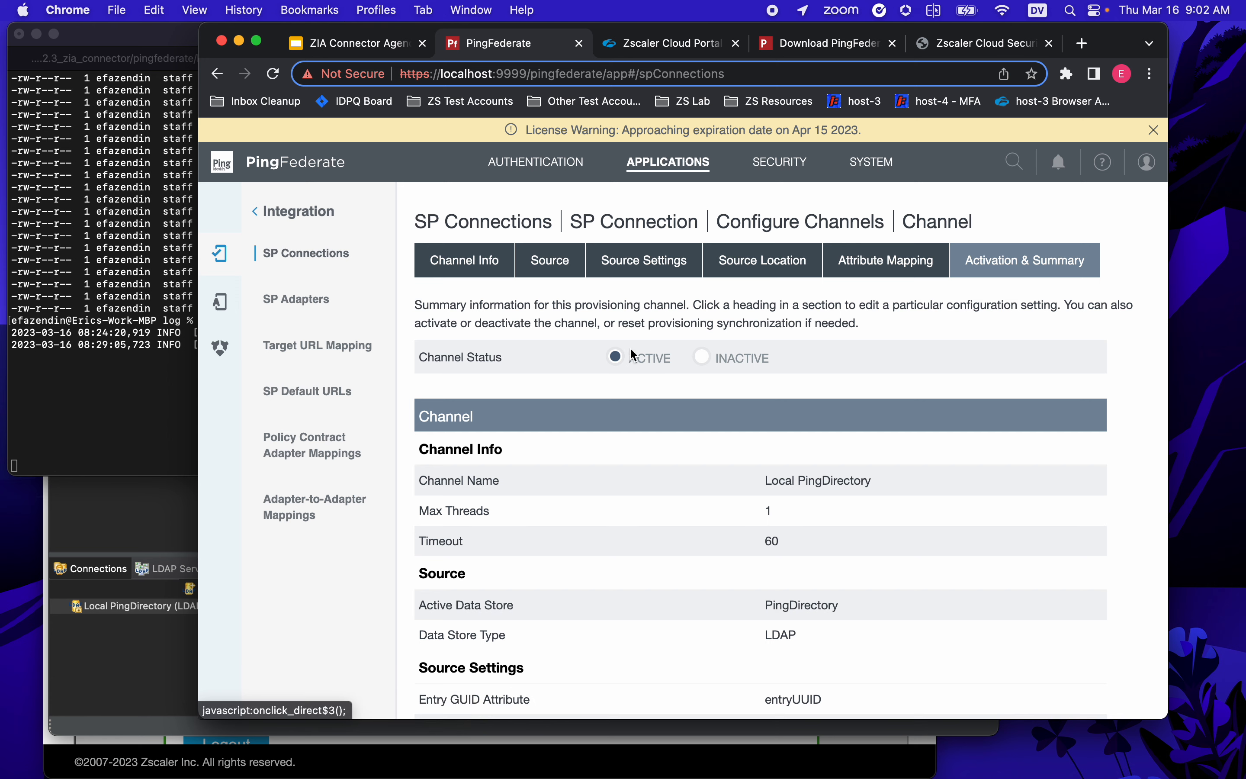
{"action": "scroll", "coordinate": [768, 395], "scroll_direction": "down", "scroll_amount": 10}
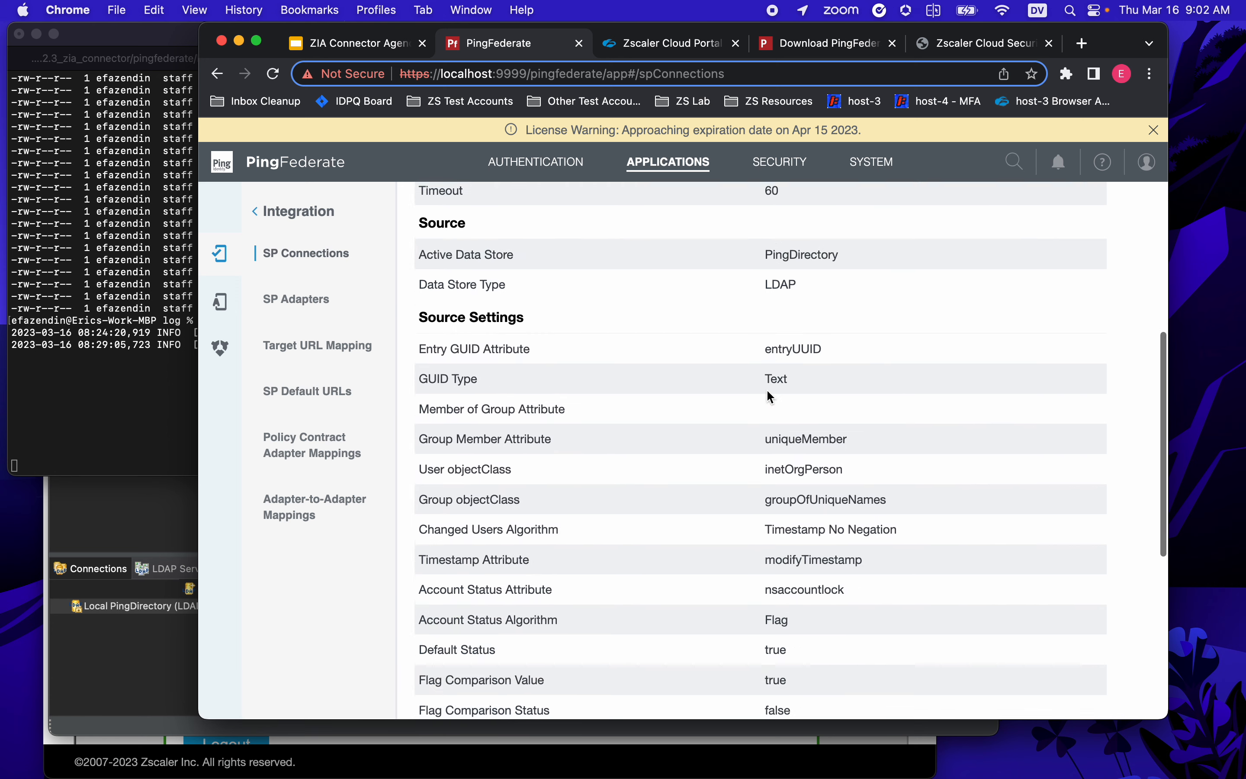
{"action": "left_click", "coordinate": [1111, 687]}
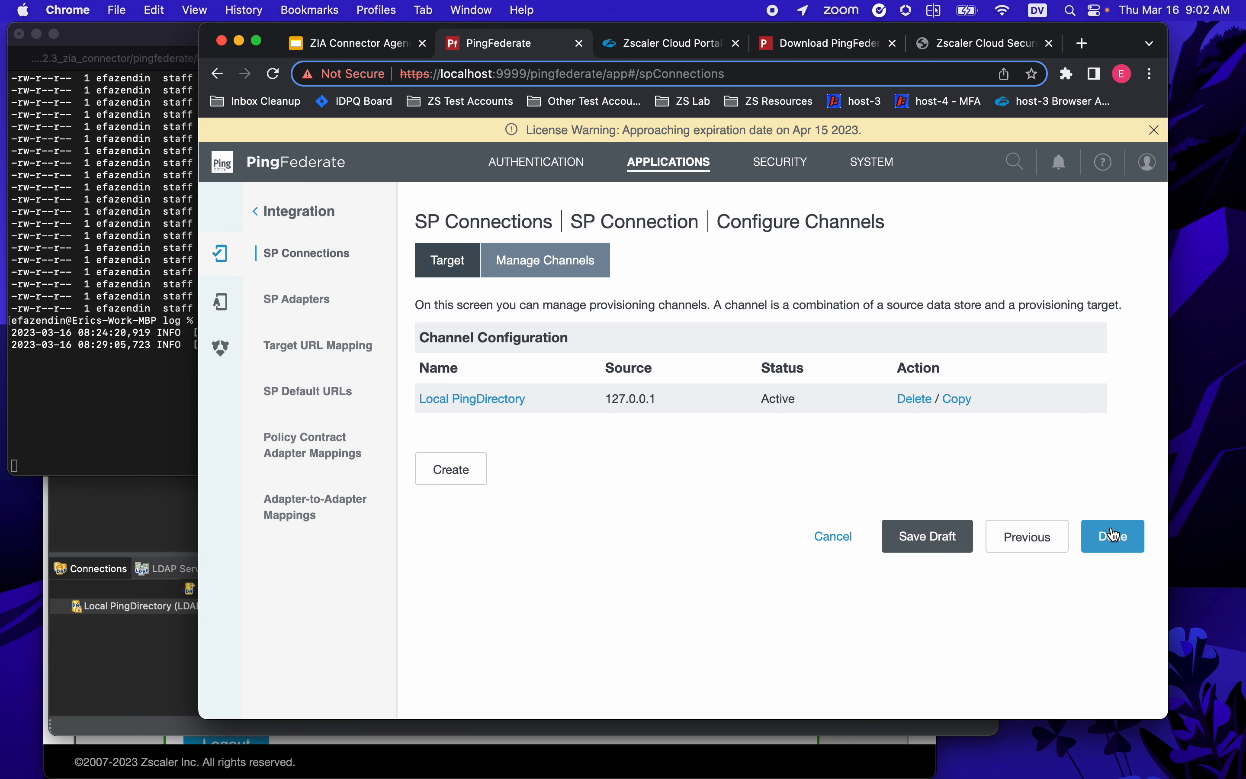
- Finish channel setup and advance to the ZIA connection's Activation & Summary page
{"action": "left_click", "coordinate": [1118, 536]}
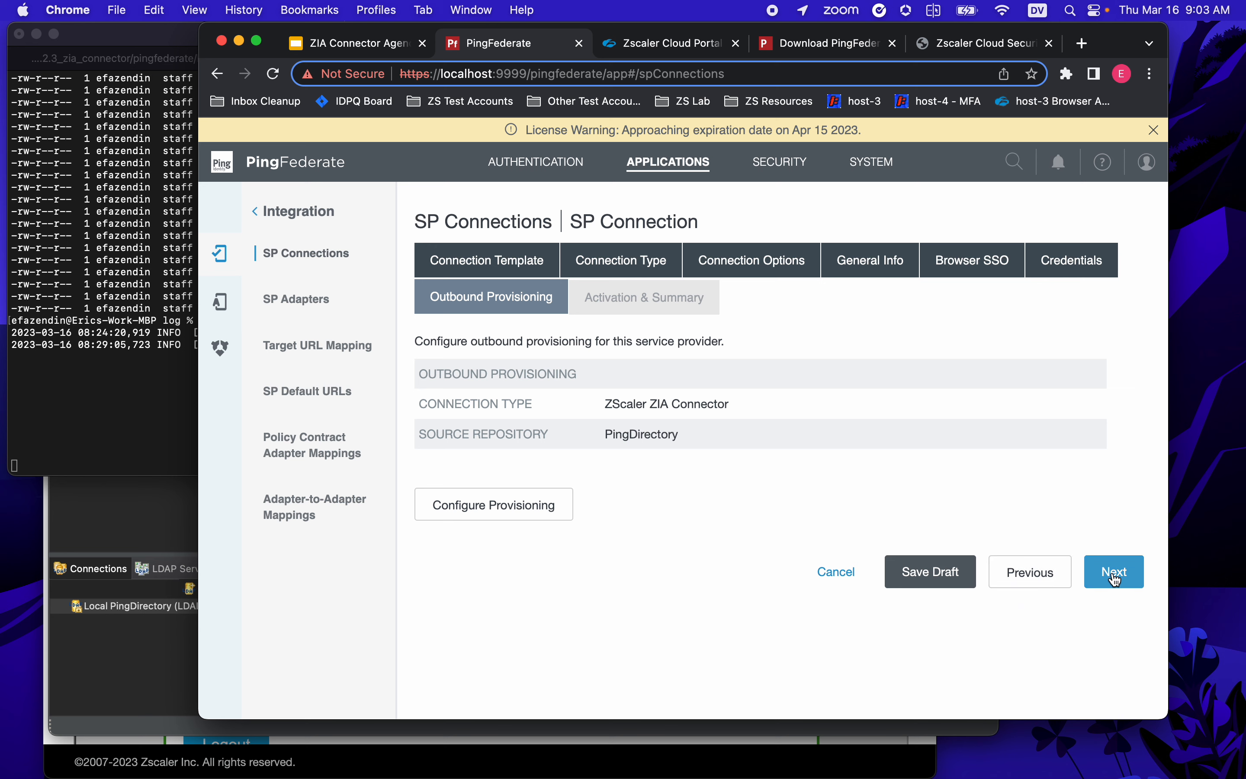
{"action": "left_click", "coordinate": [1114, 577]}
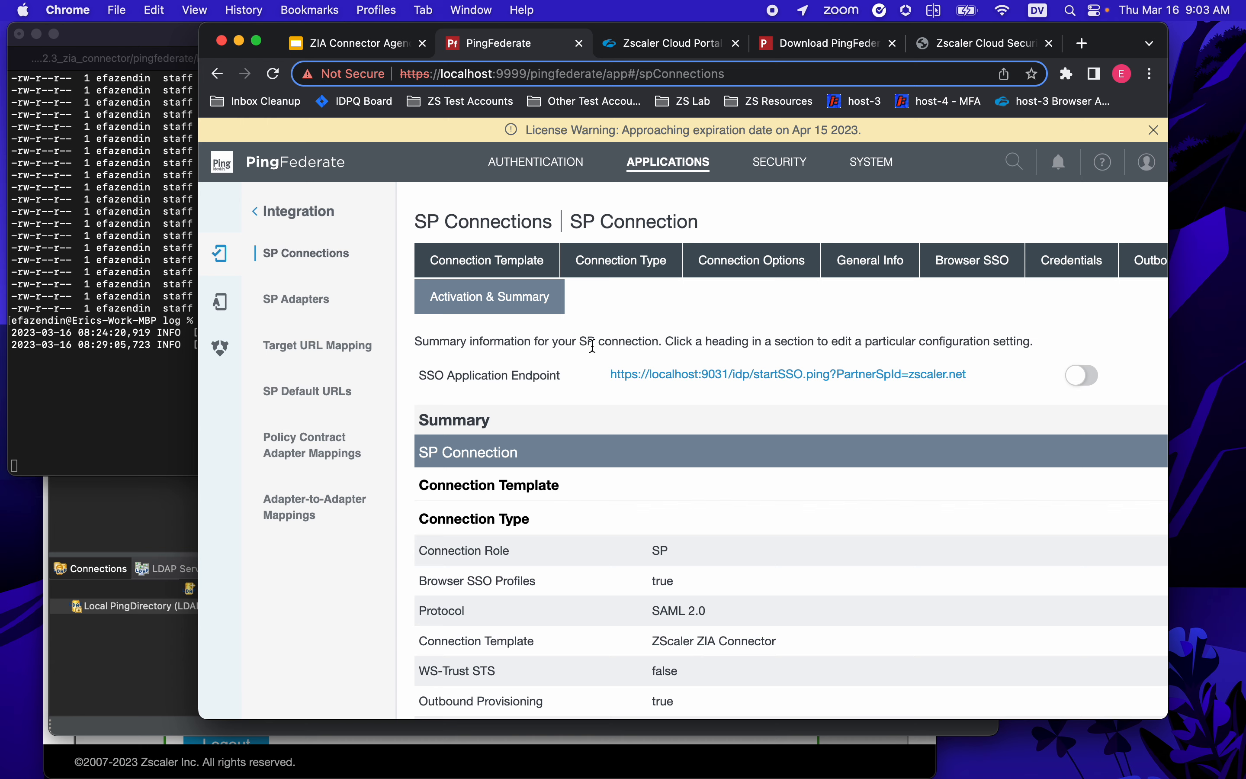
{"action": "scroll", "coordinate": [618, 507], "scroll_direction": "down", "scroll_amount": 15}
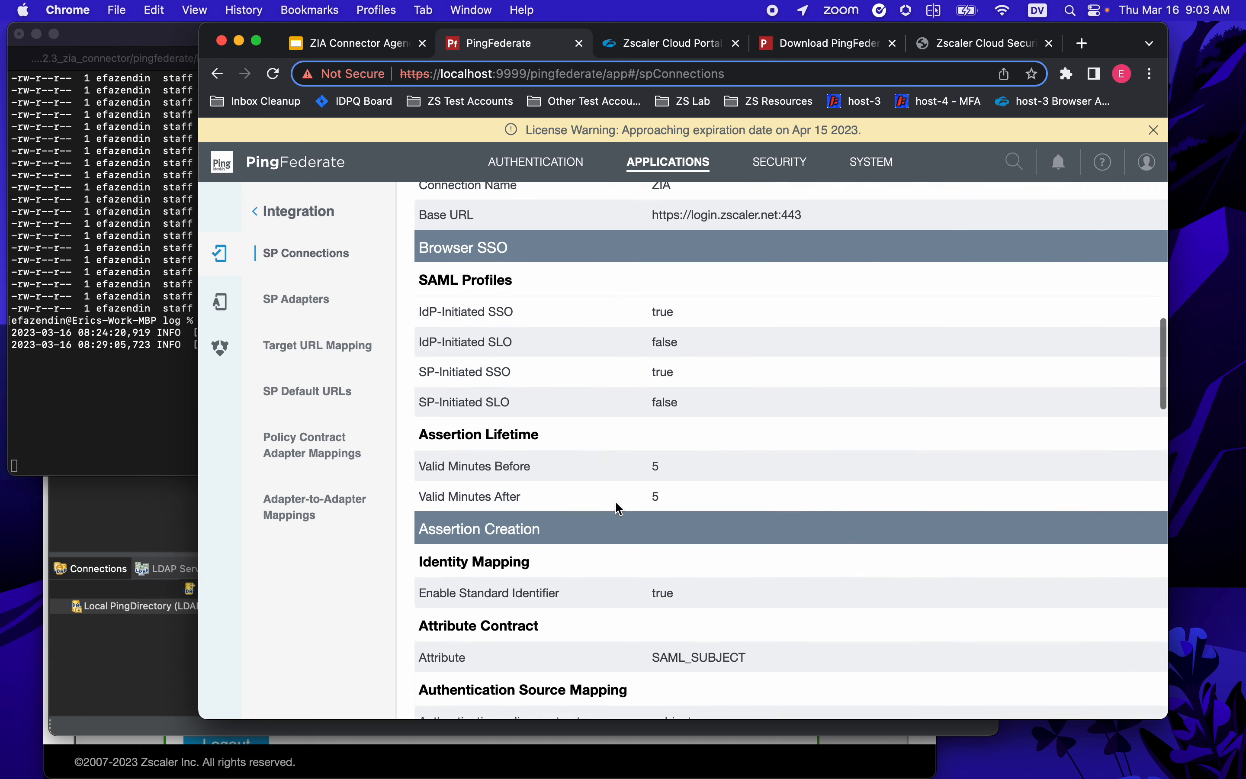
{"action": "scroll", "coordinate": [618, 507], "scroll_direction": "down", "scroll_amount": 20}
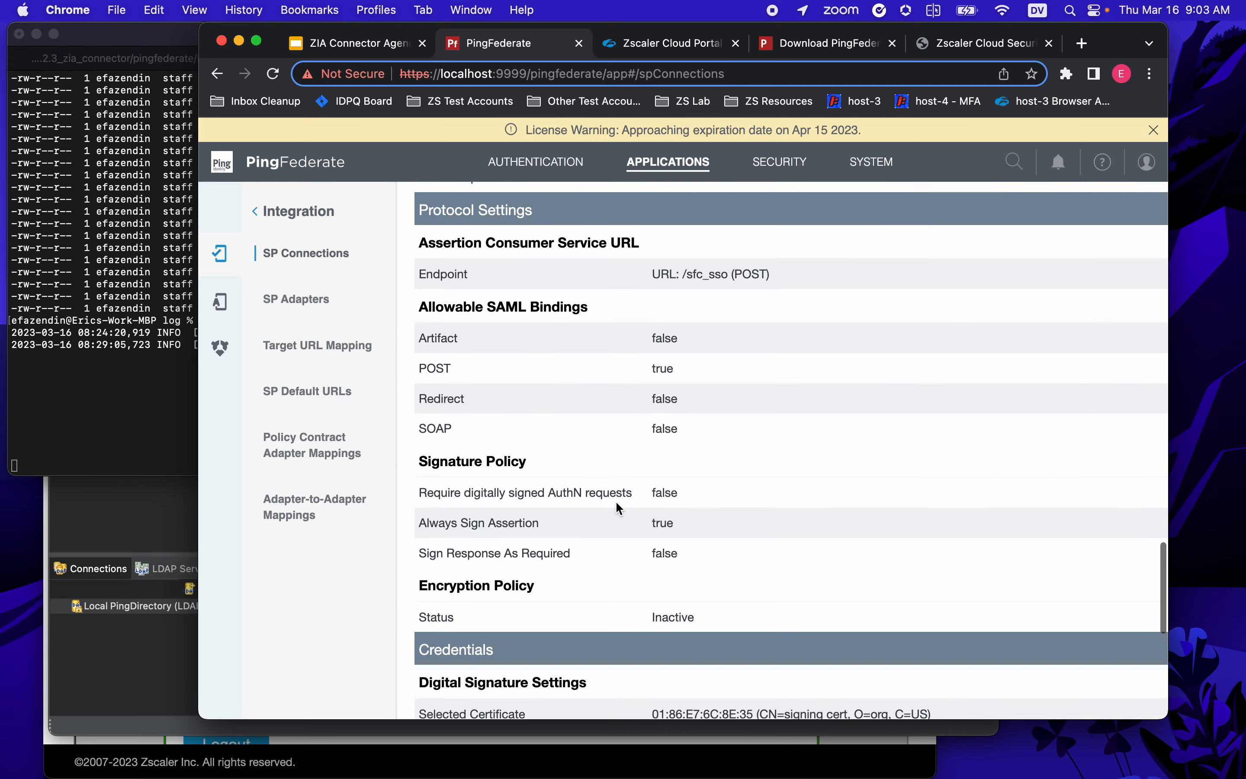
{"action": "scroll", "coordinate": [620, 508], "scroll_direction": "down", "scroll_amount": 10}
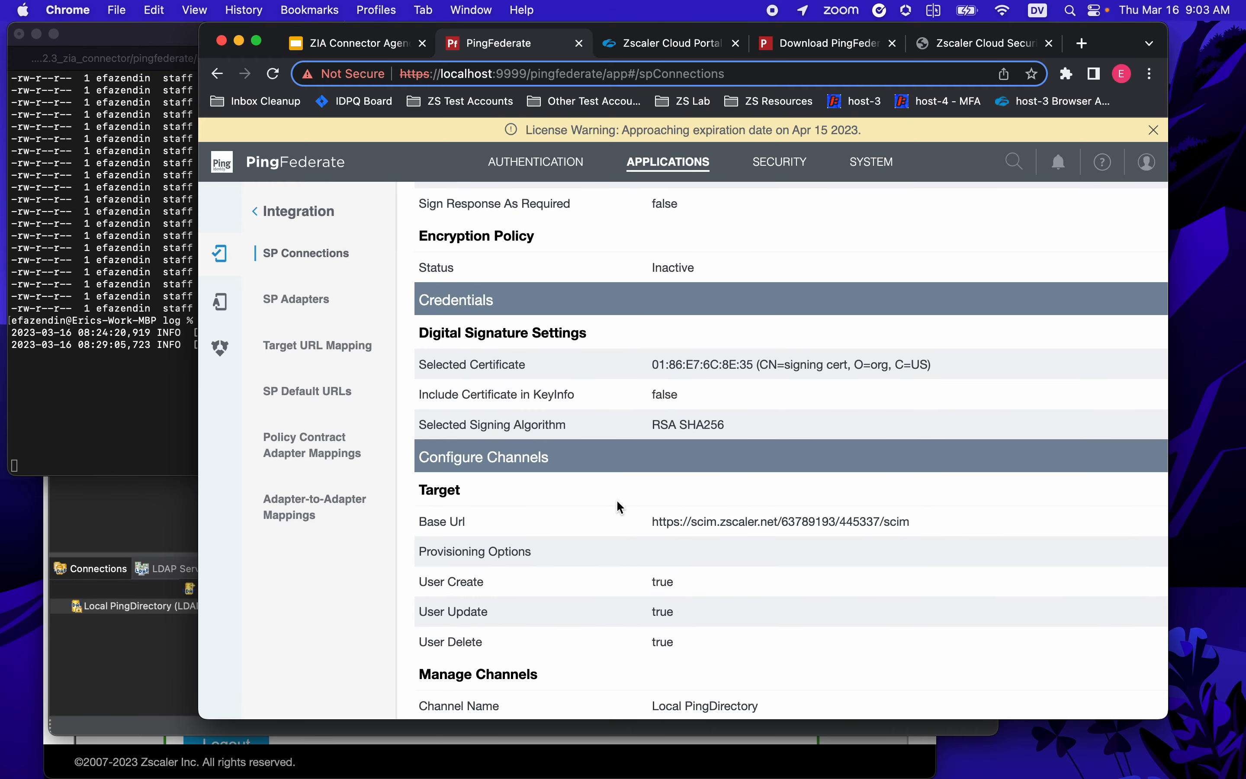
{"action": "scroll", "coordinate": [619, 507], "scroll_direction": "down", "scroll_amount": 5}
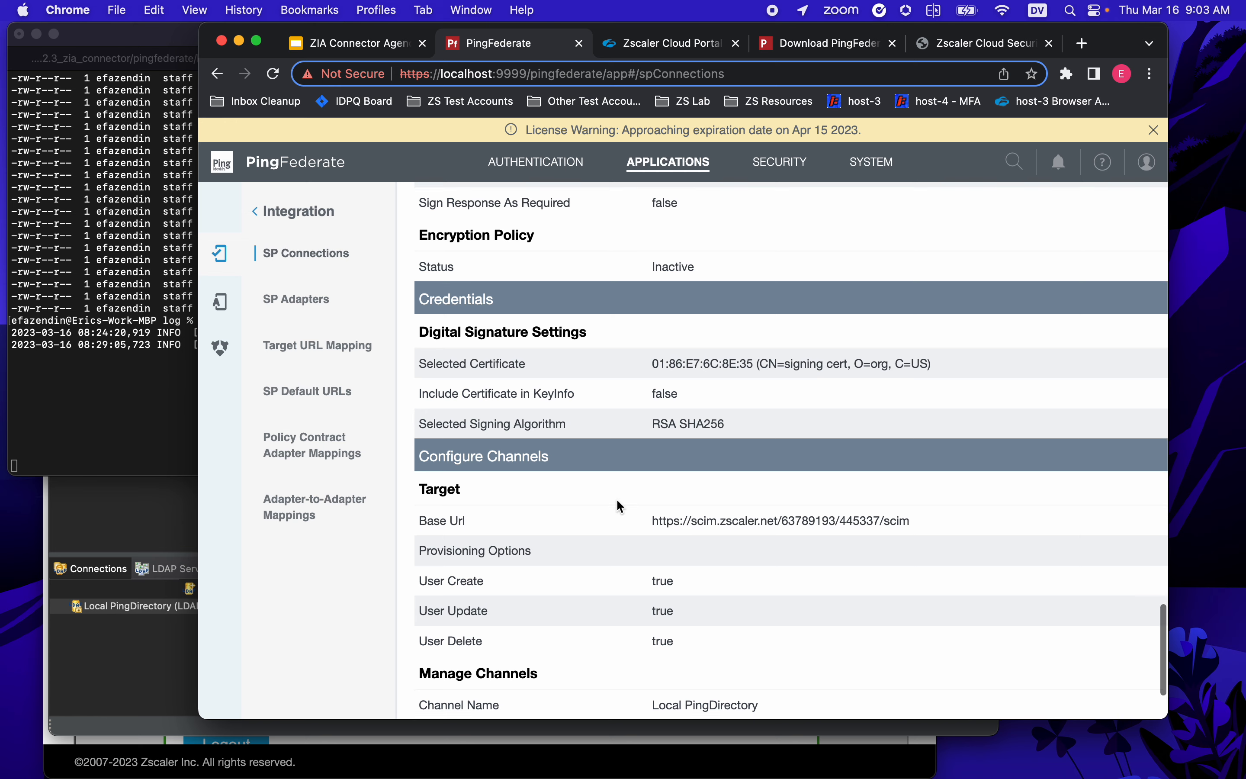
{"action": "scroll", "coordinate": [620, 507], "scroll_direction": "up", "scroll_amount": 15}
{"action": "scroll", "coordinate": [621, 507], "scroll_direction": "up", "scroll_amount": 20}
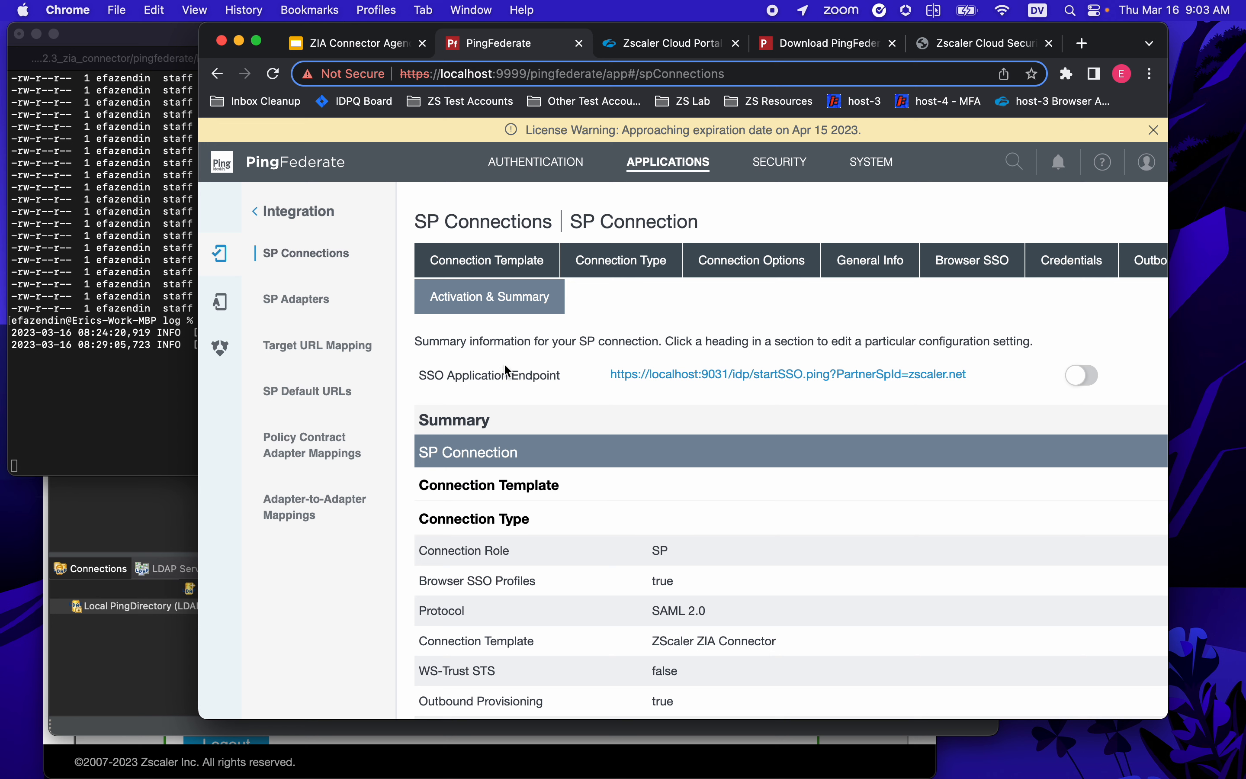
- Switch the ZIA SP connection on and save it
{"action": "left_click", "coordinate": [1082, 377]}
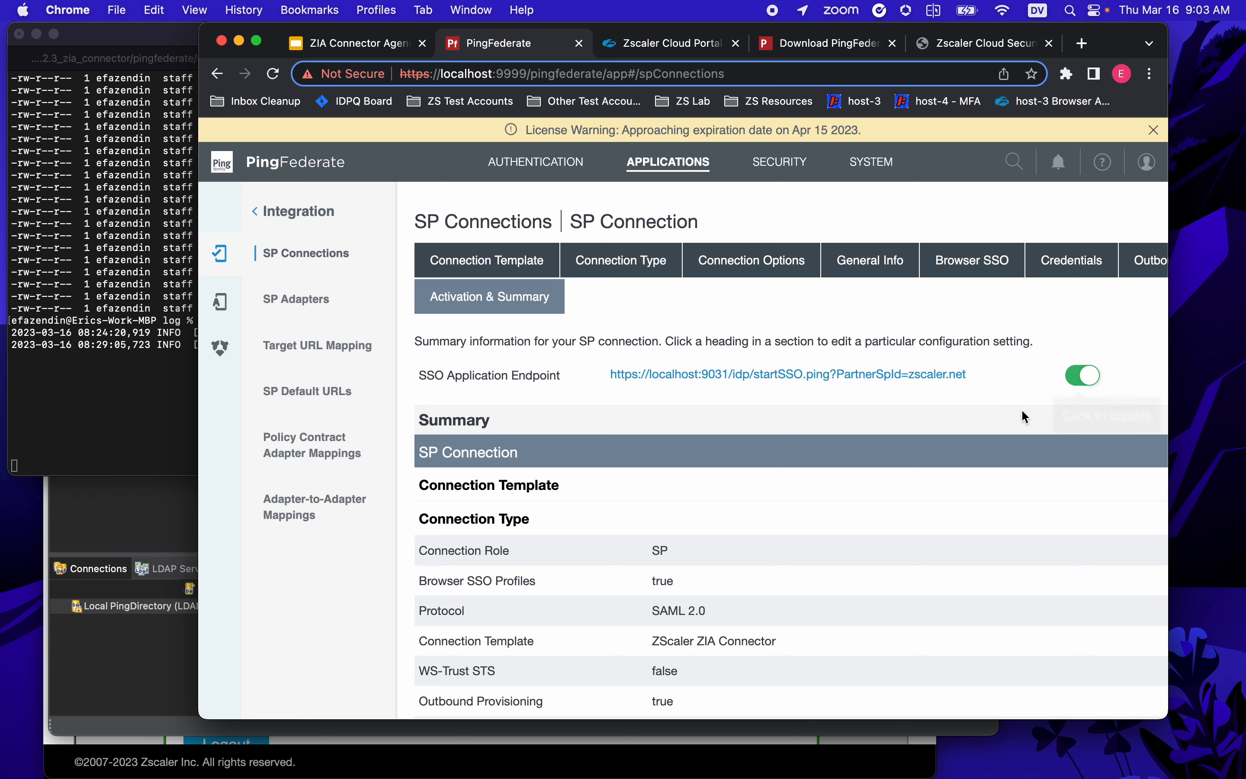
{"action": "scroll", "coordinate": [1089, 448], "scroll_direction": "down", "scroll_amount": 10}
{"action": "scroll", "coordinate": [1087, 444], "scroll_direction": "down", "scroll_amount": 15}
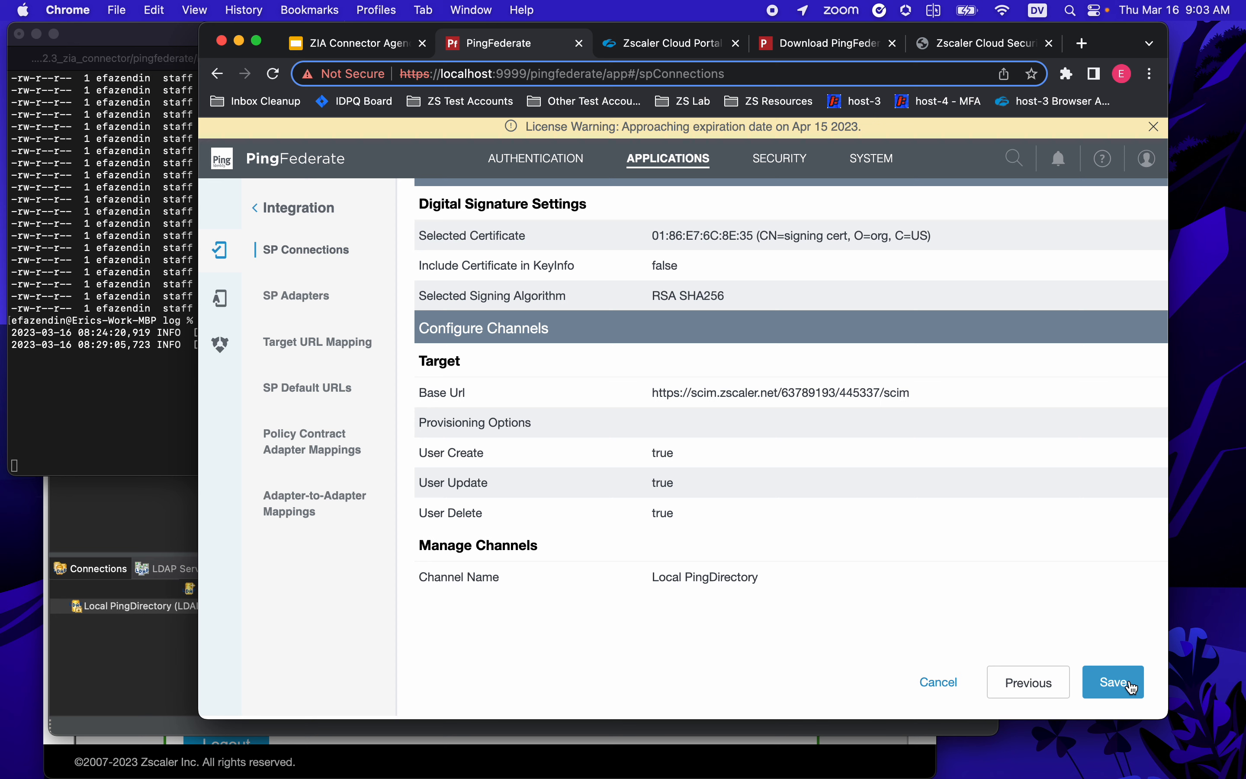
{"action": "left_click", "coordinate": [1130, 684]}
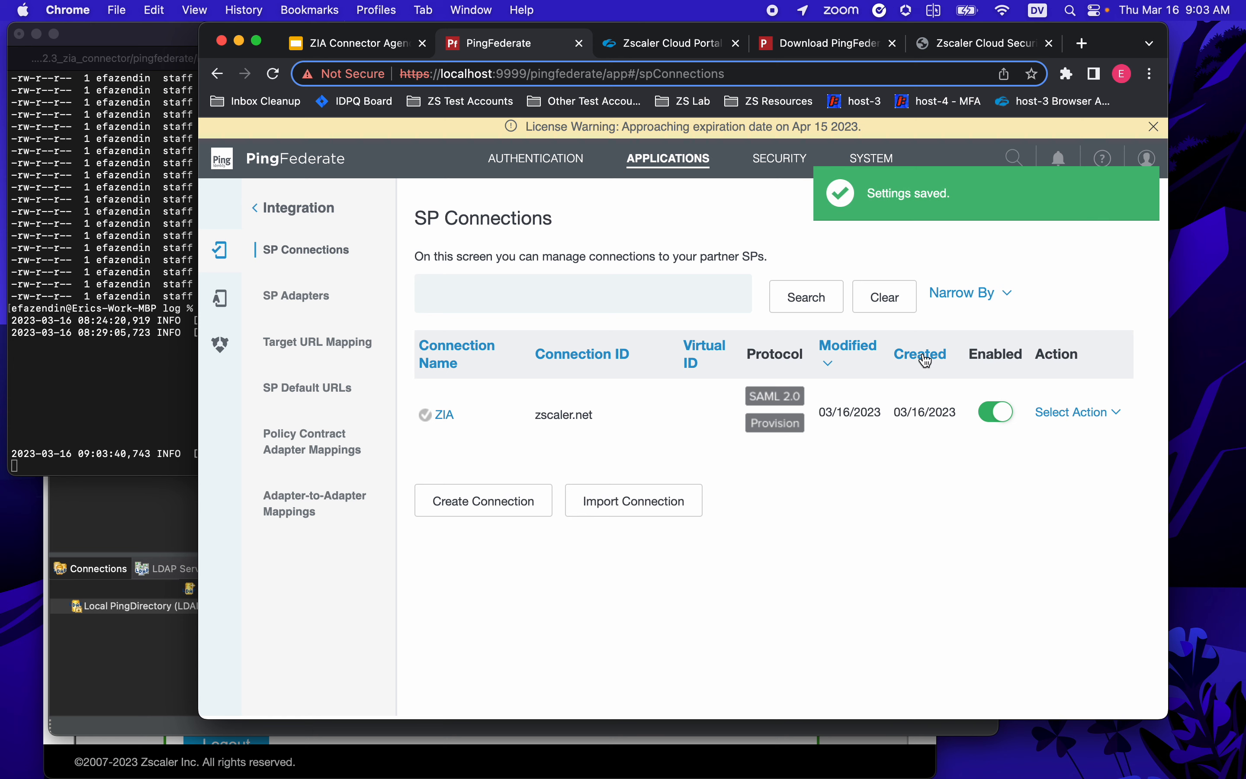
{"action": "left_click", "coordinate": [143, 375]}
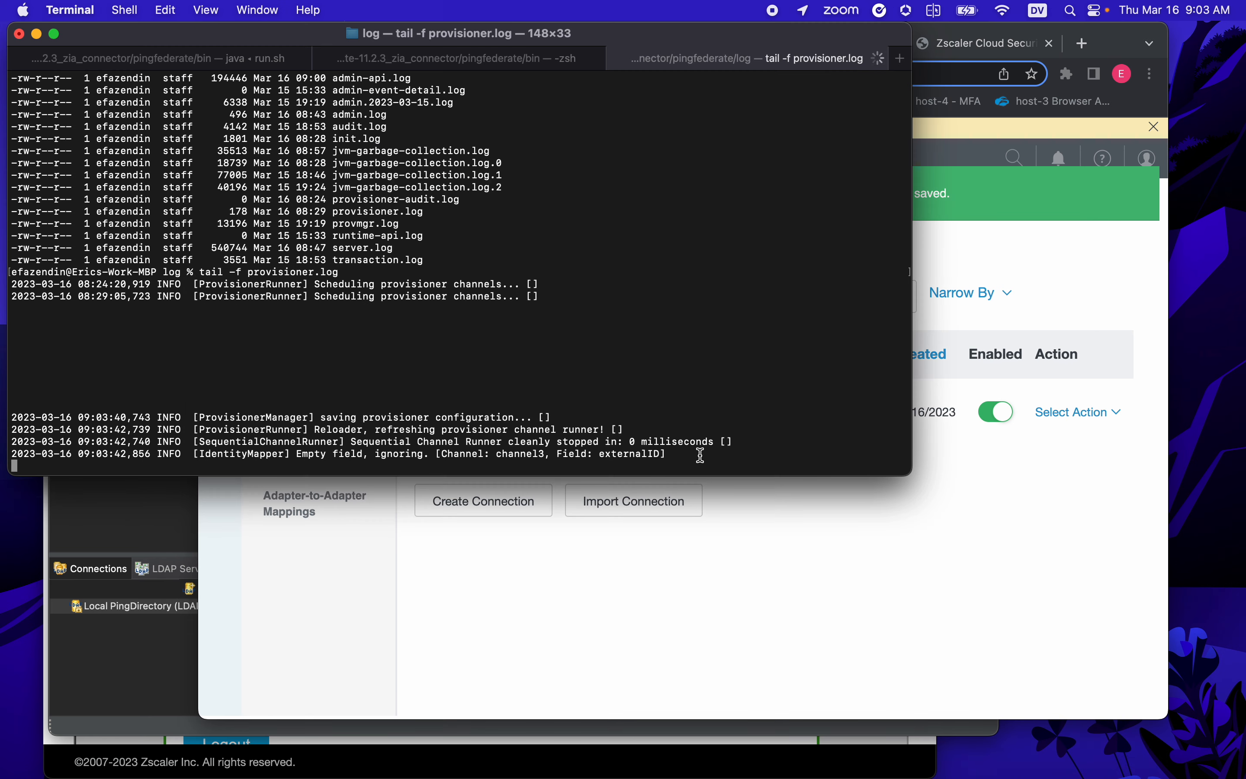
- Review the new provisioner log cycle, highlighting the two user-created entries and the ZS Users group DN
{"action": "left_click_drag", "start_coordinate": [688, 452], "coordinate": [70, 410]}
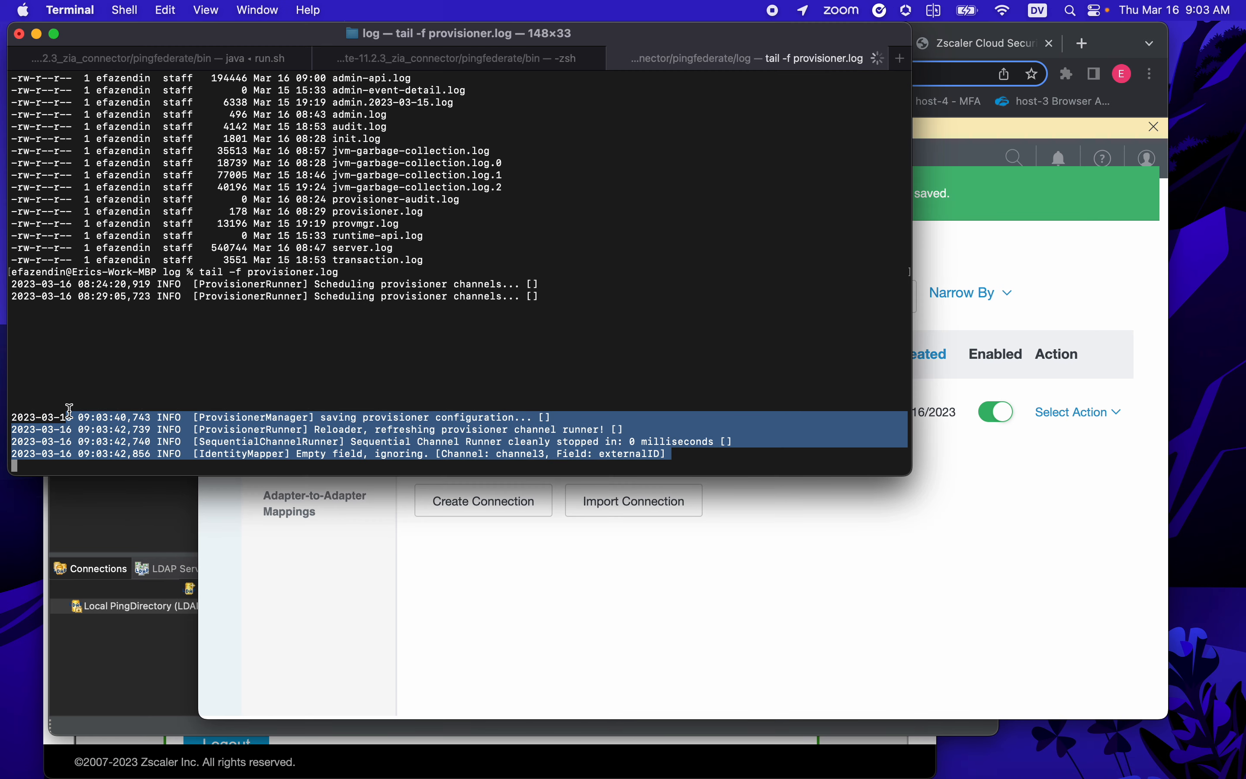
{"action": "key", "text": "Return"}
{"action": "key", "text": "Return"}
{"action": "key", "text": "Return"}
{"action": "key", "text": "Return"}
{"action": "key", "text": "Return"}
{"action": "key", "text": "Return"}
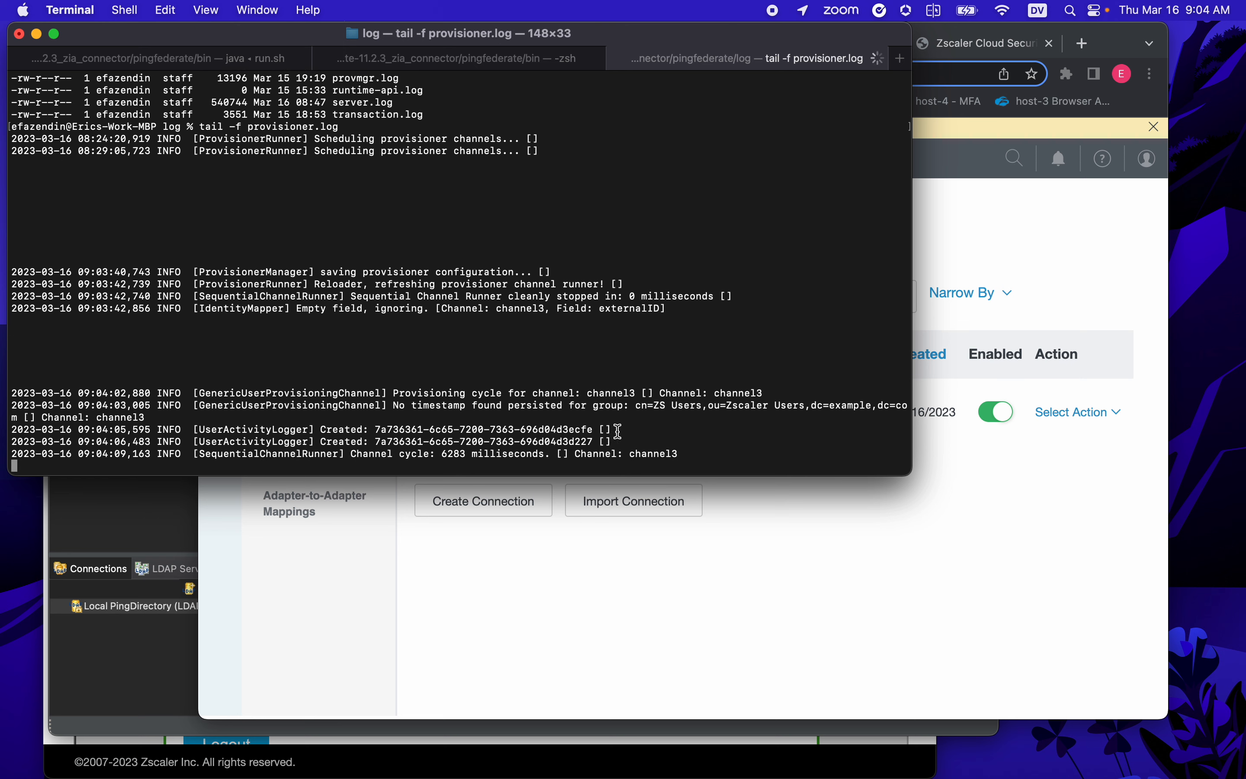
{"action": "left_click_drag", "start_coordinate": [612, 442], "coordinate": [323, 432]}
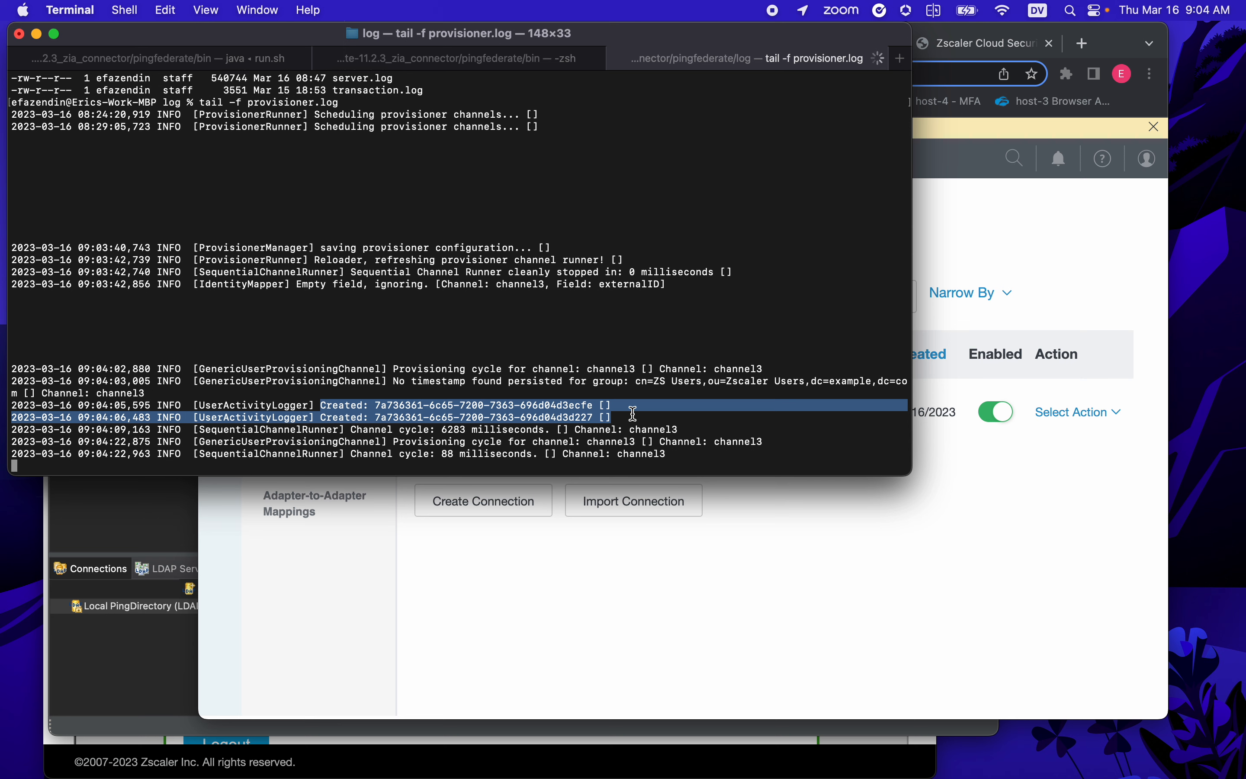
{"action": "left_click_drag", "start_coordinate": [621, 381], "coordinate": [652, 388]}
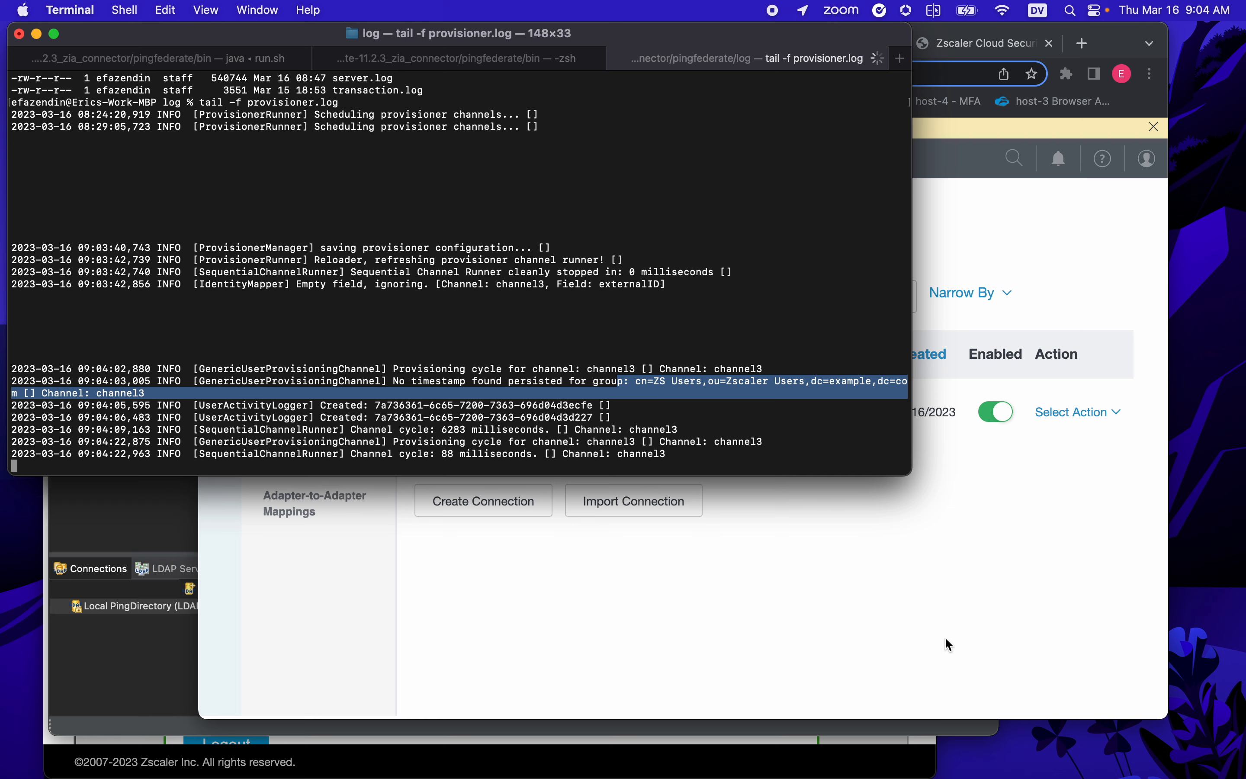
{"action": "left_click", "coordinate": [744, 599]}
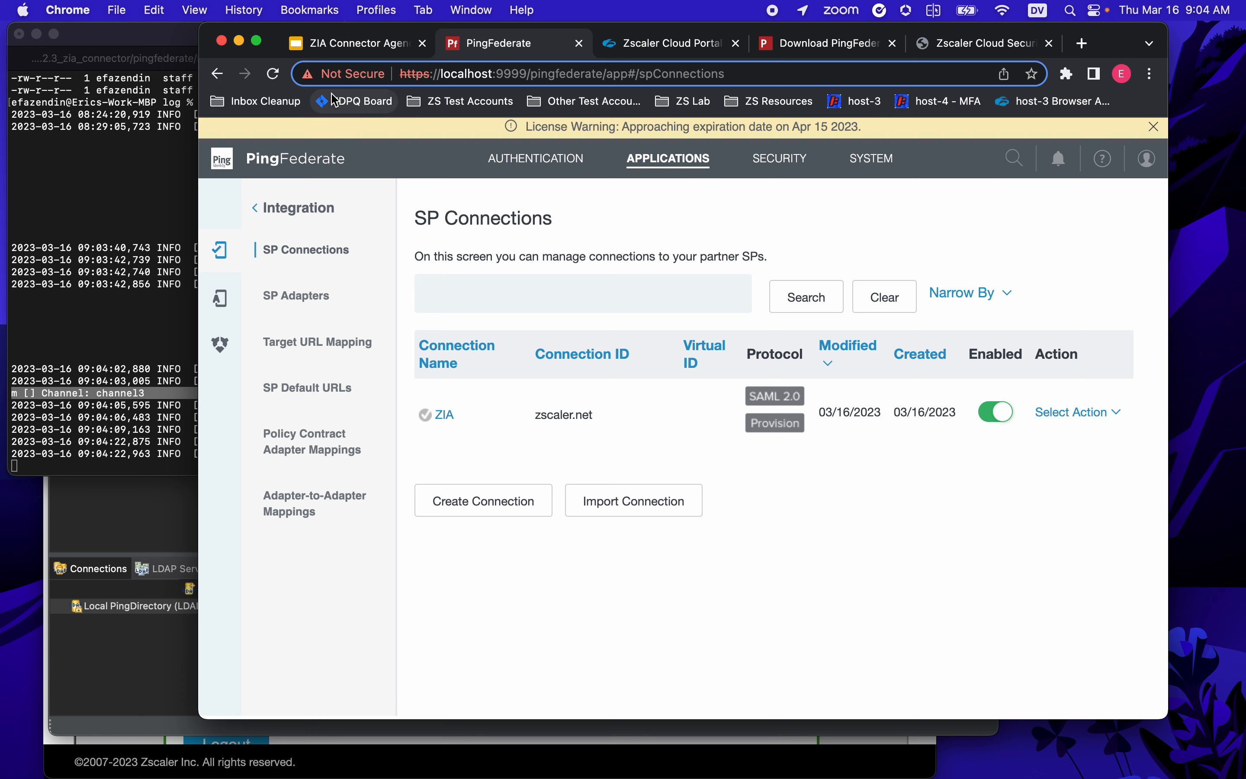
- Reload Zscaler user management and check the Users table for the two provisioned users
{"action": "left_click", "coordinate": [679, 45]}
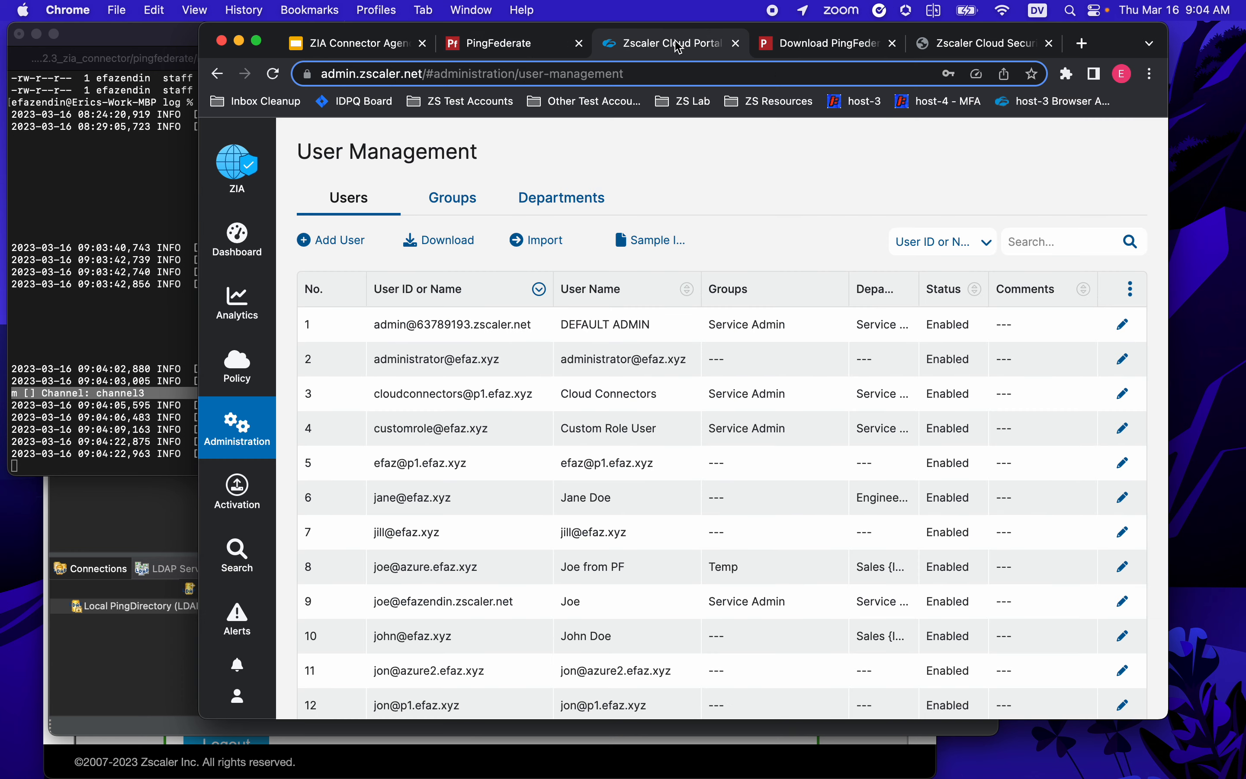
{"action": "left_click", "coordinate": [274, 73]}
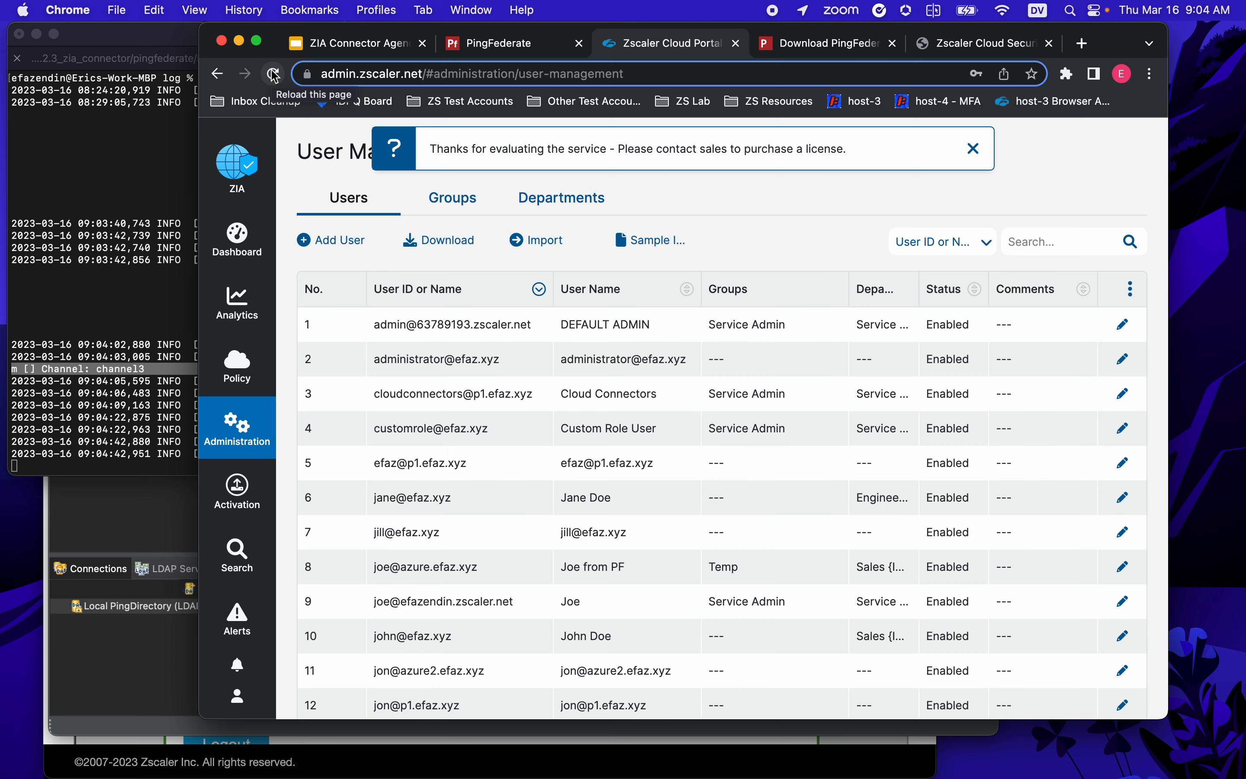
{"action": "scroll", "coordinate": [657, 438], "scroll_direction": "down", "scroll_amount": 5}
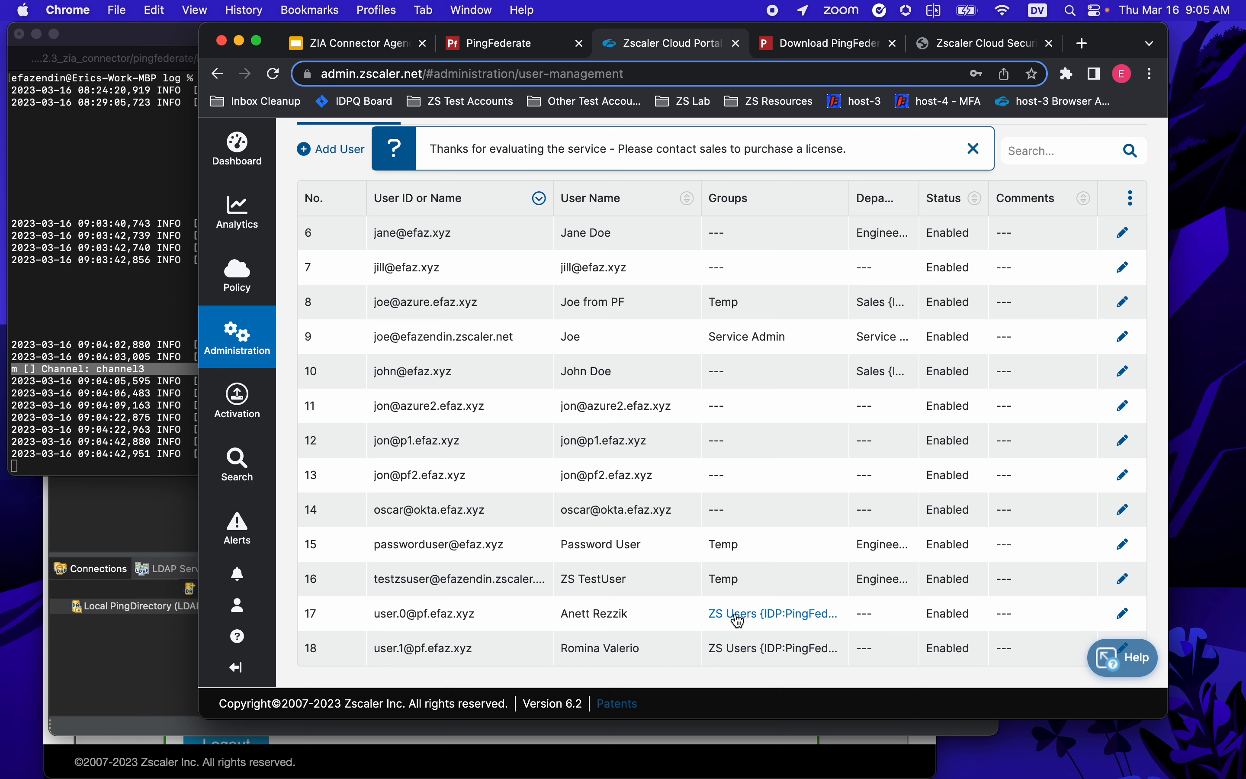
{"action": "scroll", "coordinate": [738, 621], "scroll_direction": "up", "scroll_amount": 10}
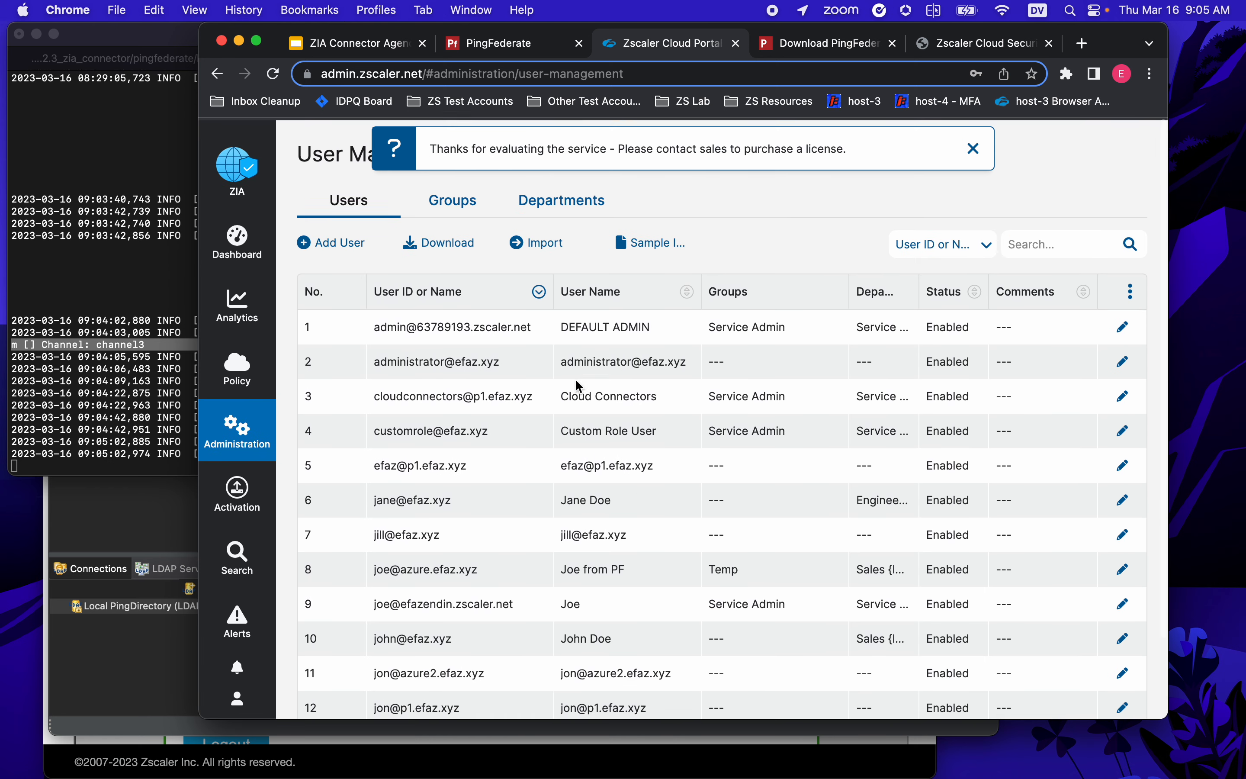
- Confirm ZS Users (IDP:PingFederate) is listed under Groups, then recheck the Users list
{"action": "left_click", "coordinate": [453, 200]}
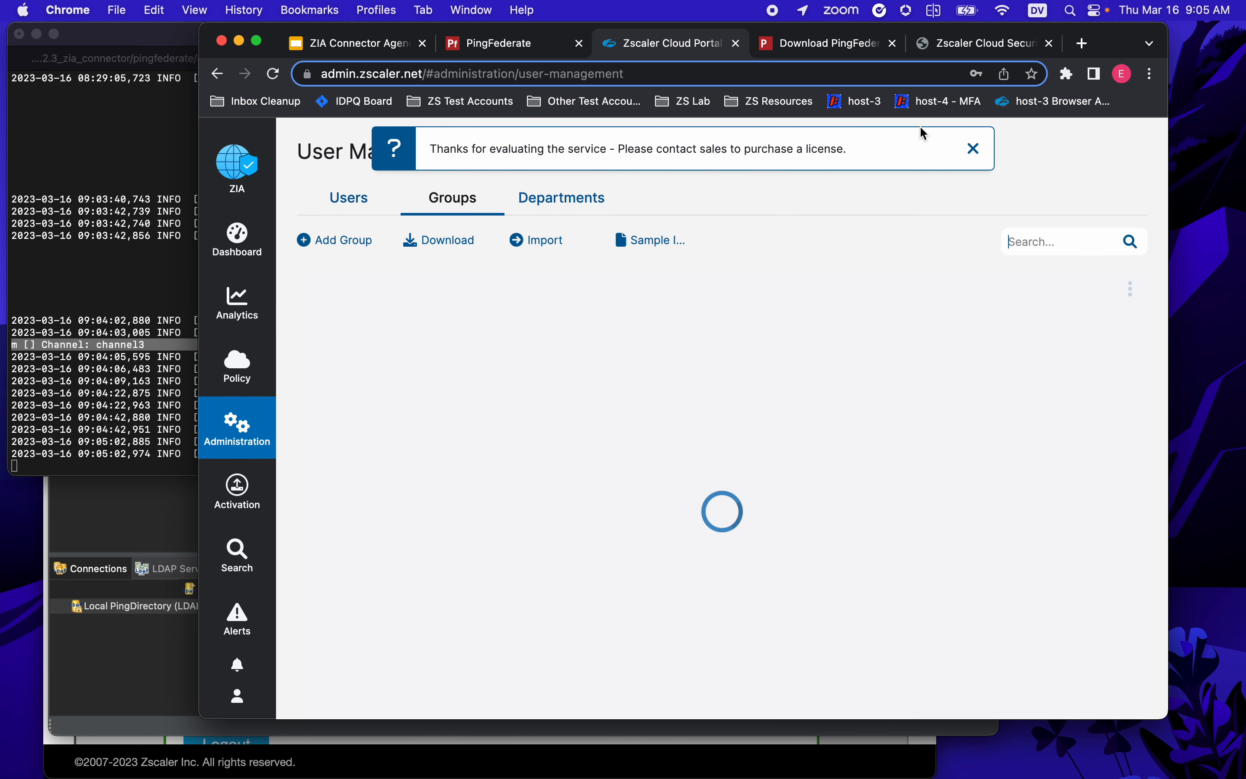
{"action": "left_click", "coordinate": [974, 151]}
{"action": "left_click_drag", "start_coordinate": [382, 396], "coordinate": [477, 396]}
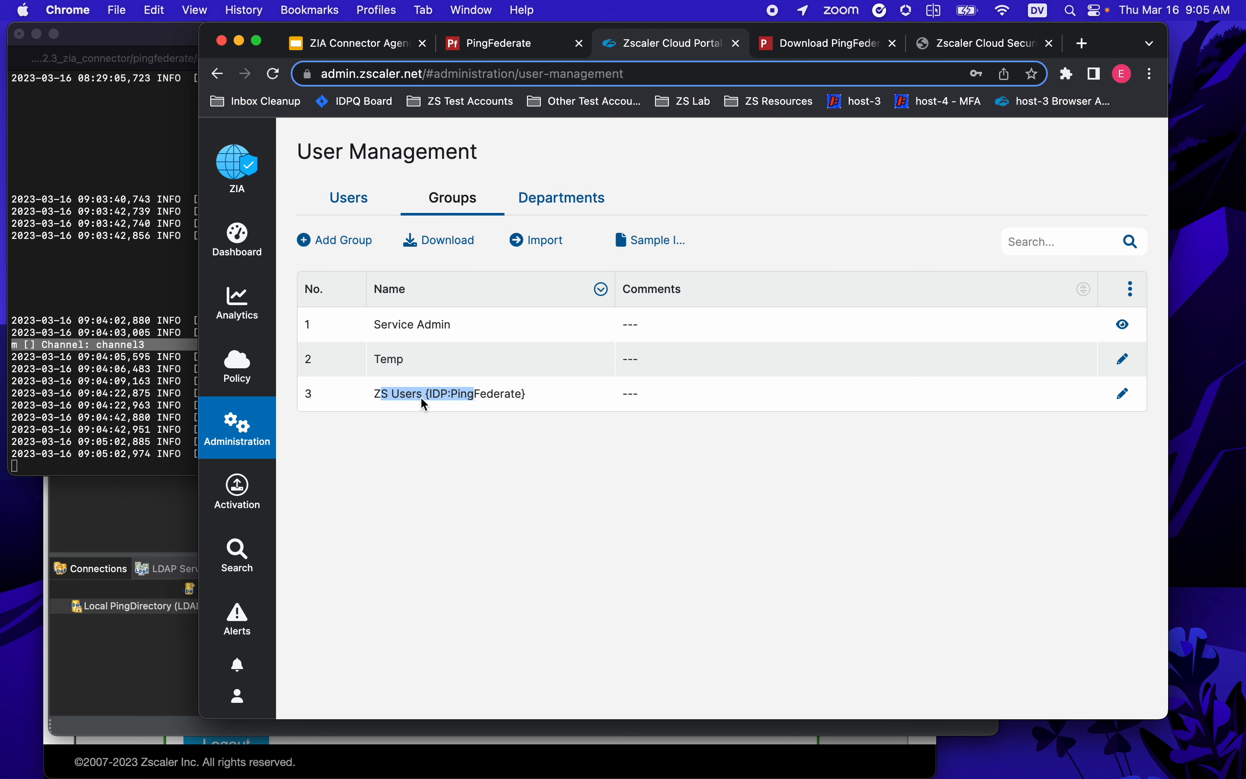
{"action": "left_click", "coordinate": [350, 201]}
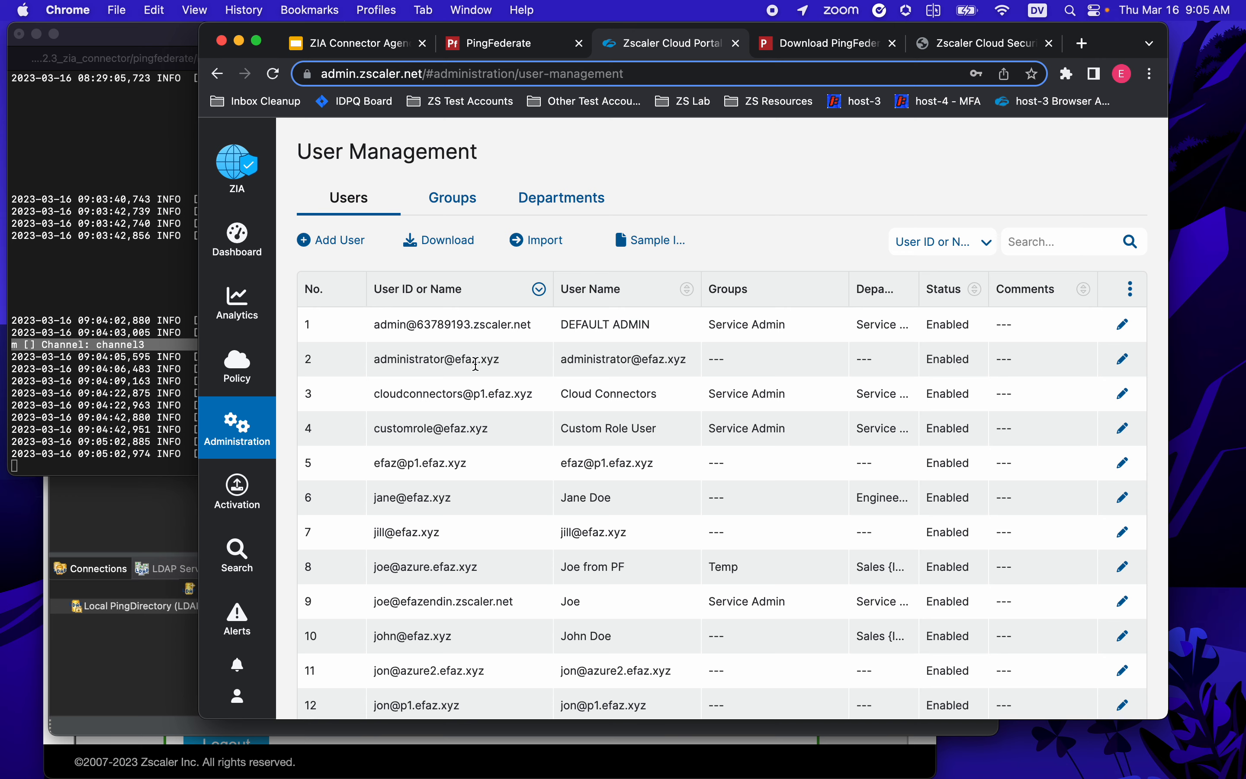
{"action": "scroll", "coordinate": [475, 366], "scroll_direction": "down", "scroll_amount": 10}
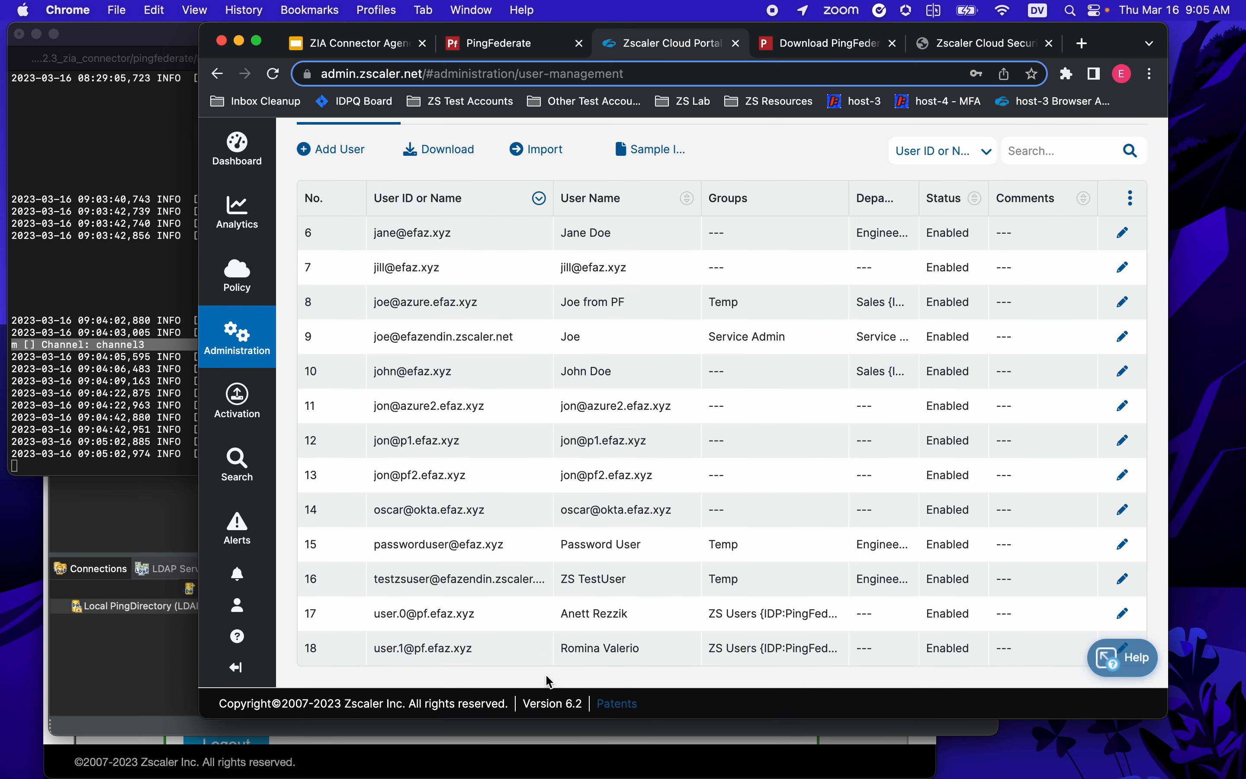
{"action": "left_click", "coordinate": [146, 520]}
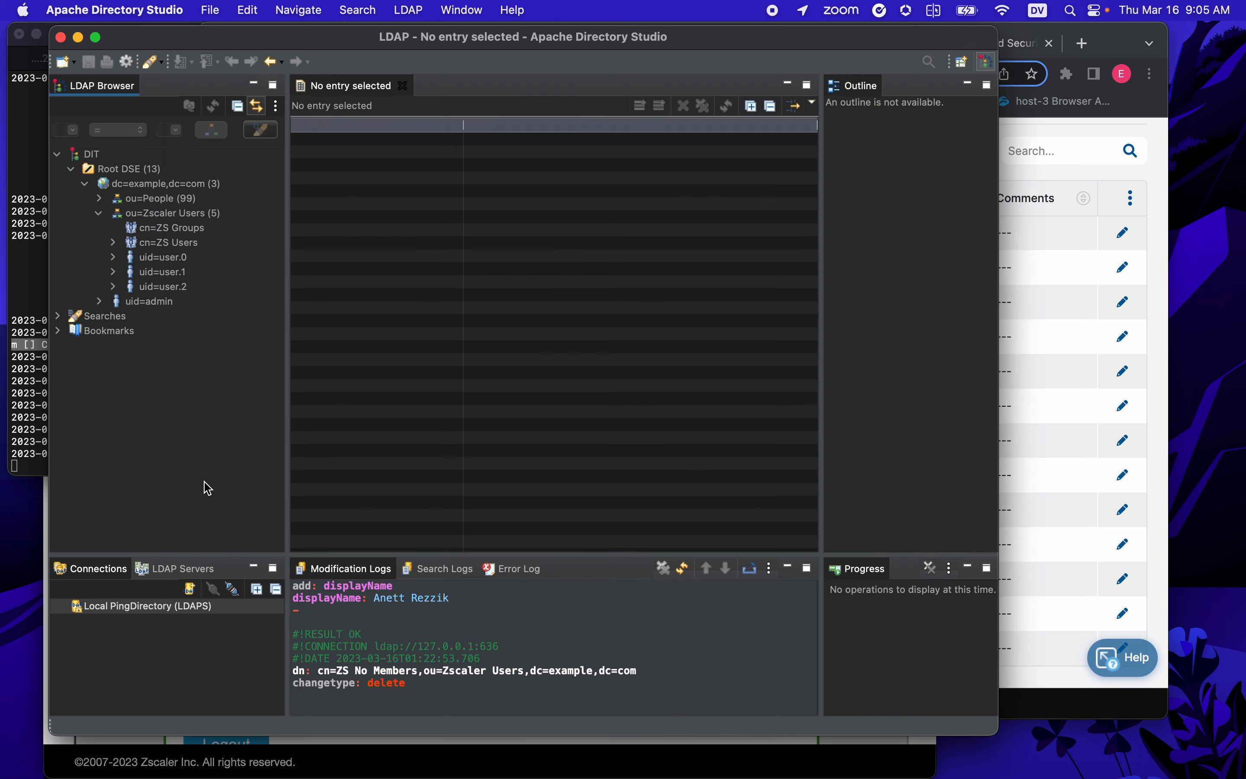
- Copy the DN of the uid=user.2 entry
{"action": "left_click", "coordinate": [178, 243]}
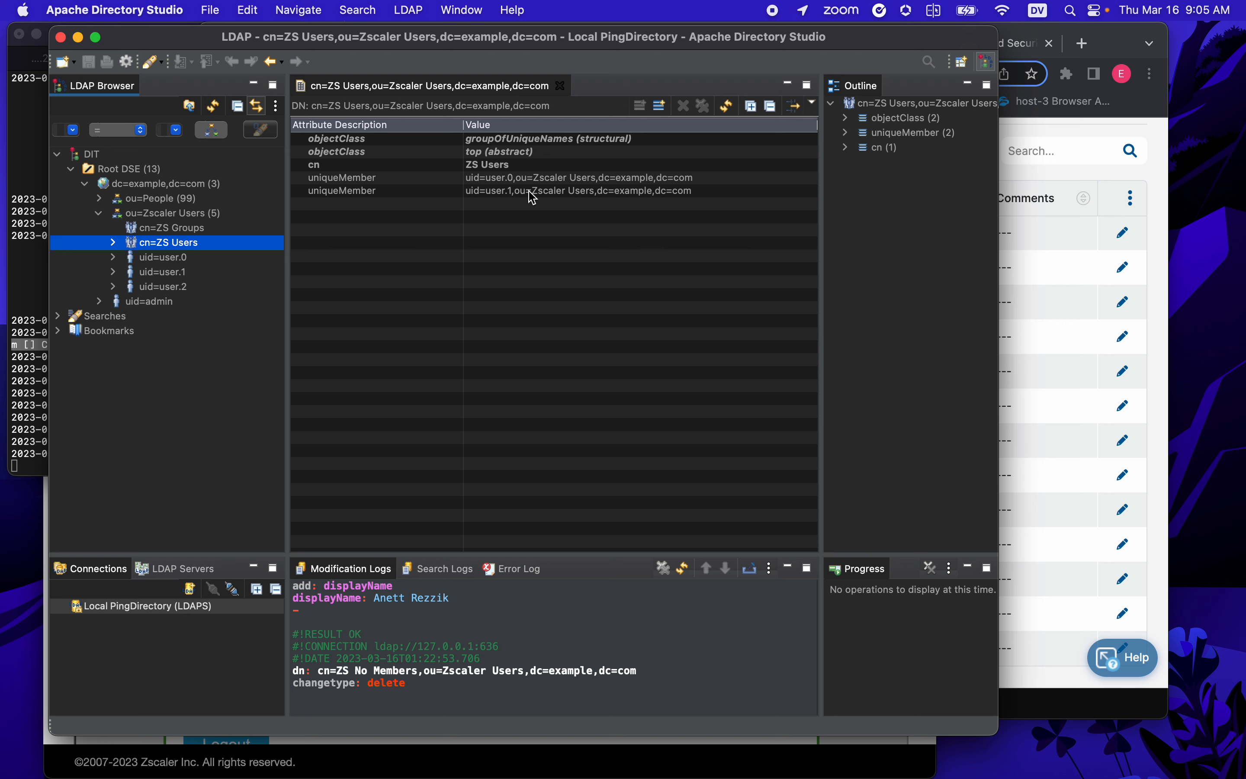
{"action": "left_click", "coordinate": [173, 288]}
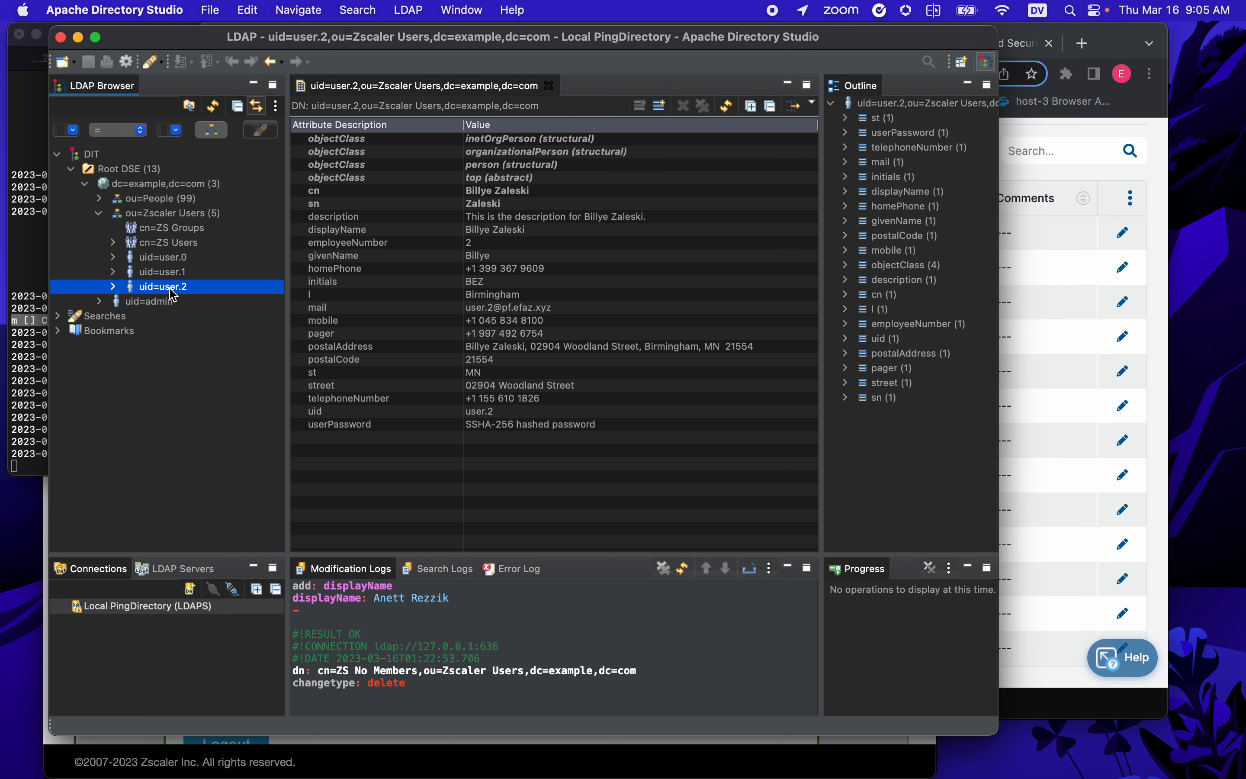
{"action": "right_click", "coordinate": [171, 292]}
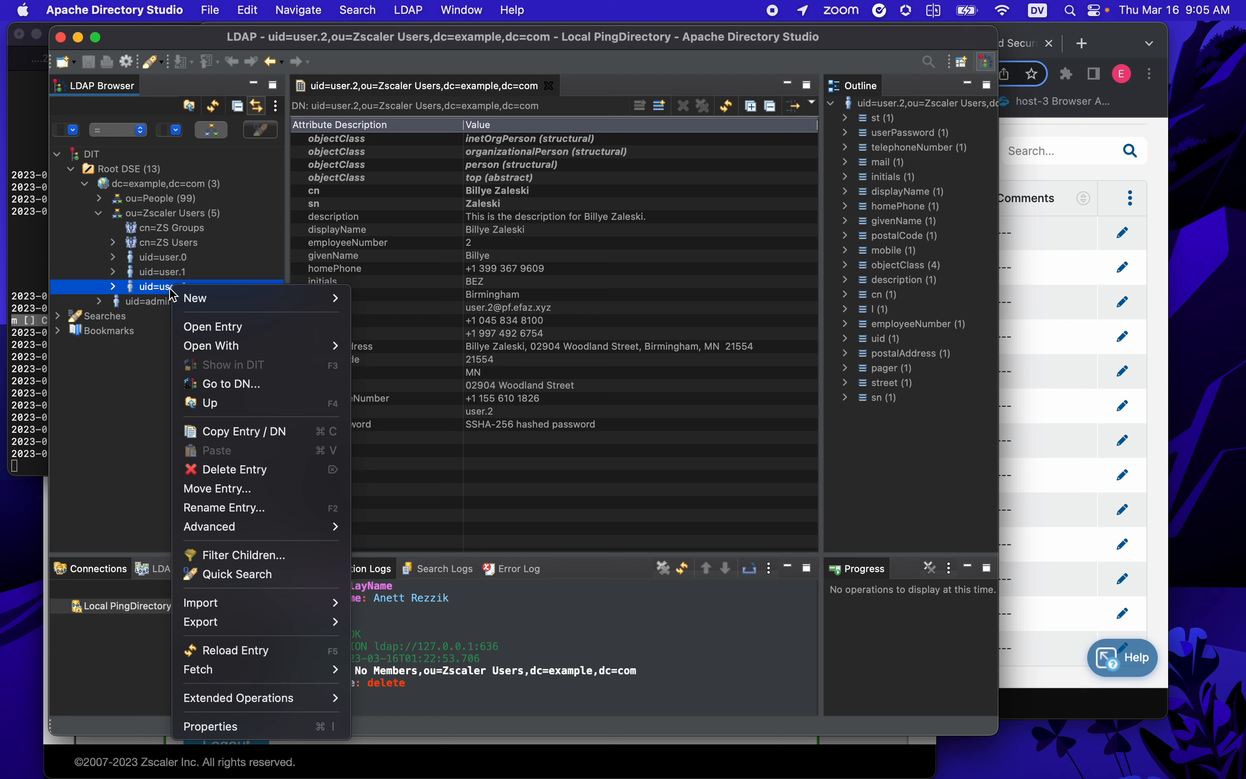
{"action": "left_click", "coordinate": [227, 432]}
- Paste the uid=user.2 DN as a new uniqueMember value on cn=ZS Users
{"action": "left_click", "coordinate": [170, 244]}
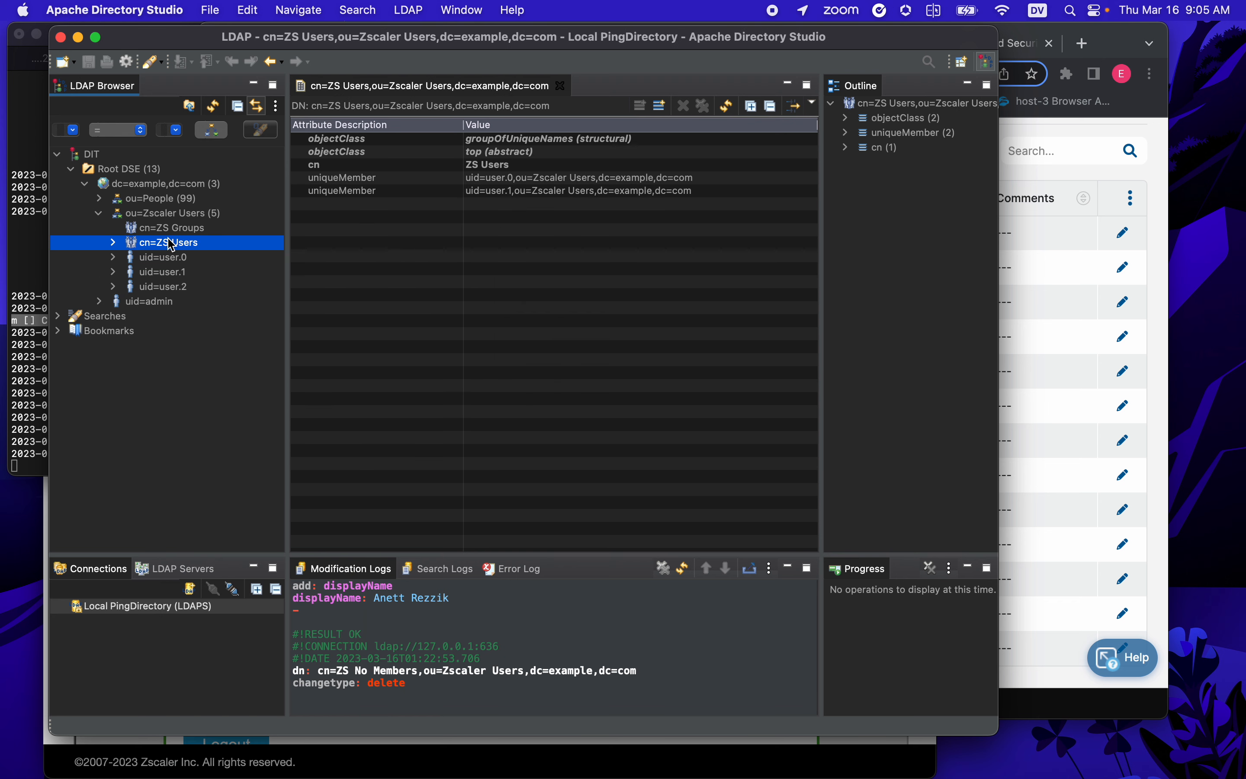
{"action": "right_click", "coordinate": [550, 192]}
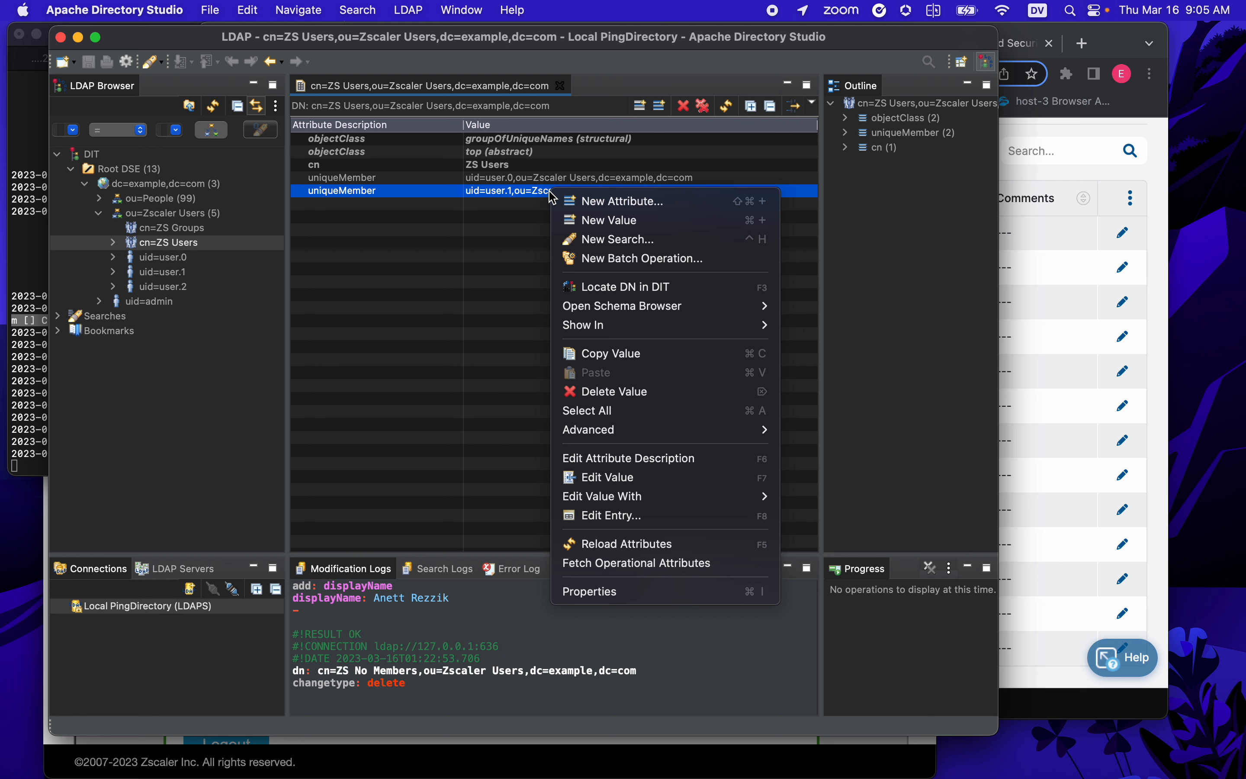
{"action": "left_click", "coordinate": [660, 223]}
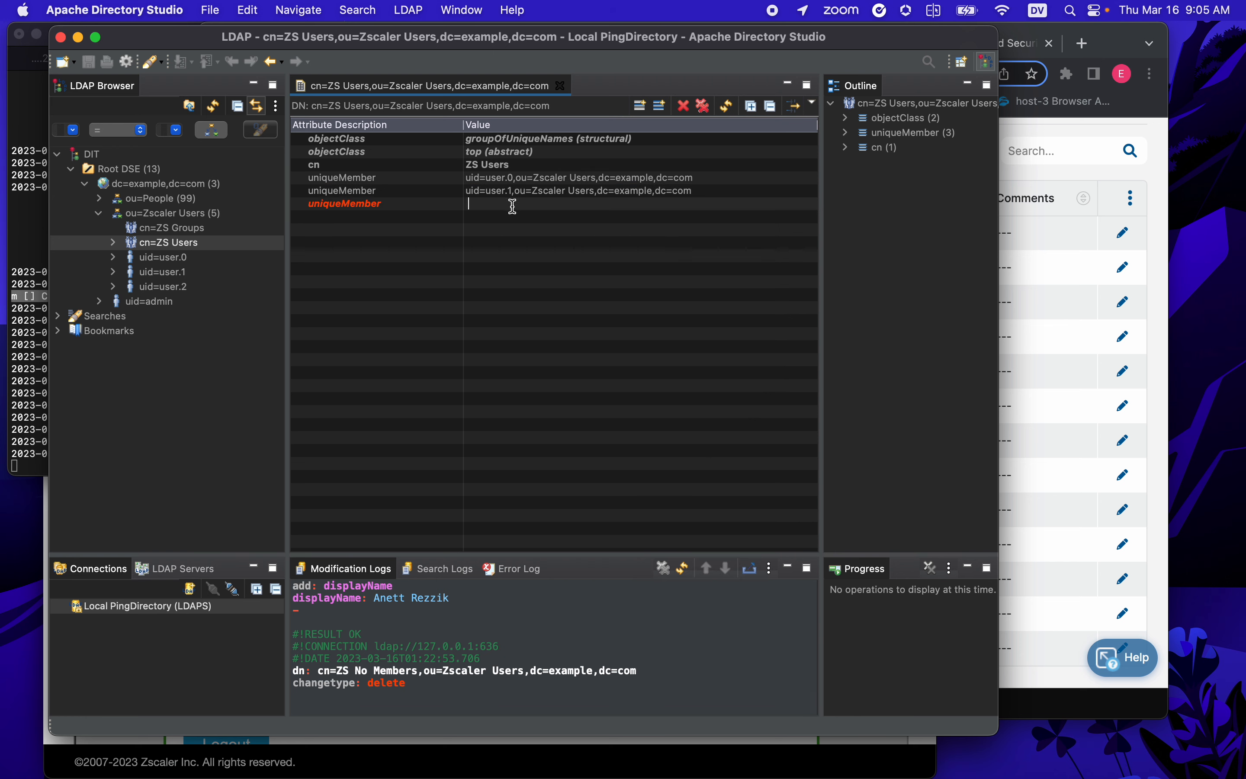
{"action": "key", "text": "super+v"}
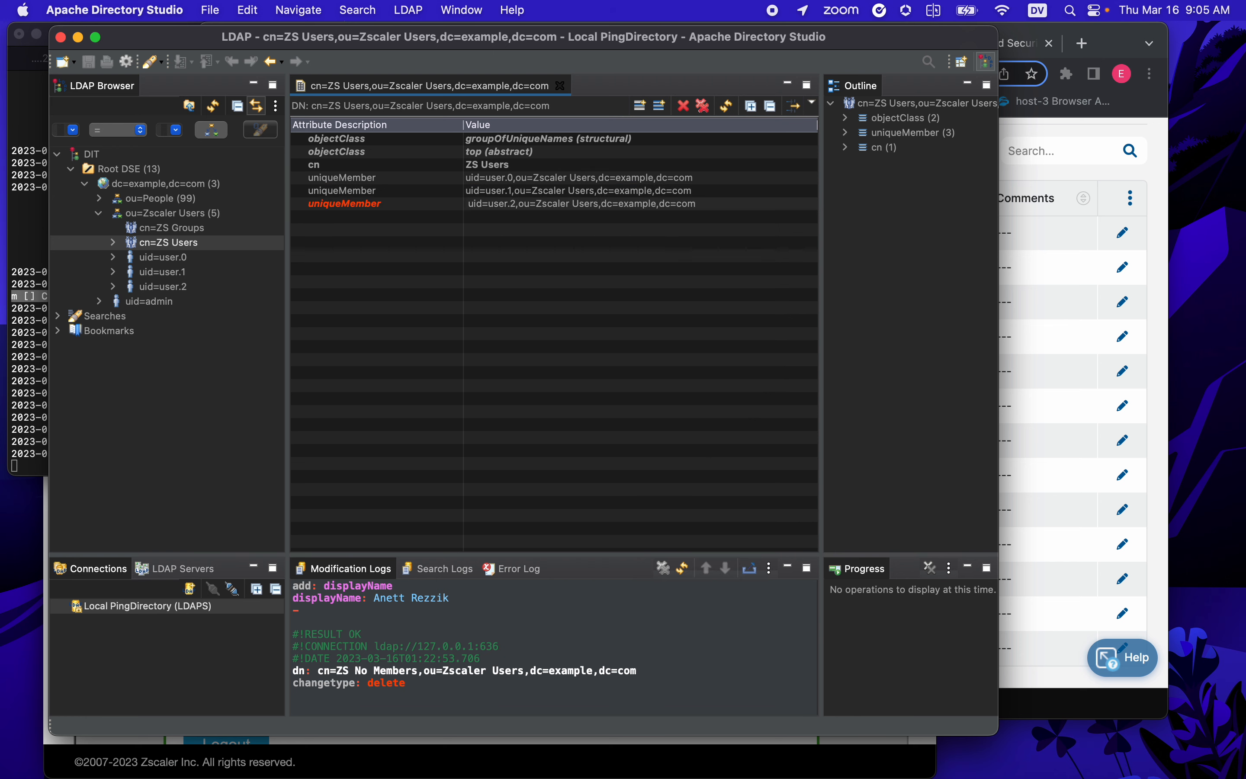
{"action": "key", "text": "Return"}
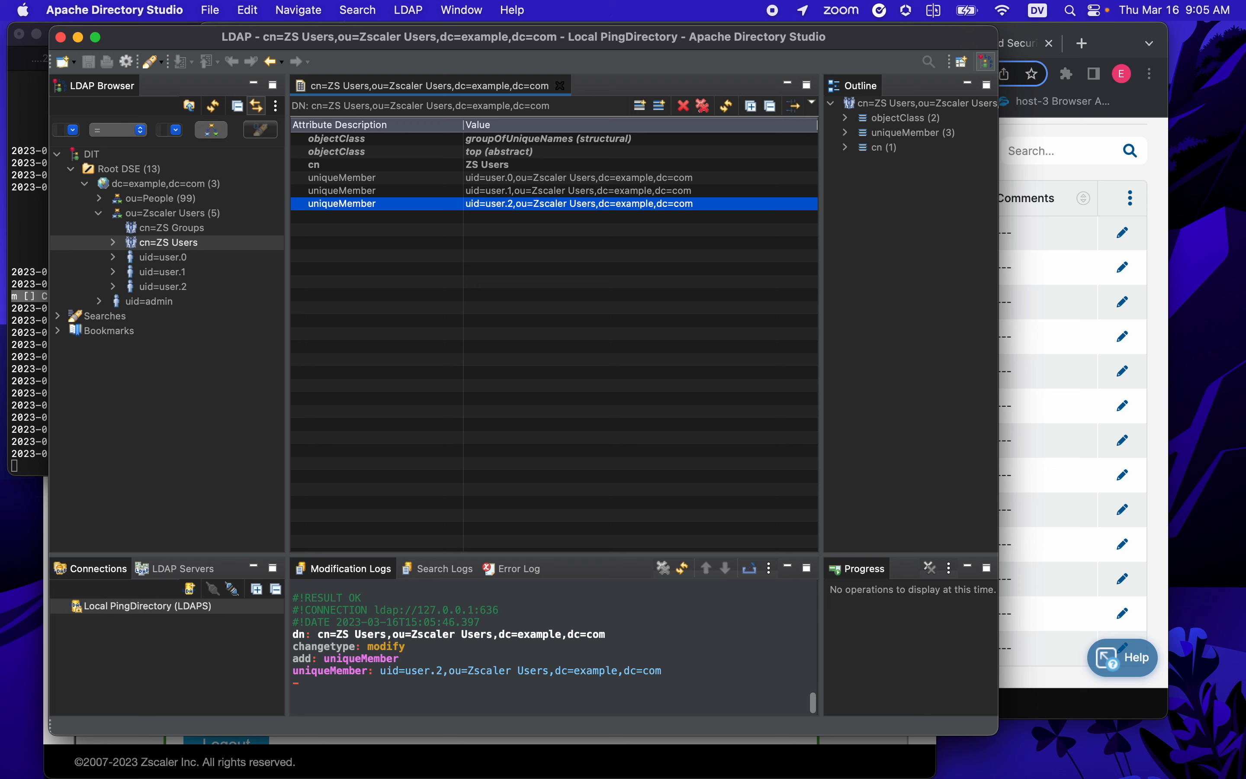
{"action": "left_click", "coordinate": [37, 315]}
{"action": "scroll", "coordinate": [37, 314], "scroll_direction": "down", "scroll_amount": 3}
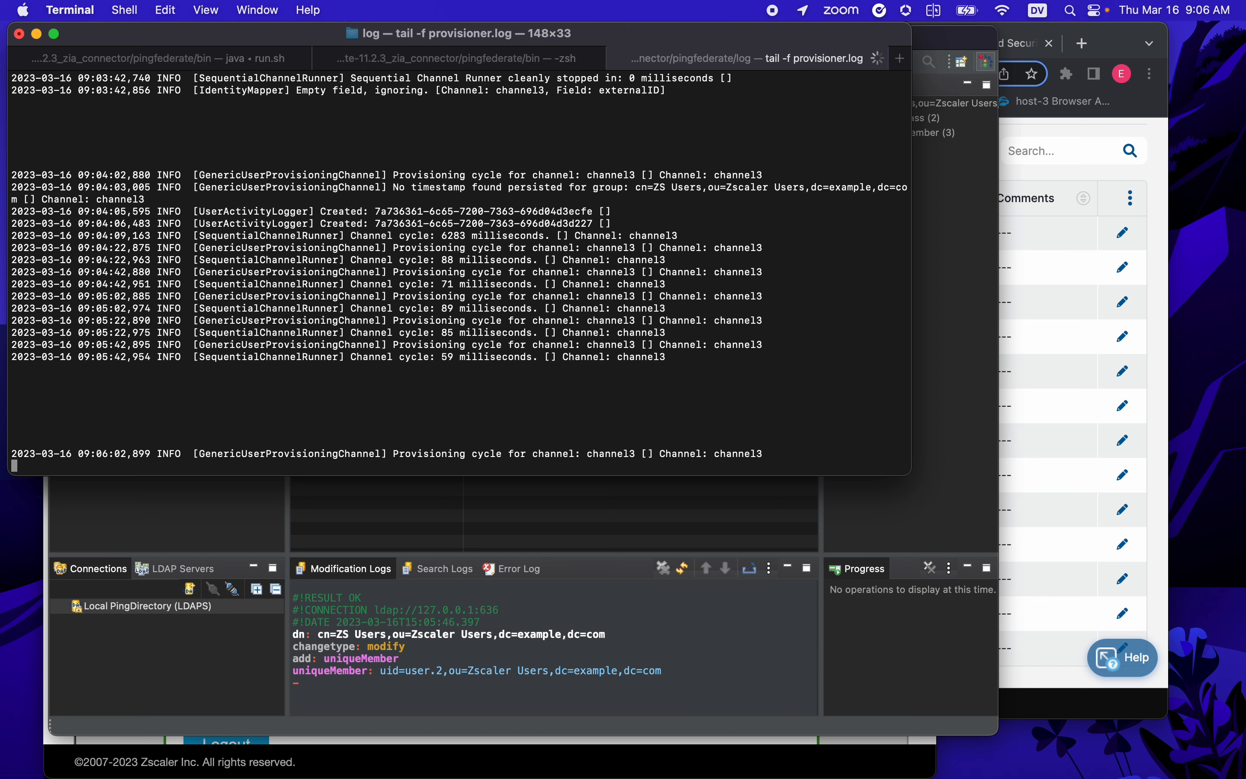
- Highlight the newest Created line in provisioner.log, confirming a third user was provisioned
{"action": "double_click", "coordinate": [343, 454]}
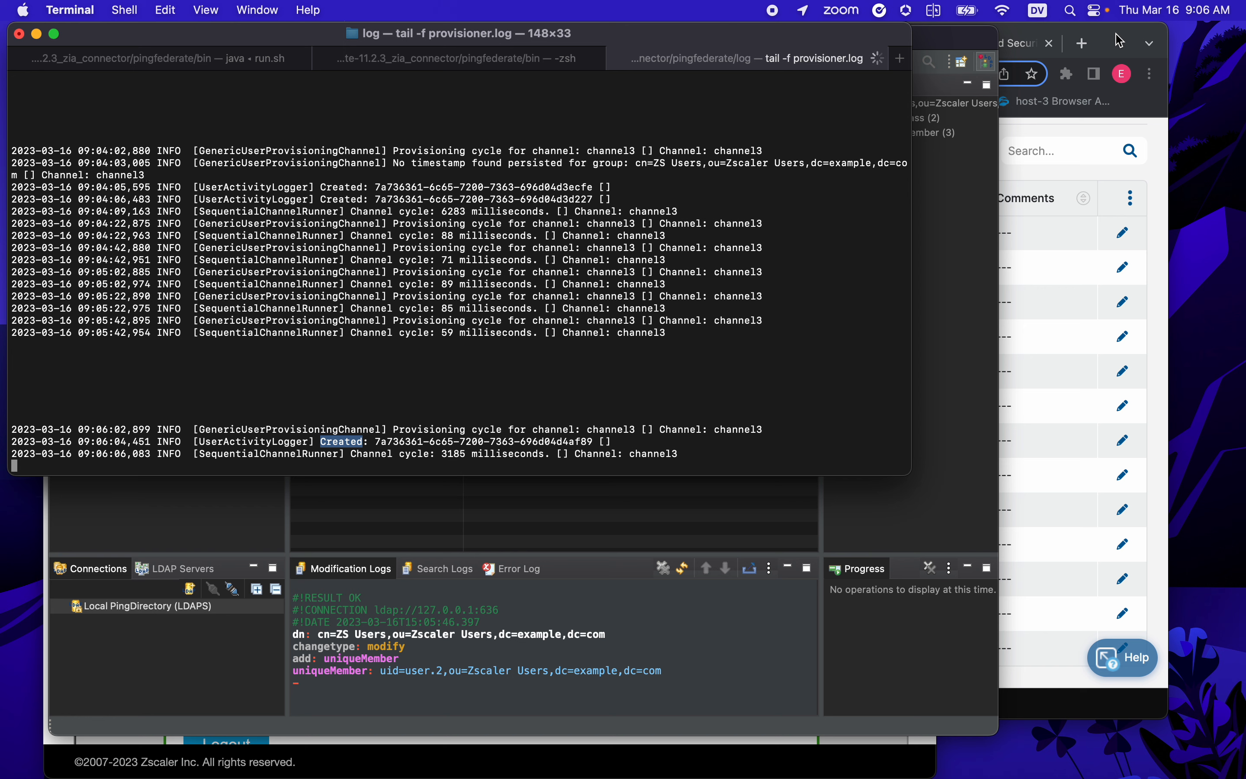
- Launch Zscaler Client Connector from Spotlight and submit the provisioned user's e-mail address
{"action": "key", "text": "super+space"}
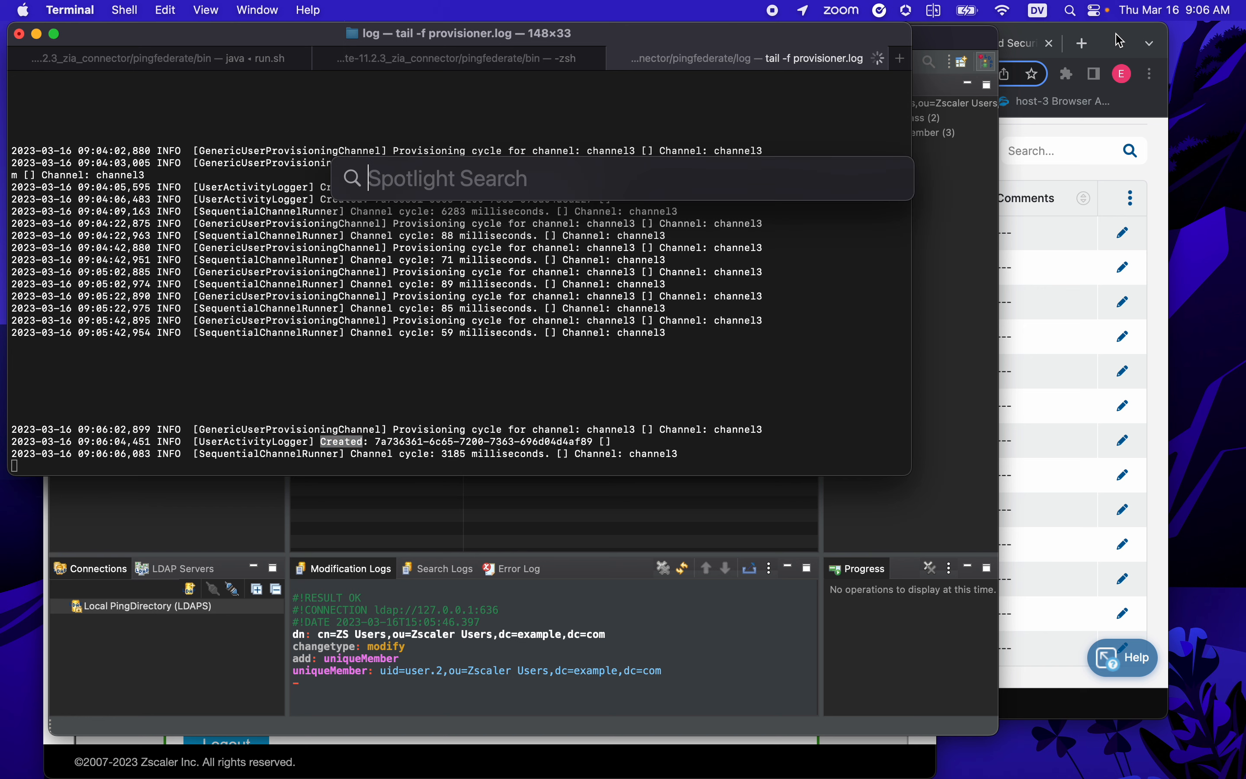
{"action": "type", "text": "zscaler"}
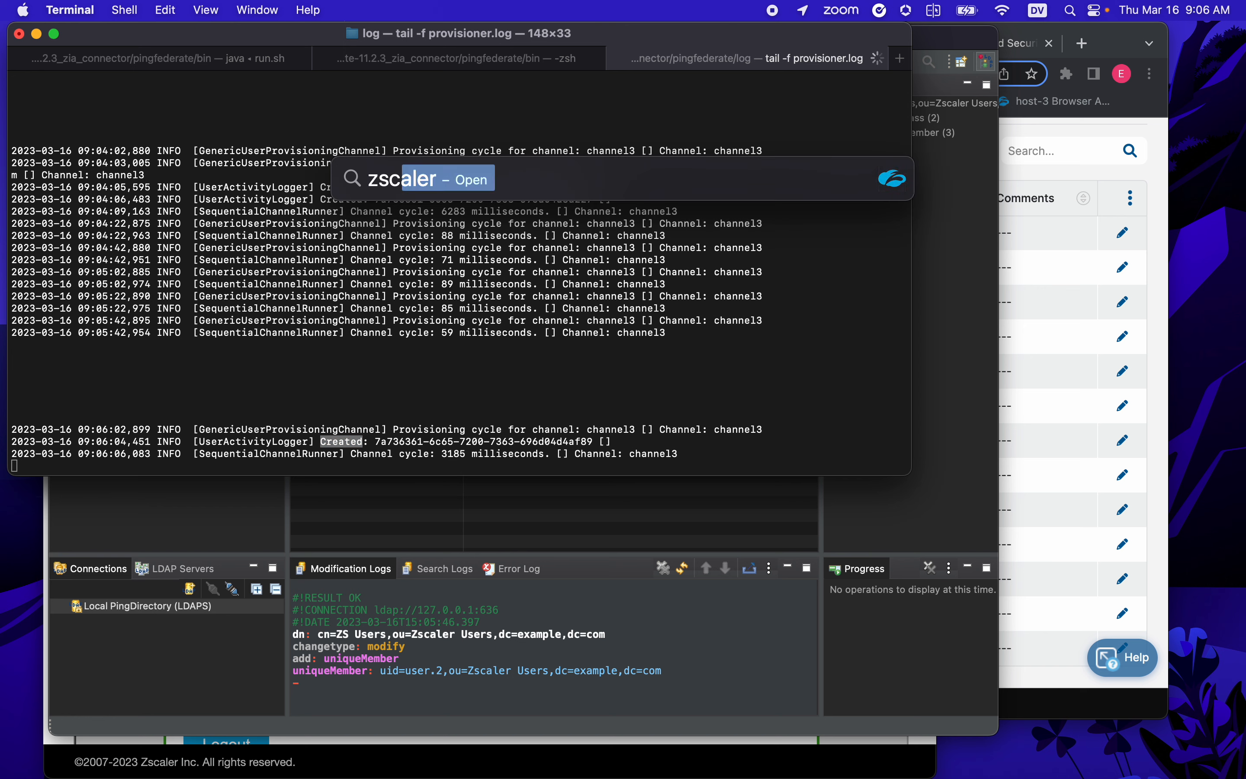
{"action": "key", "text": "Return"}
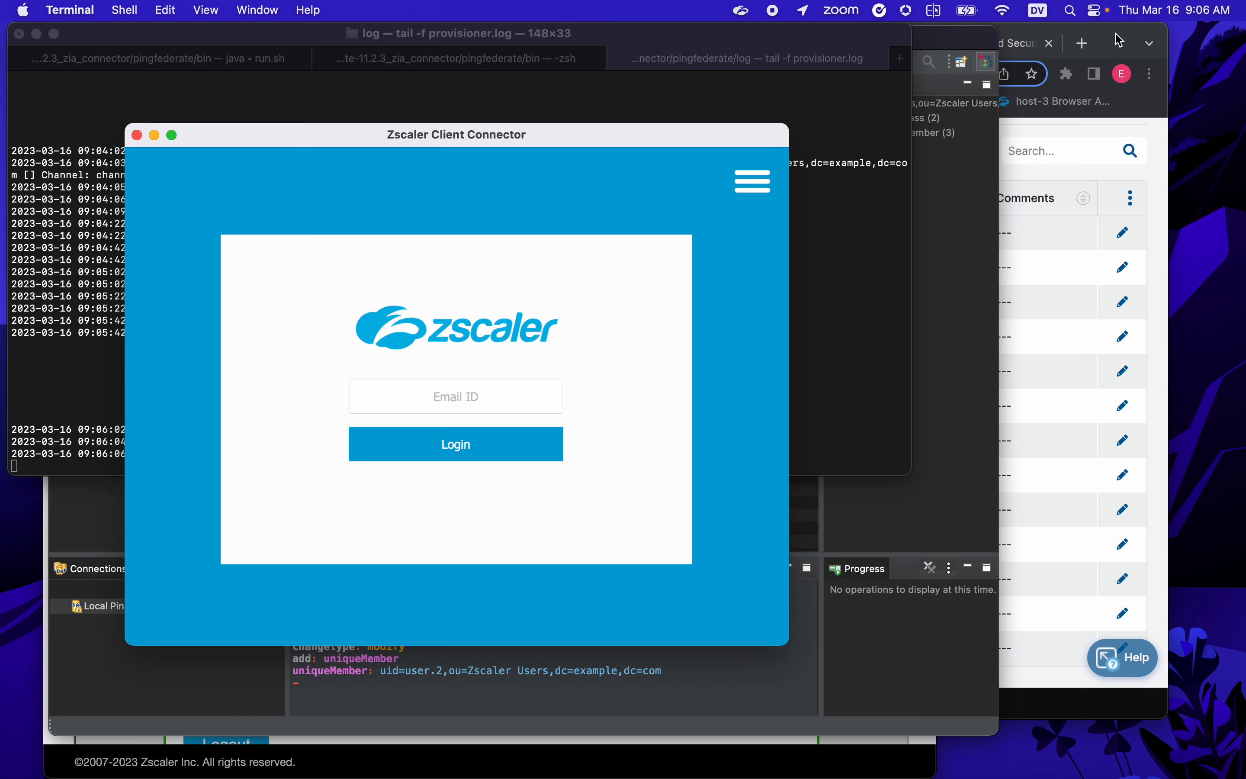
{"action": "left_click_drag", "start_coordinate": [649, 136], "coordinate": [982, 68]}
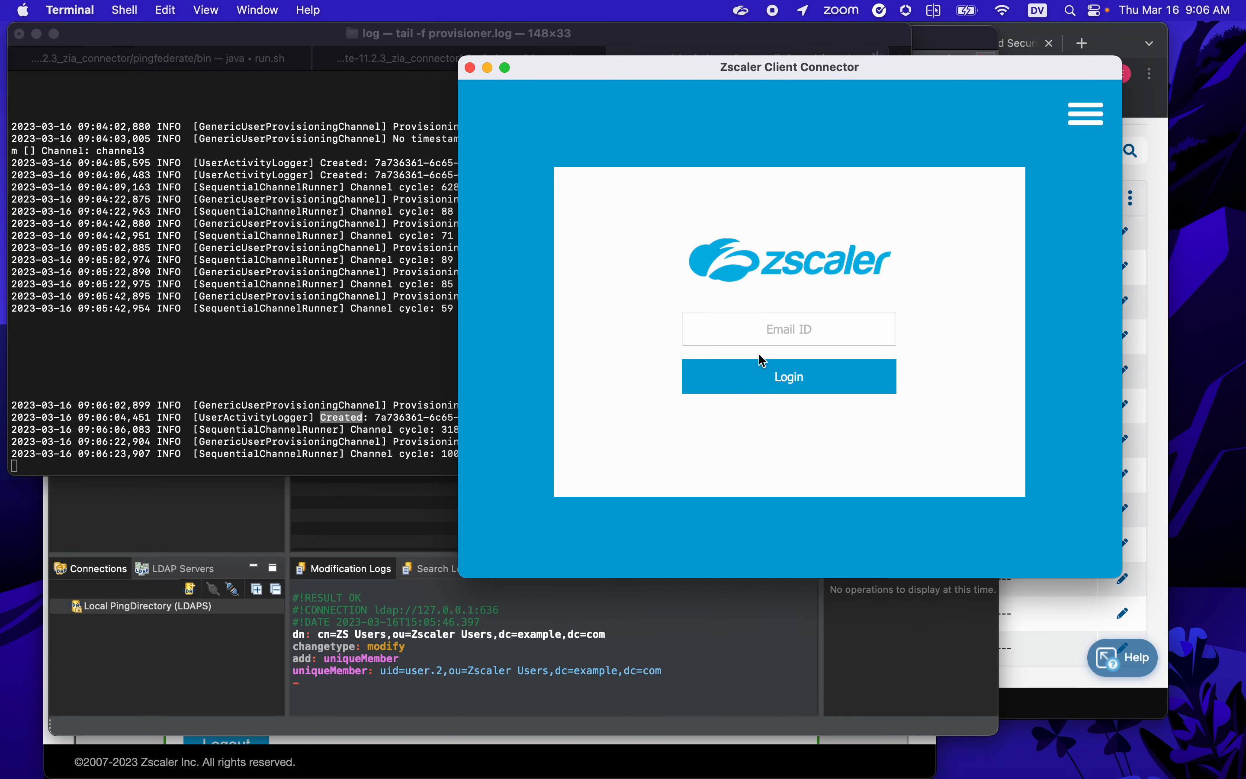
{"action": "key", "text": "Return"}
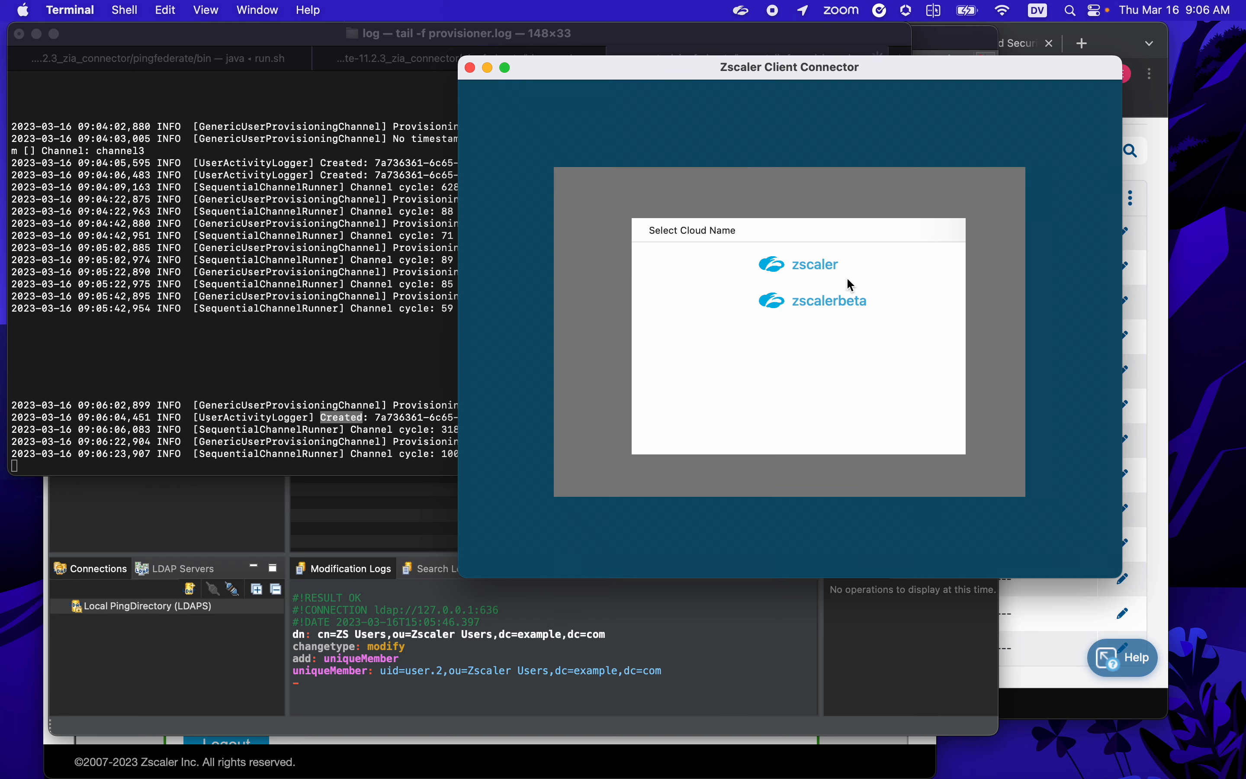
- Choose the zscaler cloud and sign on at PingFederate with the user's username and password
{"action": "left_click", "coordinate": [816, 265]}
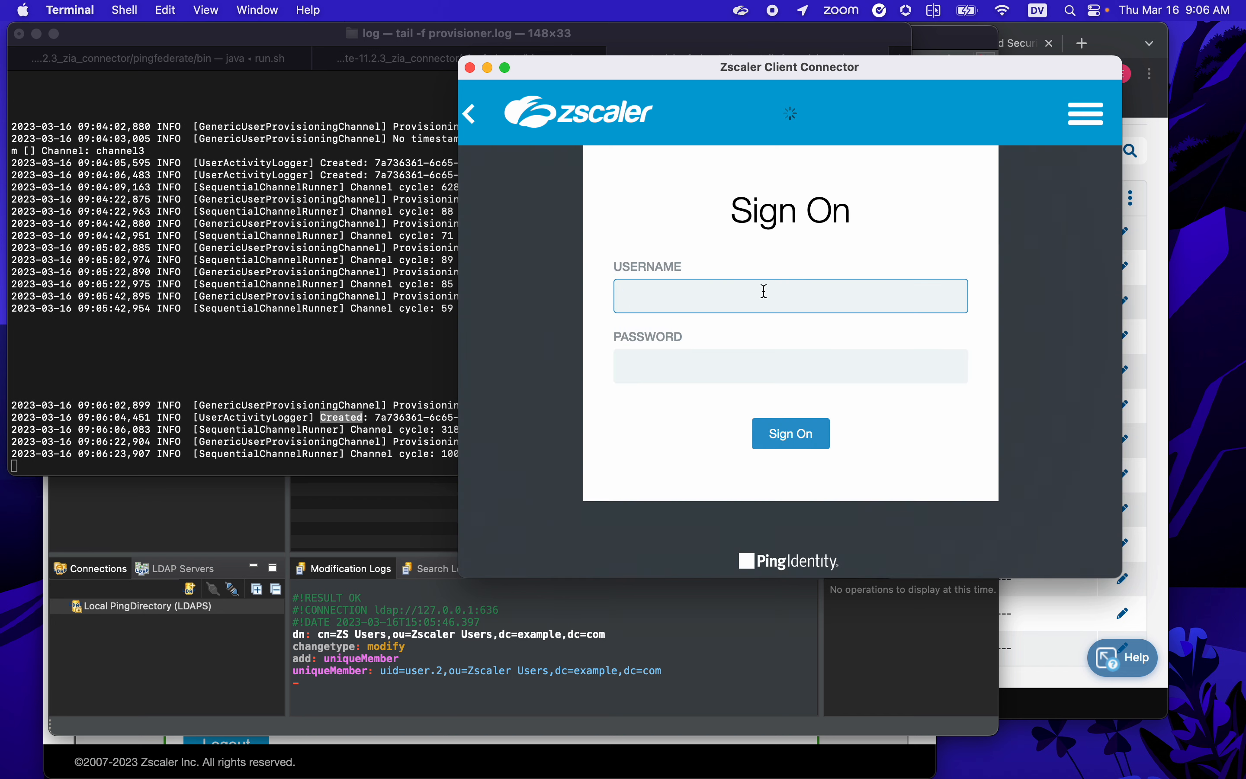
{"action": "type", "text": "user.0"}
{"action": "key", "text": "Tab"}
{"action": "type", "text": "2FederateM0re"}
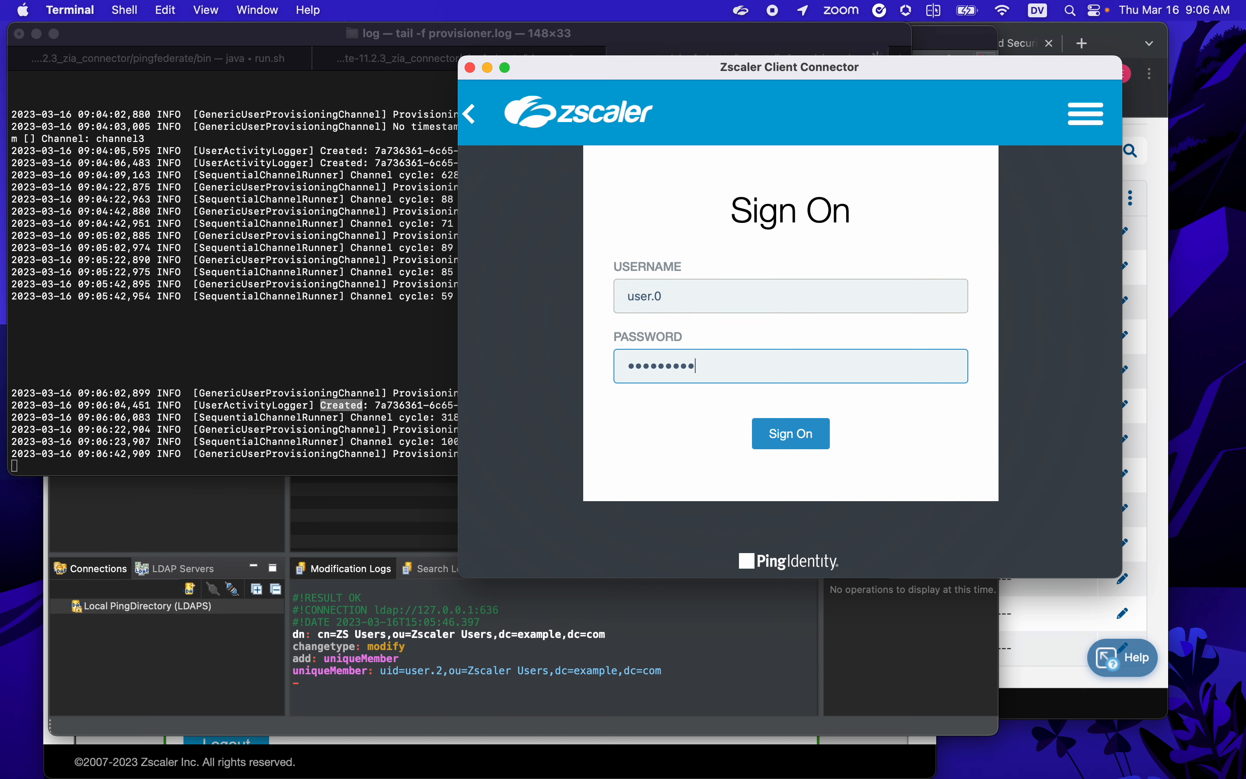
{"action": "key", "text": "Return"}
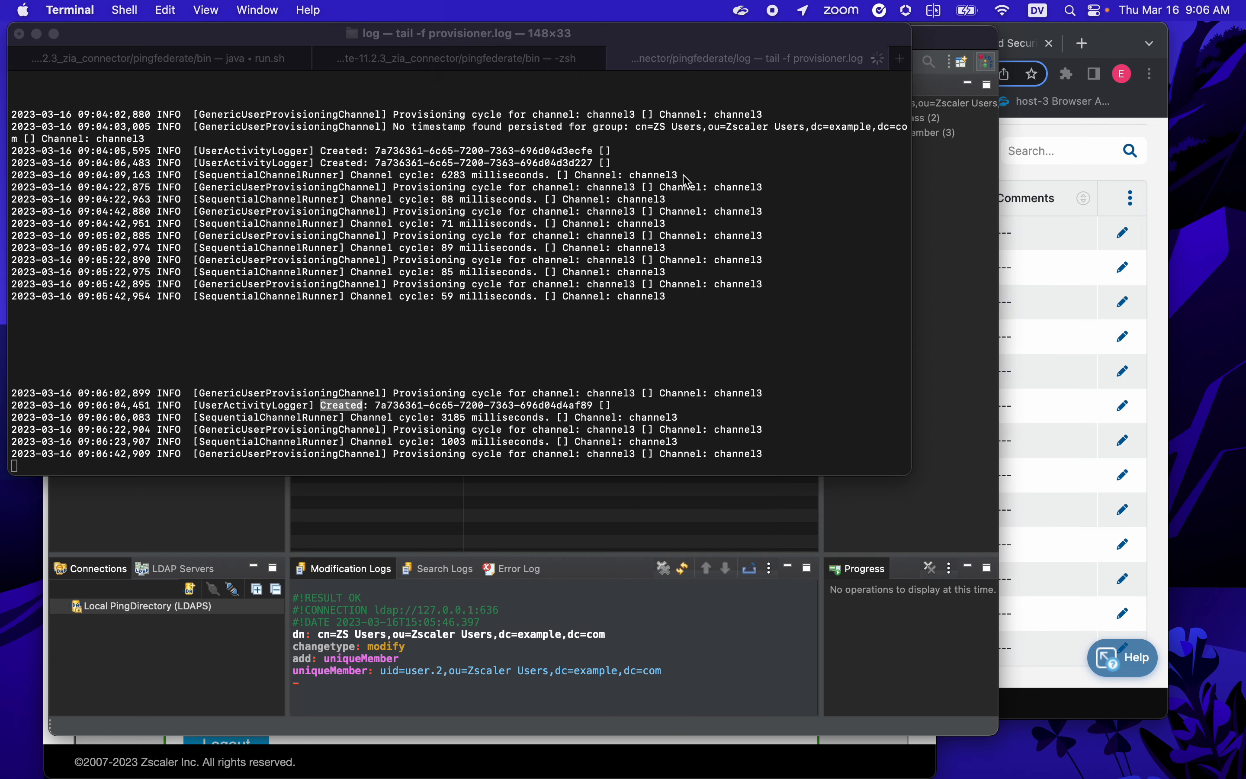
- Open Client Connector from the menu bar to confirm the service is ON
{"action": "left_click", "coordinate": [742, 11]}
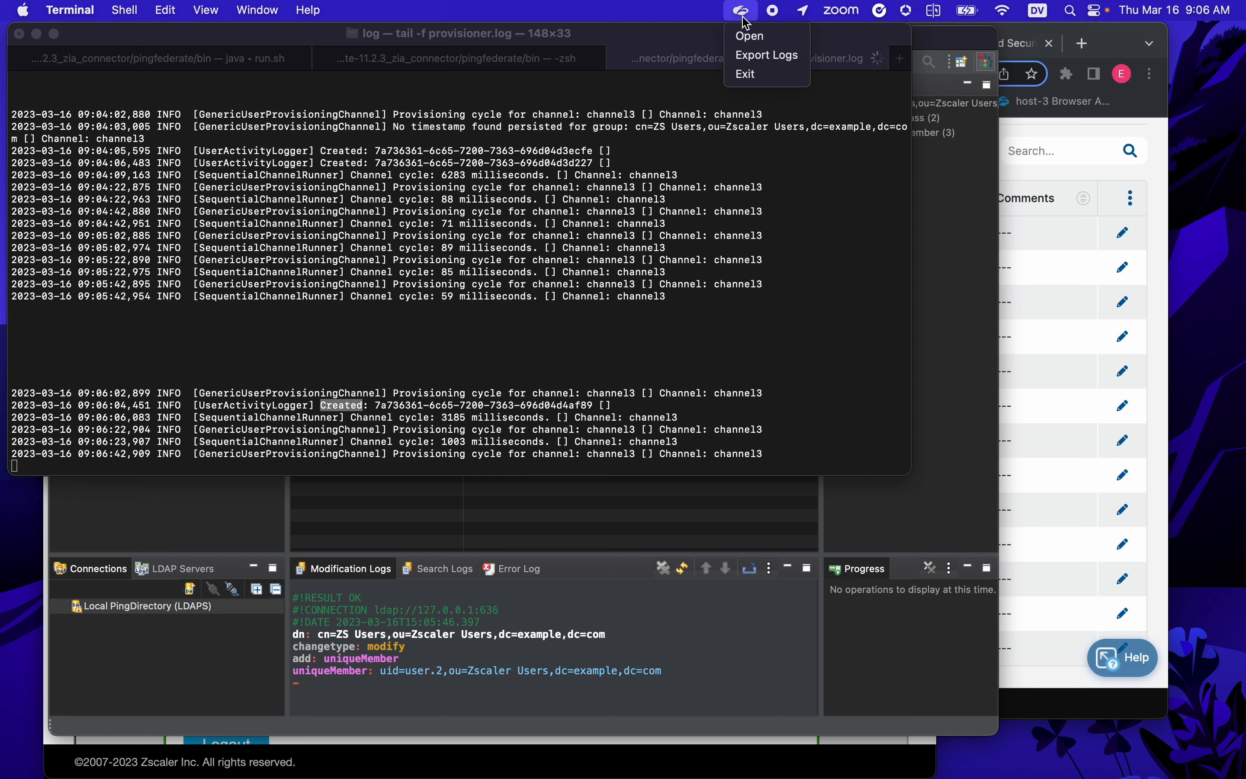
{"action": "left_click", "coordinate": [749, 30]}
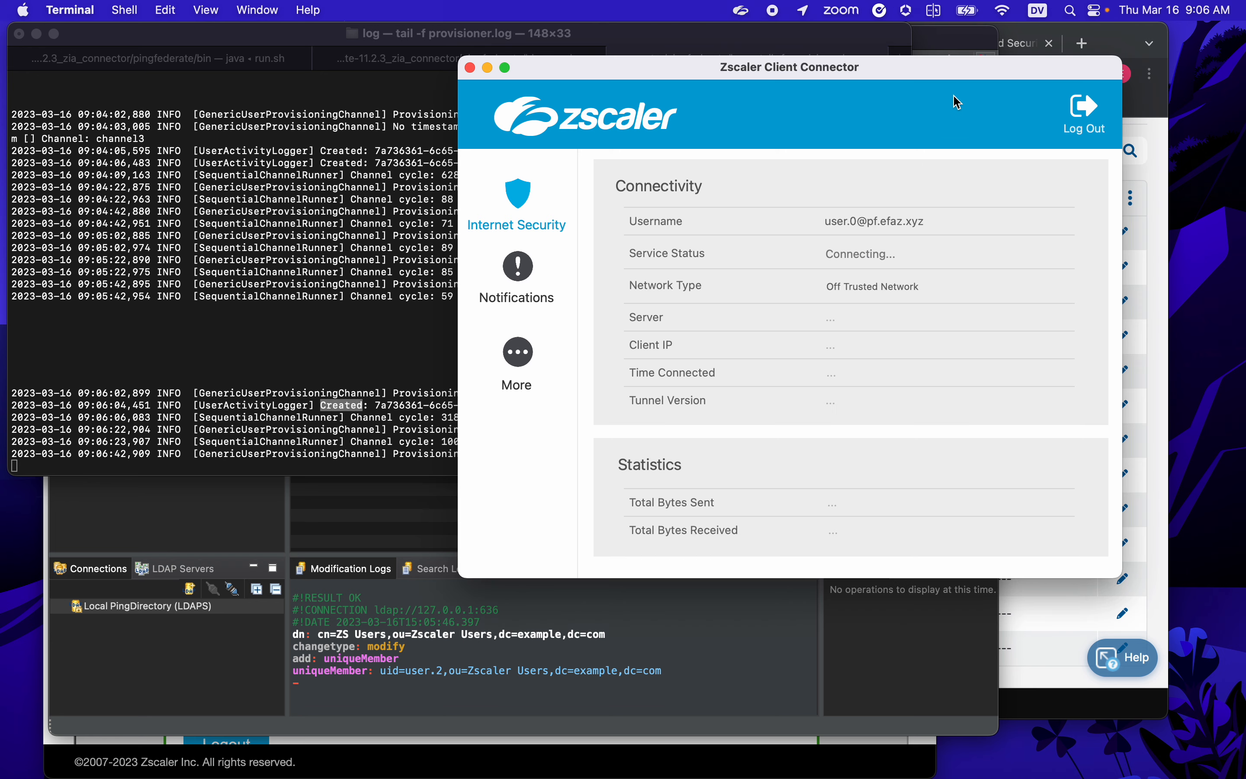
{"action": "left_click_drag", "start_coordinate": [965, 71], "coordinate": [711, 62]}
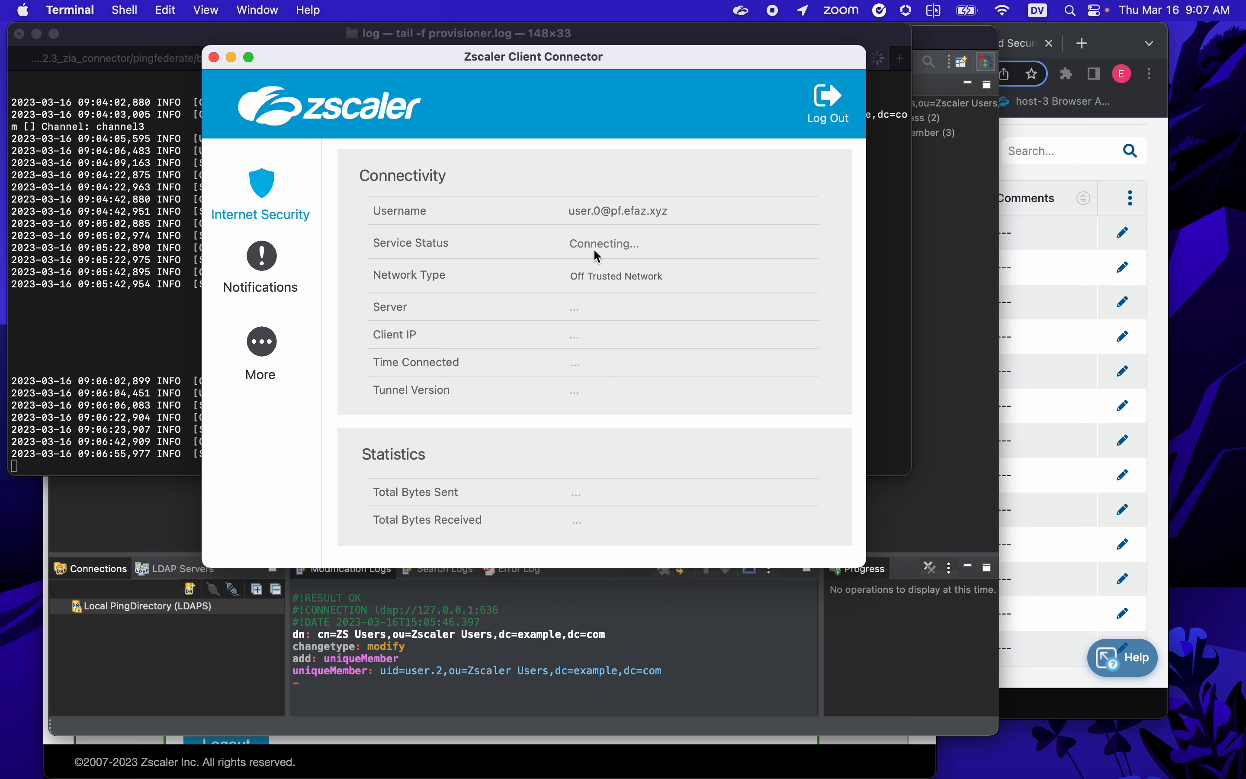
{"action": "left_click_drag", "start_coordinate": [644, 56], "coordinate": [458, 32]}
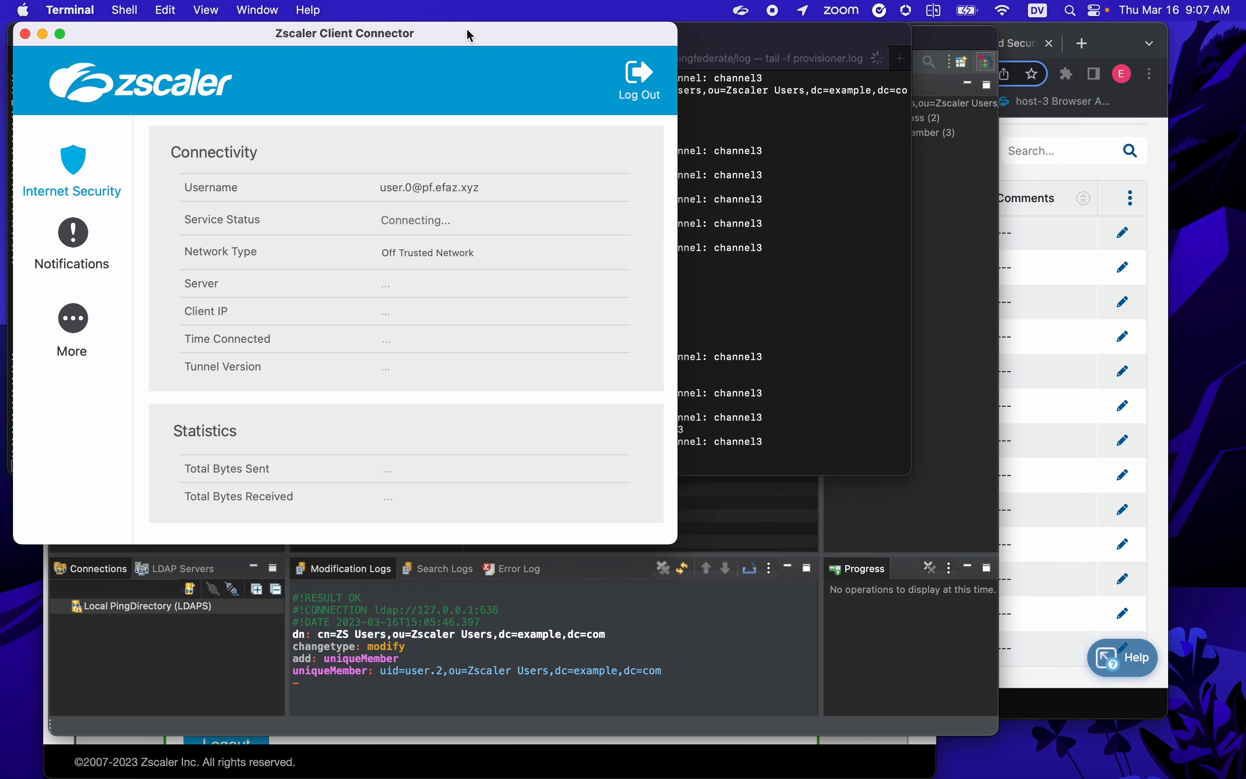
{"action": "left_click", "coordinate": [1122, 38]}
- Reload ip.zscaler.com to confirm traffic goes through Zscaler Cloud Denver III, proxy IP 165.225.10.15
{"action": "left_click", "coordinate": [999, 43]}
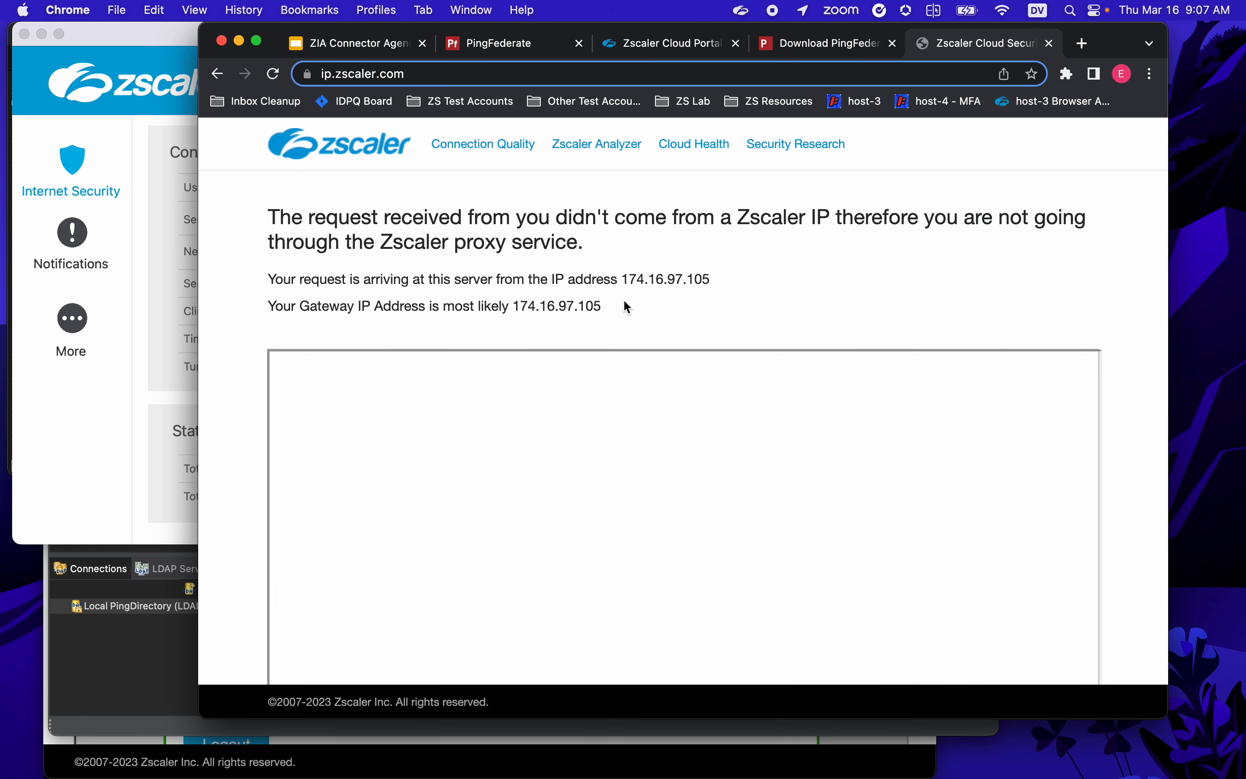
{"action": "left_click", "coordinate": [284, 73]}
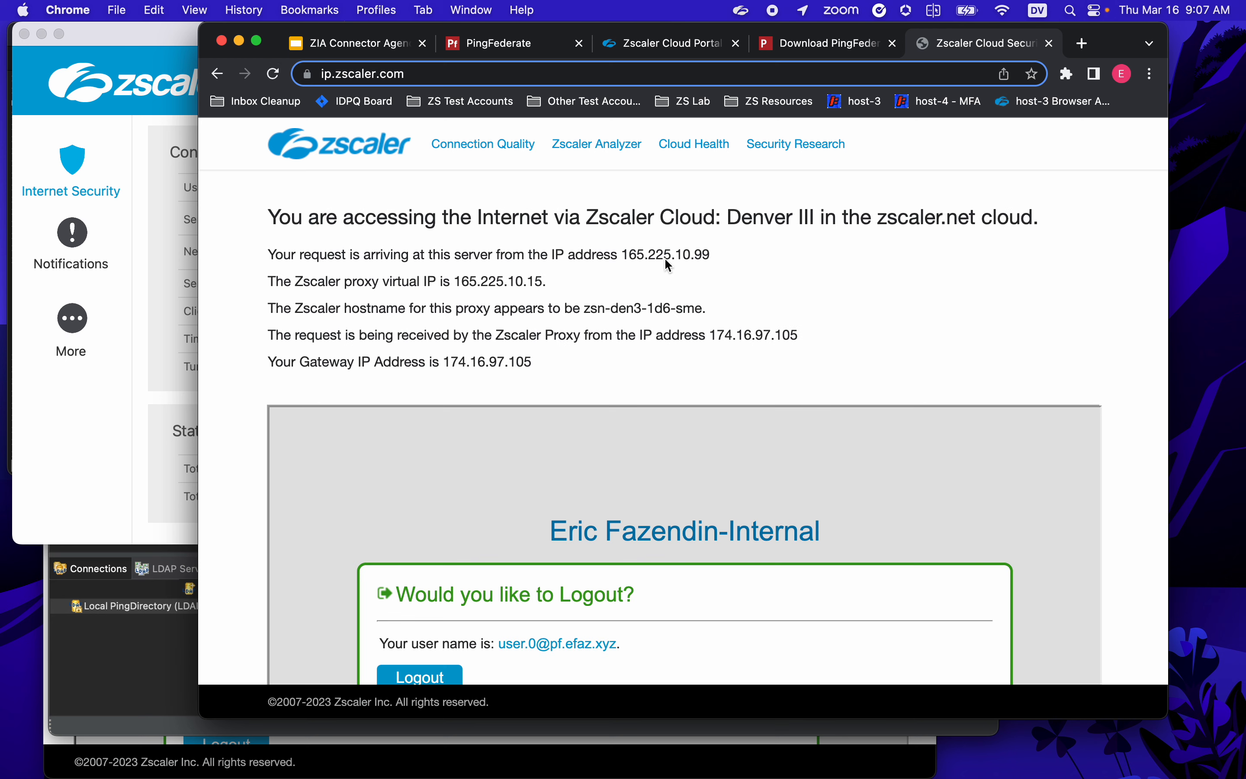
{"action": "scroll", "coordinate": [665, 281], "scroll_direction": "down", "scroll_amount": 5}
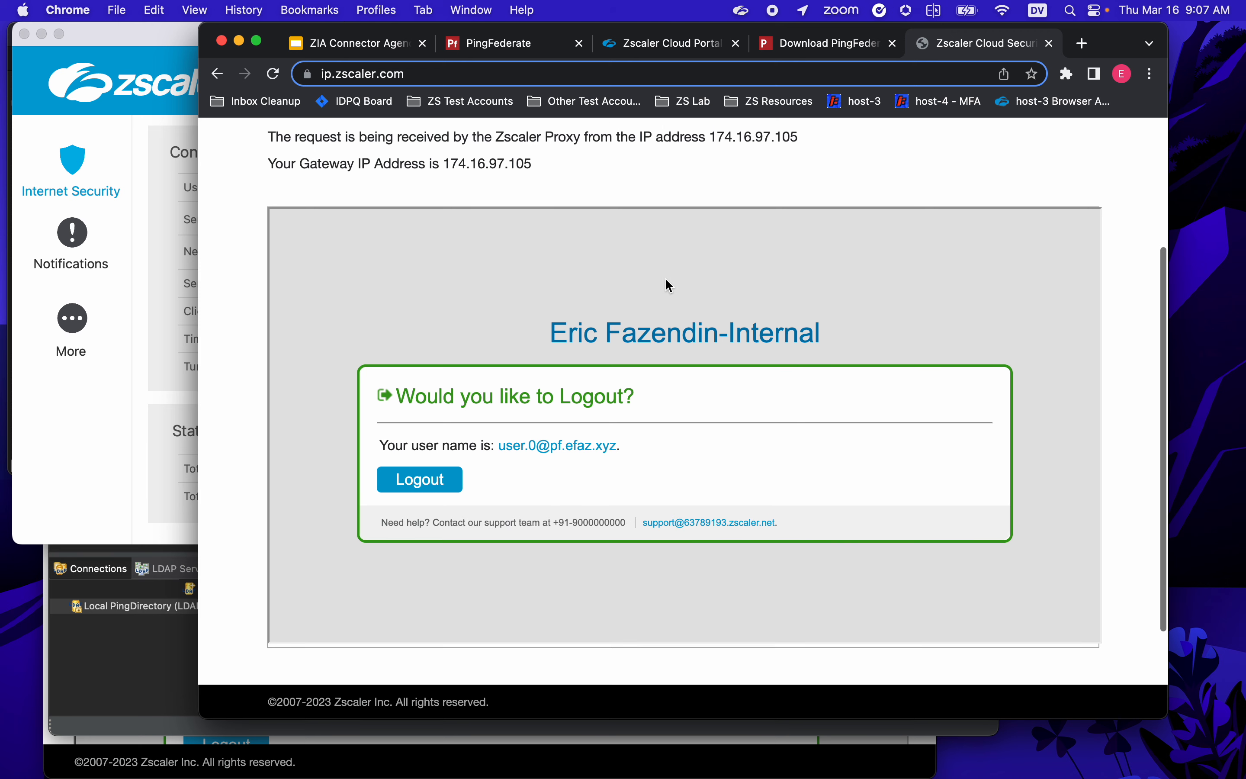